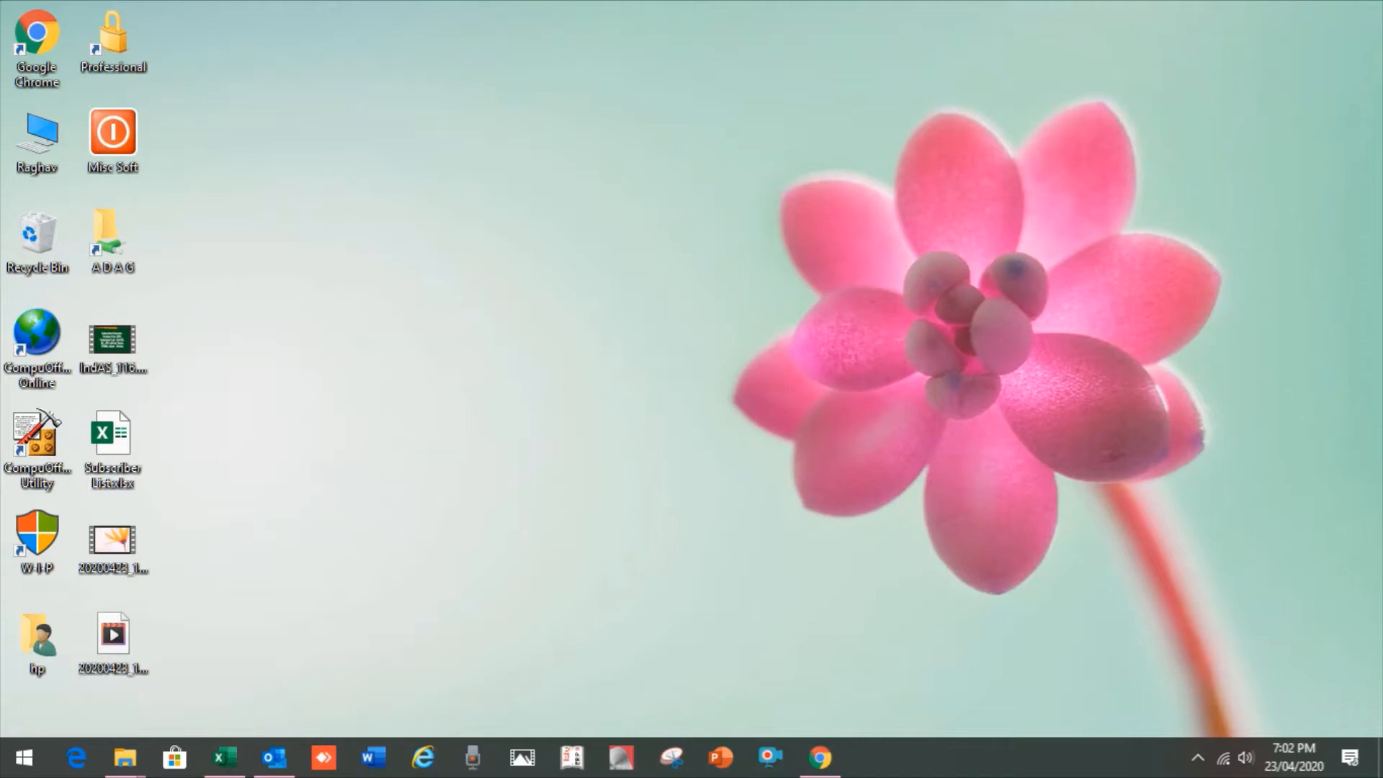
- Switch to the Pass_v2.xlsx workbook in Excel and review the Salary, Emp_data and Band sheets
left_click(225, 758)
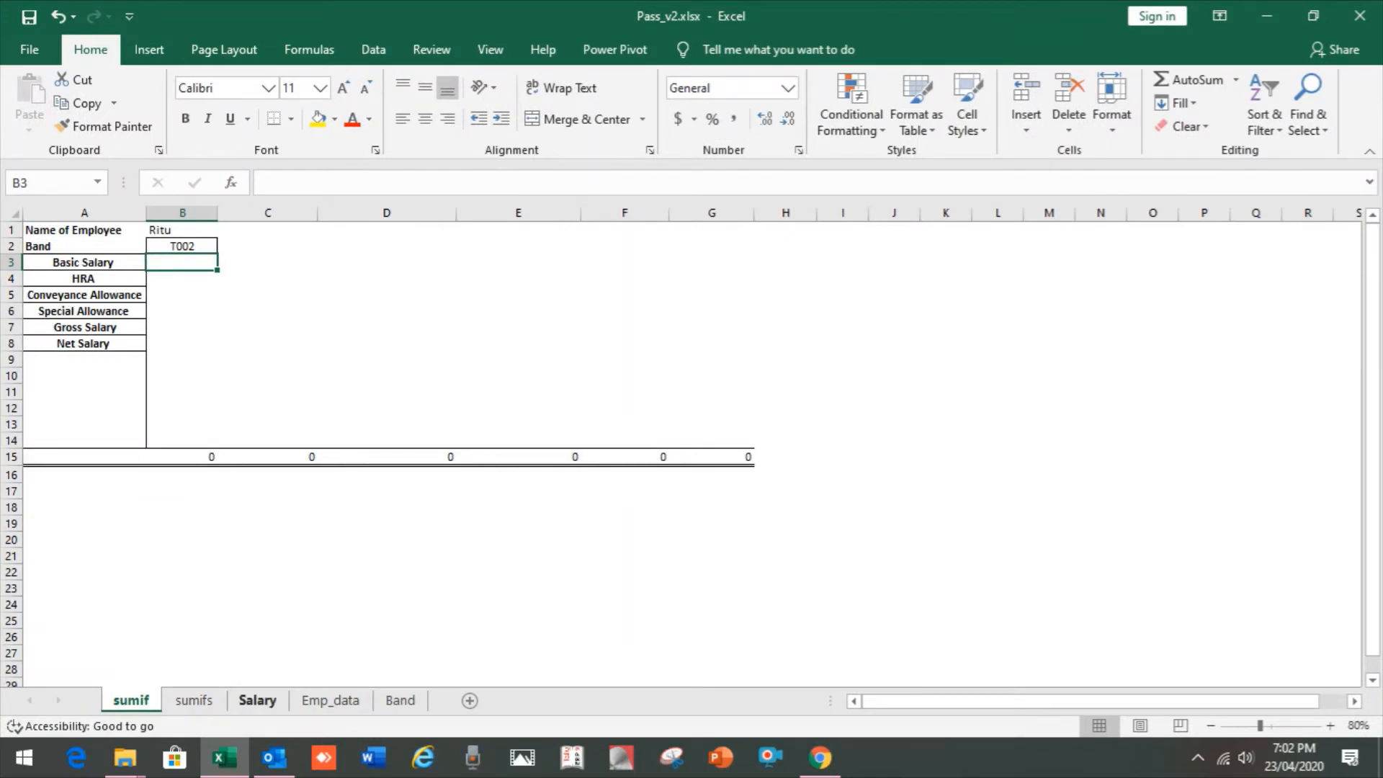
left_click(257, 700)
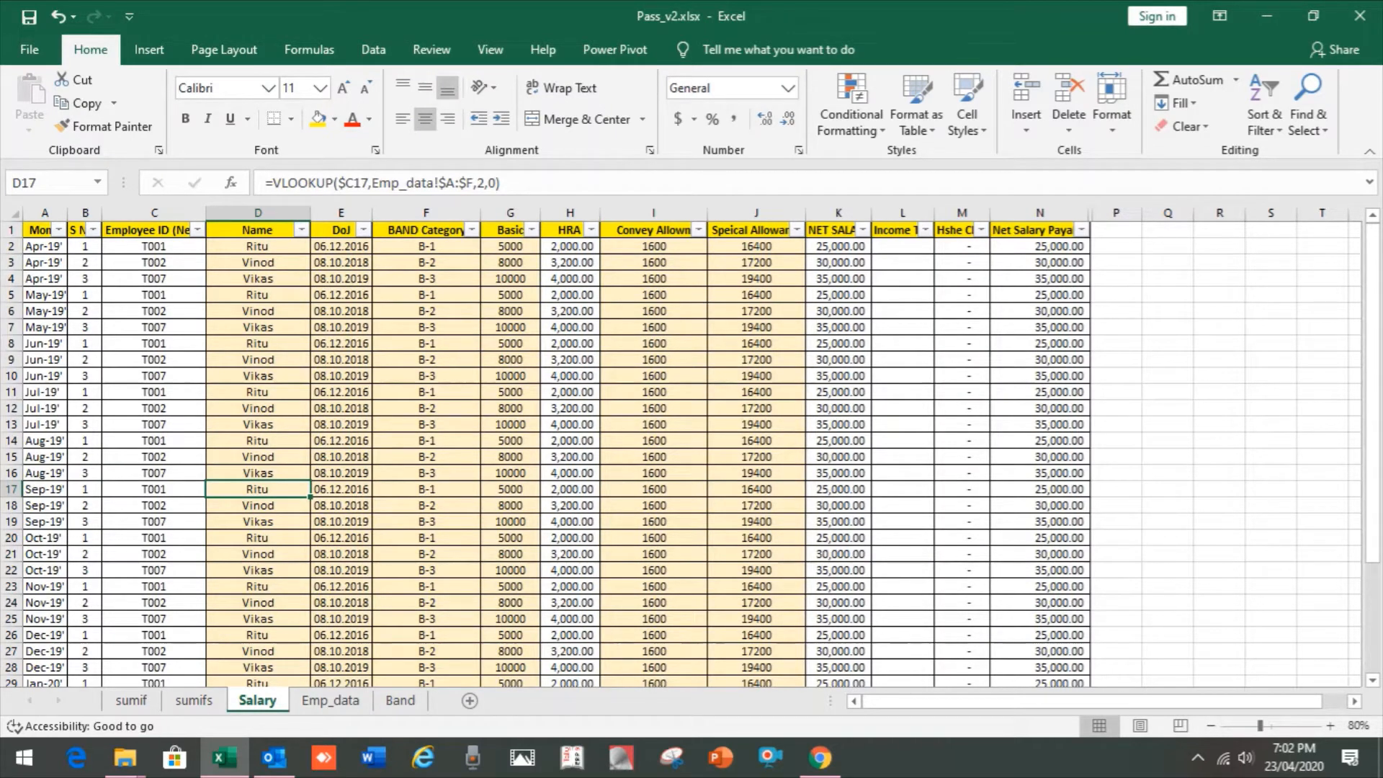
left_click(330, 701)
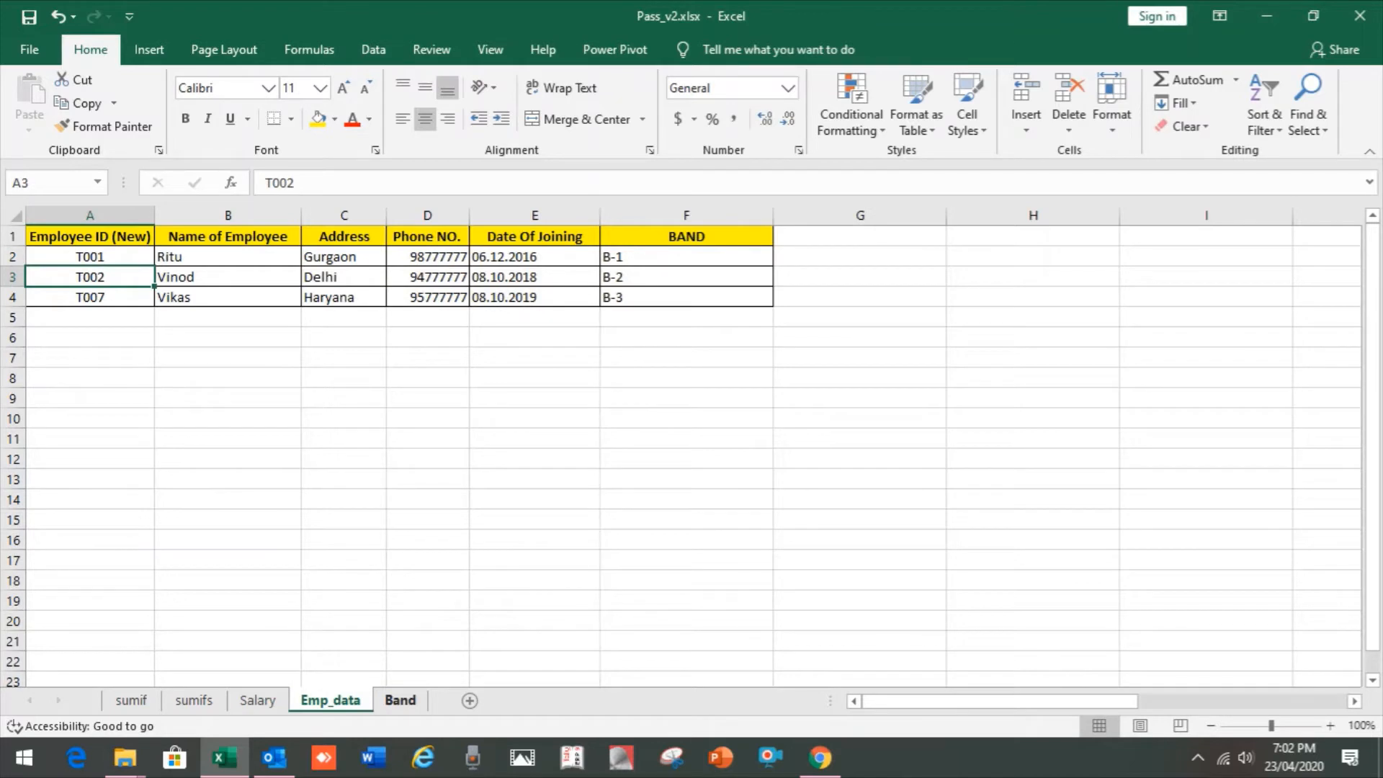
left_click(400, 700)
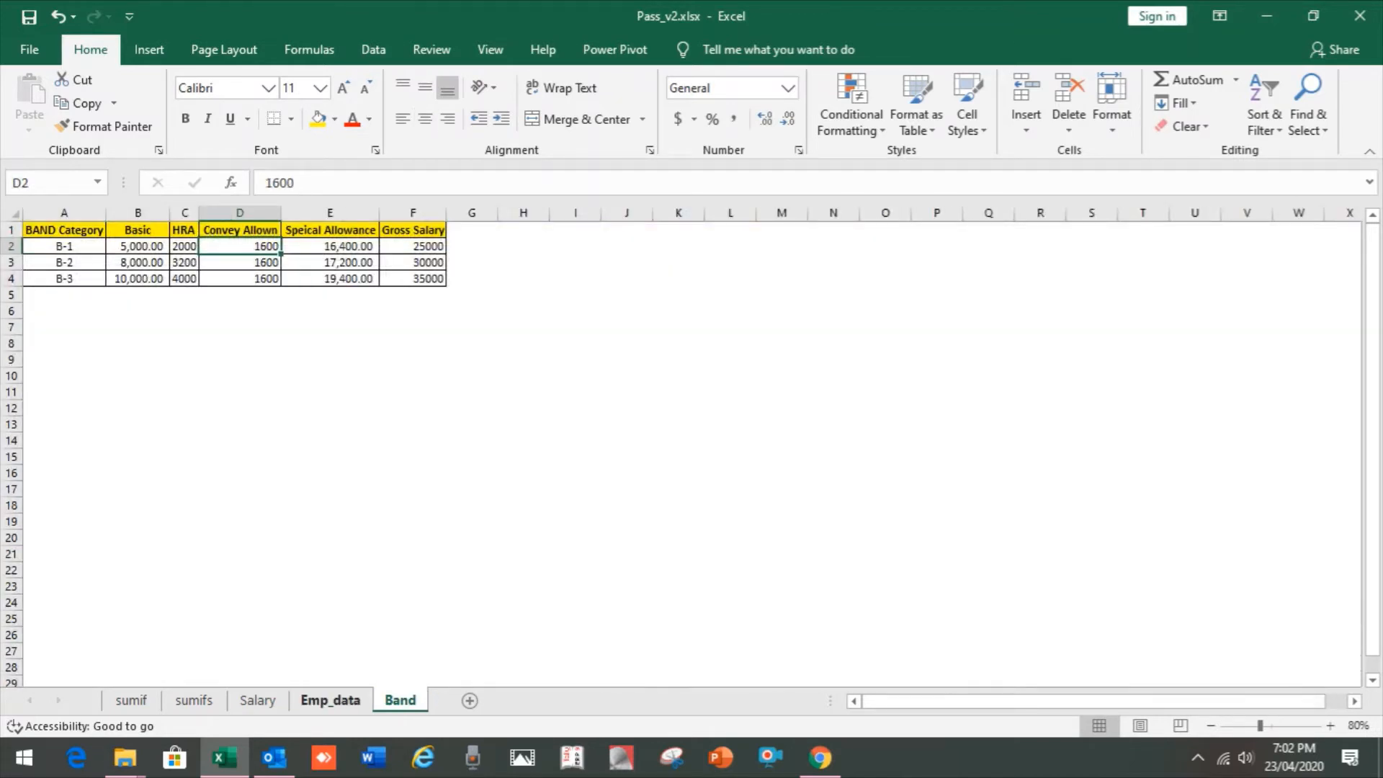
left_click(137, 344)
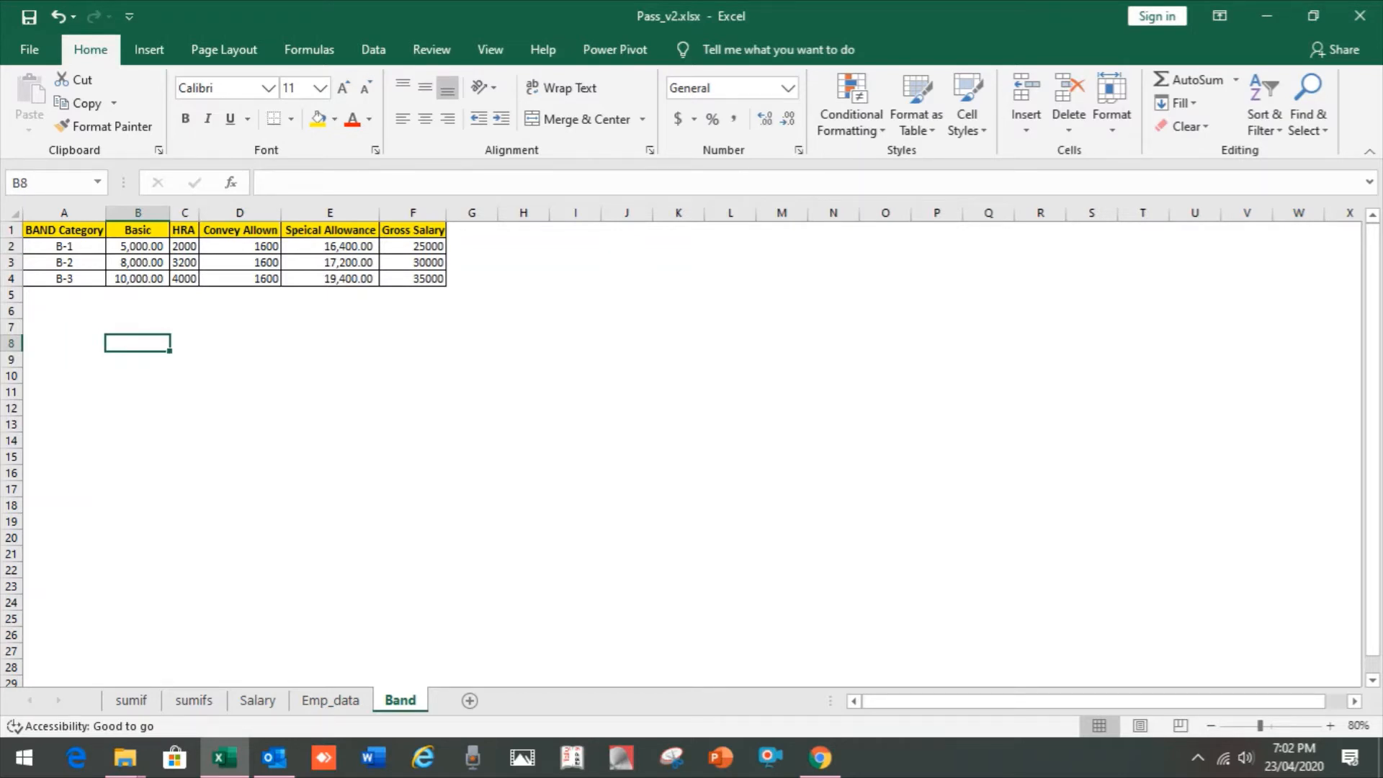
- On the sumif sheet, centre the employee name in B1 and set the Band value in B2 to T001
left_click(130, 700)
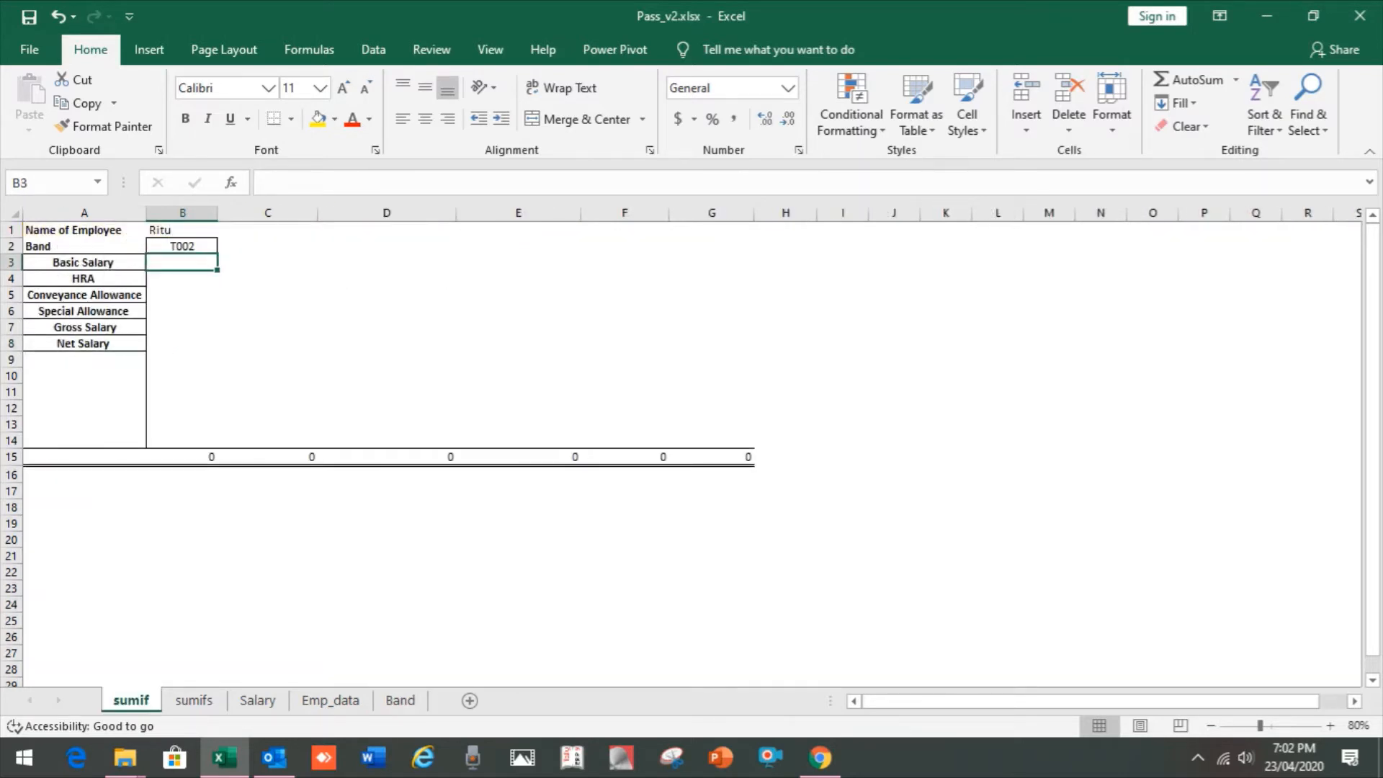
left_click(182, 230)
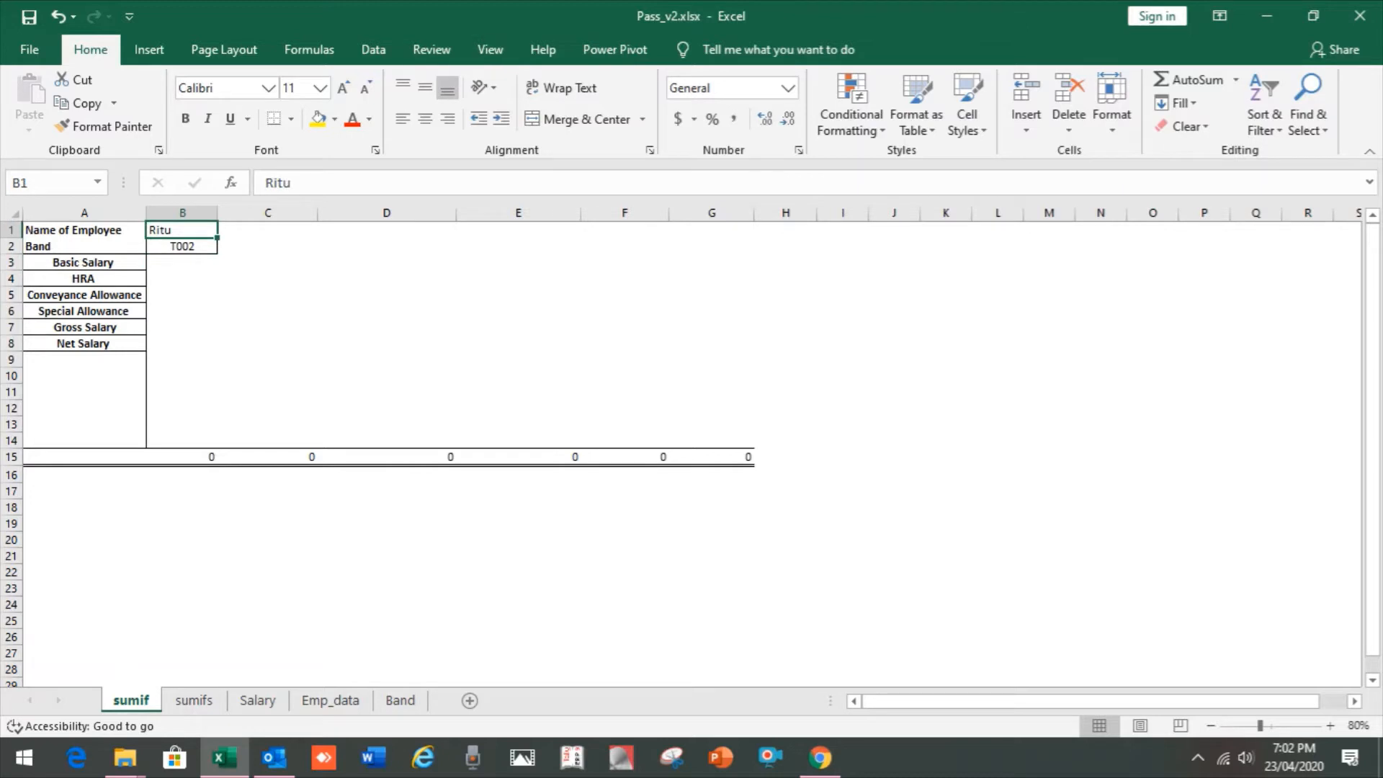
left_click(425, 119)
left_click(182, 262)
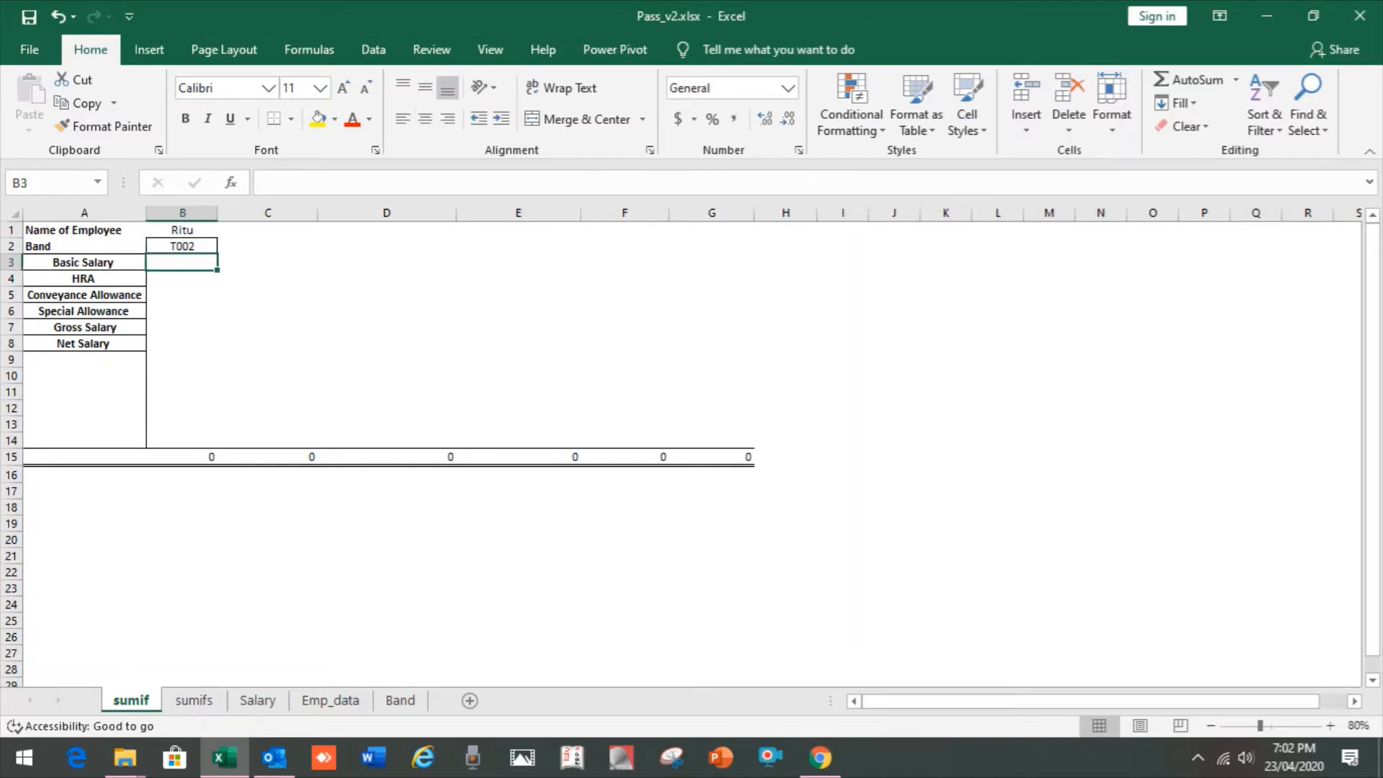
left_click(182, 246)
key("F2")
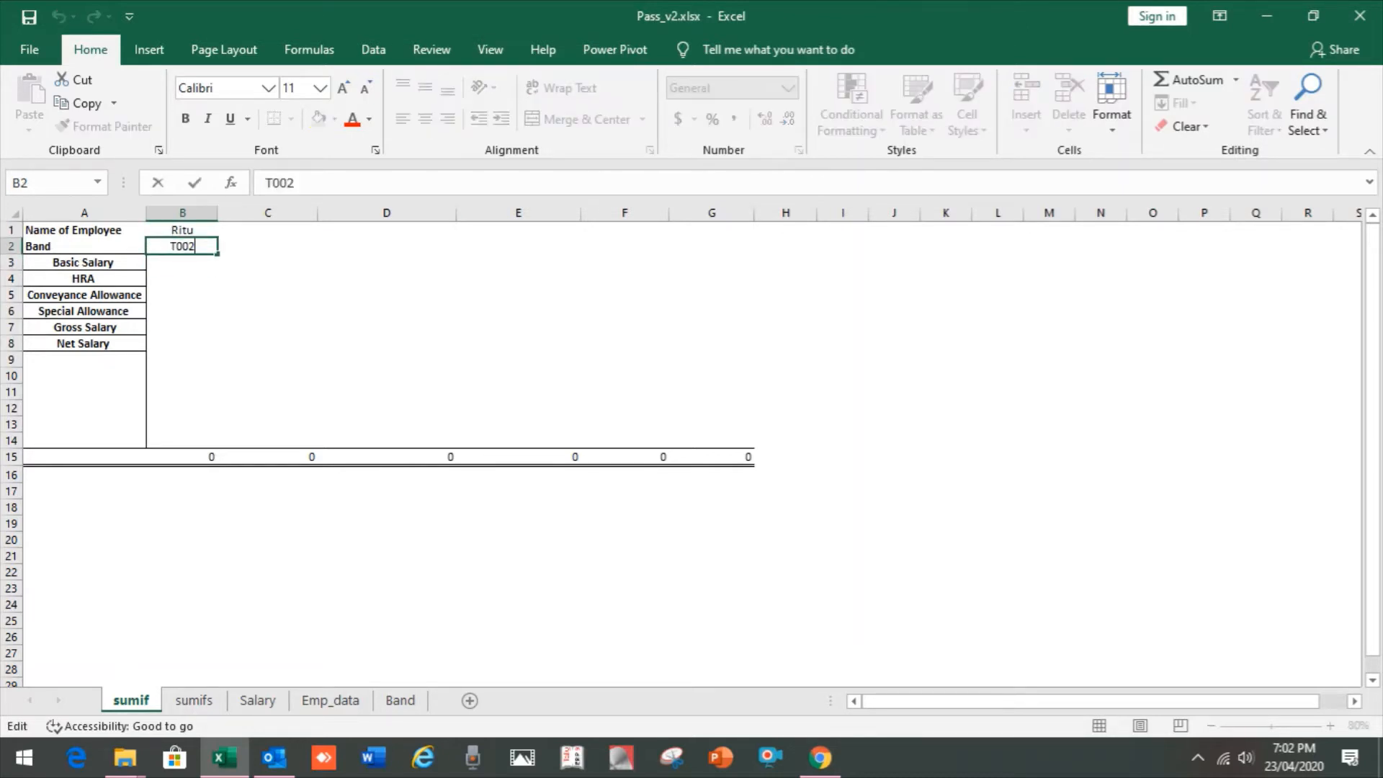
key("BackSpace")
type("1")
key("Return")
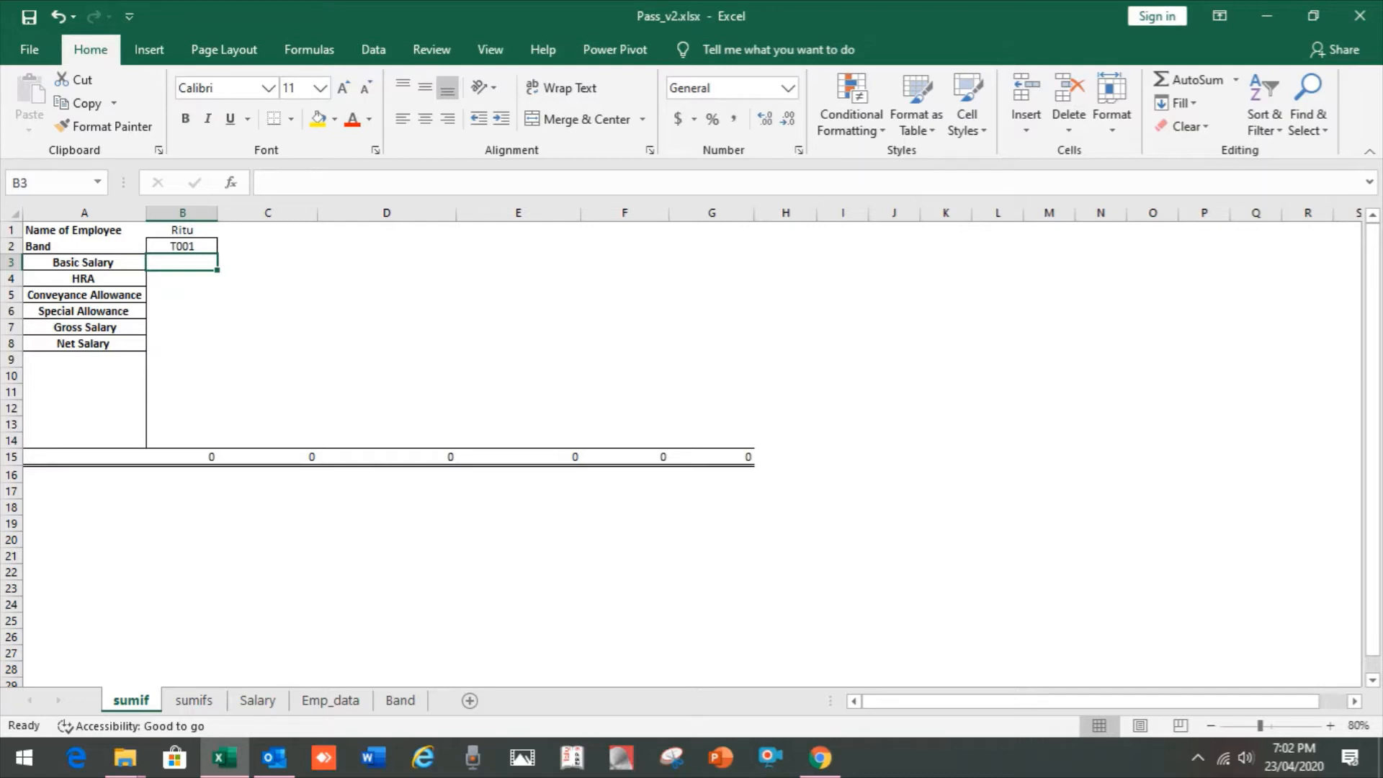
- Start a SUMIF formula for Basic Salary in B3, using the Salary sheet's Employee ID column C:C as the range
type("=")
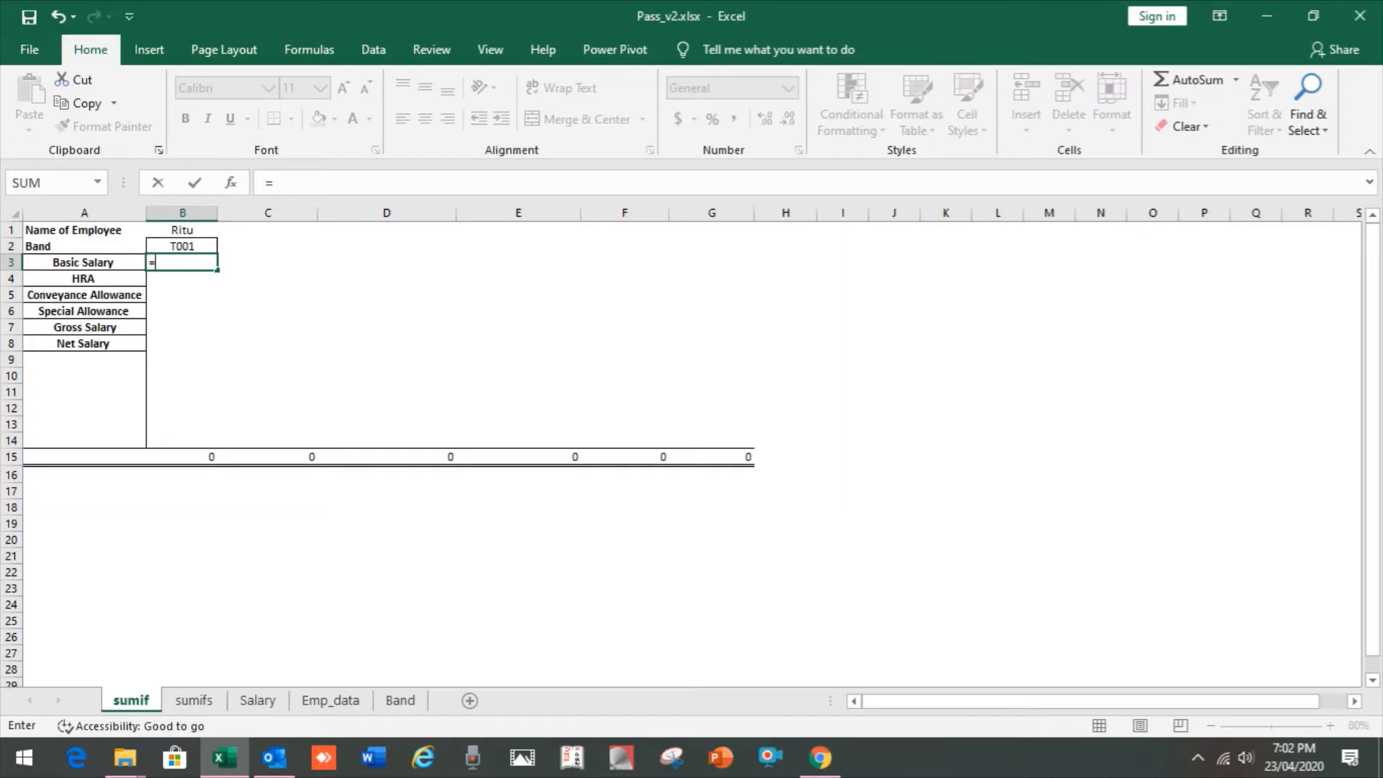
type("sum")
key("Escape")
type("if(")
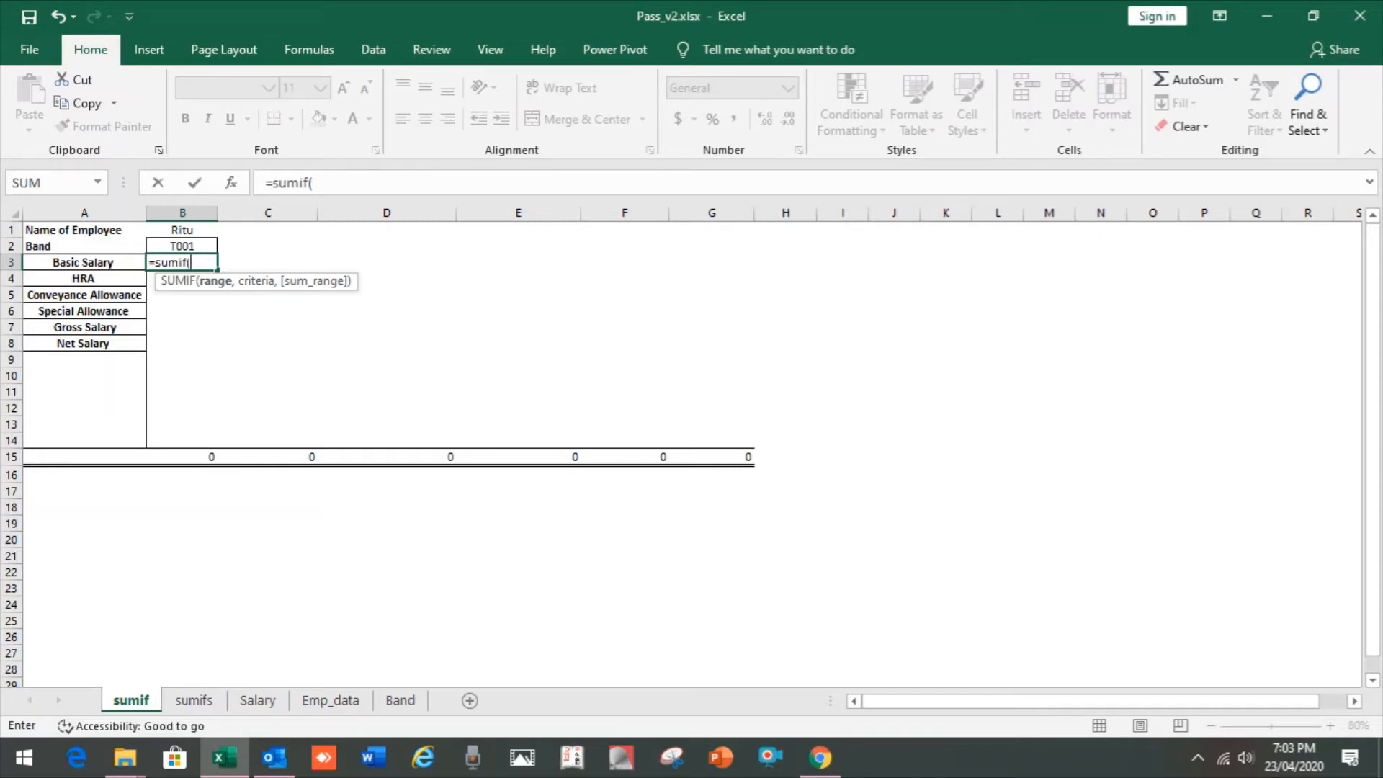
left_click(257, 701)
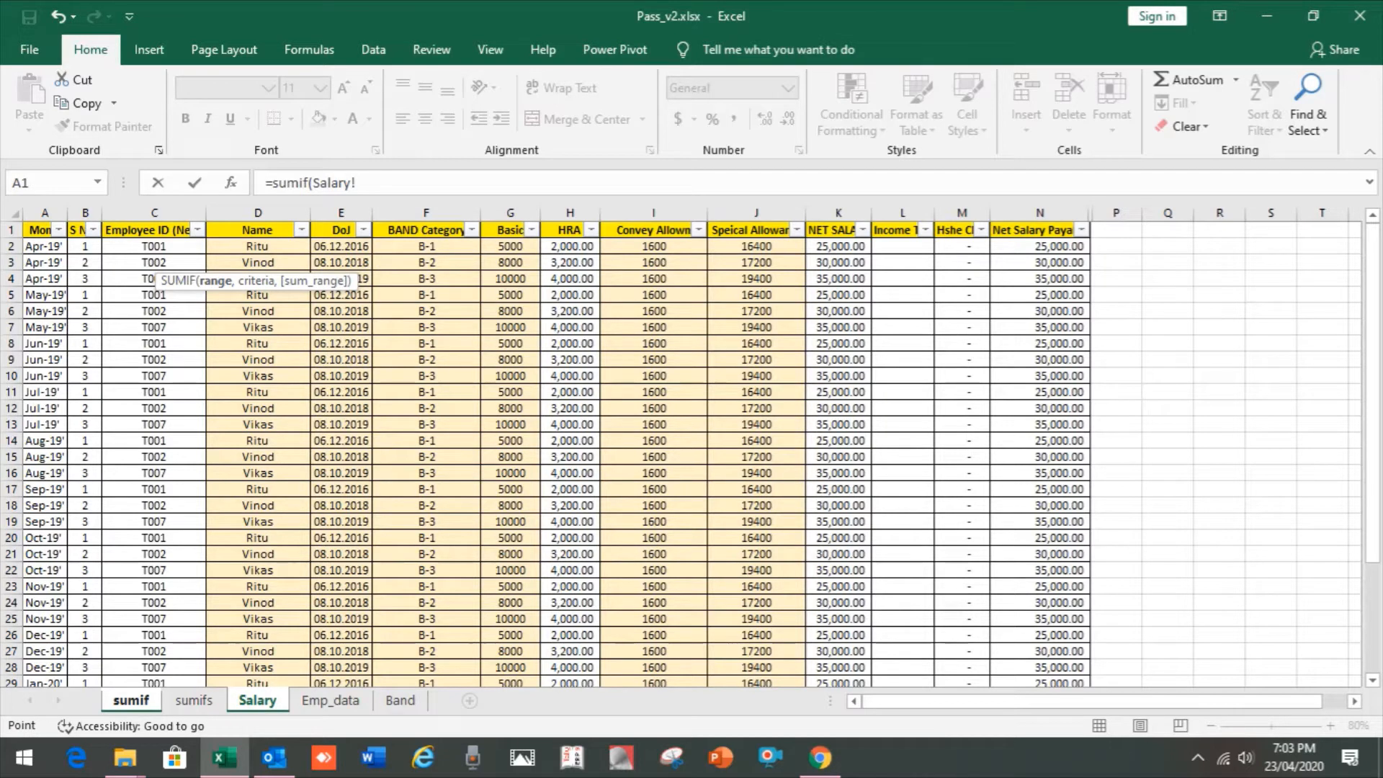
left_click(154, 212)
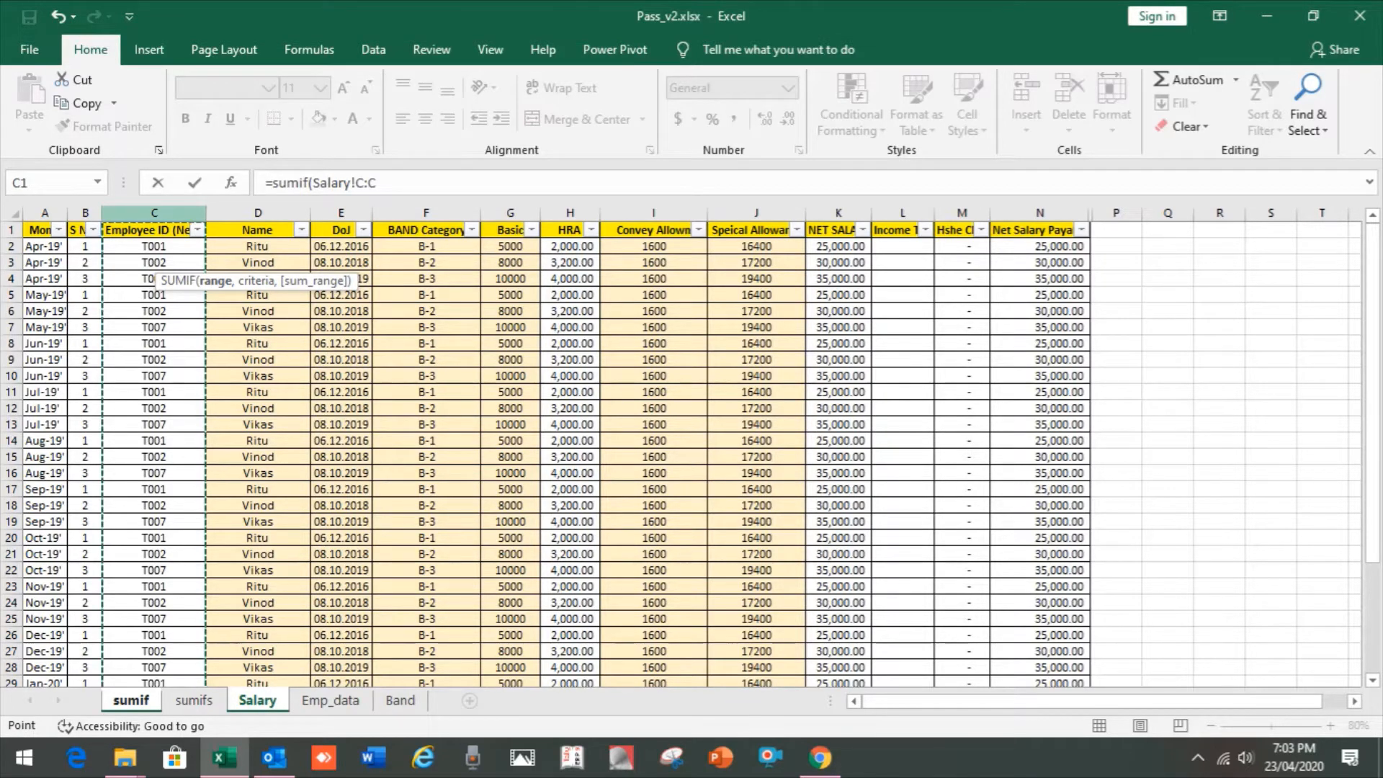
type(",")
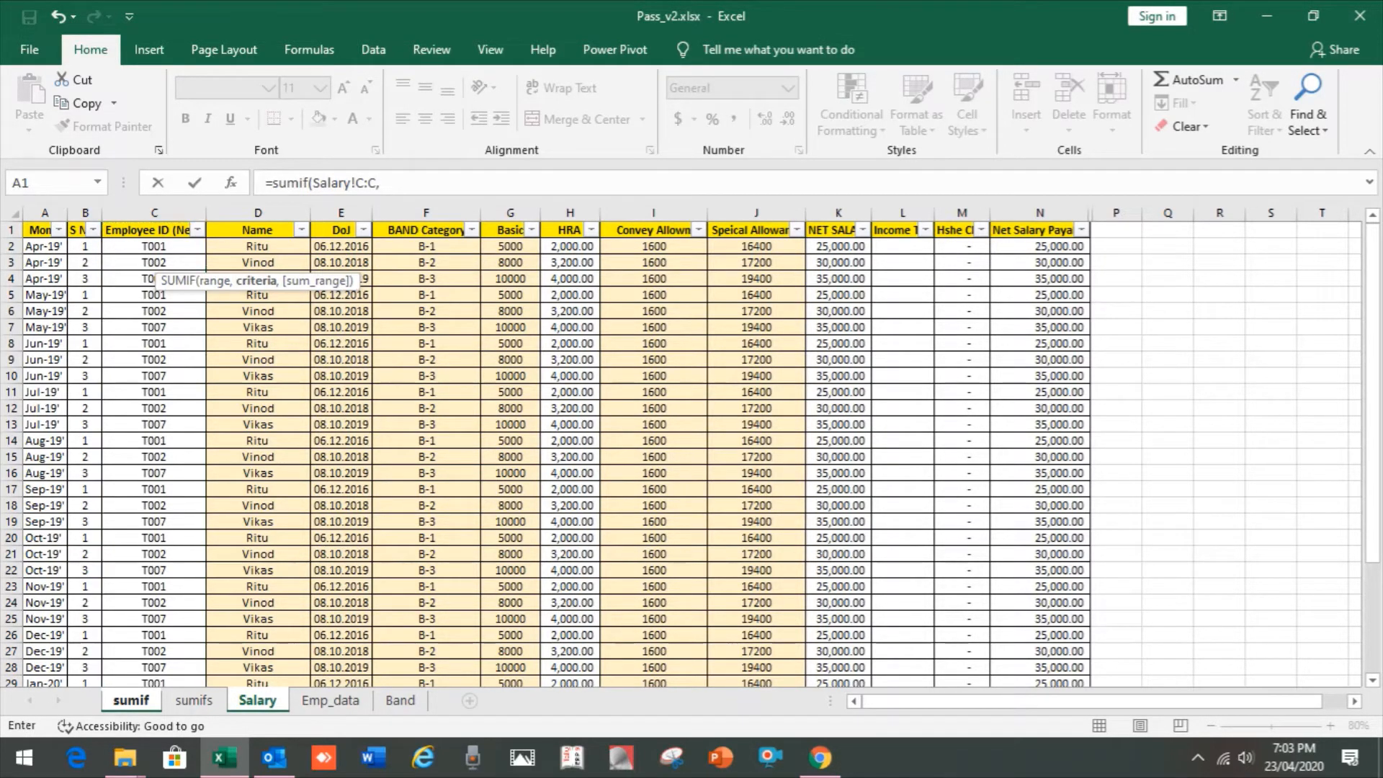
- Use cell B2 of the sumif sheet as the criteria in the Basic Salary formula
left_click(131, 700)
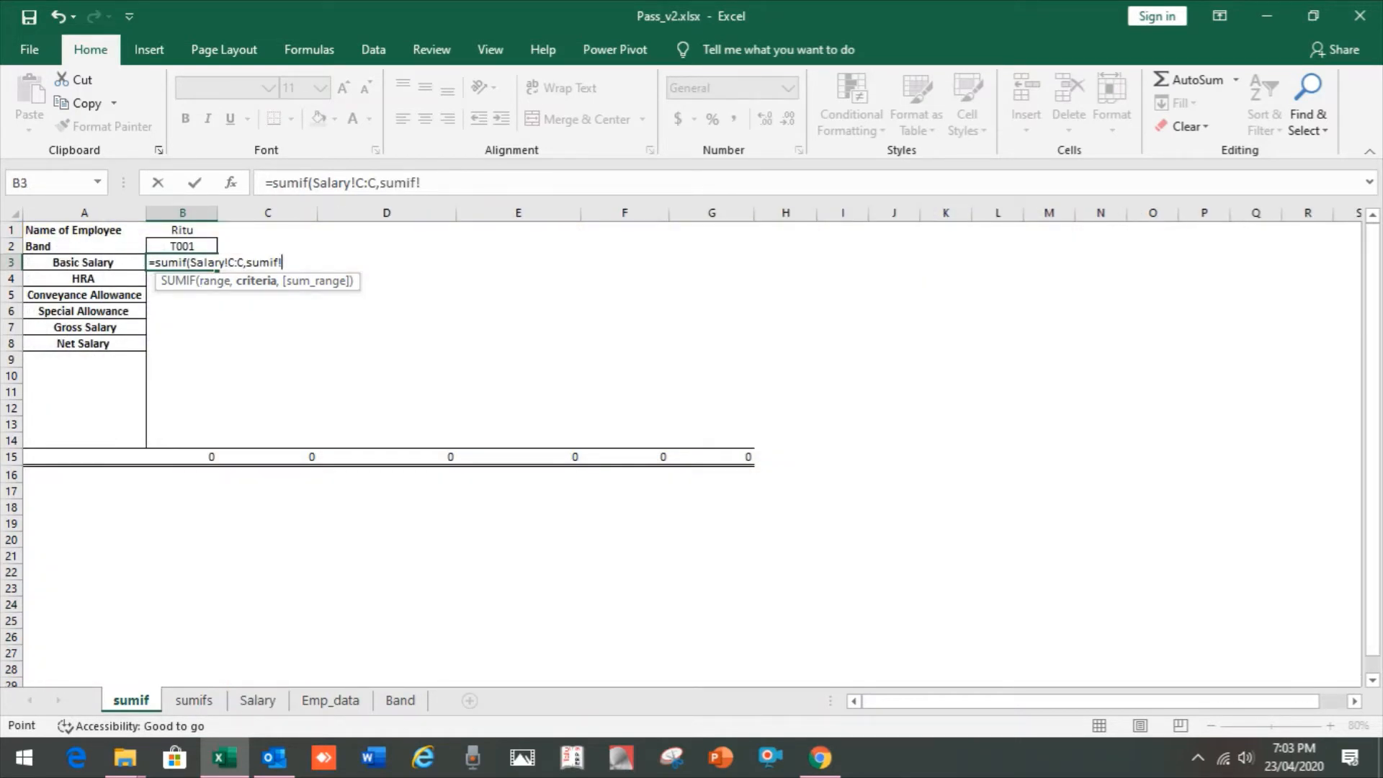
key("BackSpace")
key("BackSpace")
key("BackSpace")
key("BackSpace")
key("BackSpace")
key("BackSpace")
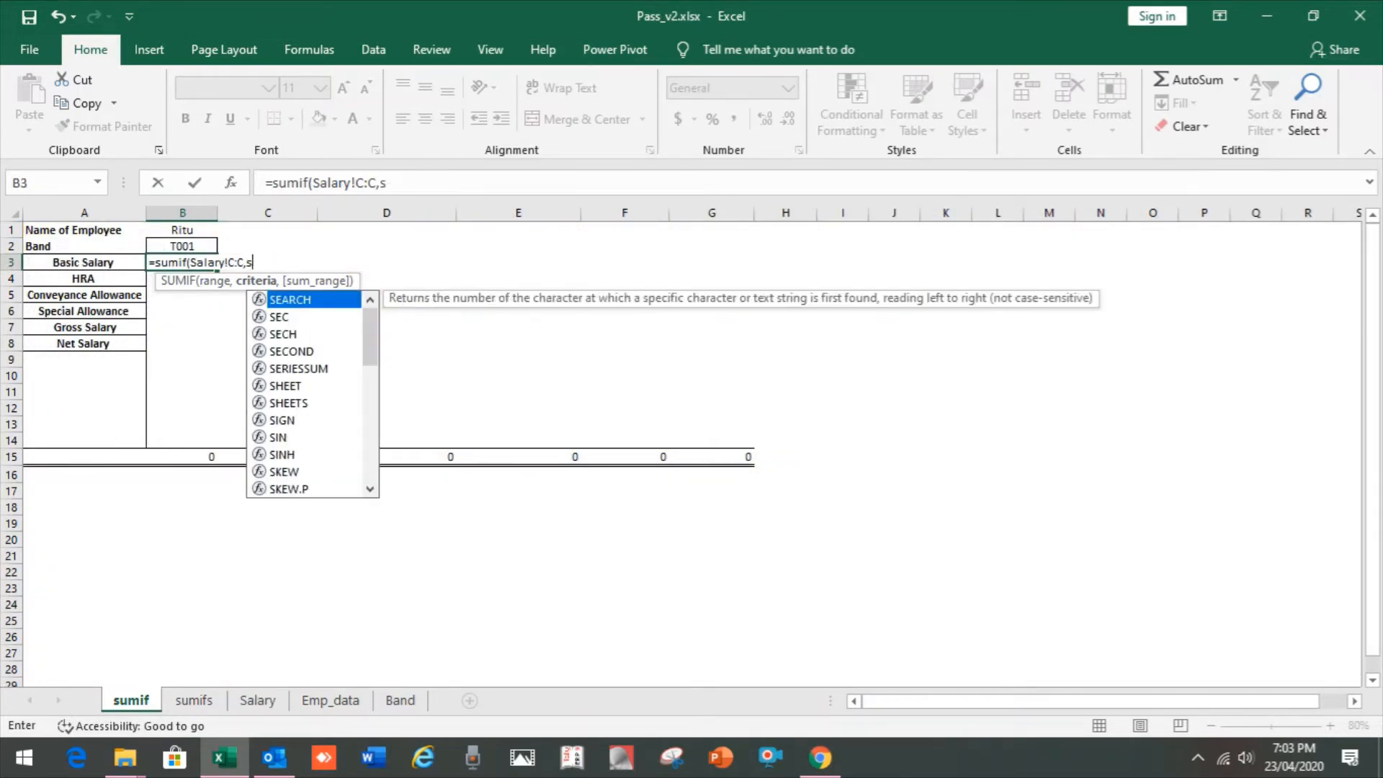
left_click(183, 247)
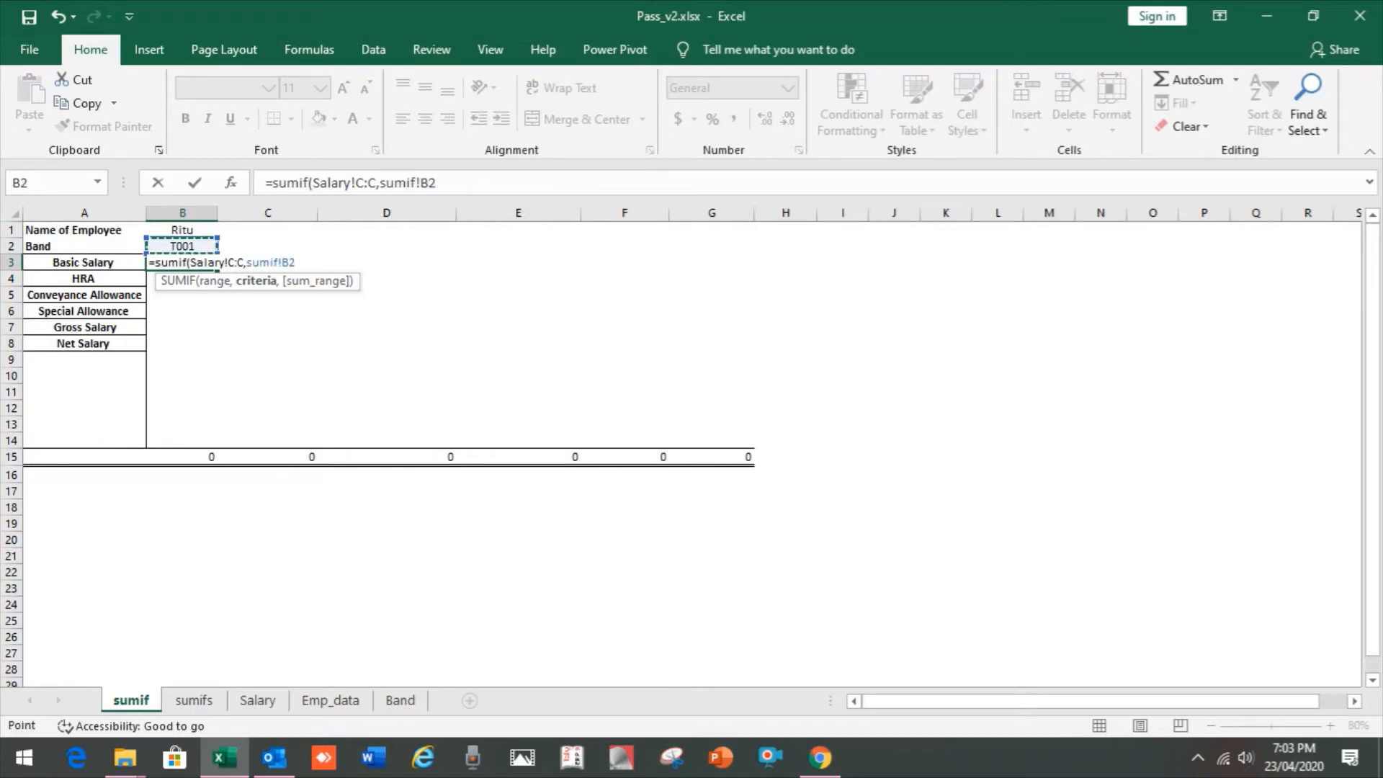
type(",")
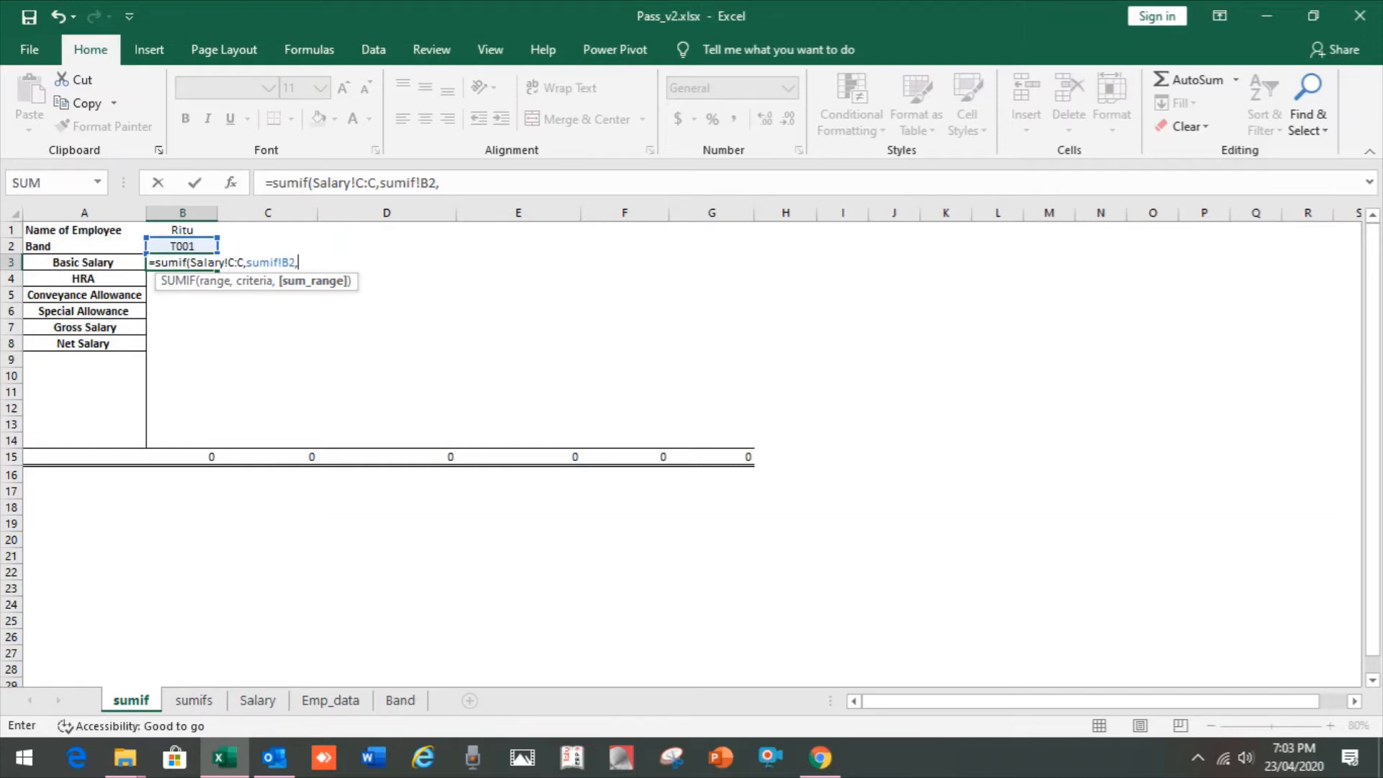
- Set the sum range to the Salary sheet's Basic column G:G and complete the Basic Salary formula
left_click(257, 700)
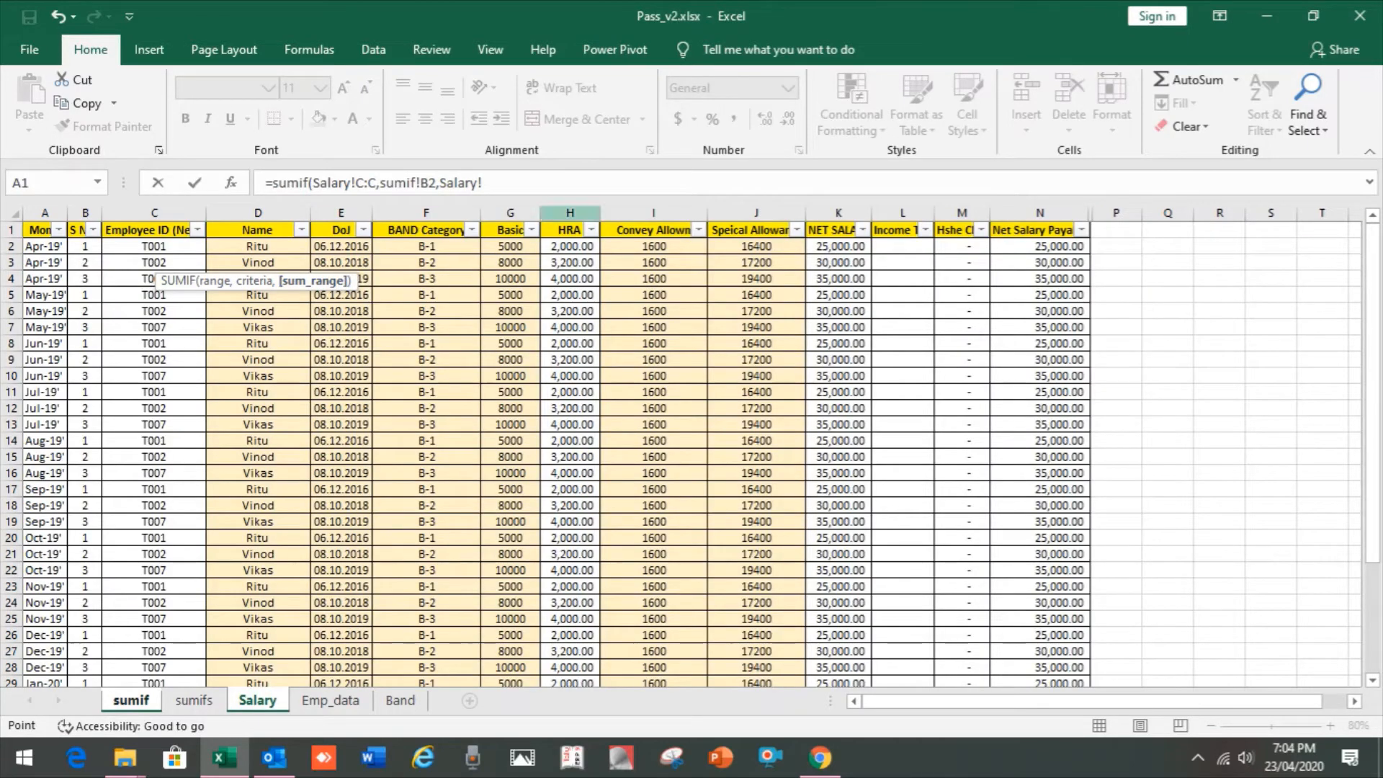
left_click(510, 212)
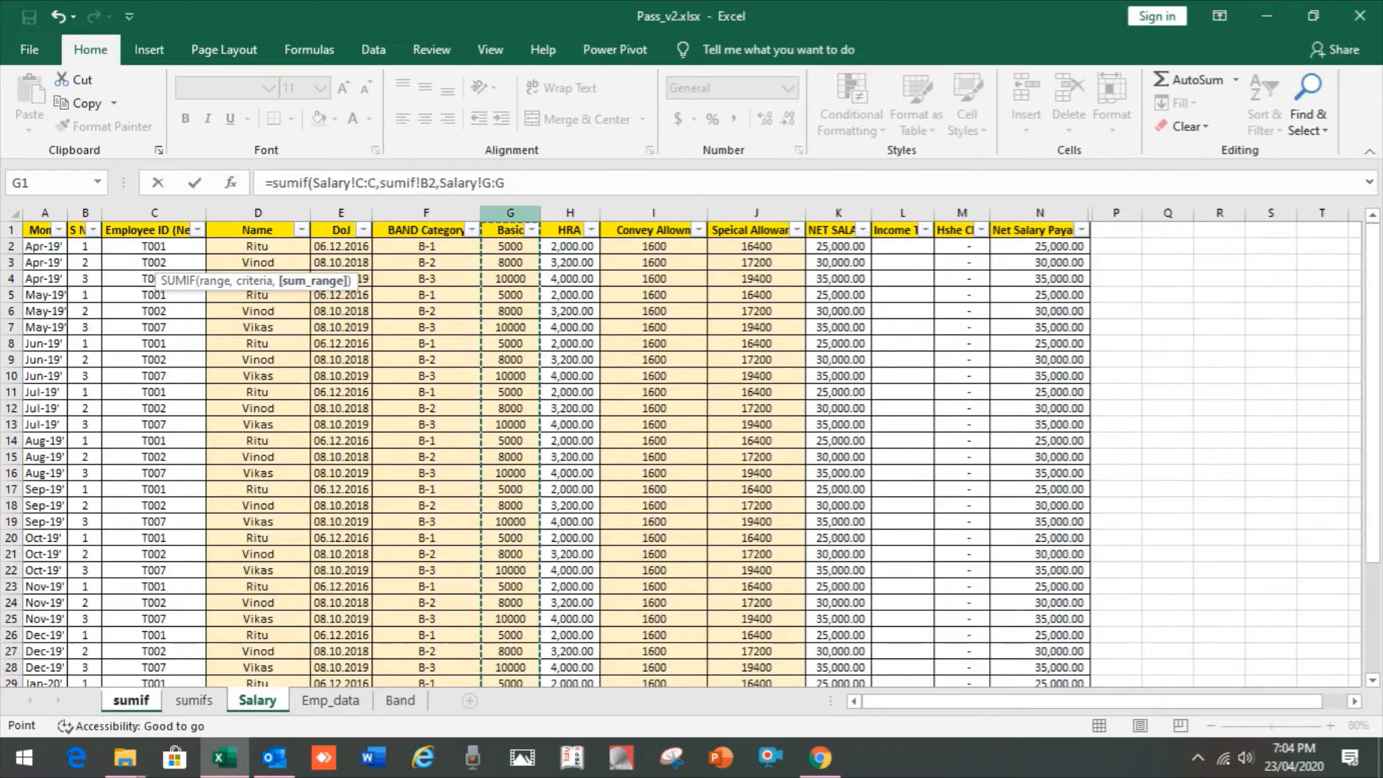
type(")")
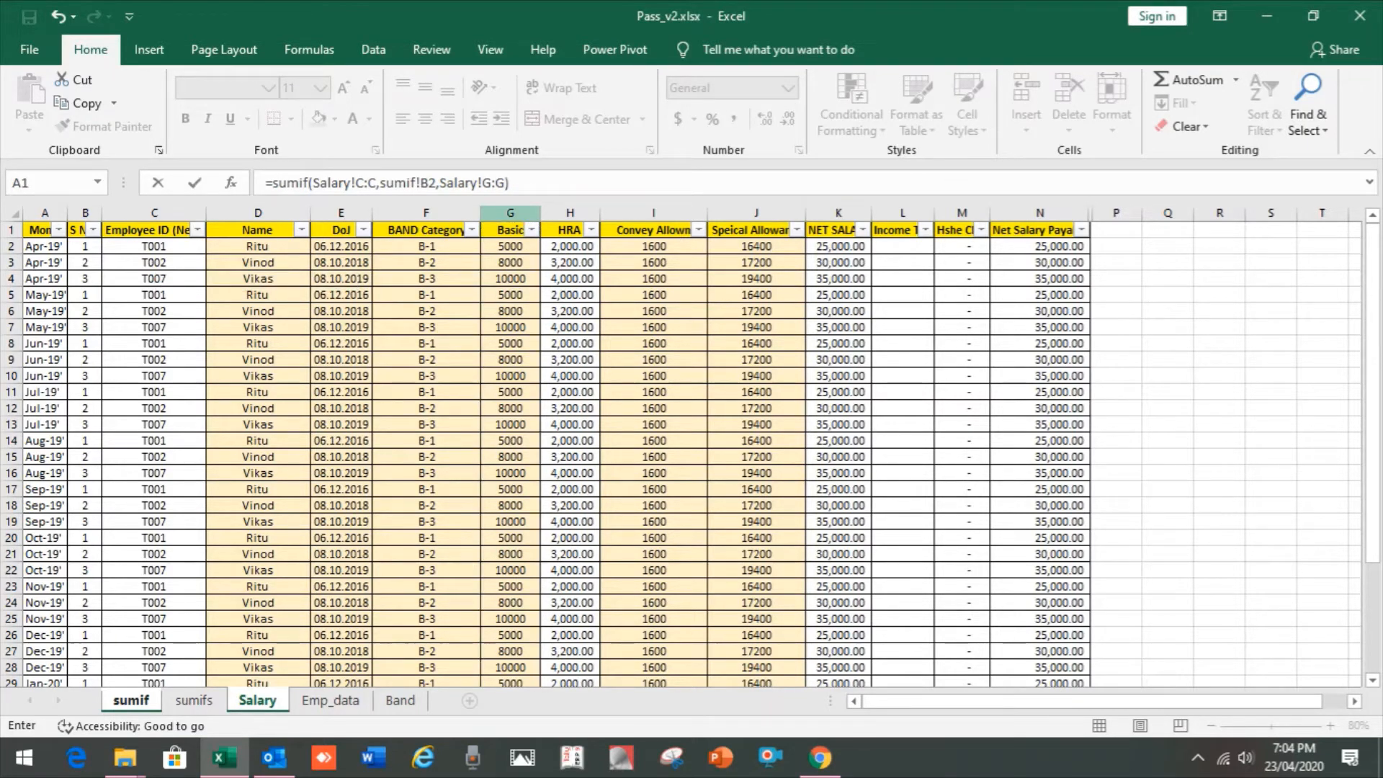
key("Return")
- Make the references in the B3 formula absolute: $C:$C, $B$2 and $G:$G
key("Up")
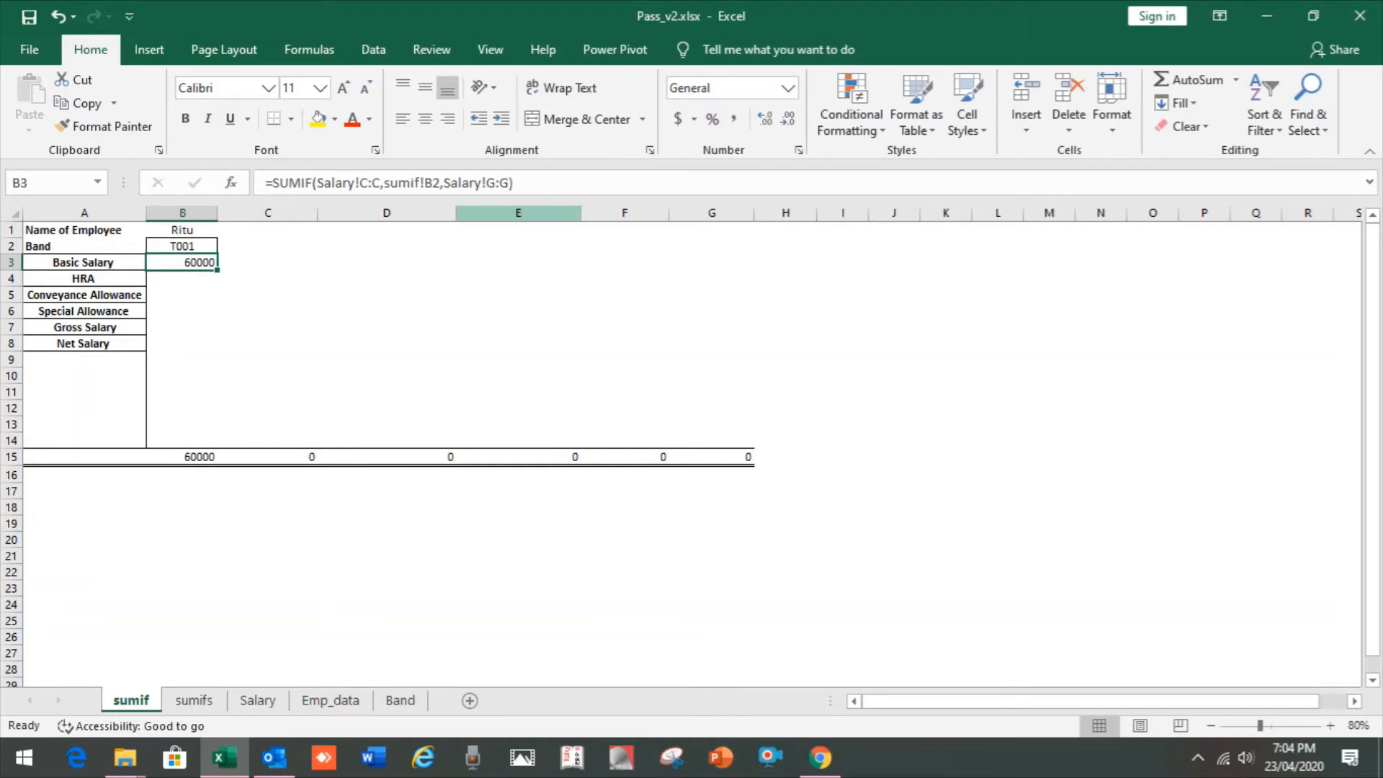
key("F2")
key("Left")
key("Left")
key("Left")
key("Left")
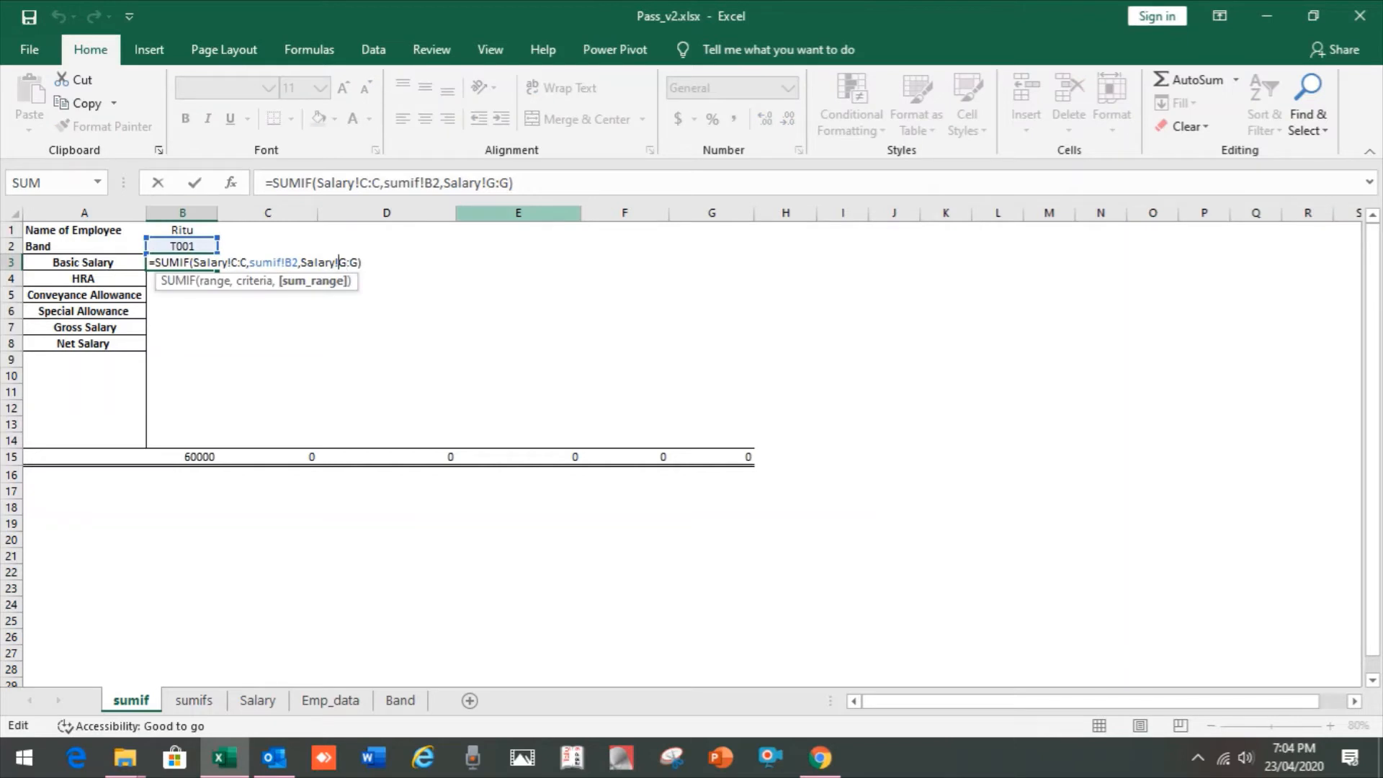
key("F4")
key("Left")
key("Left")
key("Left")
key("Left")
key("Left")
key("Left")
key("Left")
key("Left")
key("Left")
key("Left")
key("F4")
key("Left")
key("Left")
key("Left")
key("Left")
key("Left")
key("Left")
key("Left")
key("Left")
key("Left")
key("Left")
key("Left")
key("Left")
key("Left")
key("Left")
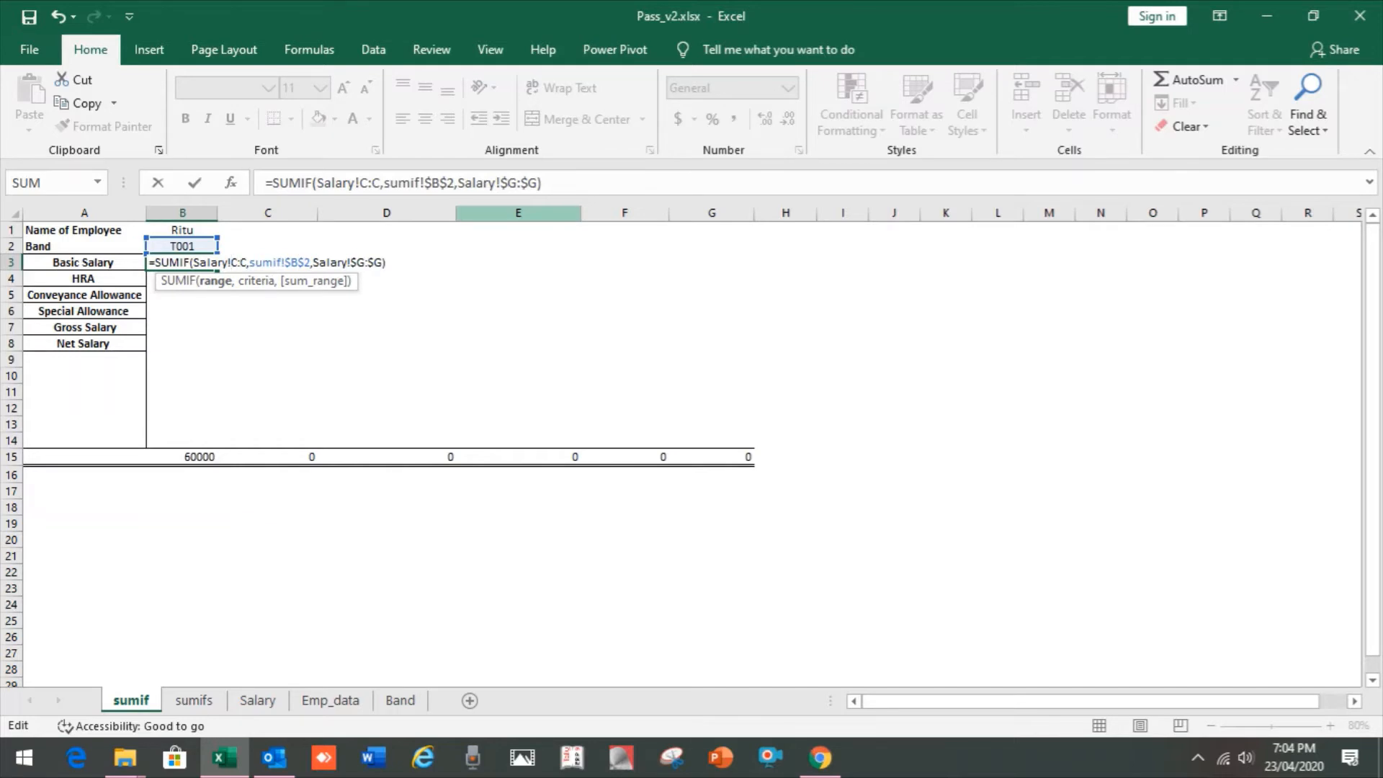
key("F4")
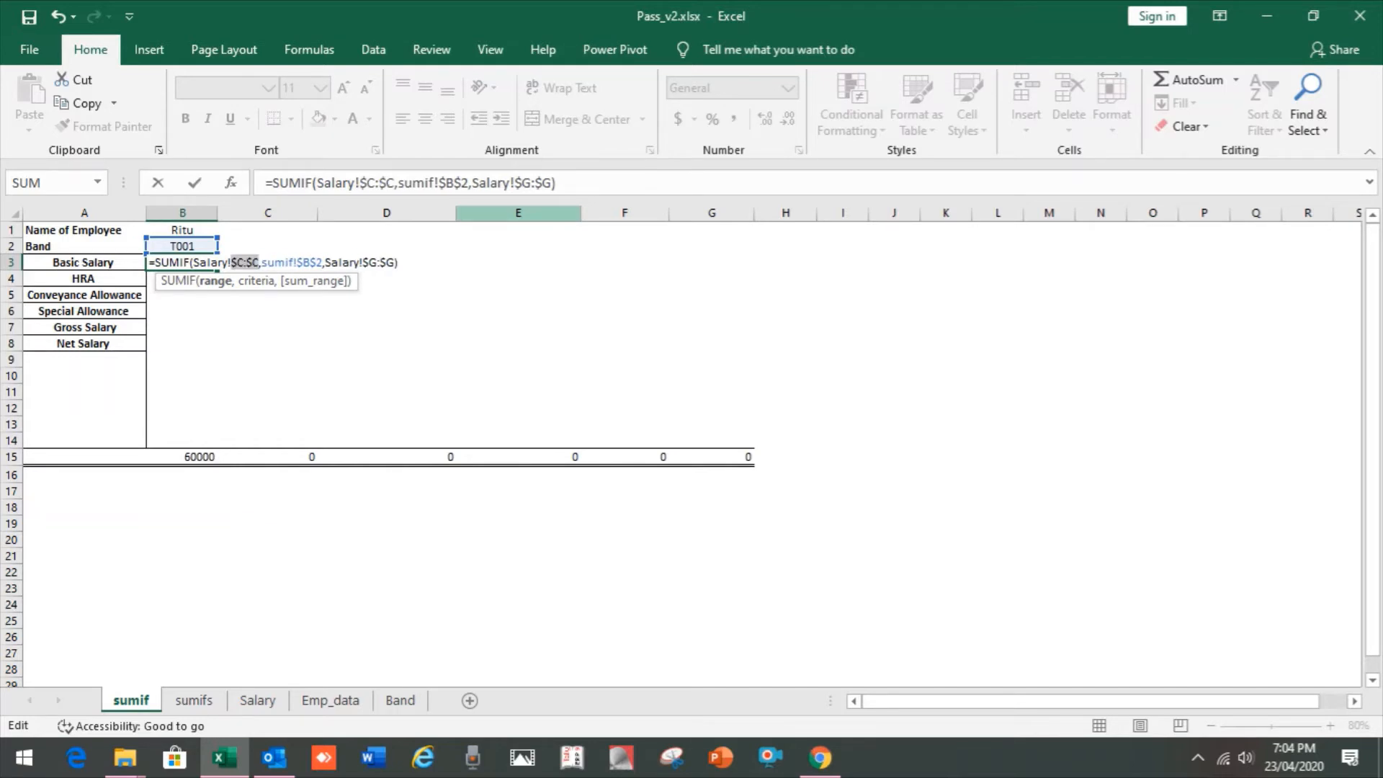
key("ctrl+Return")
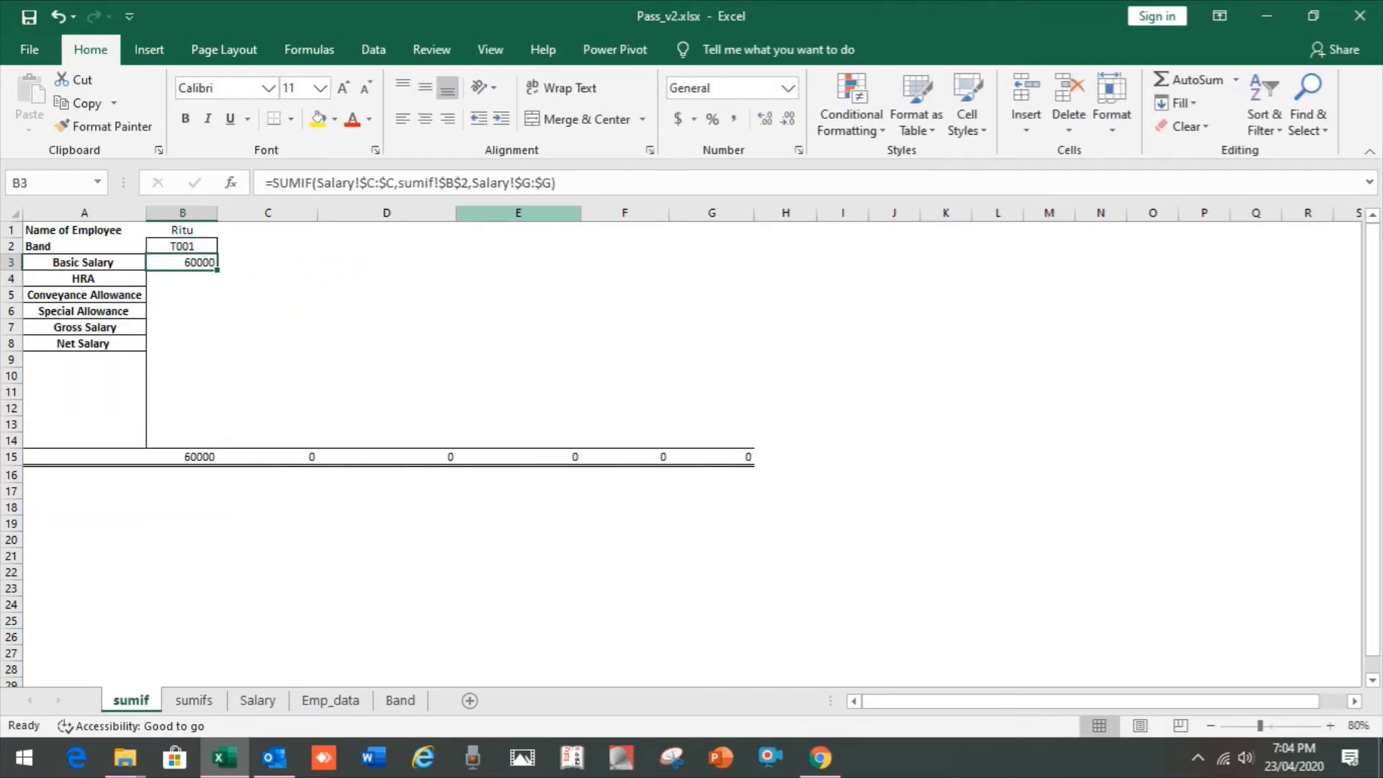
- Copy the Basic Salary formula from B3 into B3:B8, down to the Net Salary row
key("ctrl+c")
key("Left")
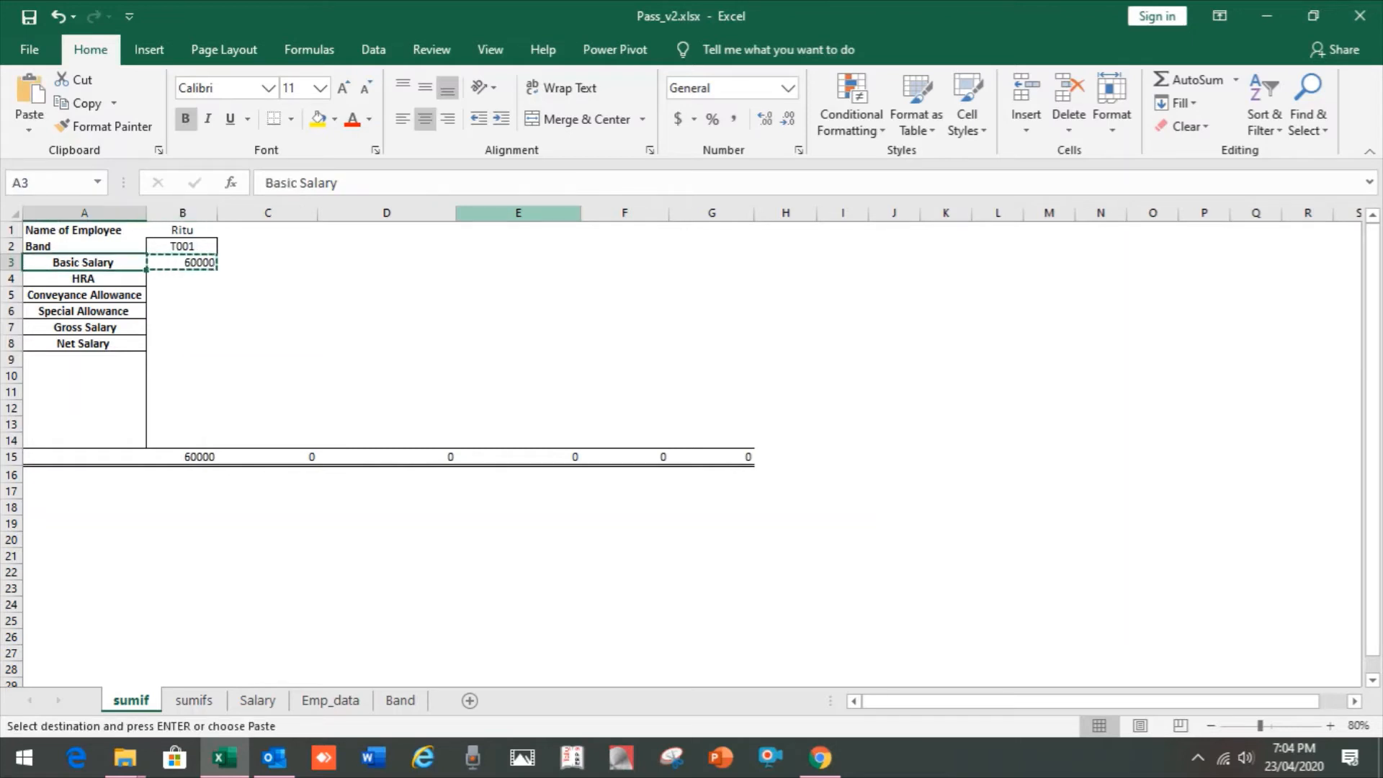
key("ctrl+Down")
key("Right")
key("ctrl+shift+Up")
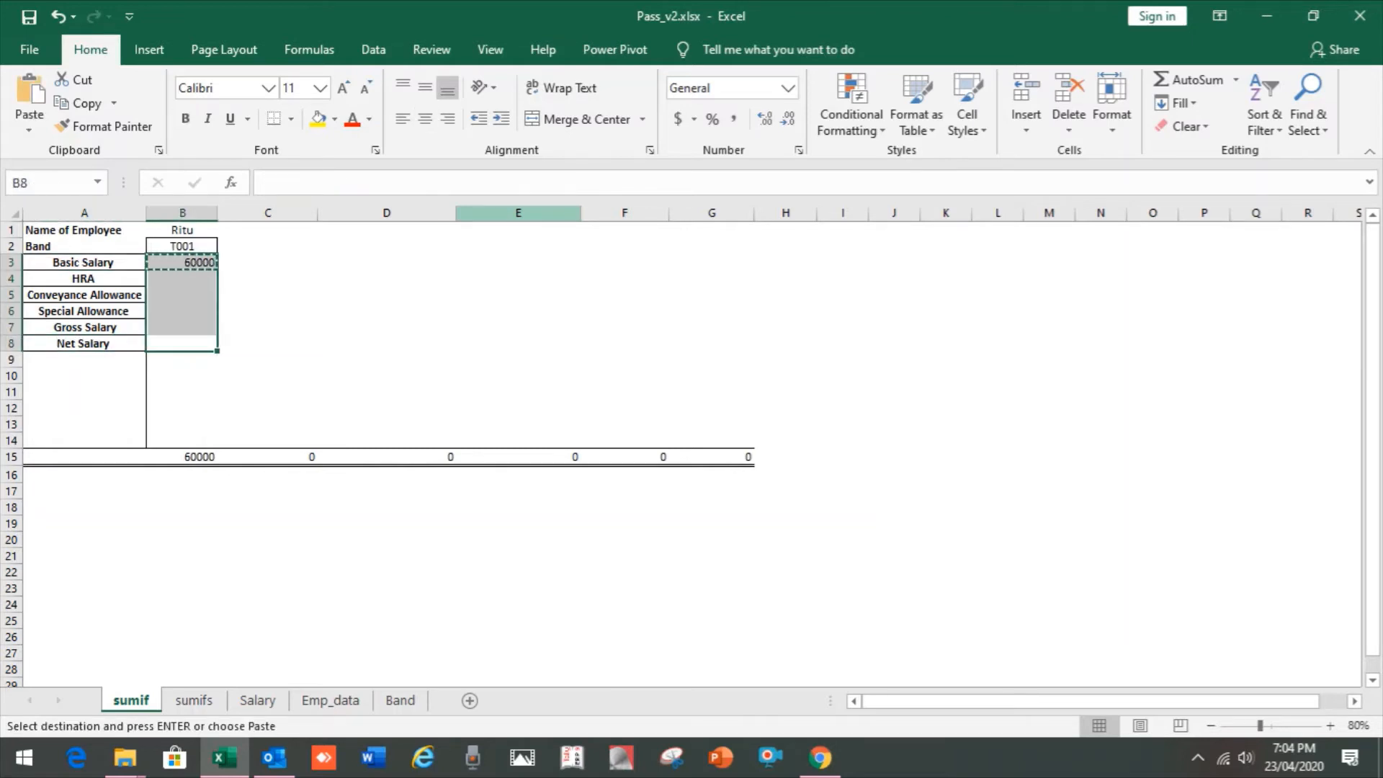
key("ctrl+v")
key("Escape")
- Review the copied formulas in column B and the column layout of the Salary sheet
key("Down")
key("Up")
key("Up")
key("Up")
key("Up")
key("Up")
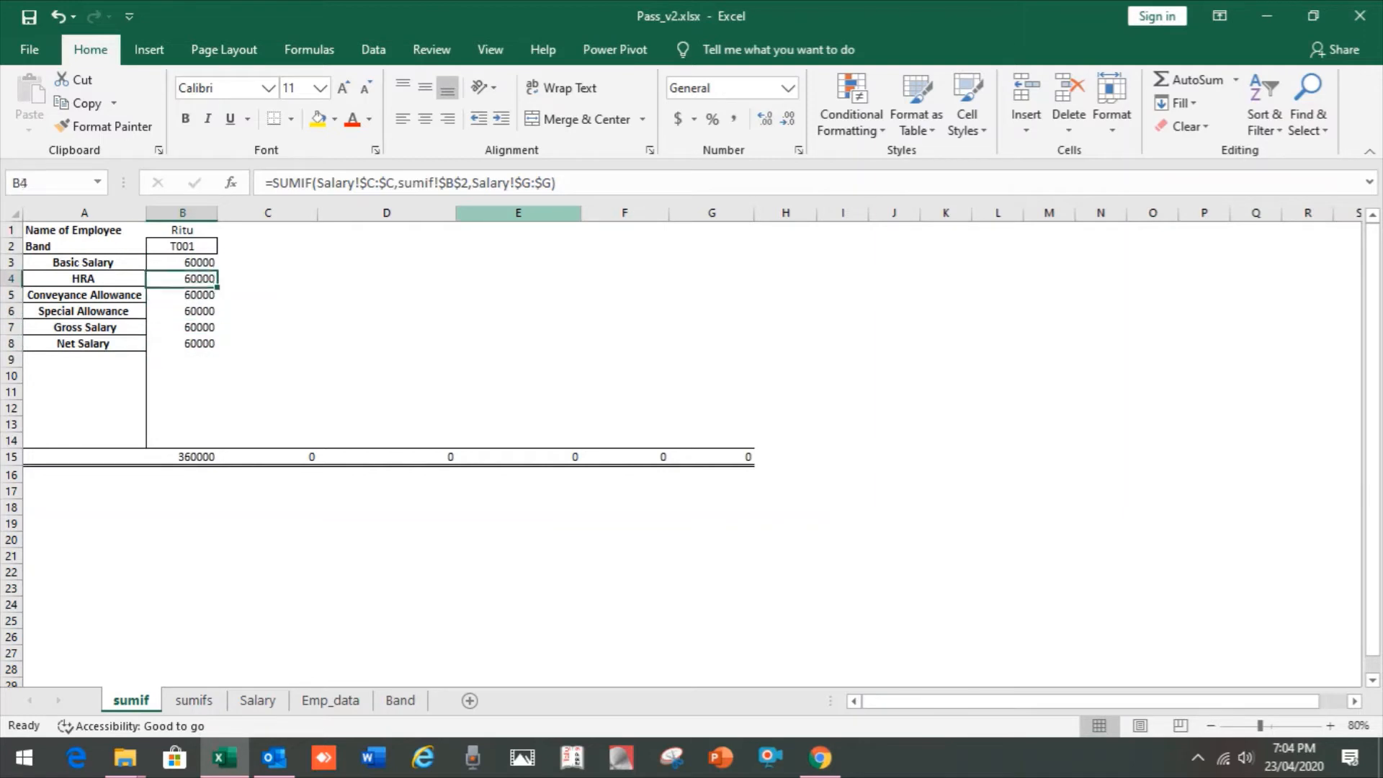
key("Down")
key("Down")
key("Down")
key("Down")
key("Up")
key("Up")
key("Up")
key("Up")
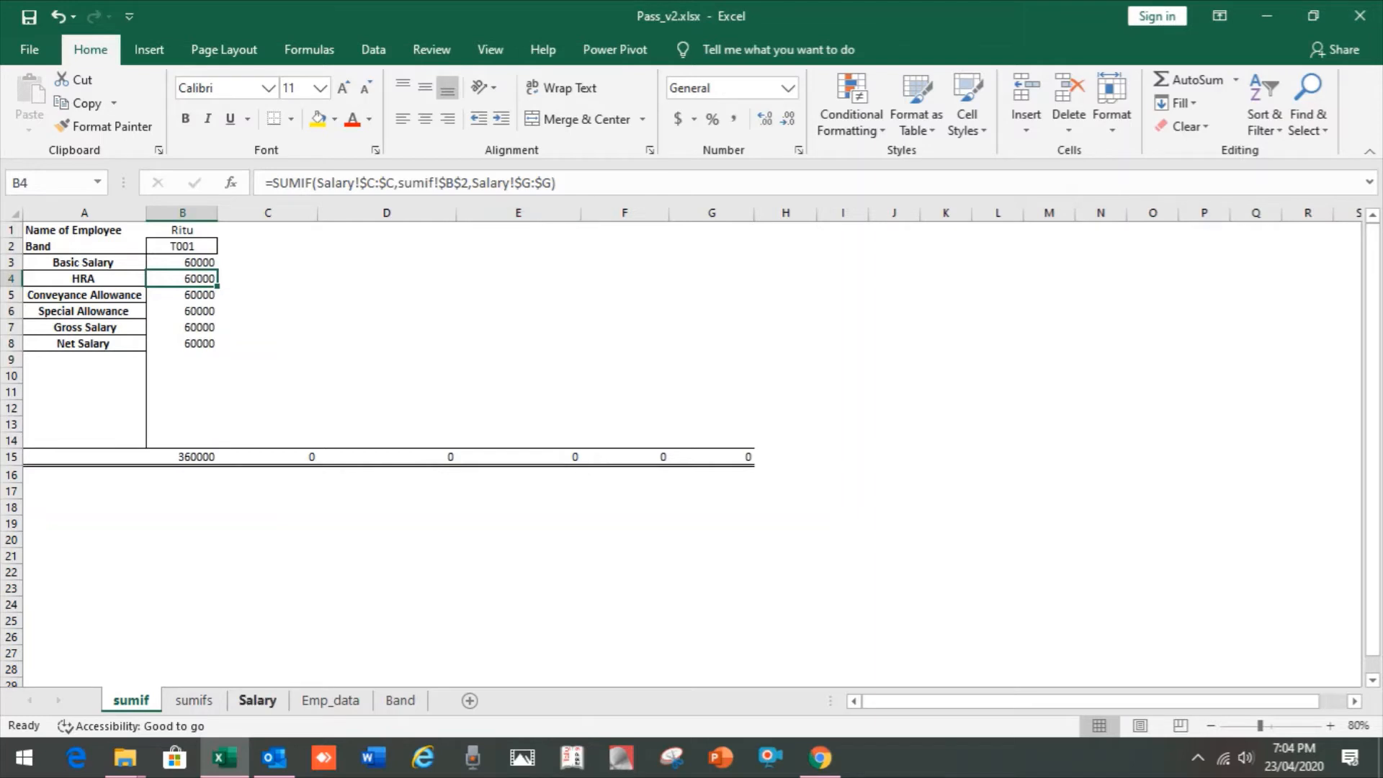
left_click(257, 700)
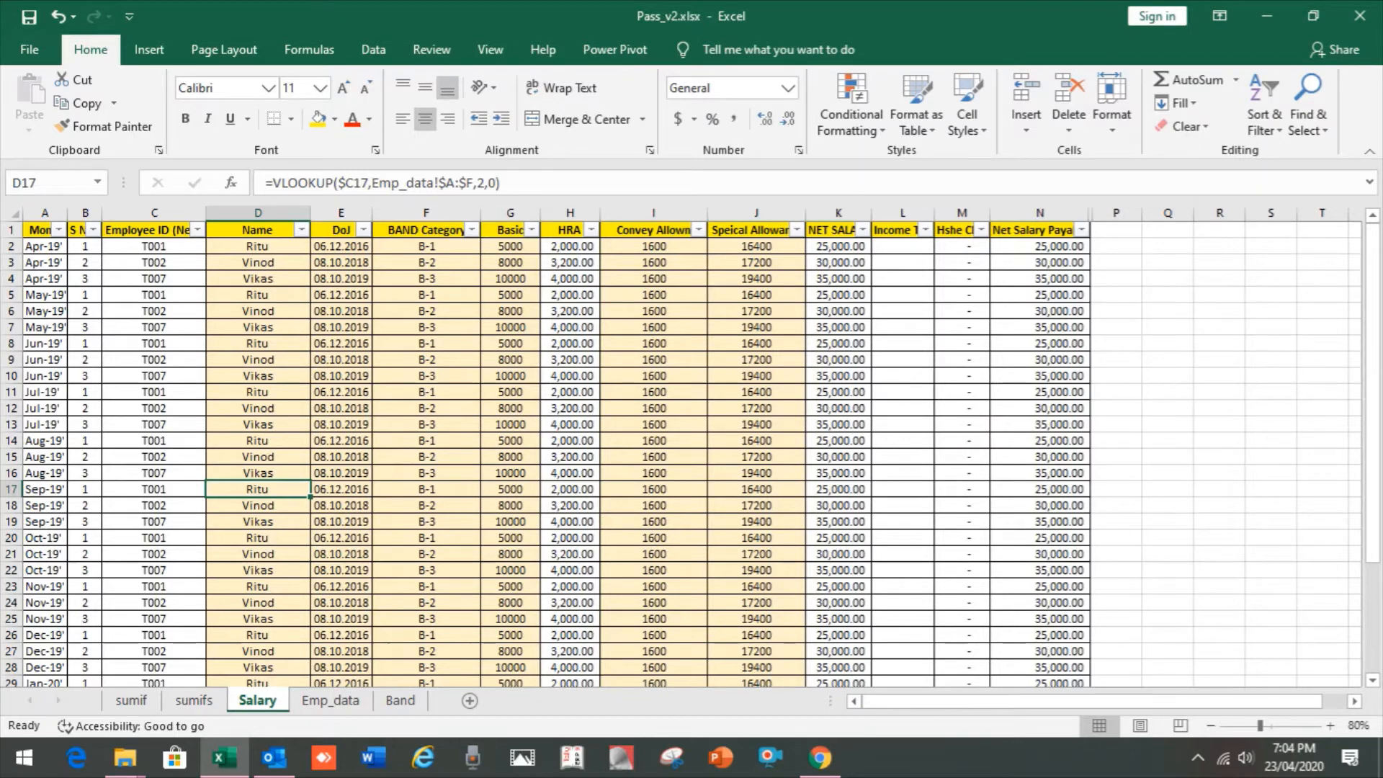
left_click(141, 697)
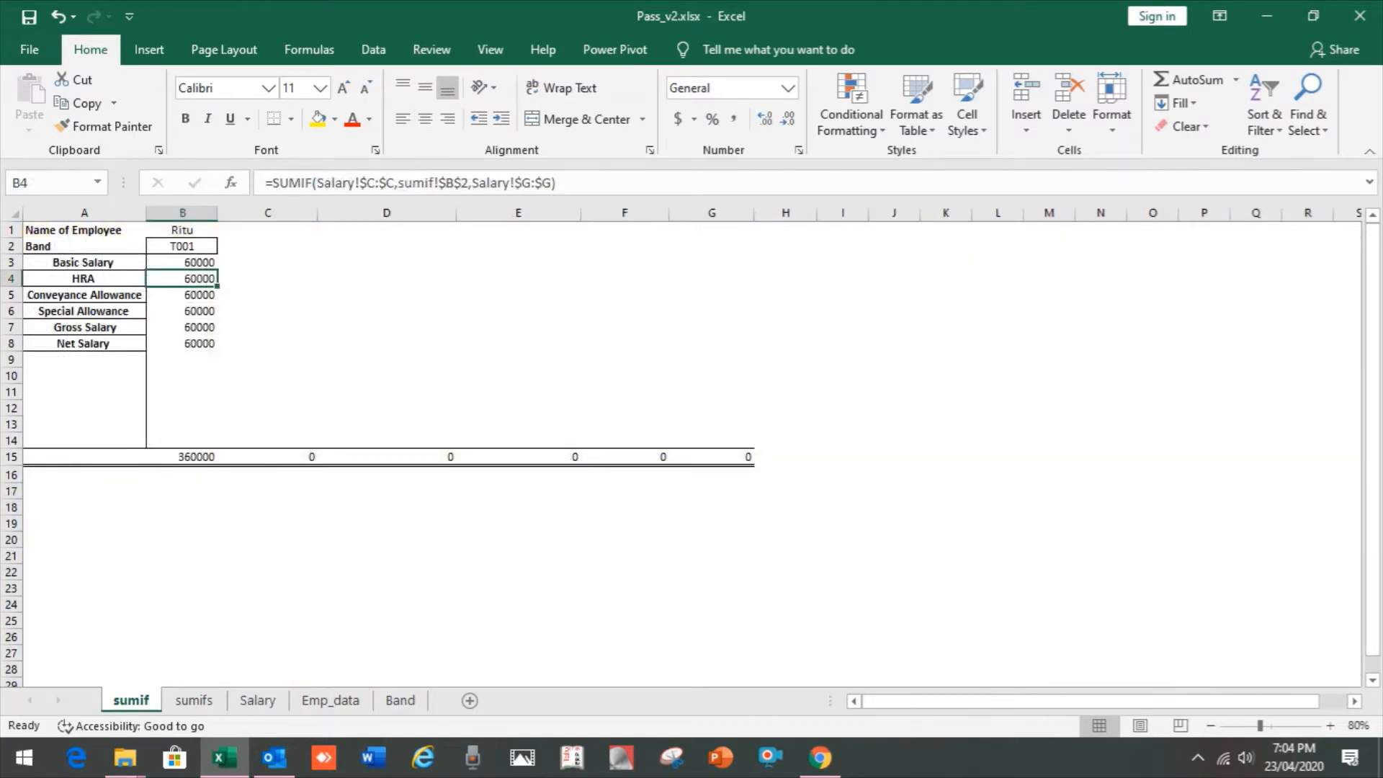
- Change the sum range of the HRA formula in B4 to column $H:$H of the Salary sheet
key("F2")
key("Left")
key("Left")
key("Left")
key("Left")
key("Left")
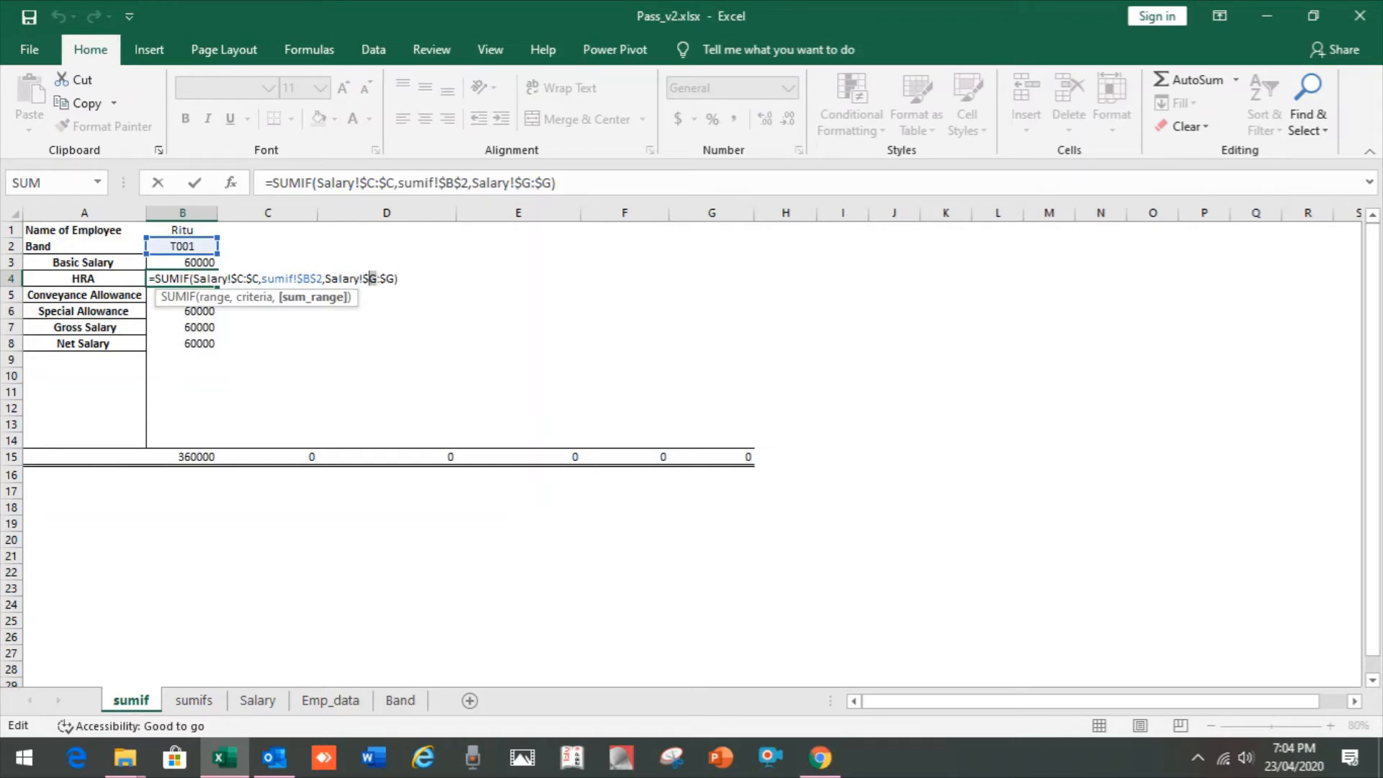
type("H")
key("Right")
key("Right")
key("shift+Right")
type("H")
key("Return")
- Change the sum range of the Conveyance Allowance formula in B5 to column $I:$I of the Salary sheet
key("F2")
key("Left")
key("Left")
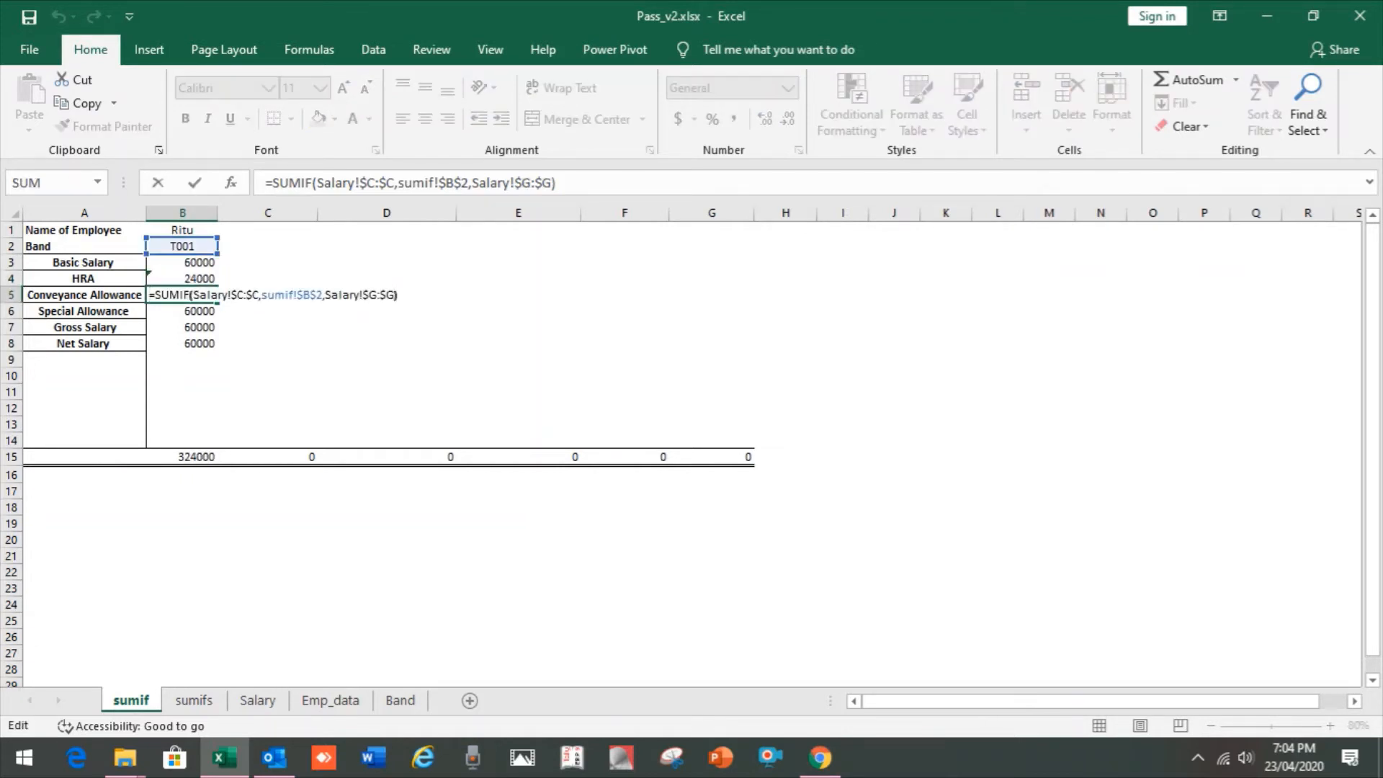
key("shift+Right")
type("I")
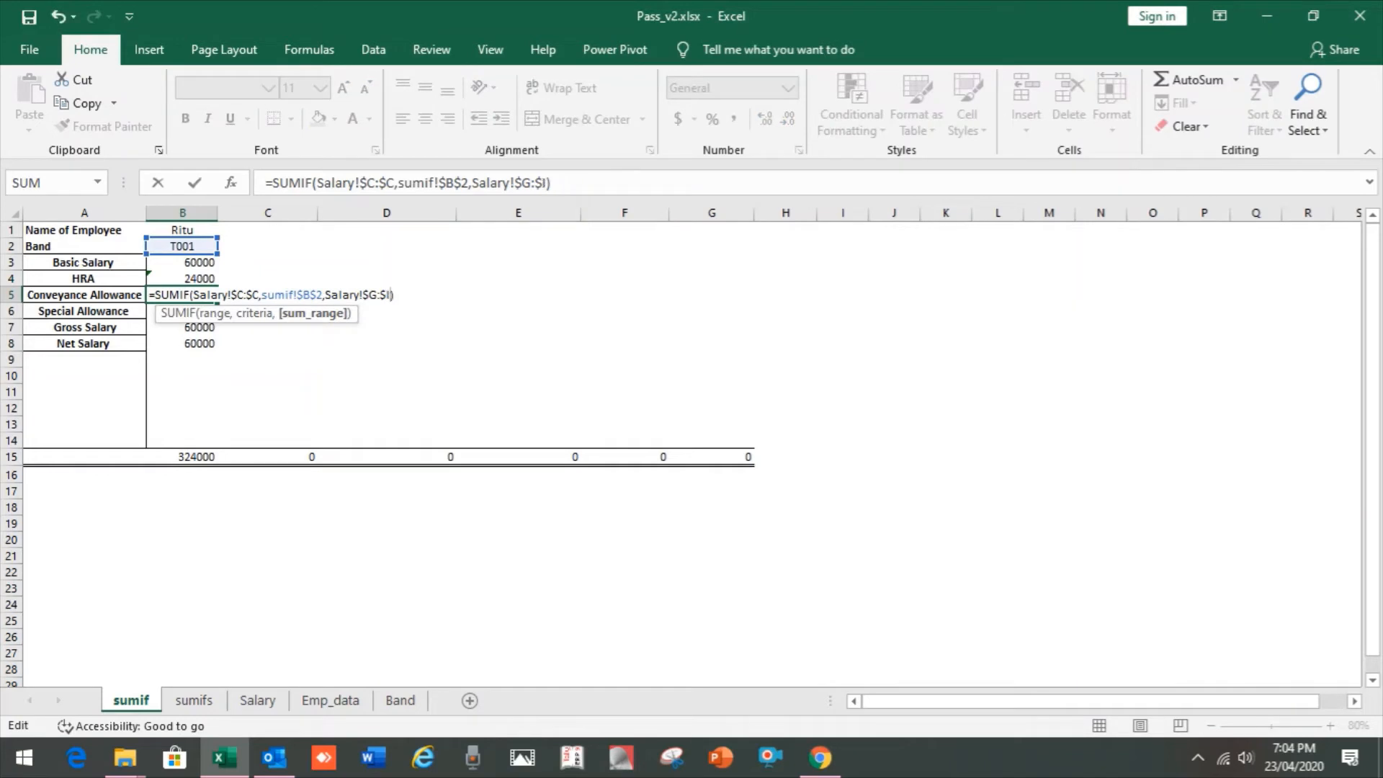
key("Left")
key("Left")
key("Left")
key("shift+Left")
type("I")
key("Return")
- Change the sum range of the Special Allowance formula in B6 to column $J:$J of the Salary sheet
key("F2")
key("Left")
key("shift+Left")
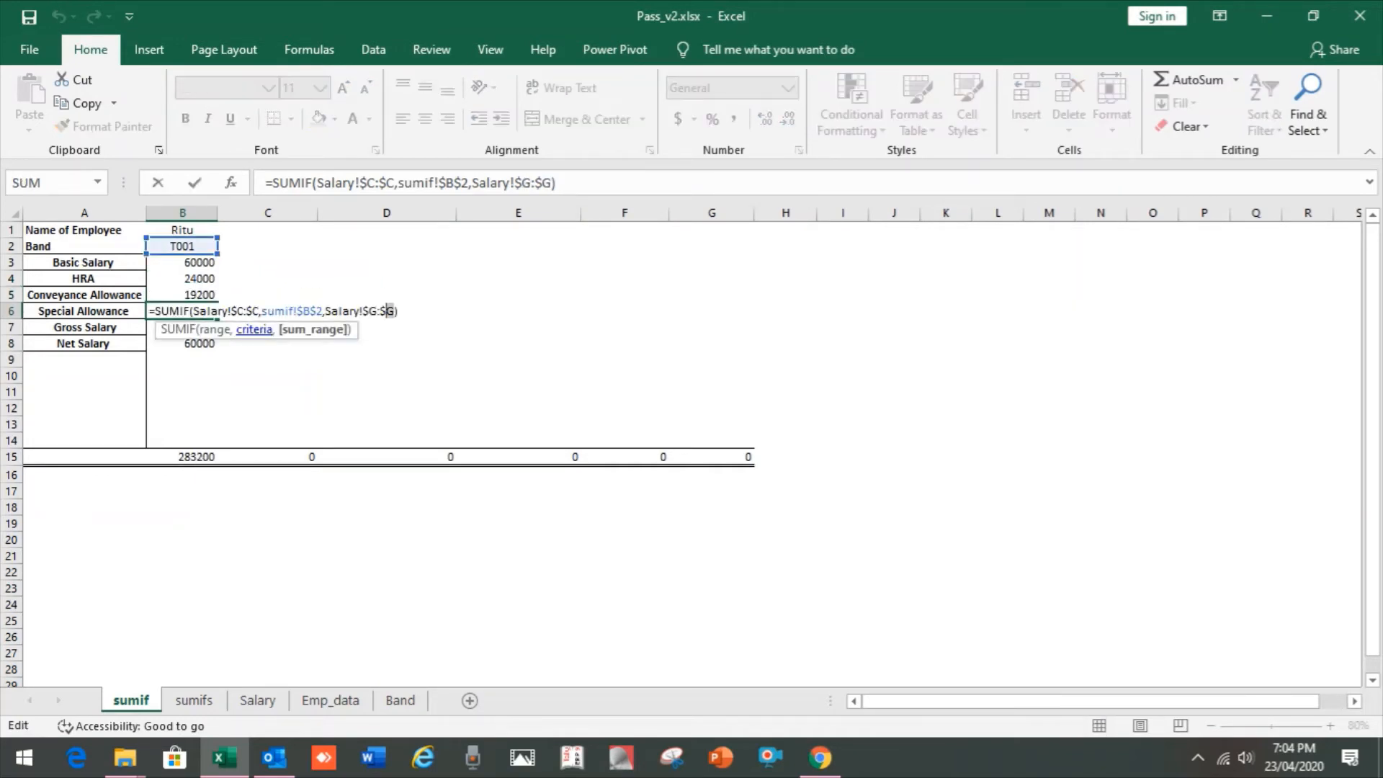
type("J")
key("Left")
key("Left")
key("Left")
key("shift+Left")
type("J")
key("Return")
- Change the sum range of the Gross Salary formula in B7 to column $K:$K of the Salary sheet
key("F2")
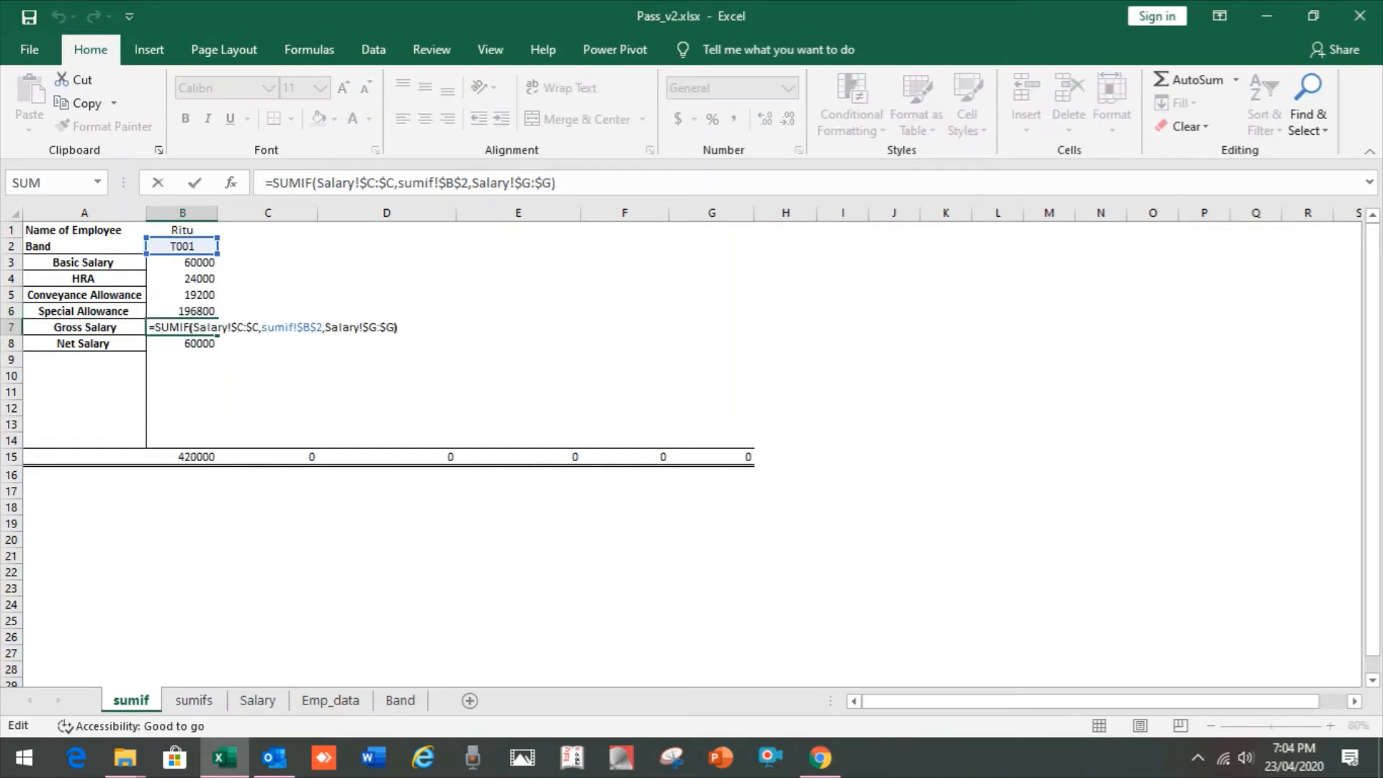
key("Left")
key("Left")
key("shift+Right")
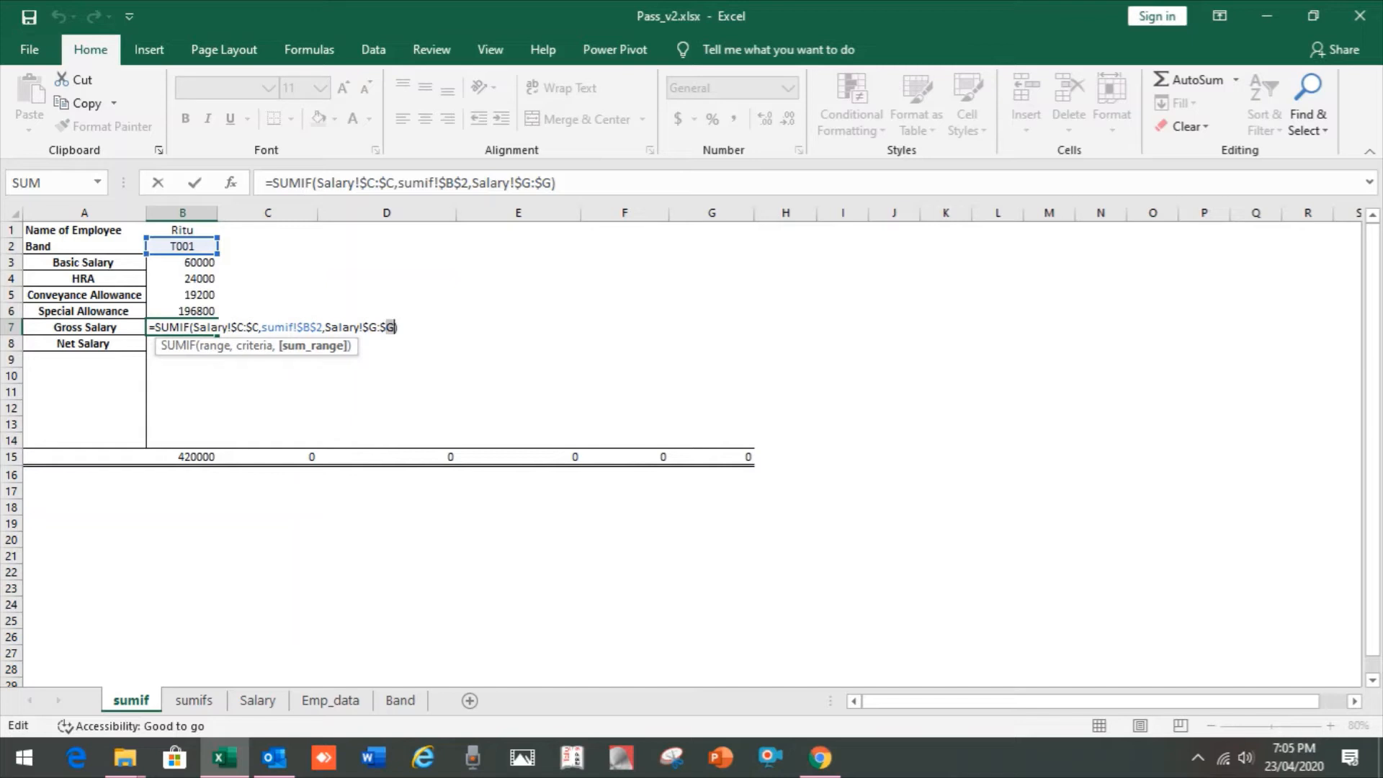
type("K")
key("Left")
key("Left")
key("Left")
key("shift+Left")
type("K")
key("Return")
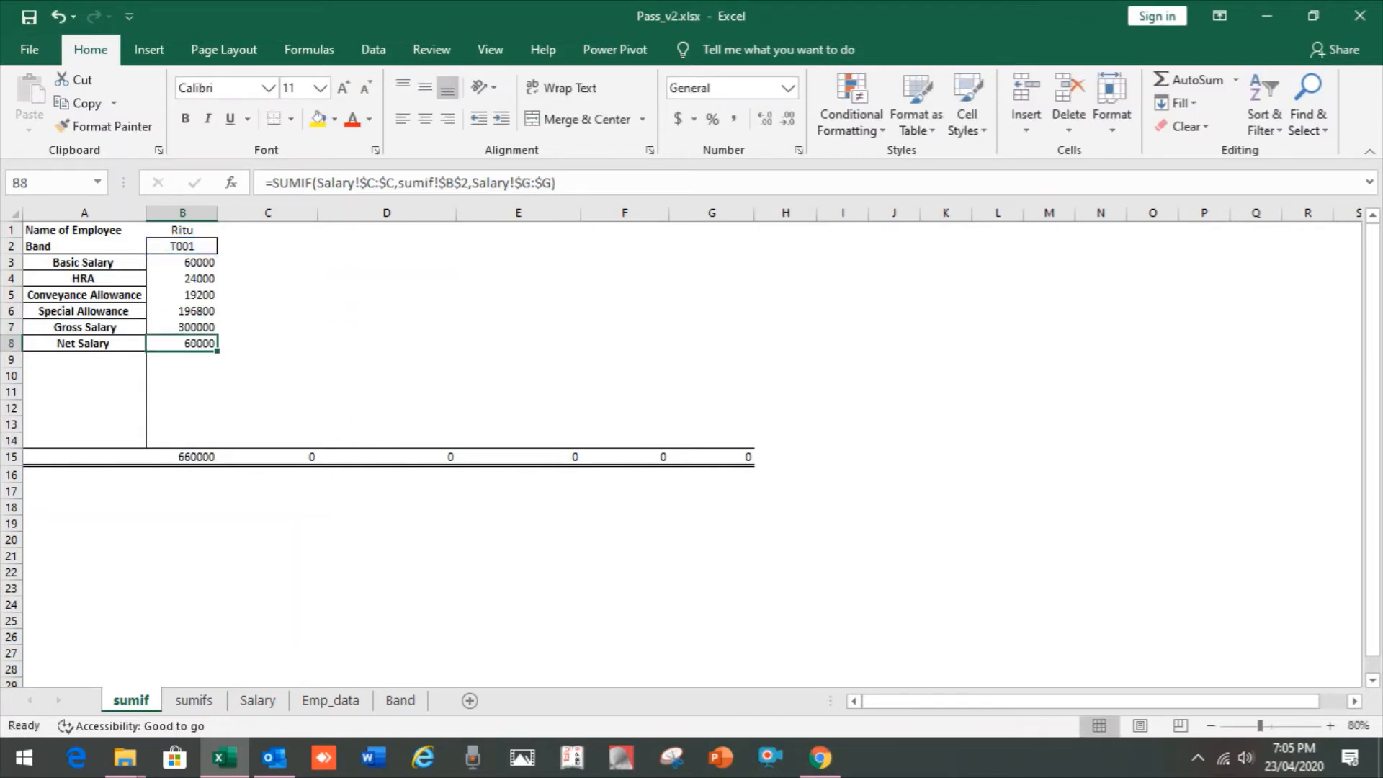
- Look up the net salary payable column on the Salary sheet and change the sum range of the Net Salary formula in B8 to $N:$N
left_click(330, 700)
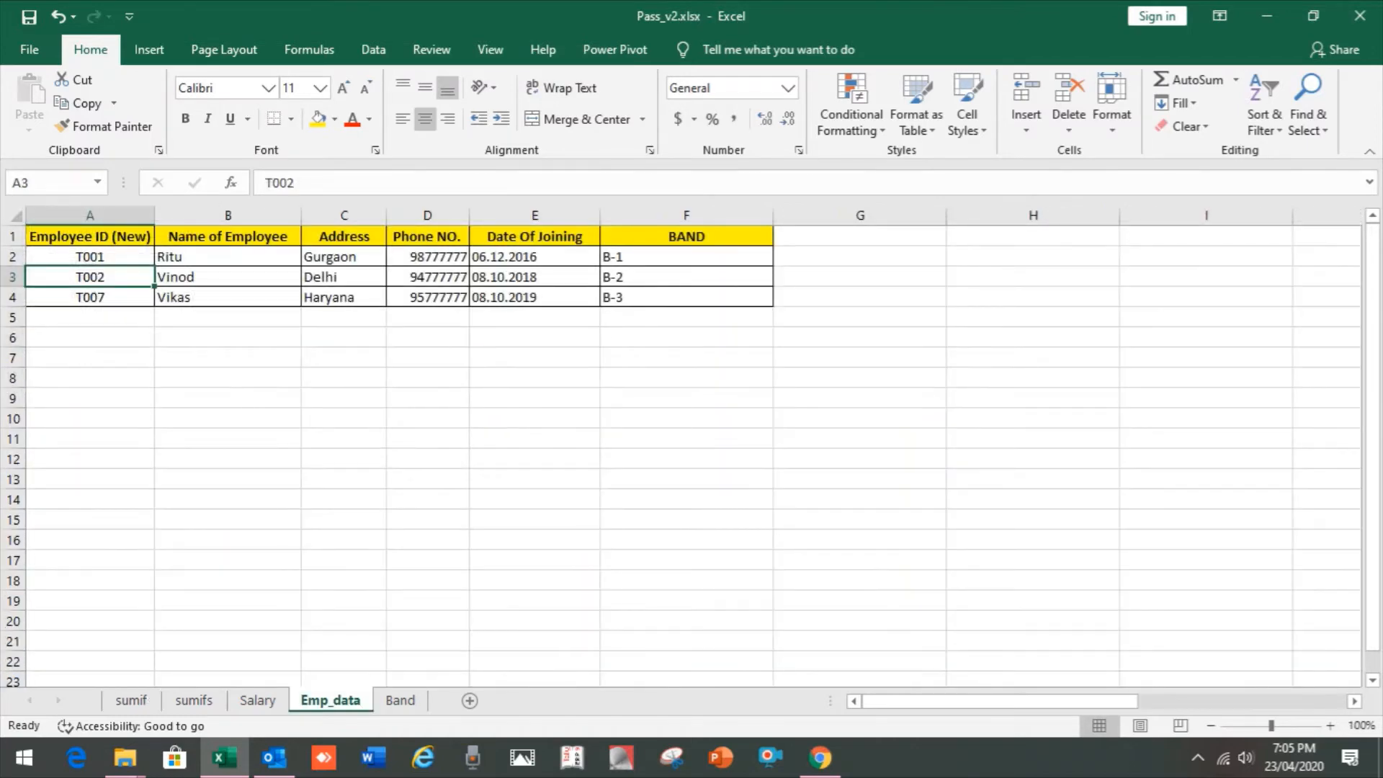
left_click(257, 700)
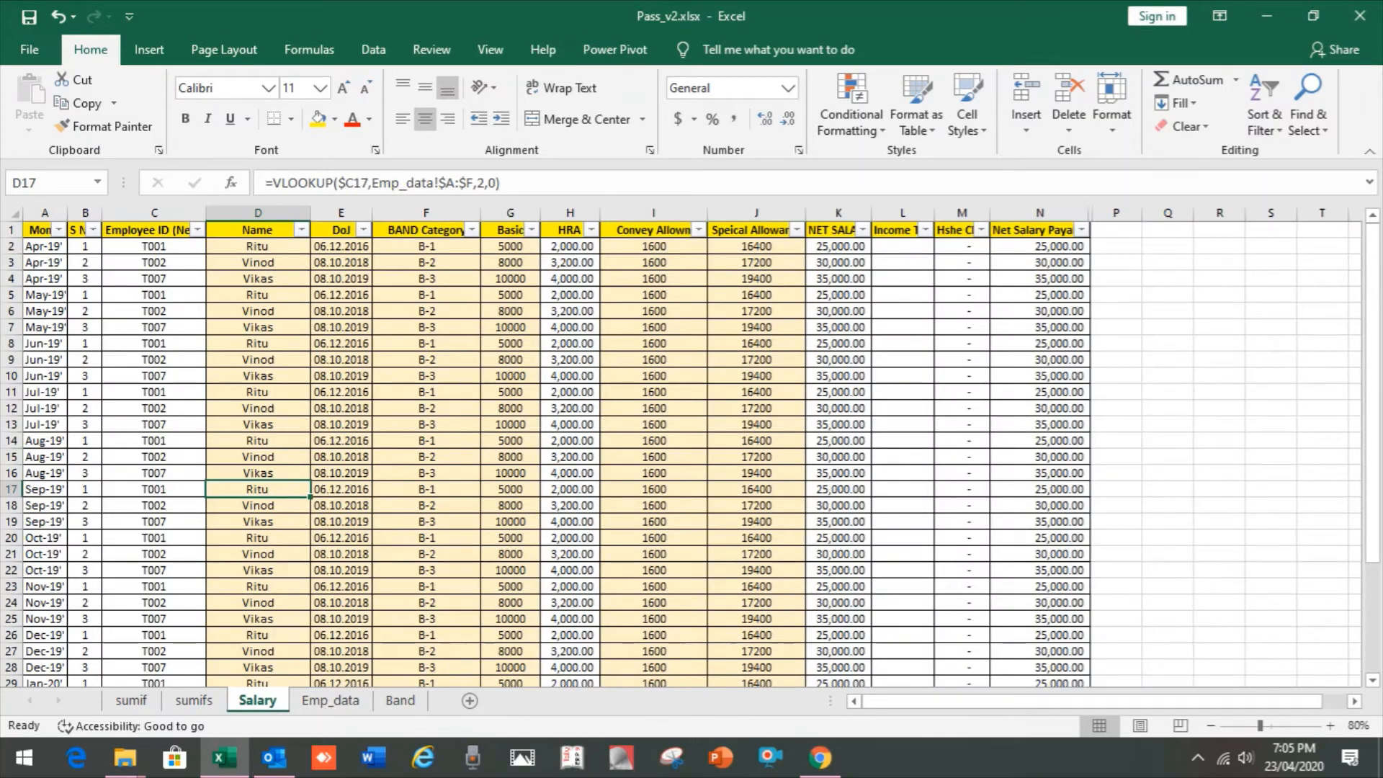
left_click(131, 700)
key("F2")
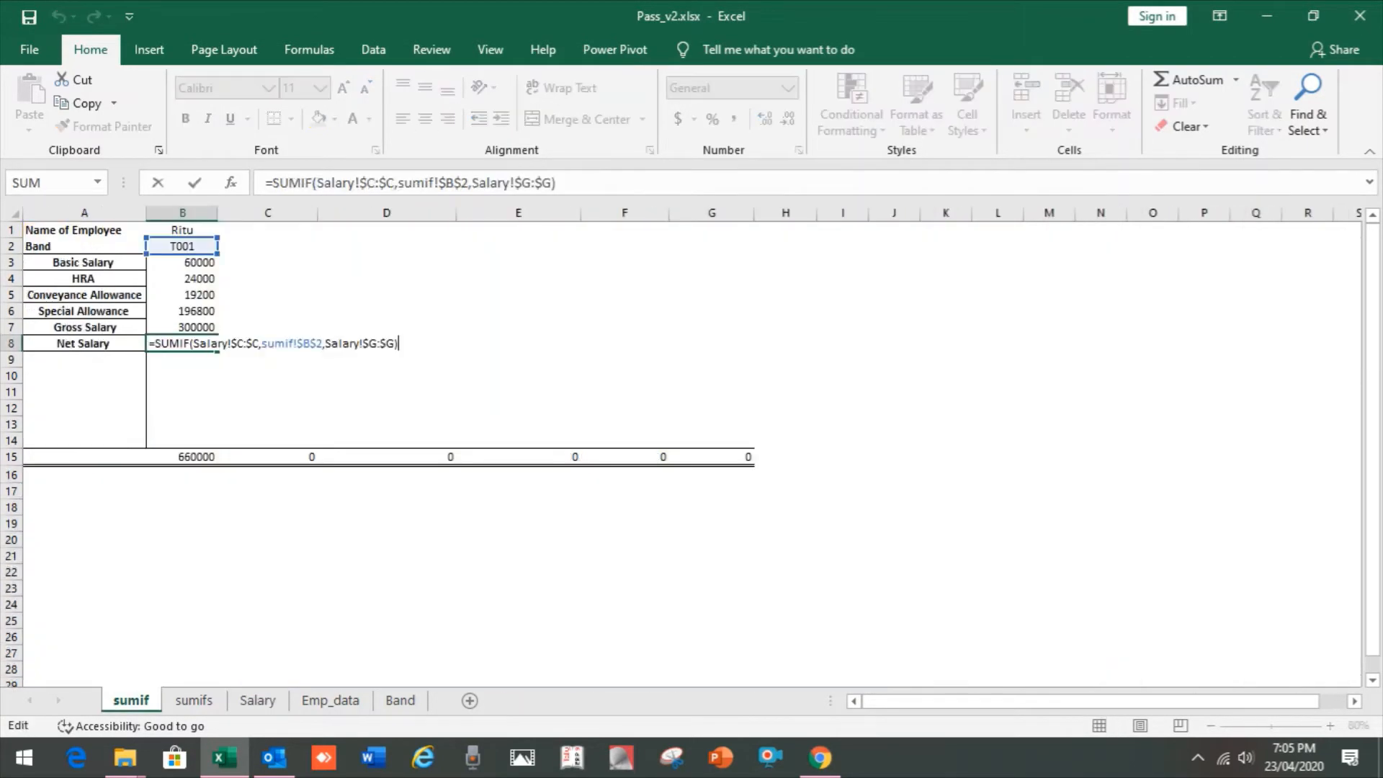
key("Left")
key("shift+Left")
type("N")
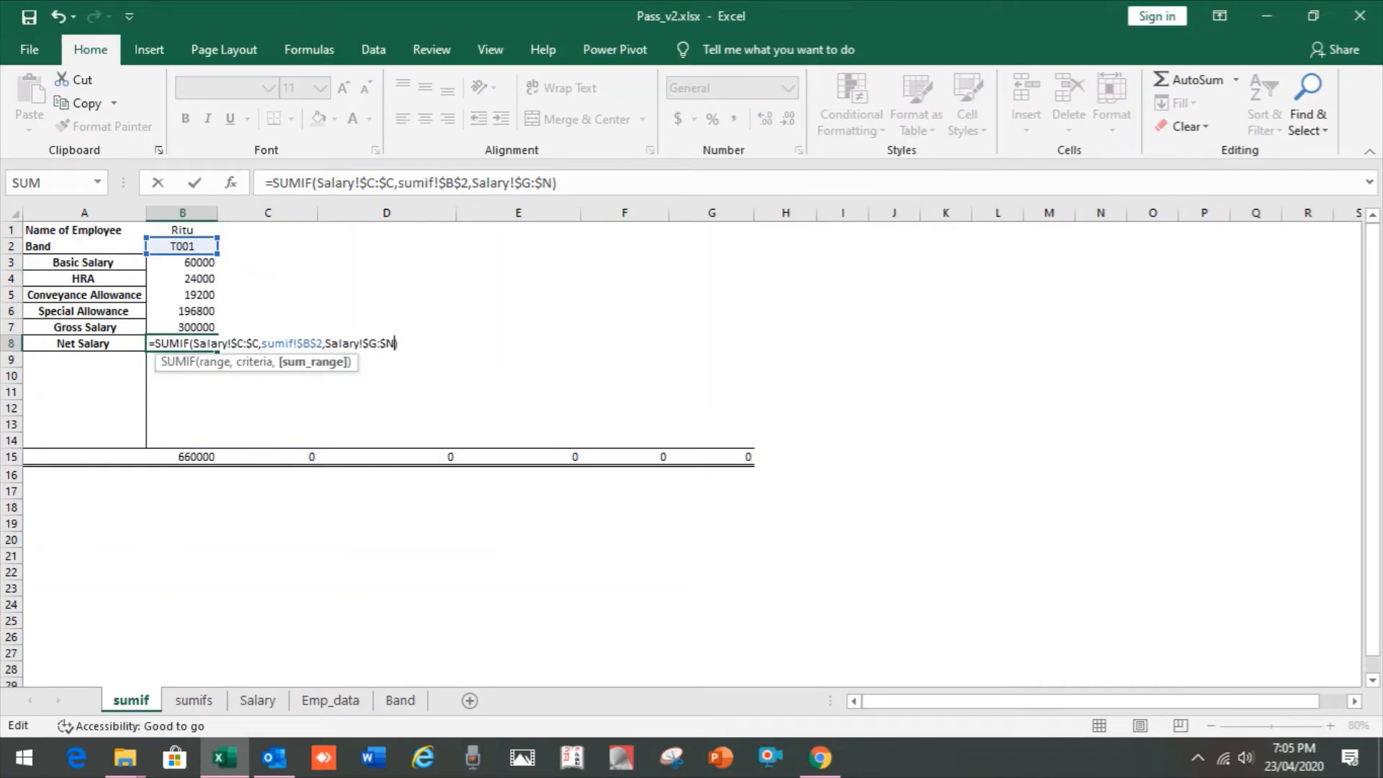
key("Left")
key("Left")
key("shift+Left")
type("N")
key("Return")
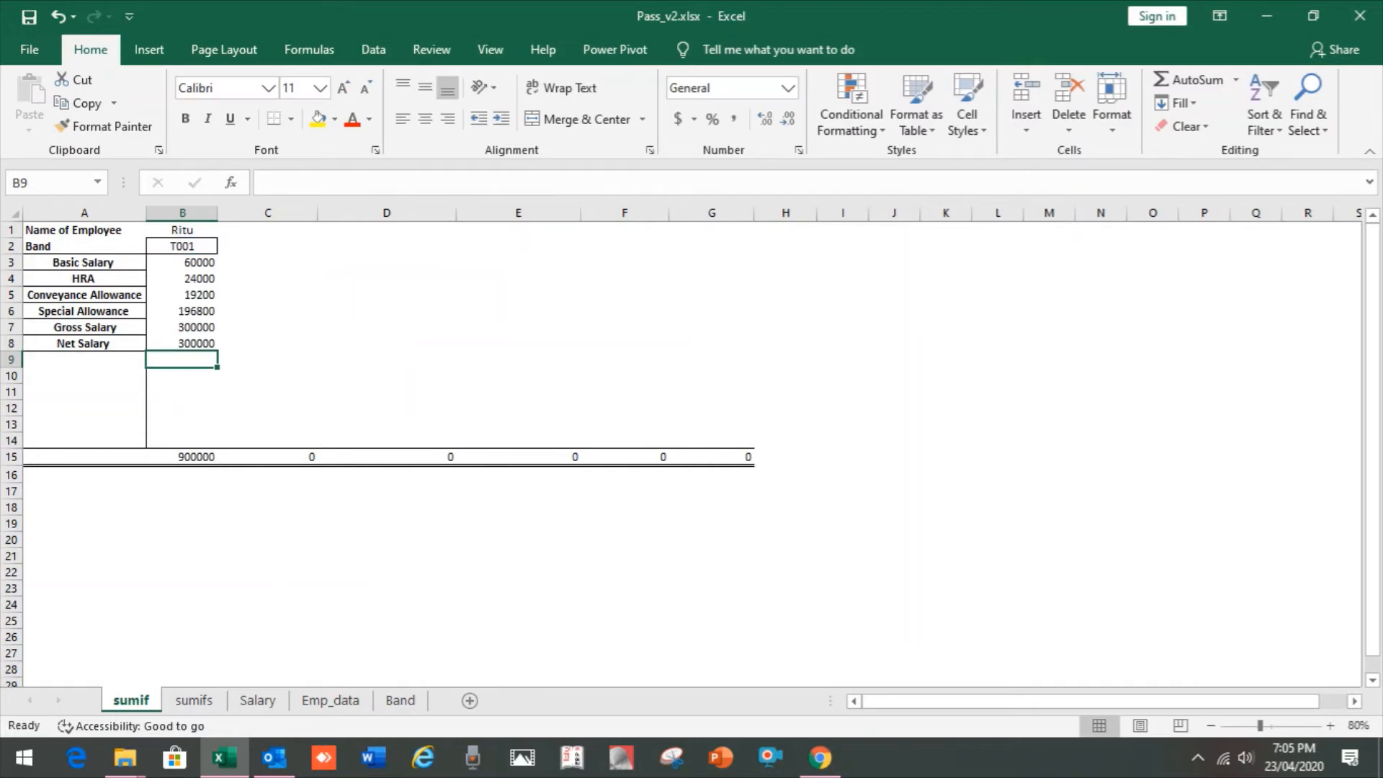
- Delete the empty rows 9 to 14 between the Net Salary row and the total row
key("Left")
key("shift+Down")
key("shift+Down")
key("shift+Down")
key("shift+Down")
key("shift+Down")
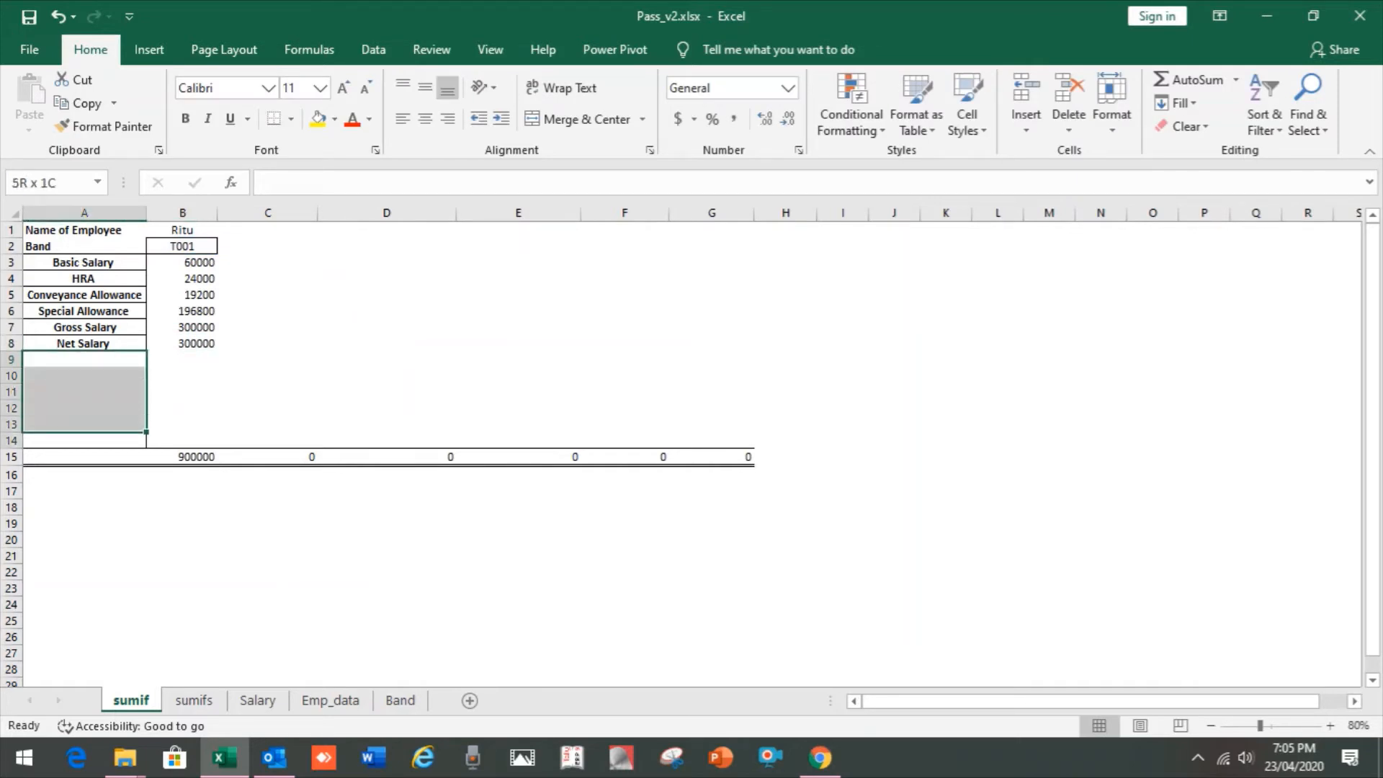
key("shift+space")
key("ctrl+minus")
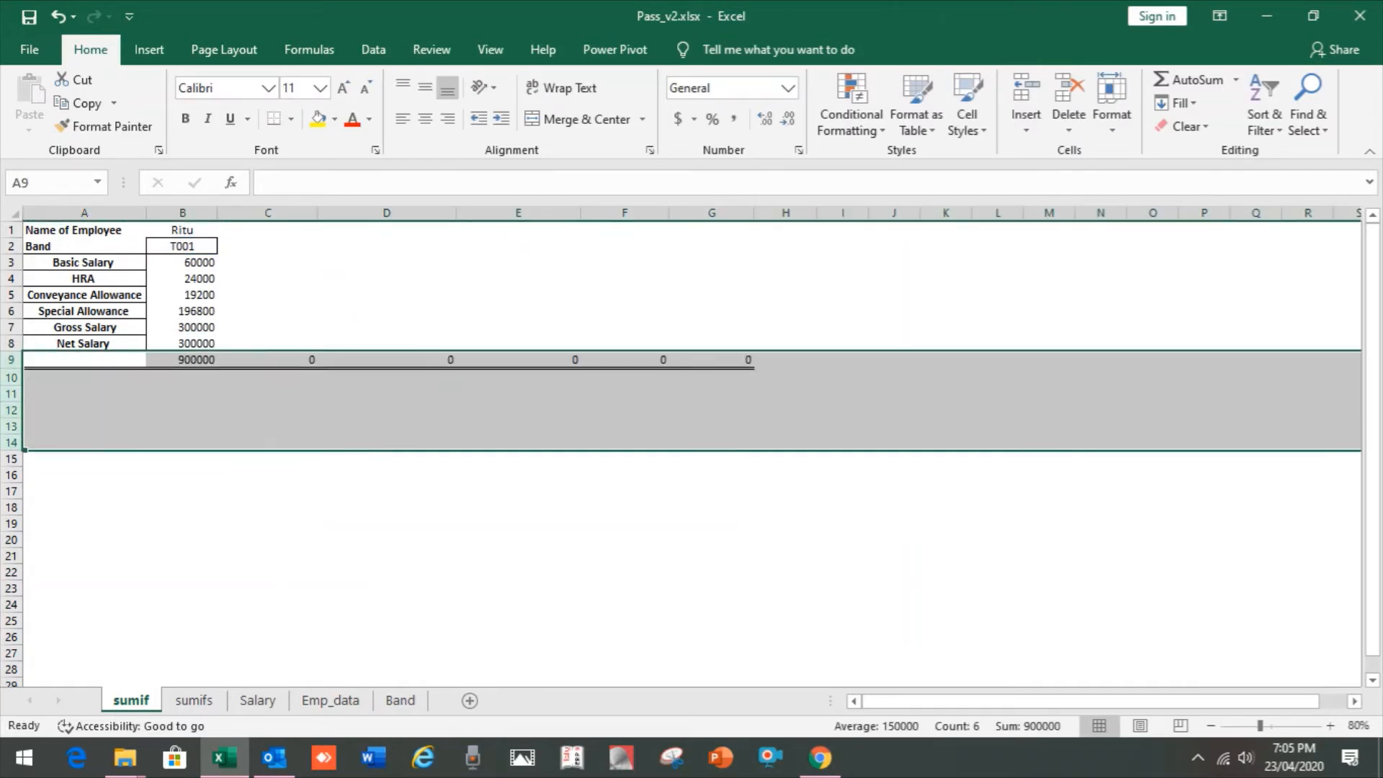
key("Left")
key("Up")
key("Up")
key("Up")
key("Up")
key("Up")
key("Up")
key("Up")
key("Up")
key("Right")
key("Down")
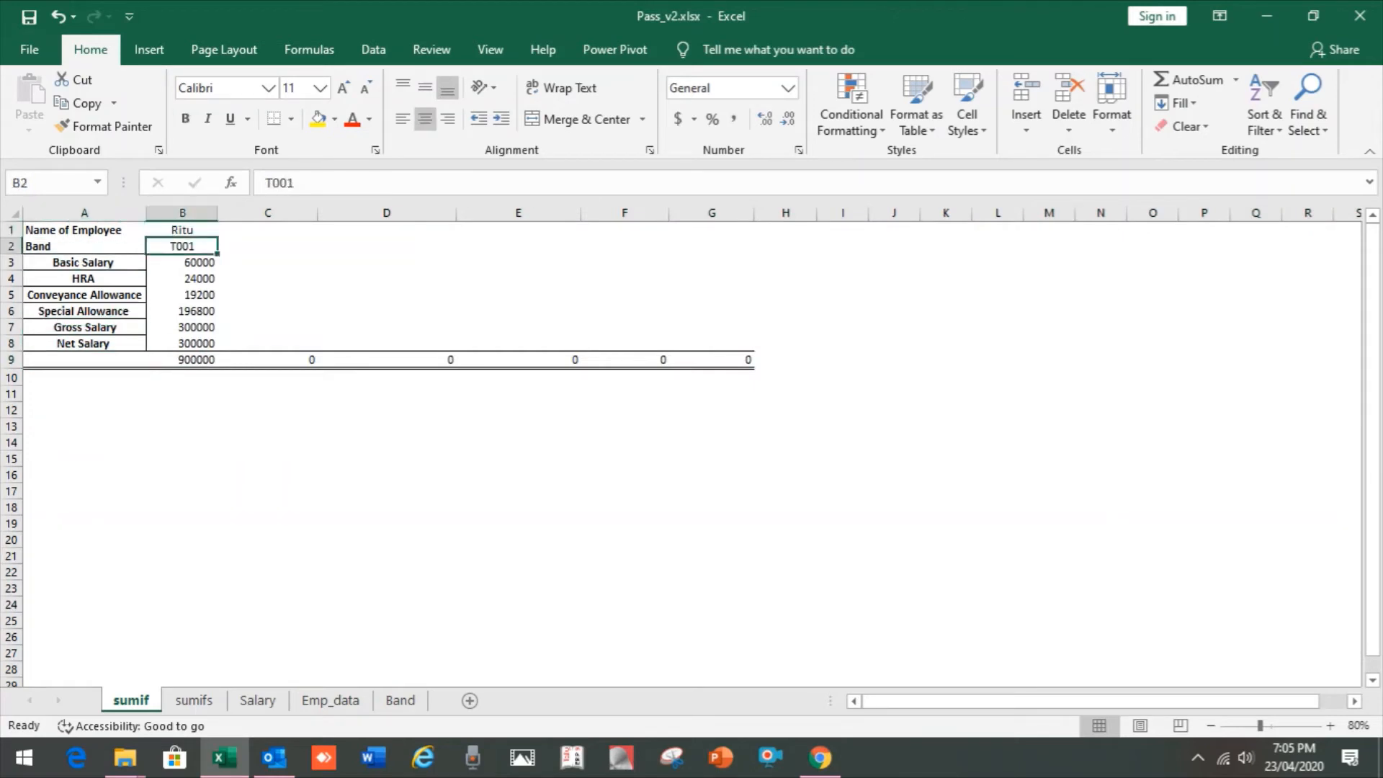
key("F2")
key("Escape")
- Filter the Name column of the Salary sheet to show only the employee in band category B-3
key("ctrl+Page_Down")
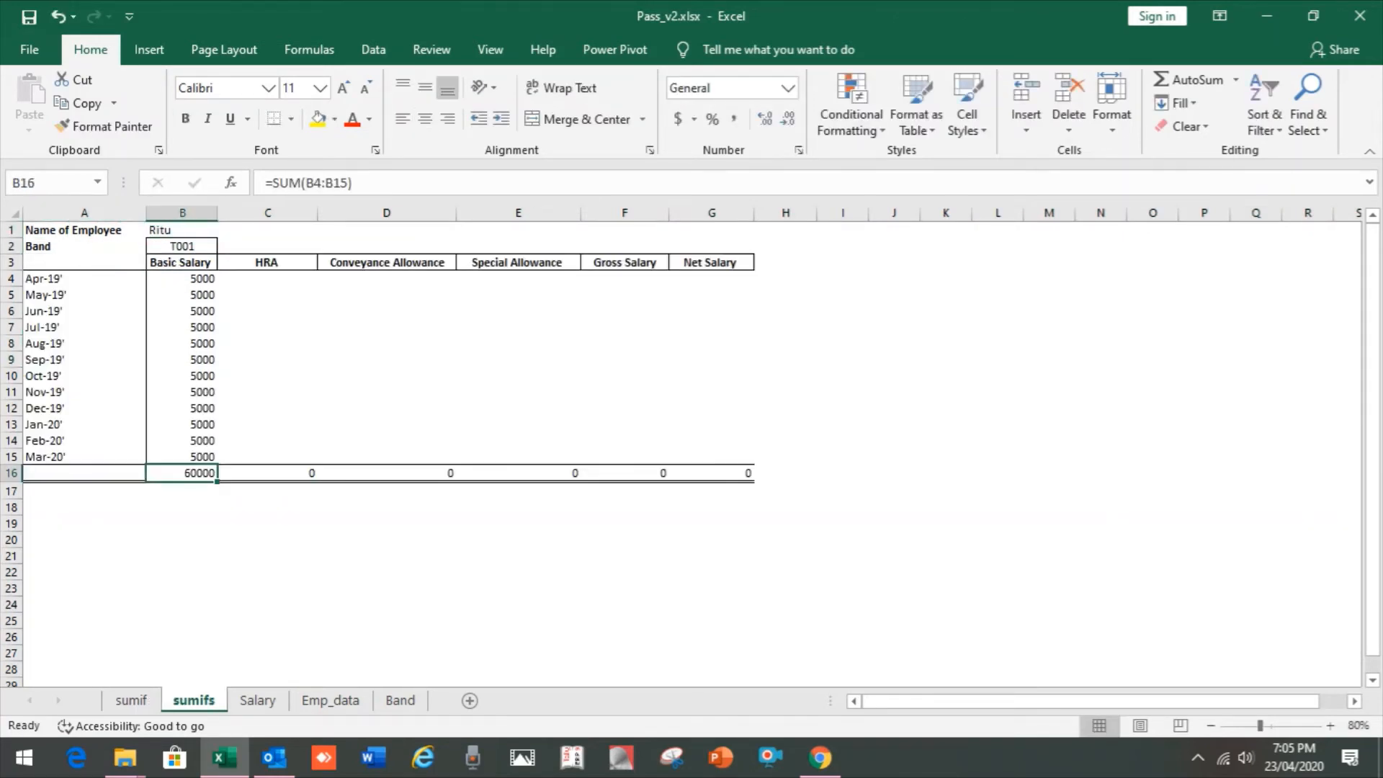
key("ctrl+Page_Down")
key("Up")
key("Up")
key("Up")
key("Up")
key("Up")
key("Up")
key("Up")
key("Up")
key("Up")
key("Up")
key("Up")
key("Up")
key("Up")
key("Up")
key("Up")
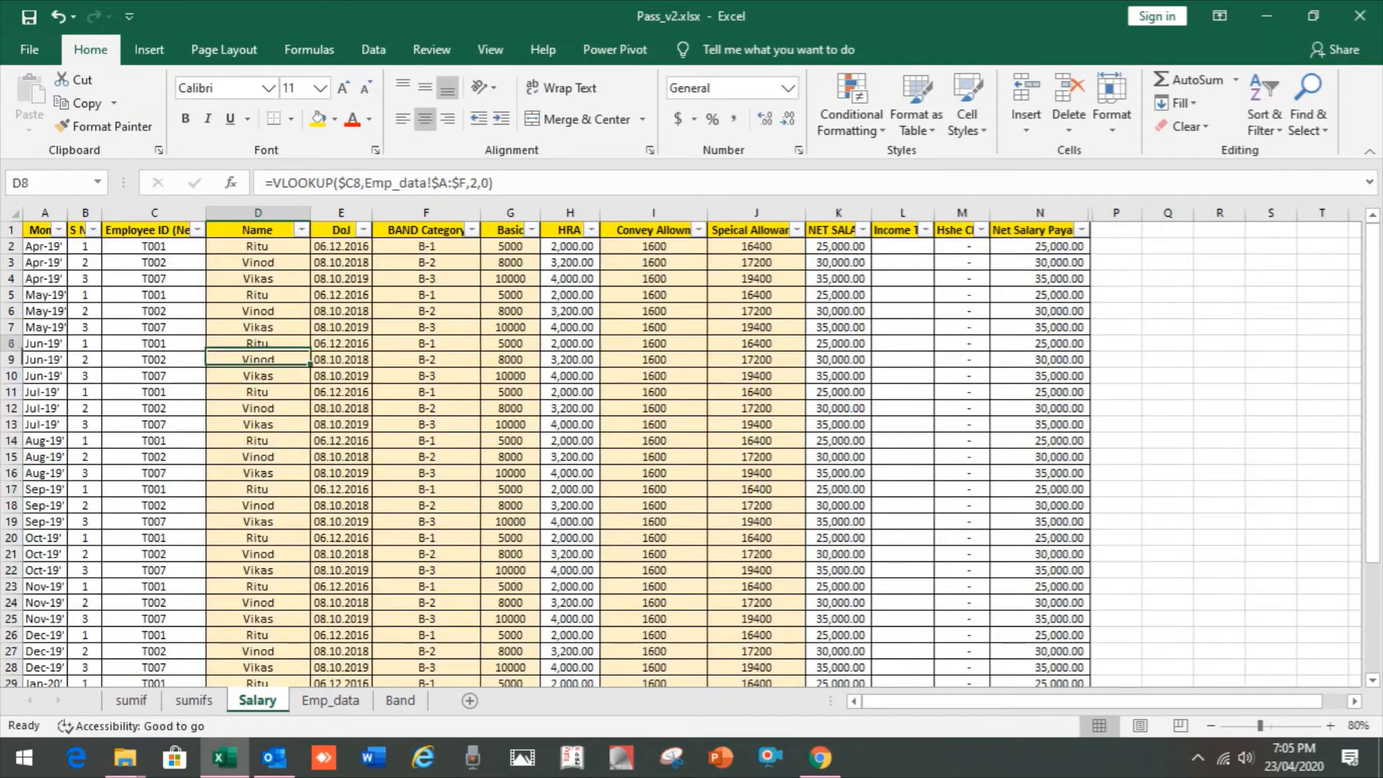
key("alt+Down")
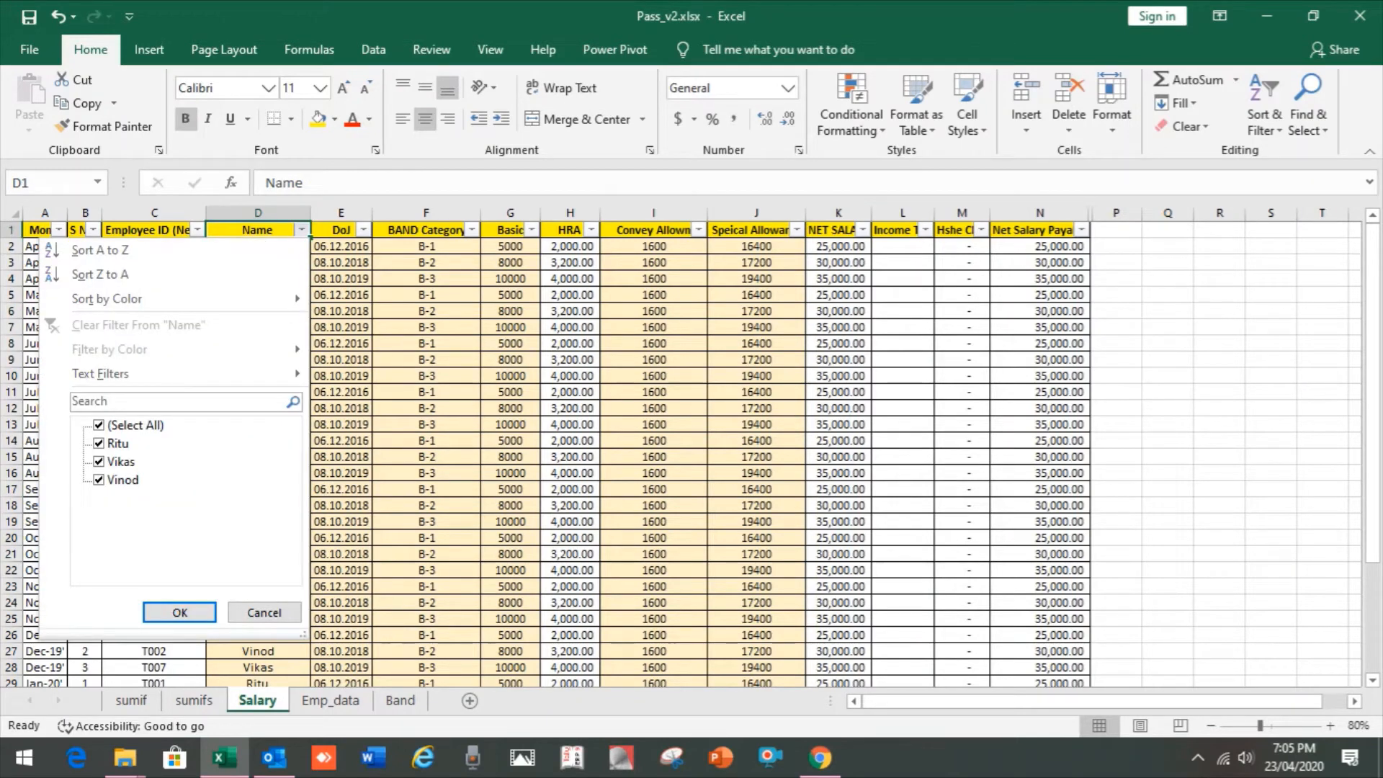
key("Escape")
key("alt+Down")
key("e")
key("Down")
key("space")
key("Down")
key("Down")
key("space")
key("Return")
key("Down")
key("Left")
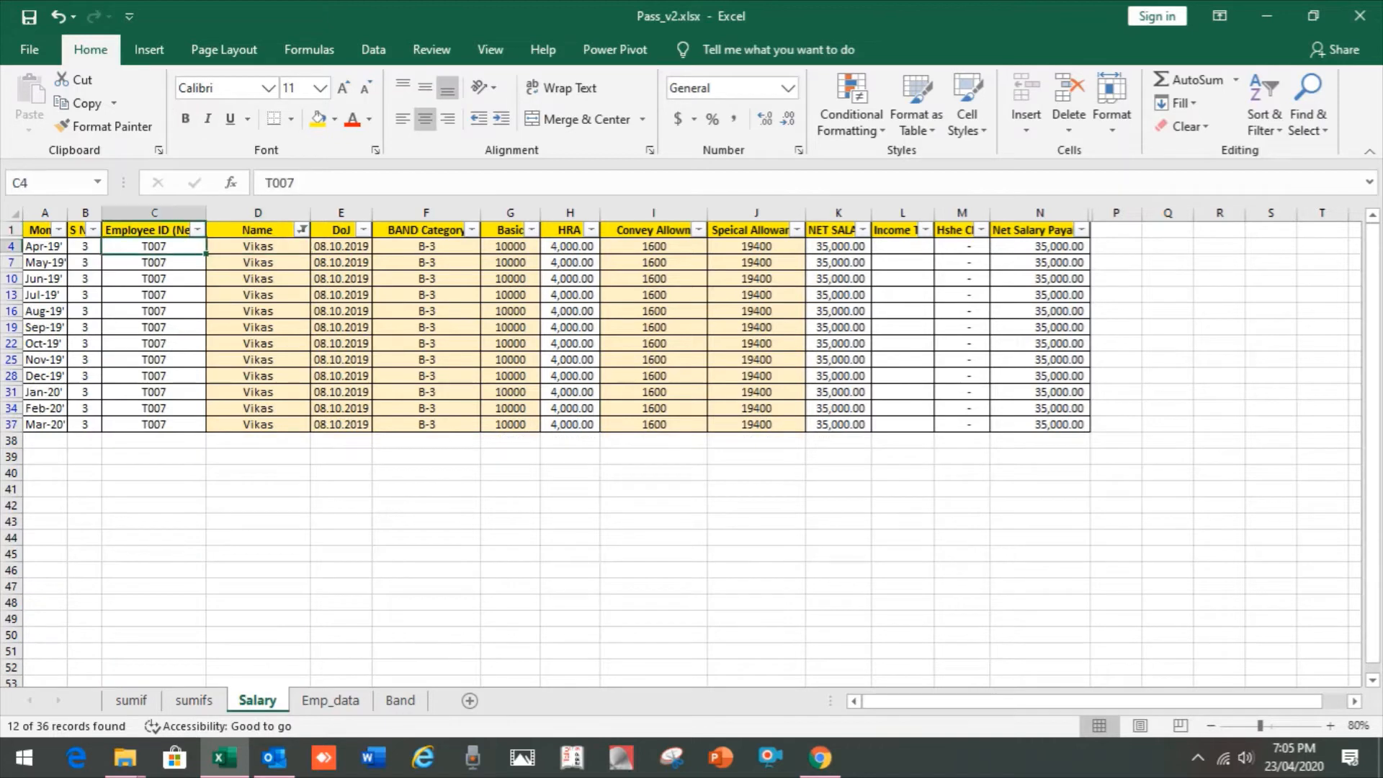
- Change the employee ID in B2 of the sumif sheet to that of the band B-3 employee
key("ctrl+Page_Up")
key("ctrl+Page_Up")
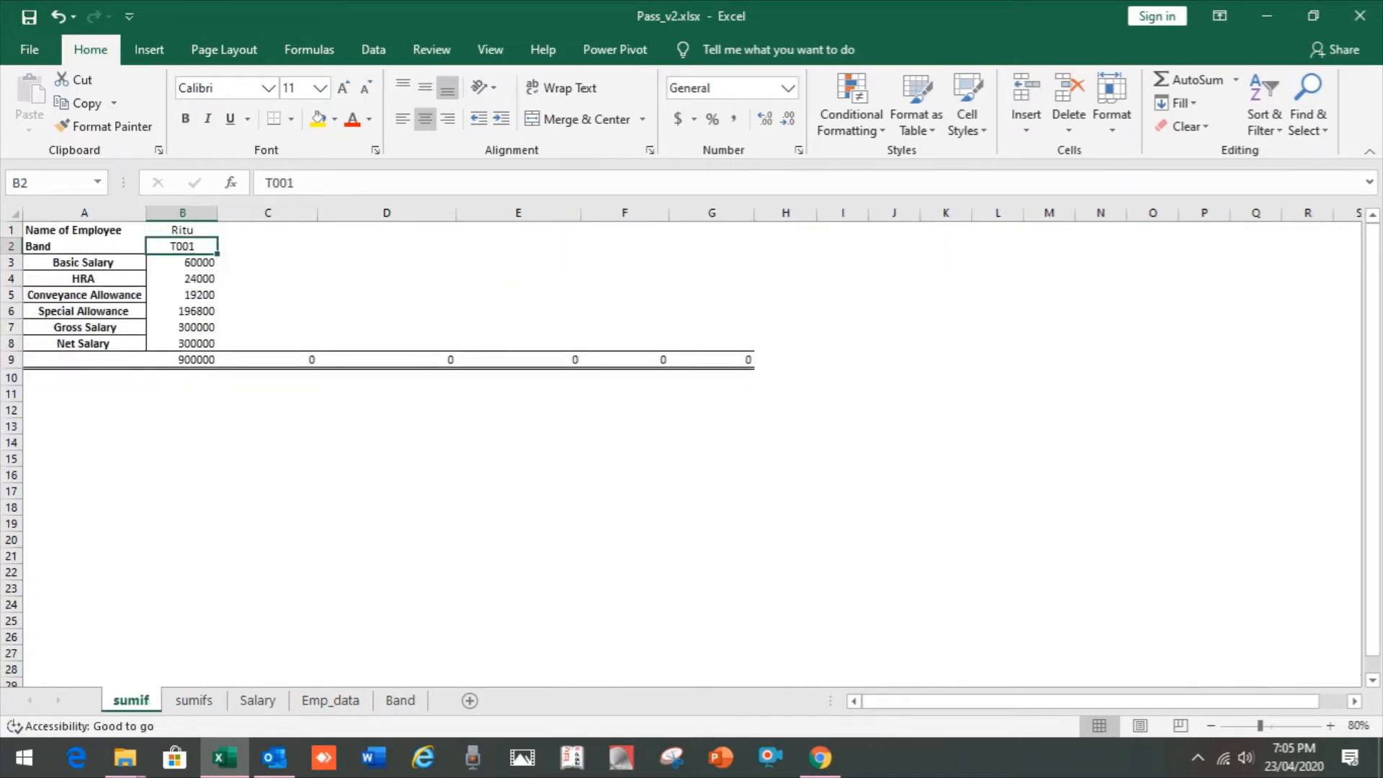
key("F2")
key("BackSpace")
type("7")
key("ctrl+Return")
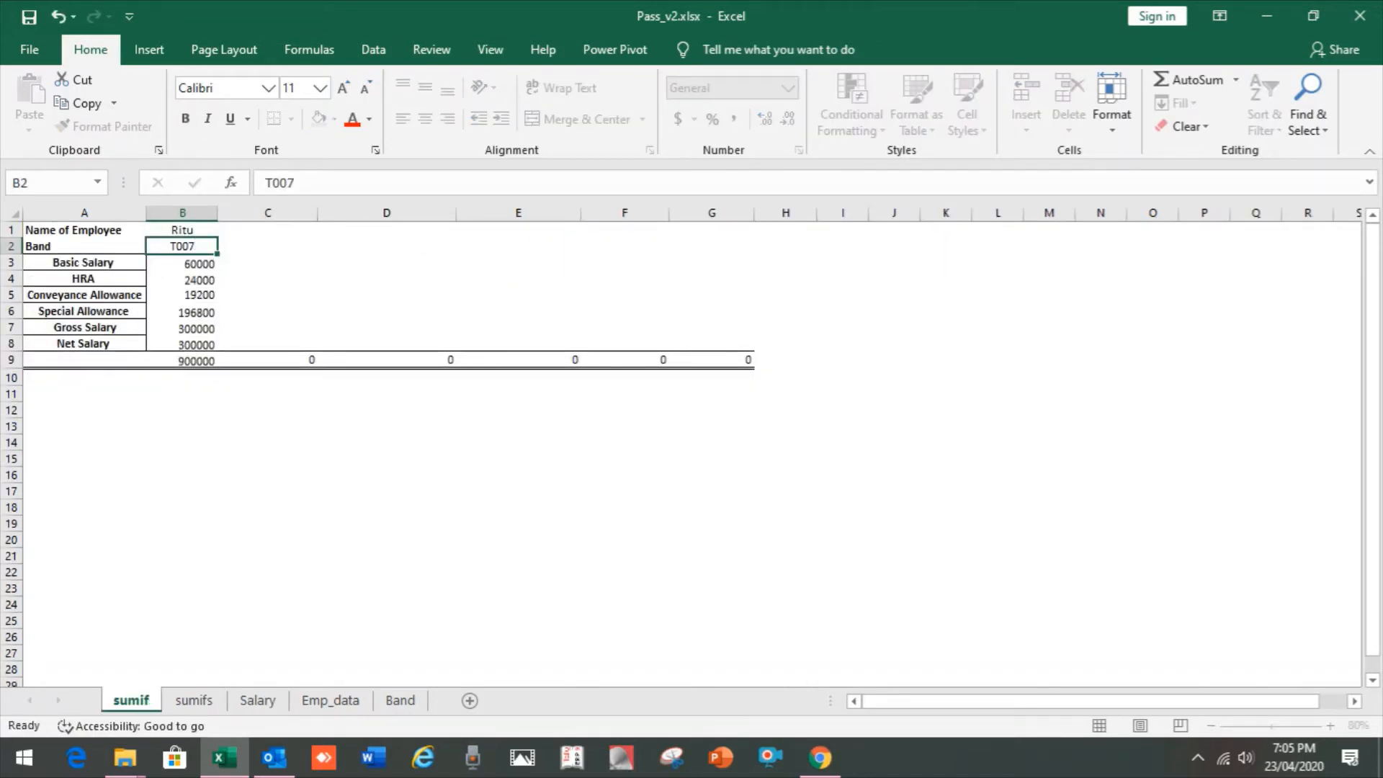
- Replace the employee name in B1 of the sumif sheet with the band B-3 employee's name
key("Up")
key("F2")
key("BackSpace")
key("BackSpace")
key("BackSpace")
key("BackSpace")
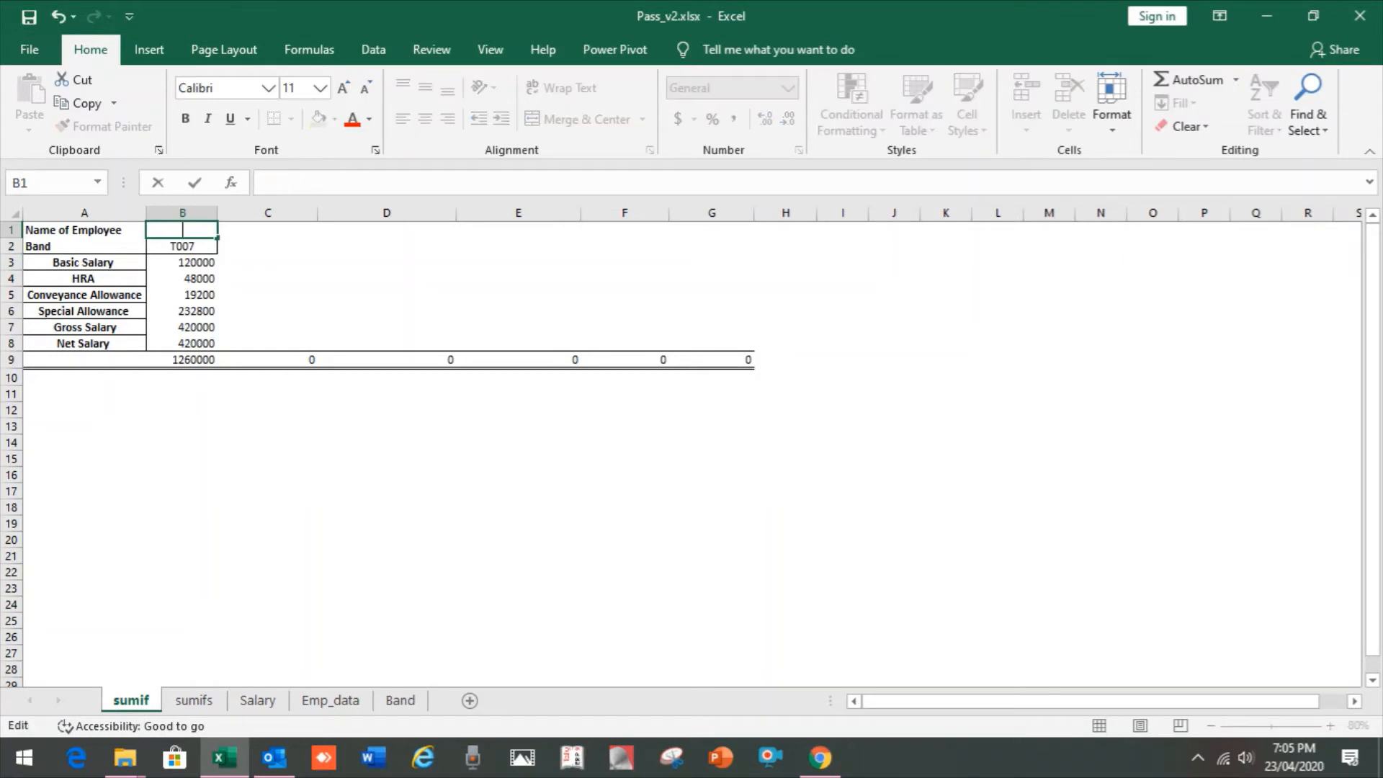
type("Vikas")
key("Return")
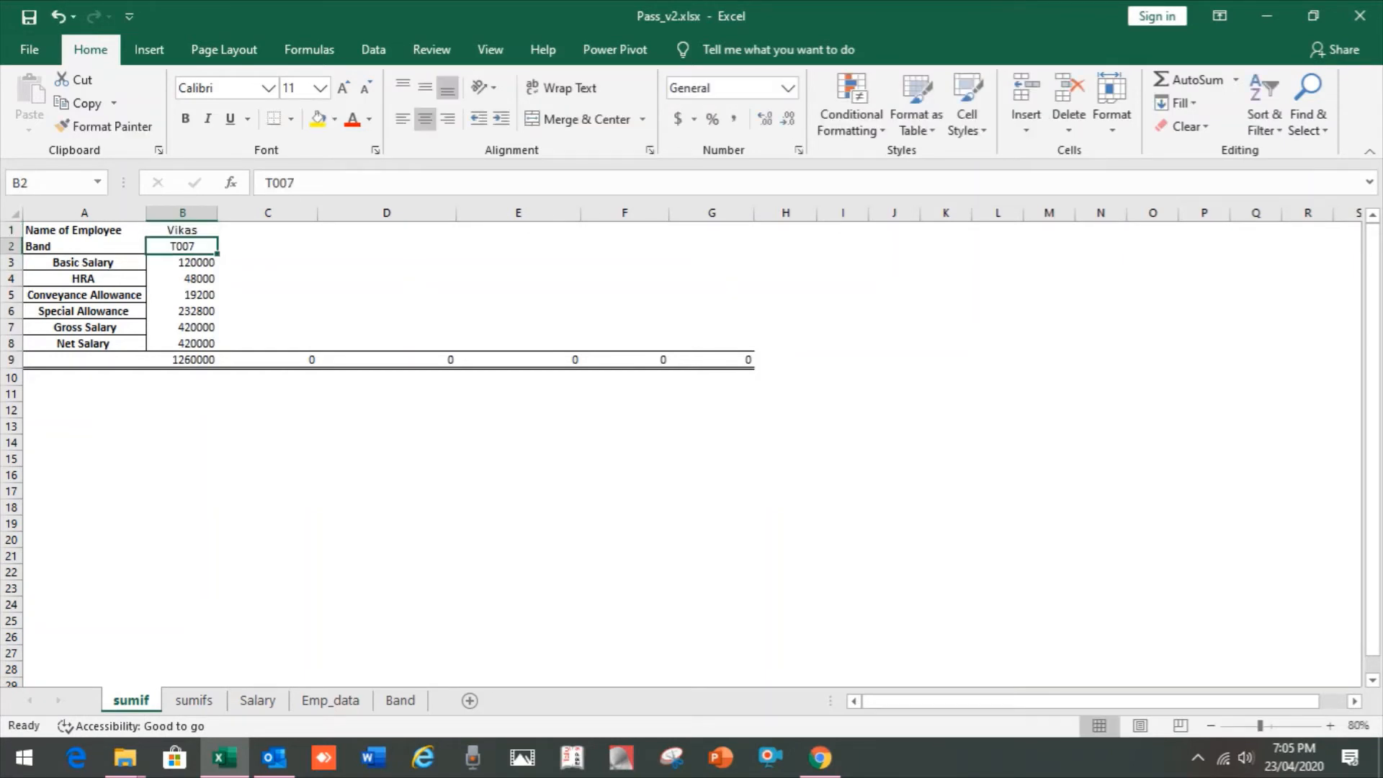
- Compare the Basic Salary total in B3 with the sum of the filtered Basic column on the Salary sheet
key("Return")
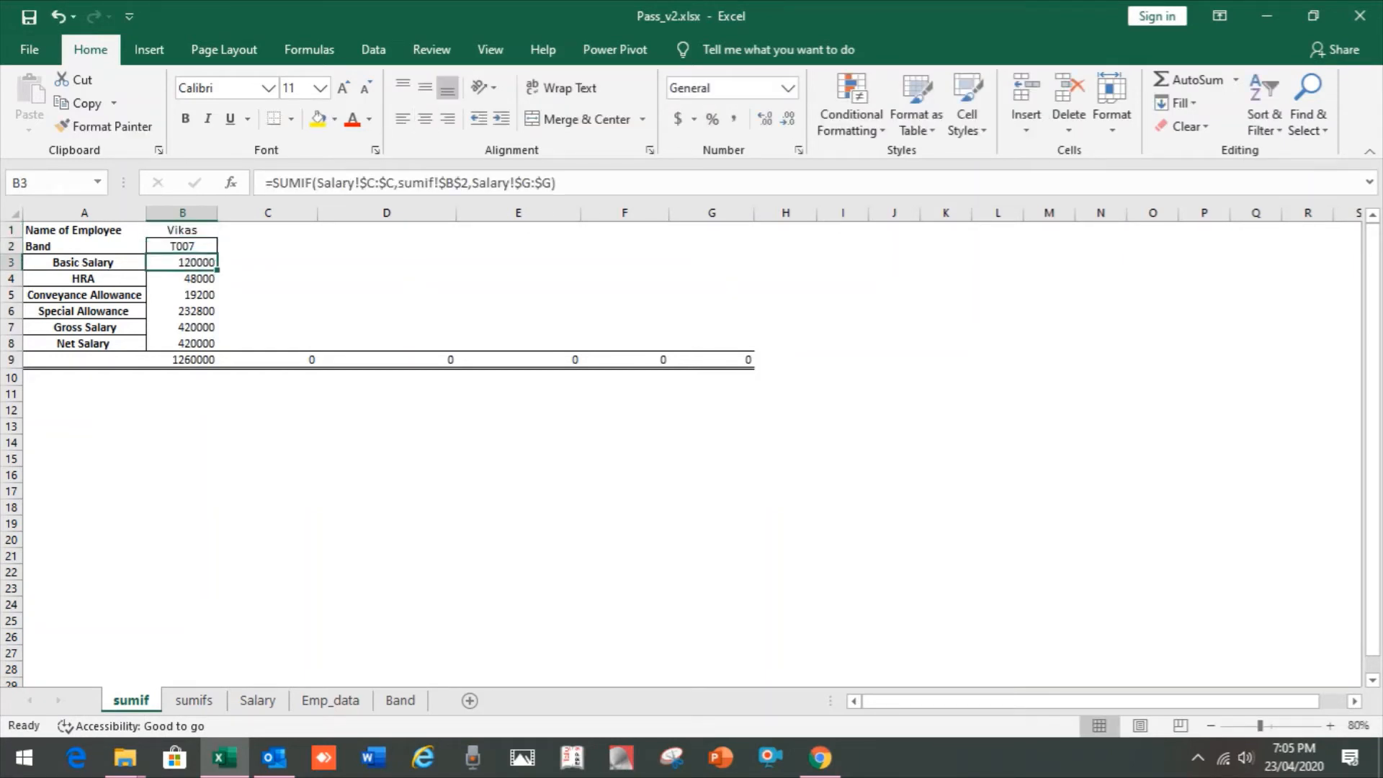
key("Down")
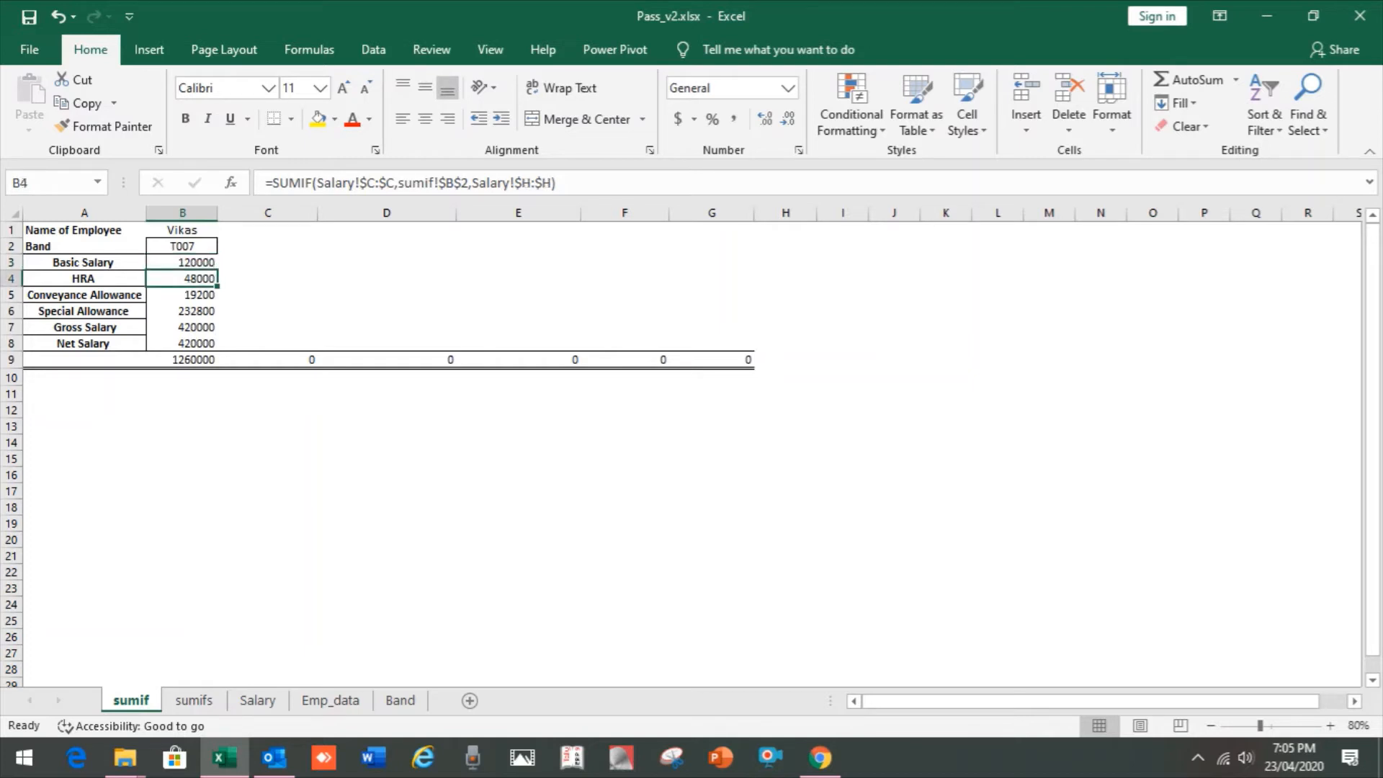
key("Down")
key("Up")
key("Up")
key("ctrl+Page_Down")
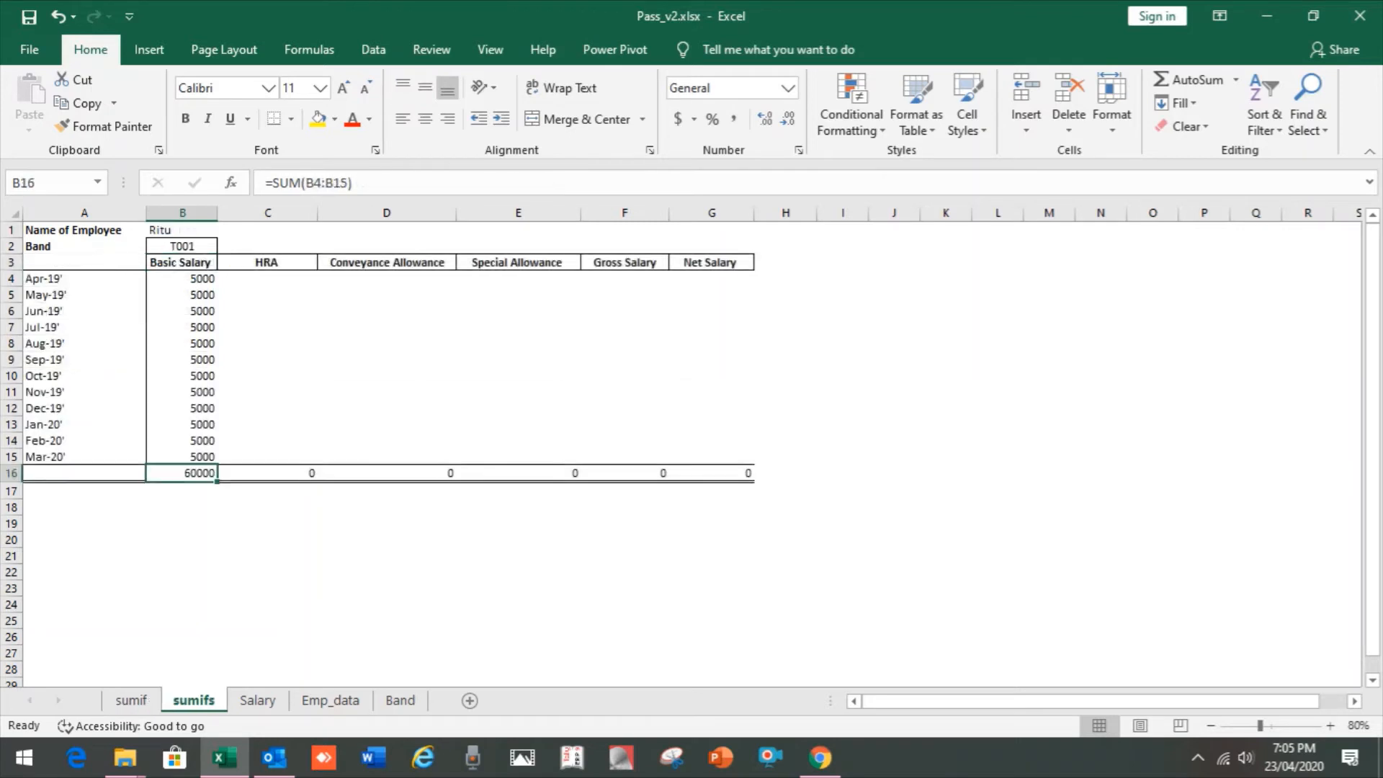
key("ctrl+Page_Down")
key("Right")
key("Right")
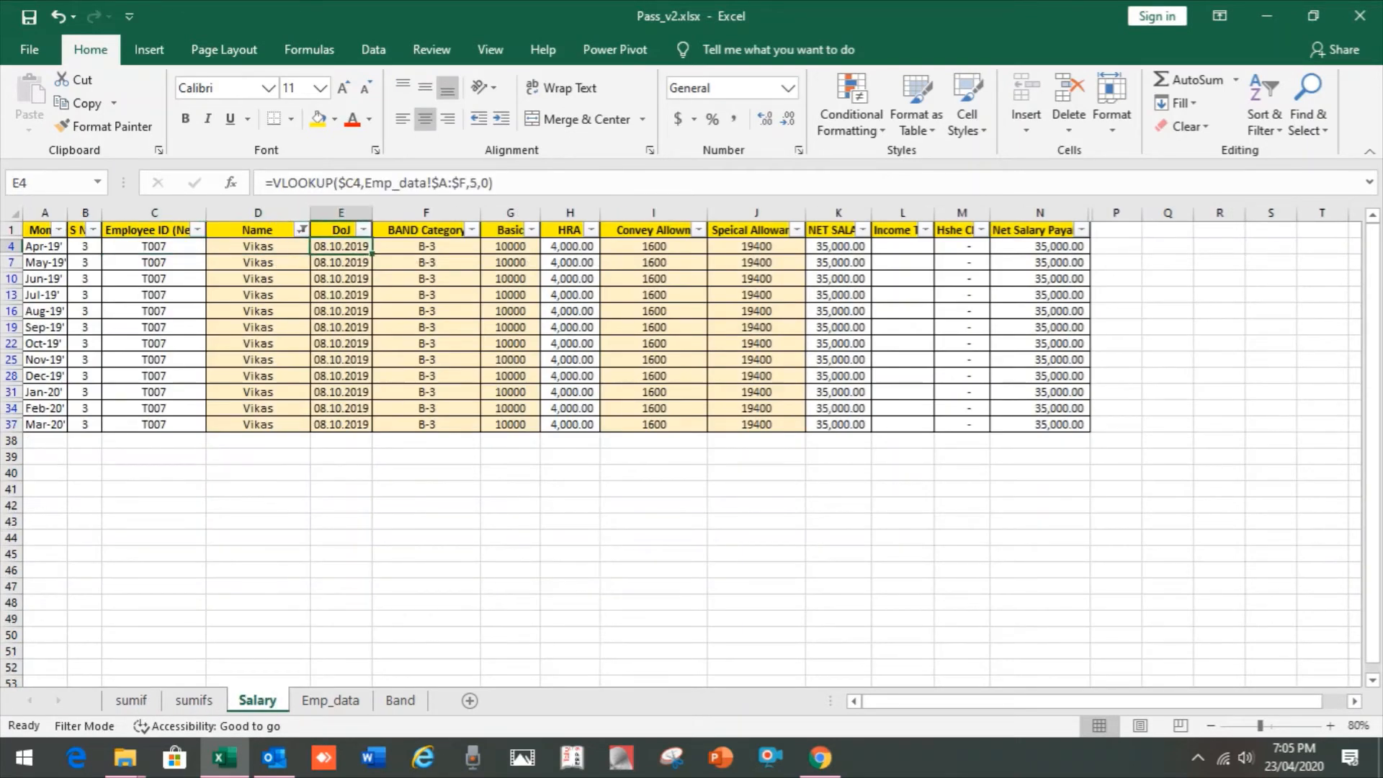
key("Right")
key("Right")
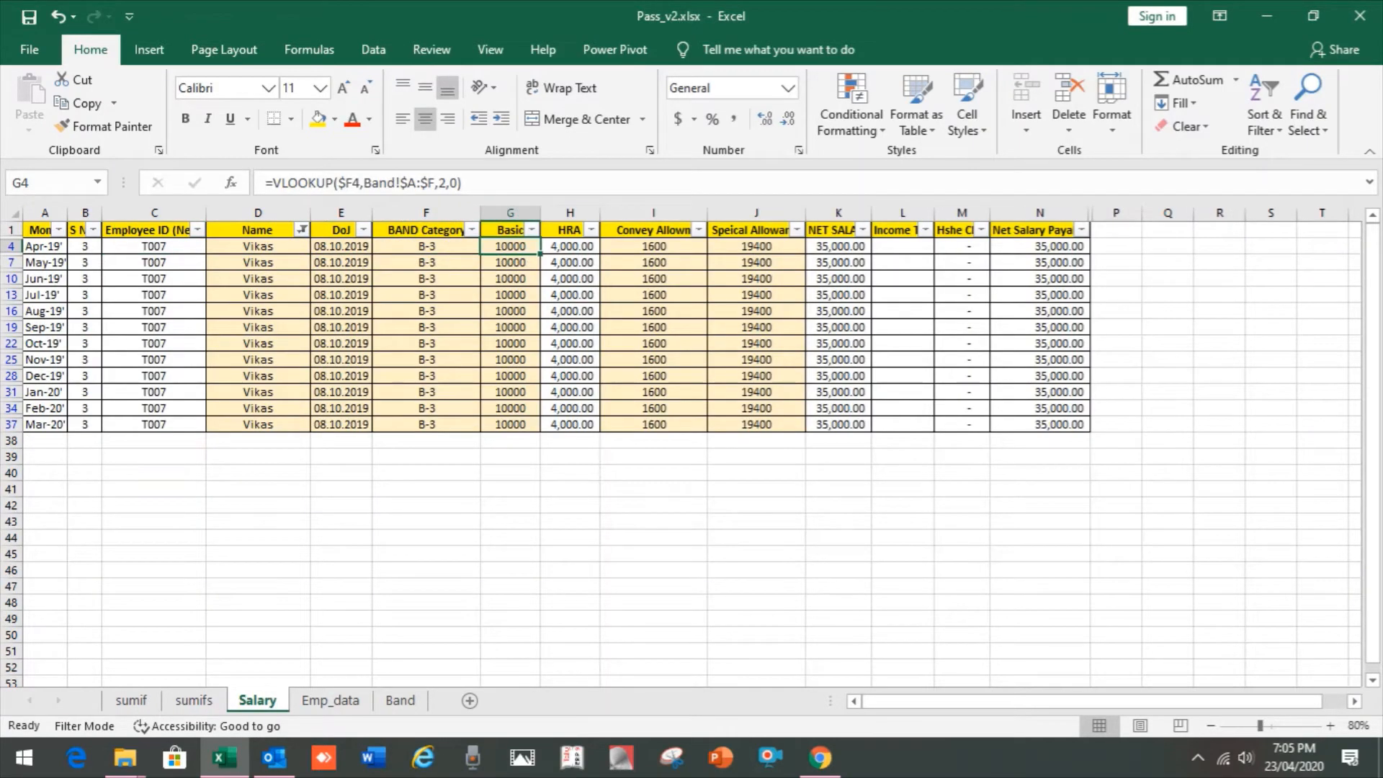
key("ctrl+shift+Down")
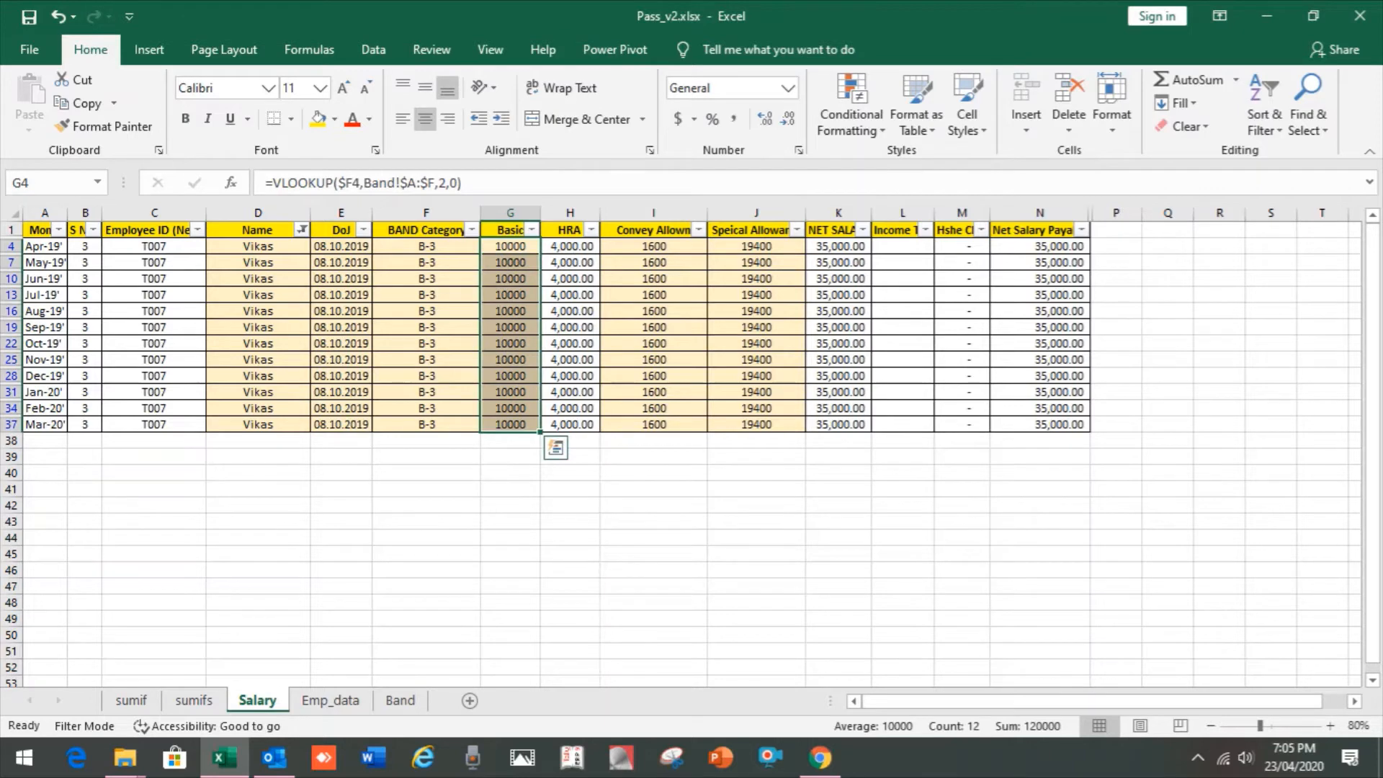
key("ctrl+Page_Up")
key("ctrl+Page_Up")
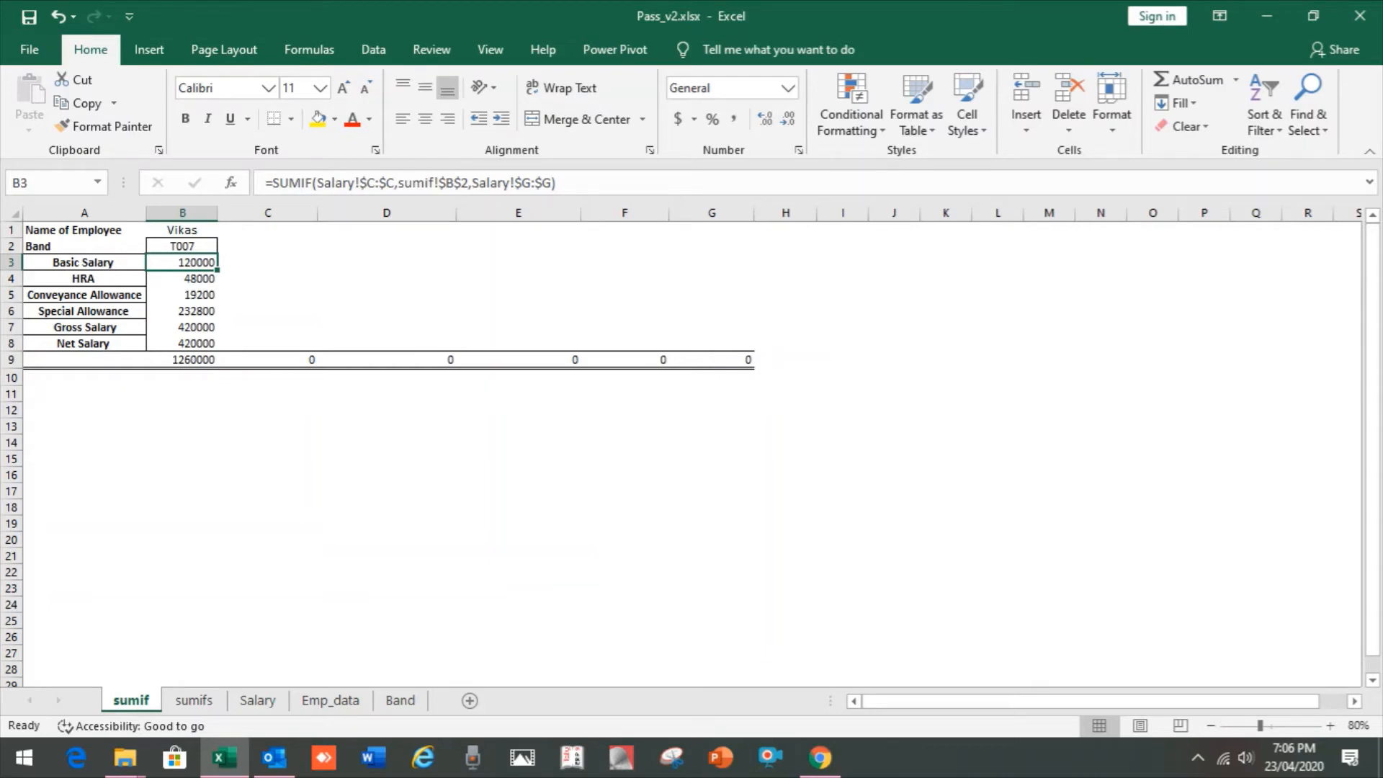
- Clear the existing monthly Basic Salary formulas in B4:B15 on the sumifs sheet
key("ctrl+Page_Down")
key("Down")
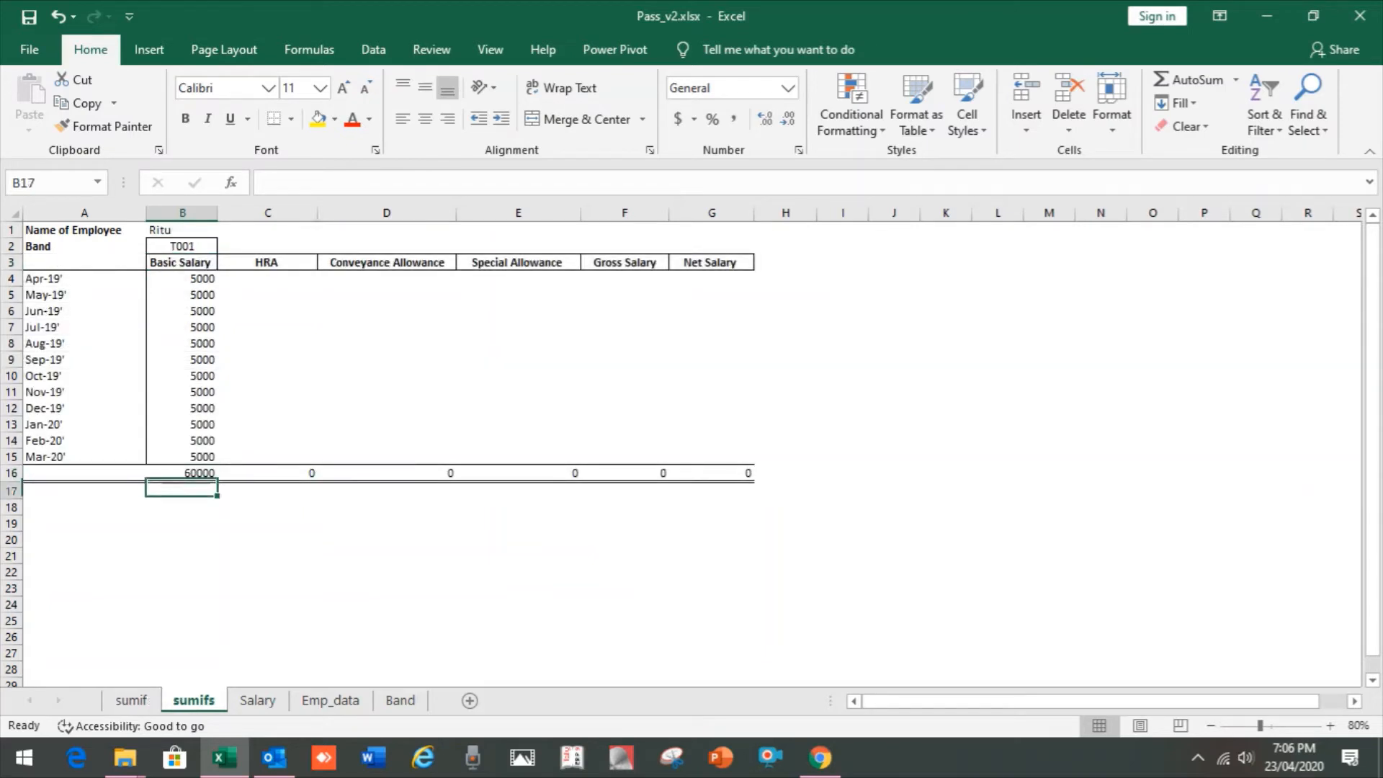
key("Up")
key("Up")
key("ctrl+shift+Up")
key("shift+Down")
key("shift+Down")
key("shift+Down")
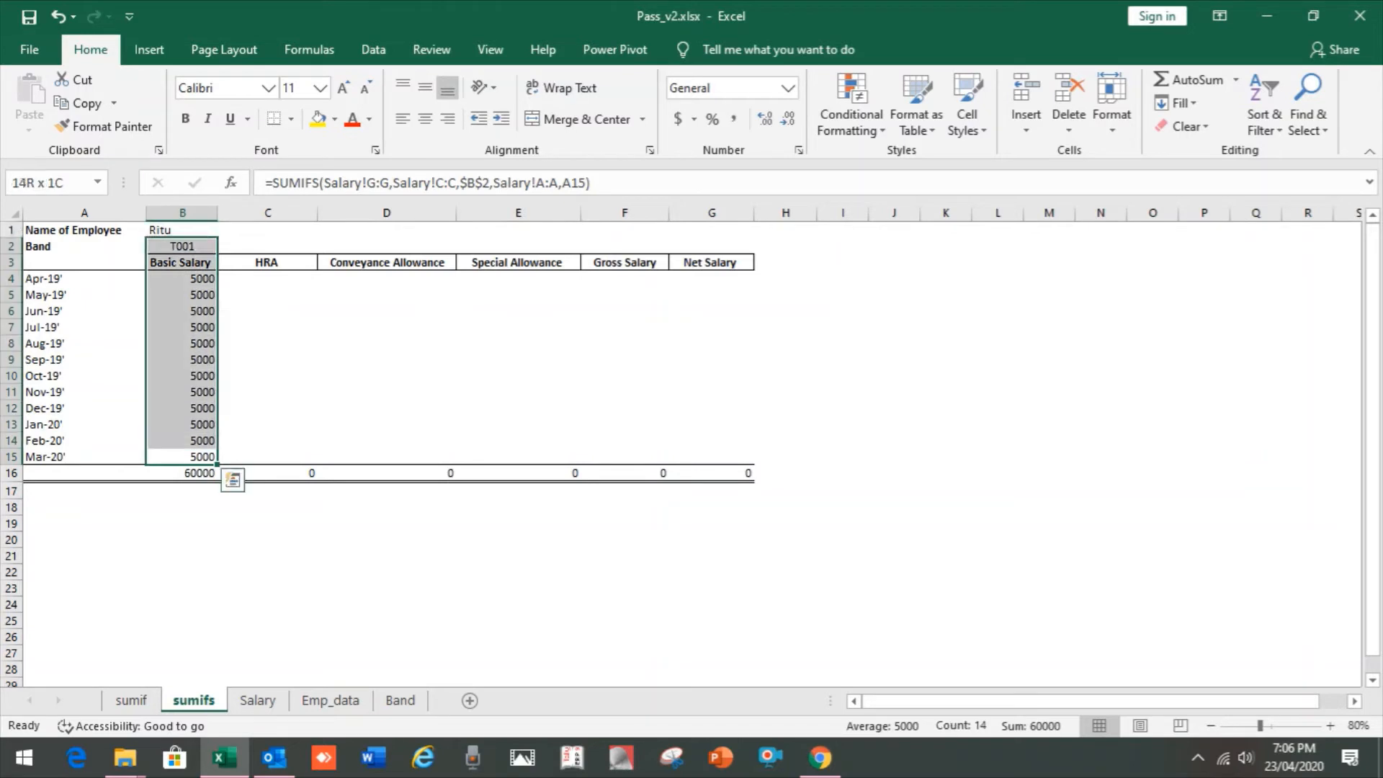
key("Delete")
- Start a SUMIFS formula in B4 of the sumifs sheet with column G, picked on the Salary sheet, as the sum range
key("Up")
key("Up")
key("Up")
key("Up")
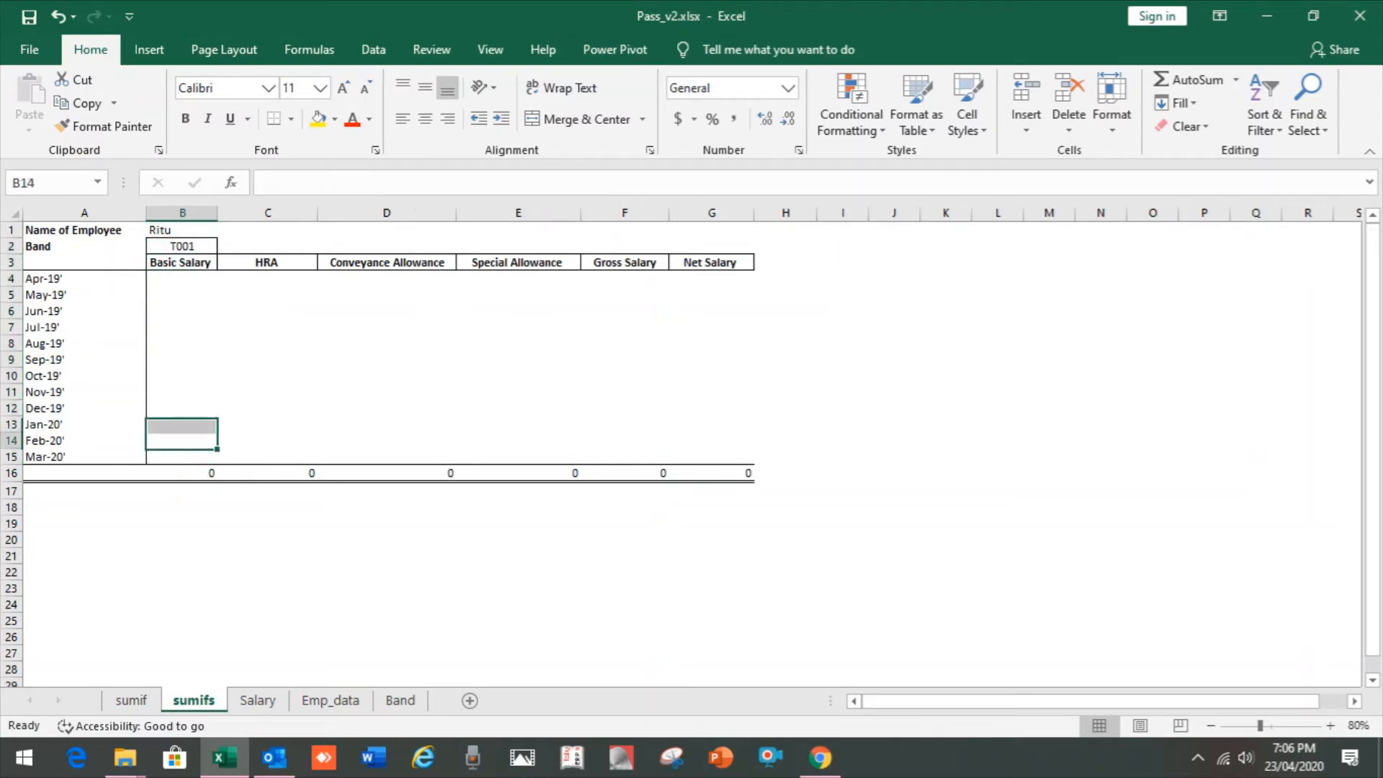
key("ctrl+Up")
key("ctrl+Up")
key("Down")
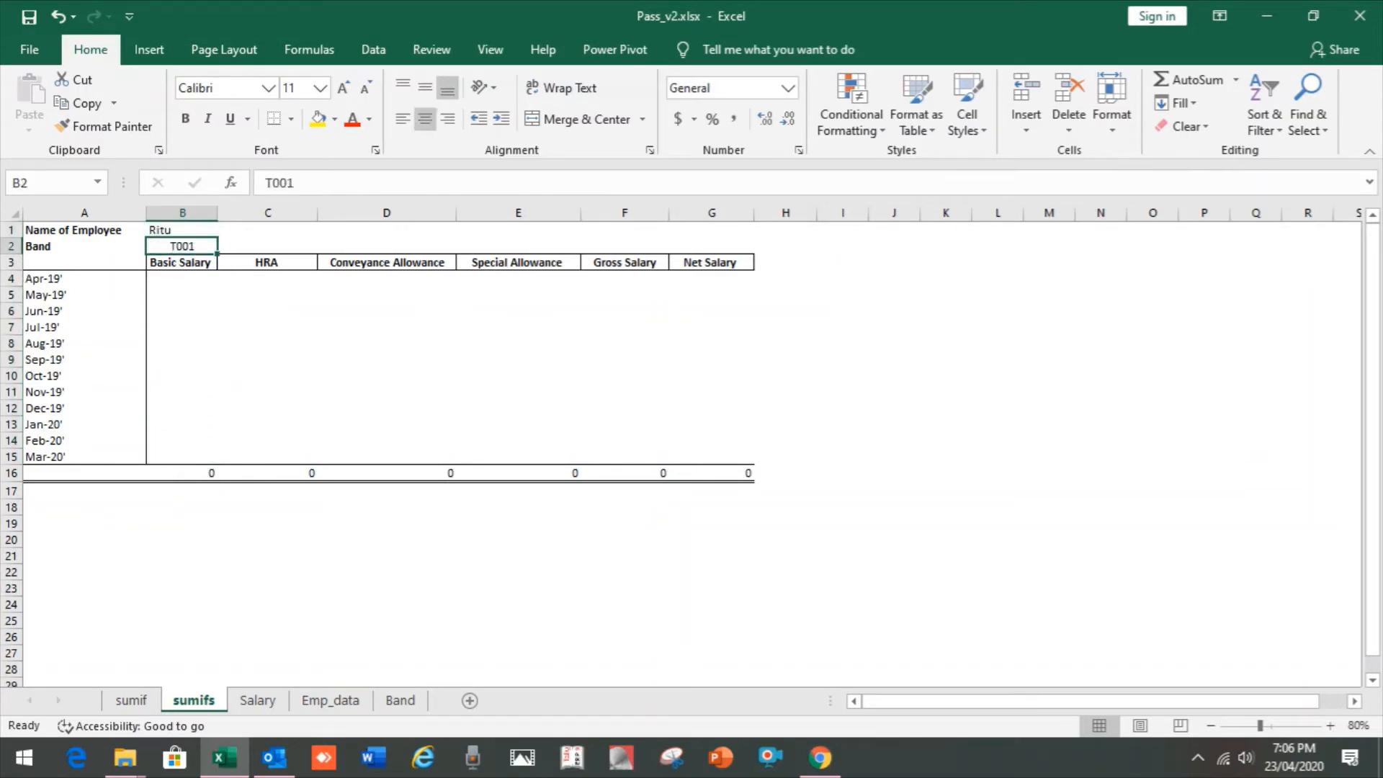
key("Up")
key("Down")
key("Down")
key("Down")
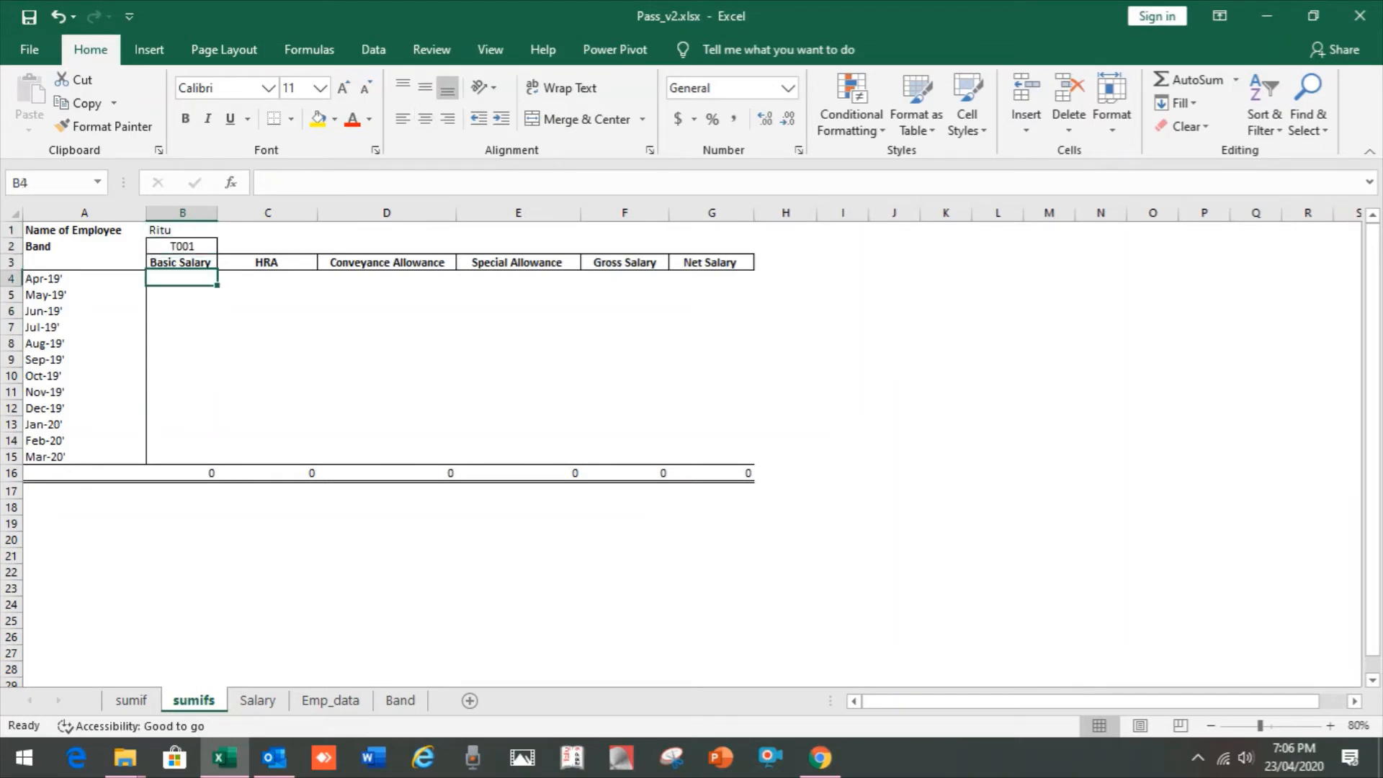
type("=sumifs(")
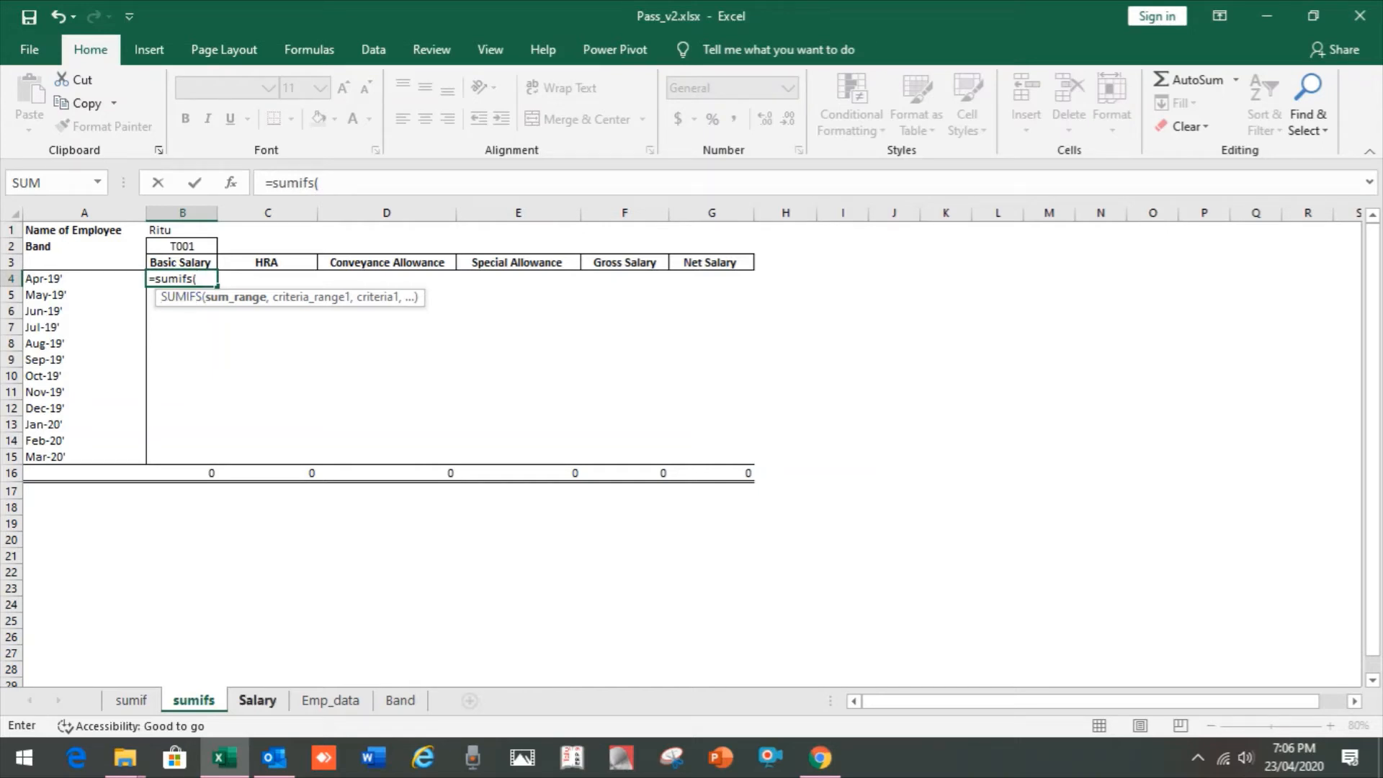
left_click(257, 700)
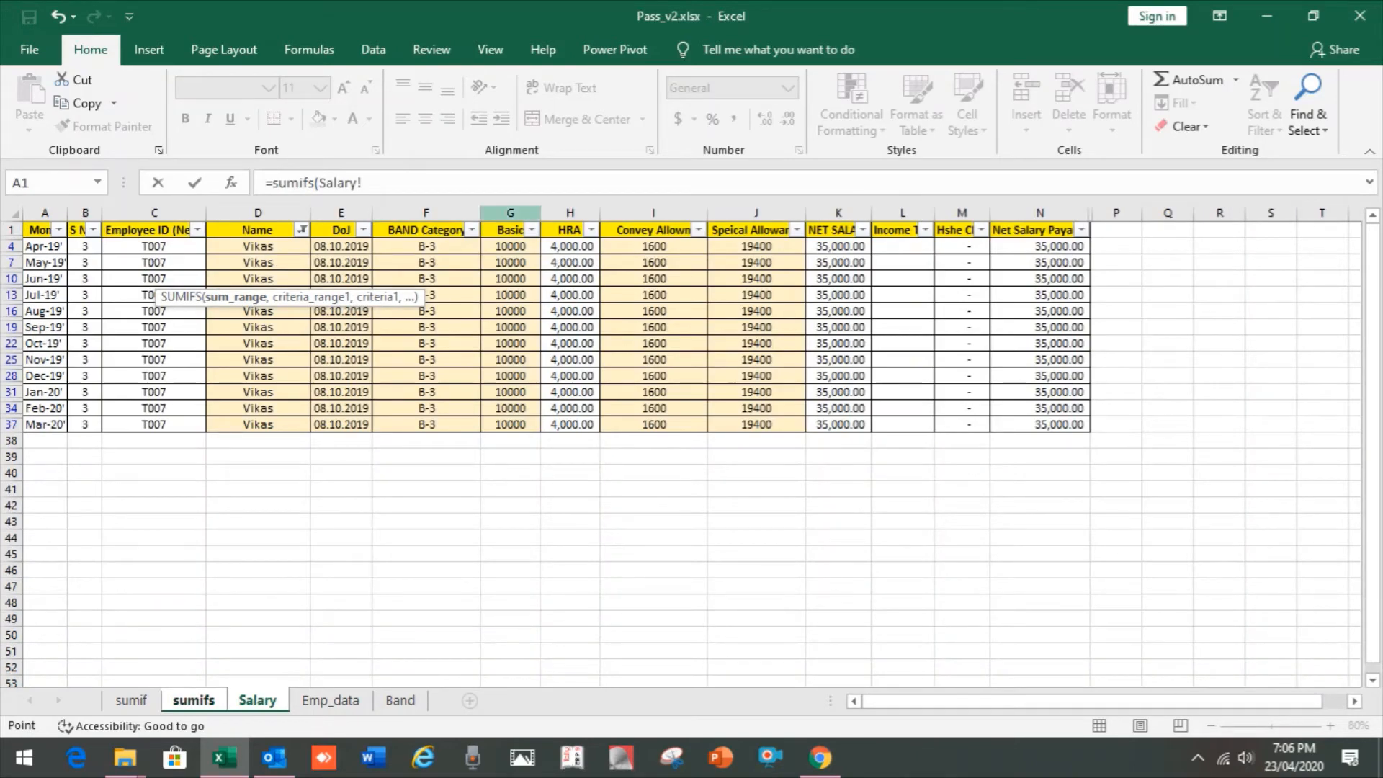
left_click(510, 213)
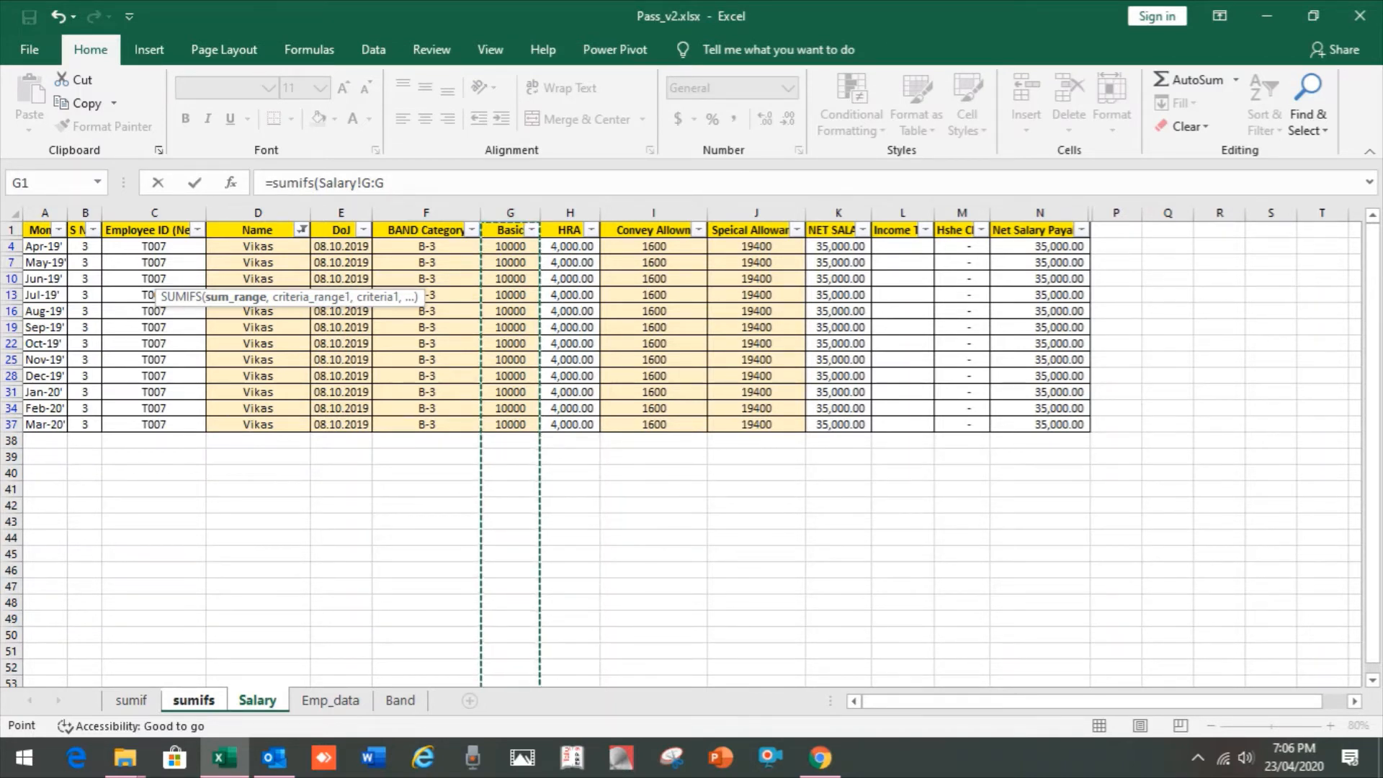
key("ctrl+Page_Up")
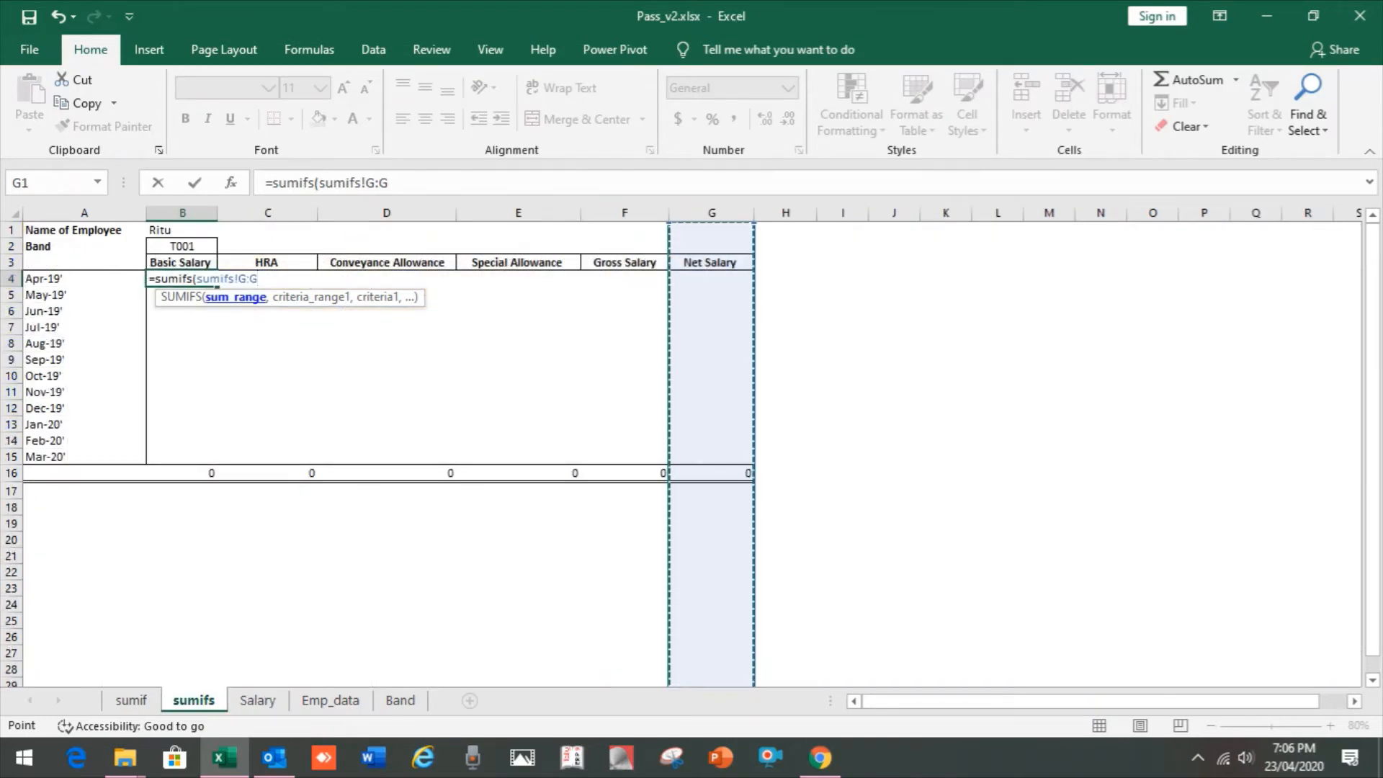
type(",")
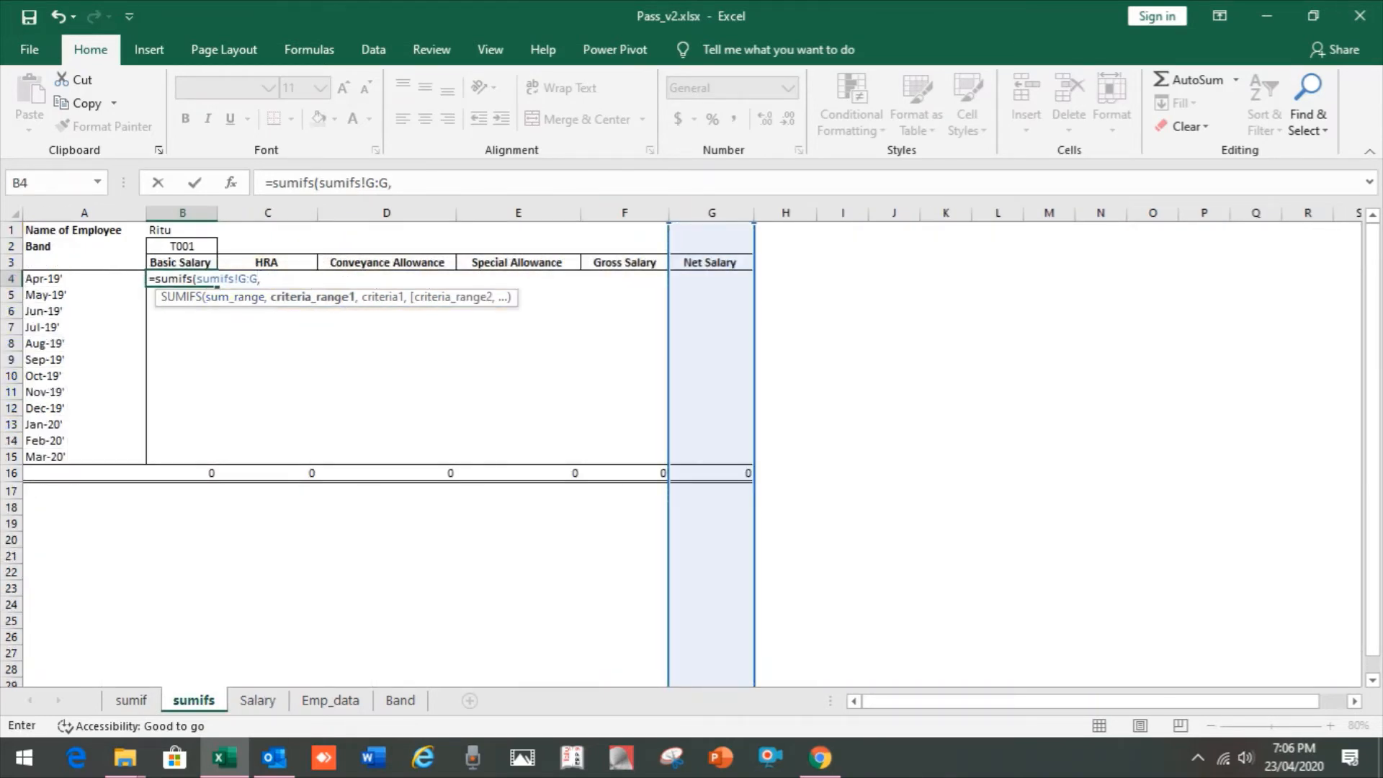
left_click(182, 247)
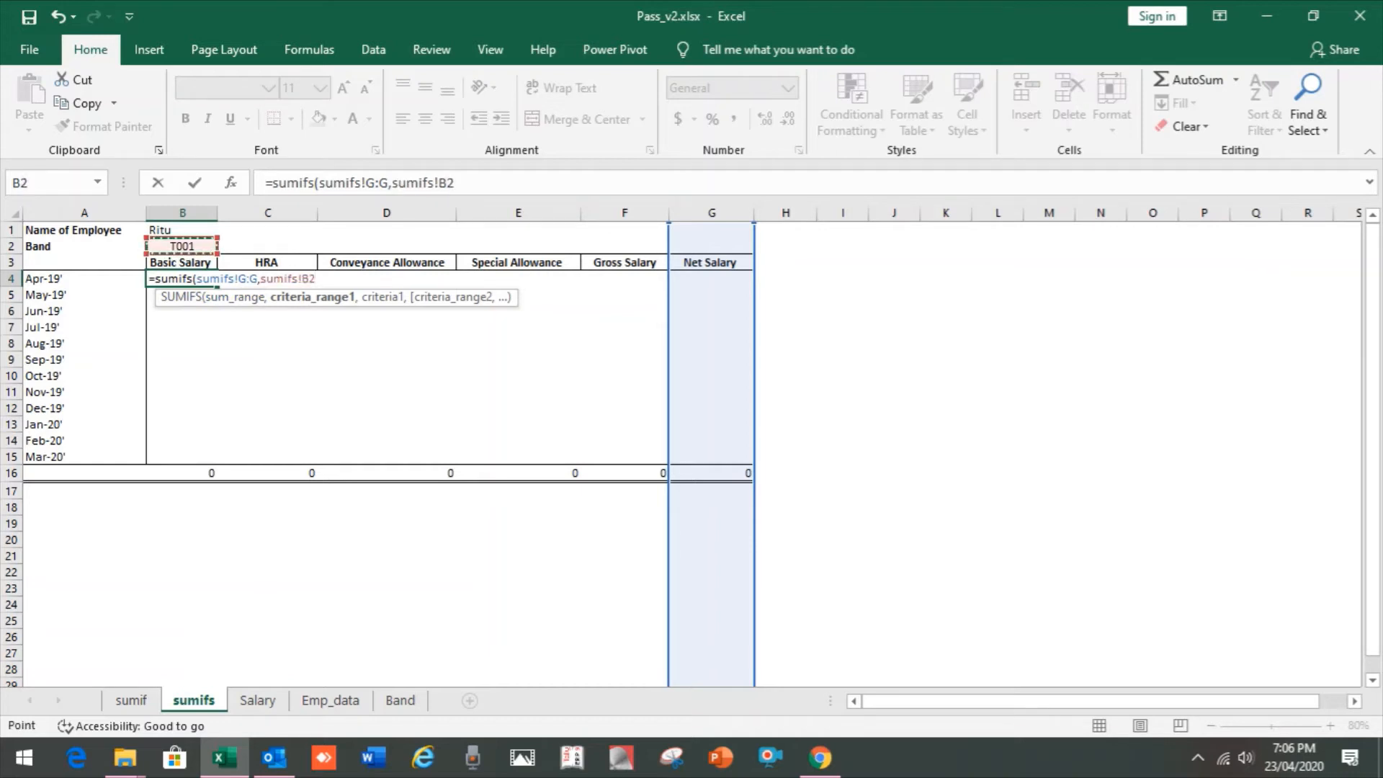
key("BackSpace")
key("BackSpace")
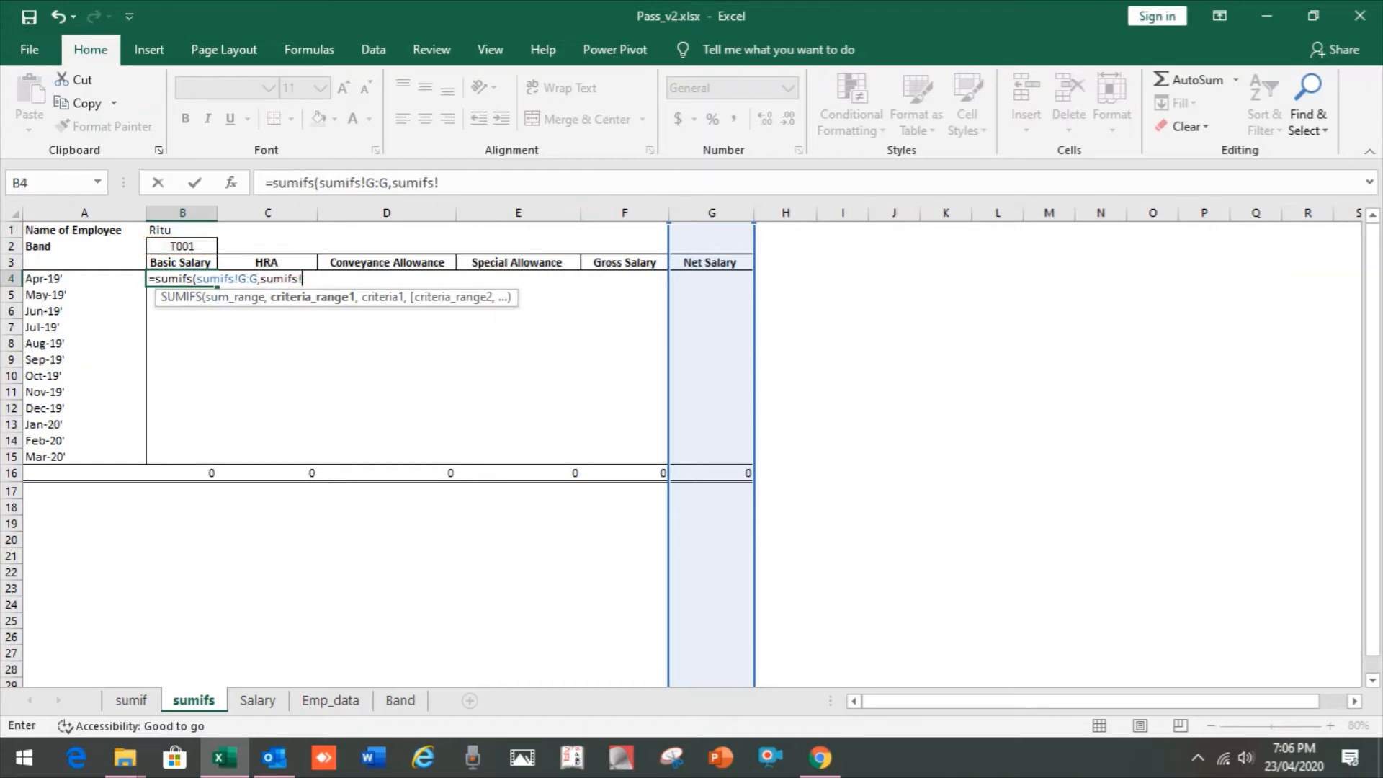
key("BackSpace")
key("BackSpace")
key("BackSpace")
key("BackSpace")
key("BackSpace")
key("BackSpace")
key("BackSpace")
- Set the Employee ID column C of the Salary sheet as the formula's first criteria range
left_click(257, 701)
left_click(154, 213)
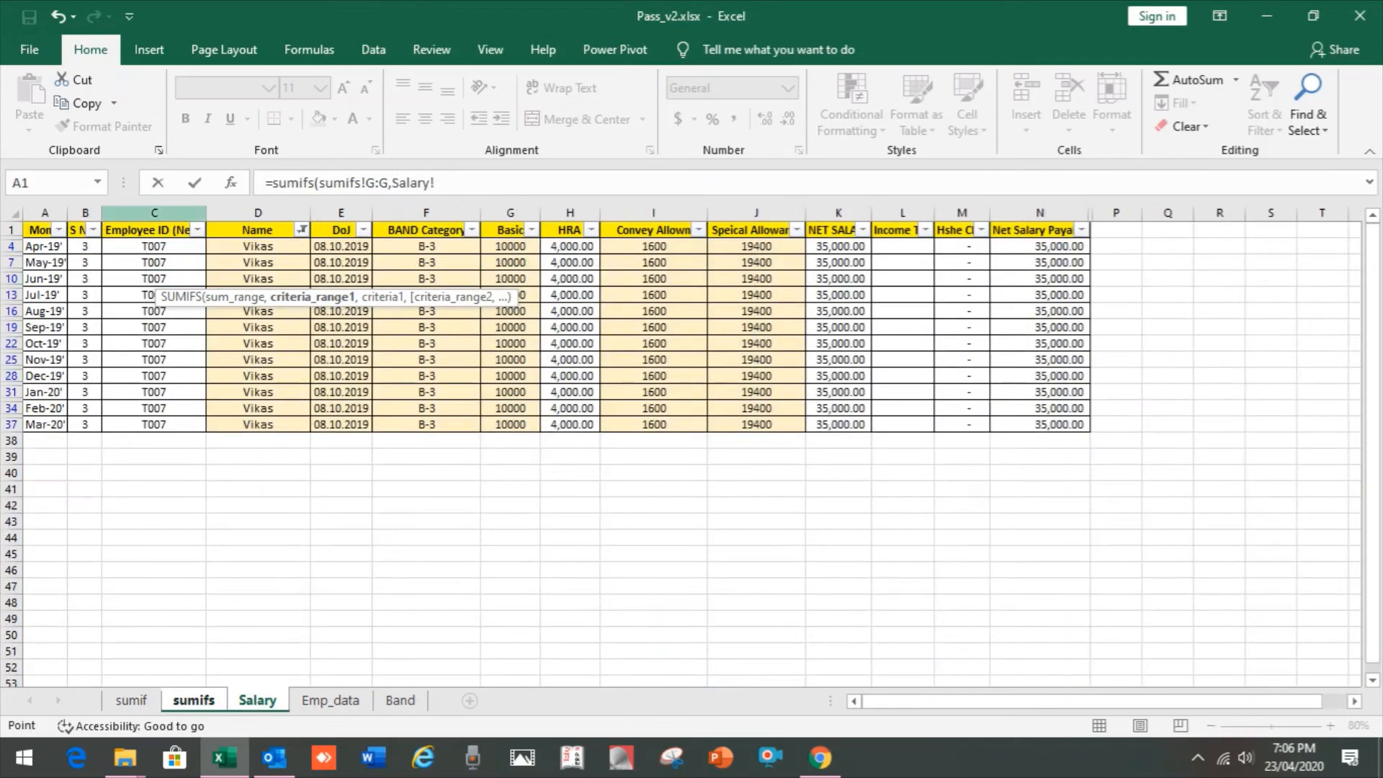
type(",")
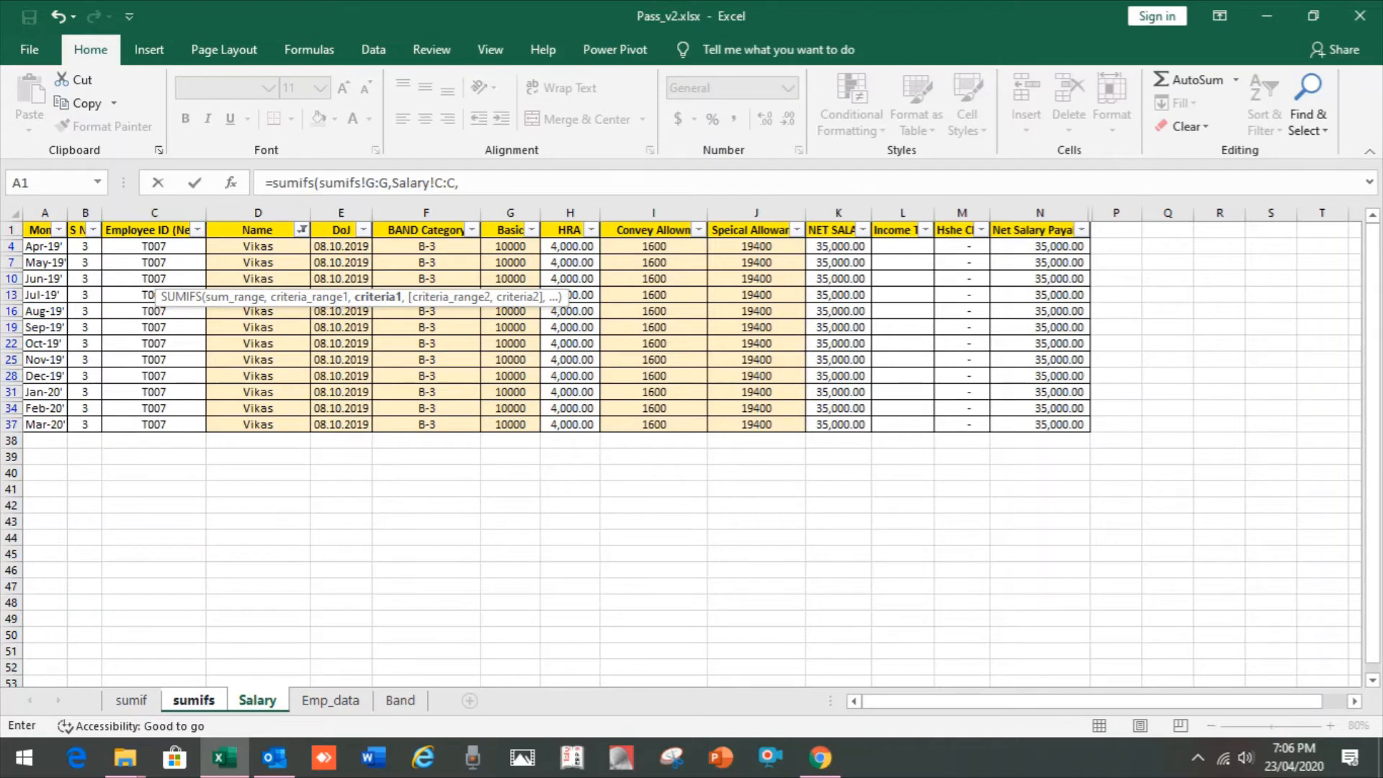
left_click(194, 700)
left_click(182, 246)
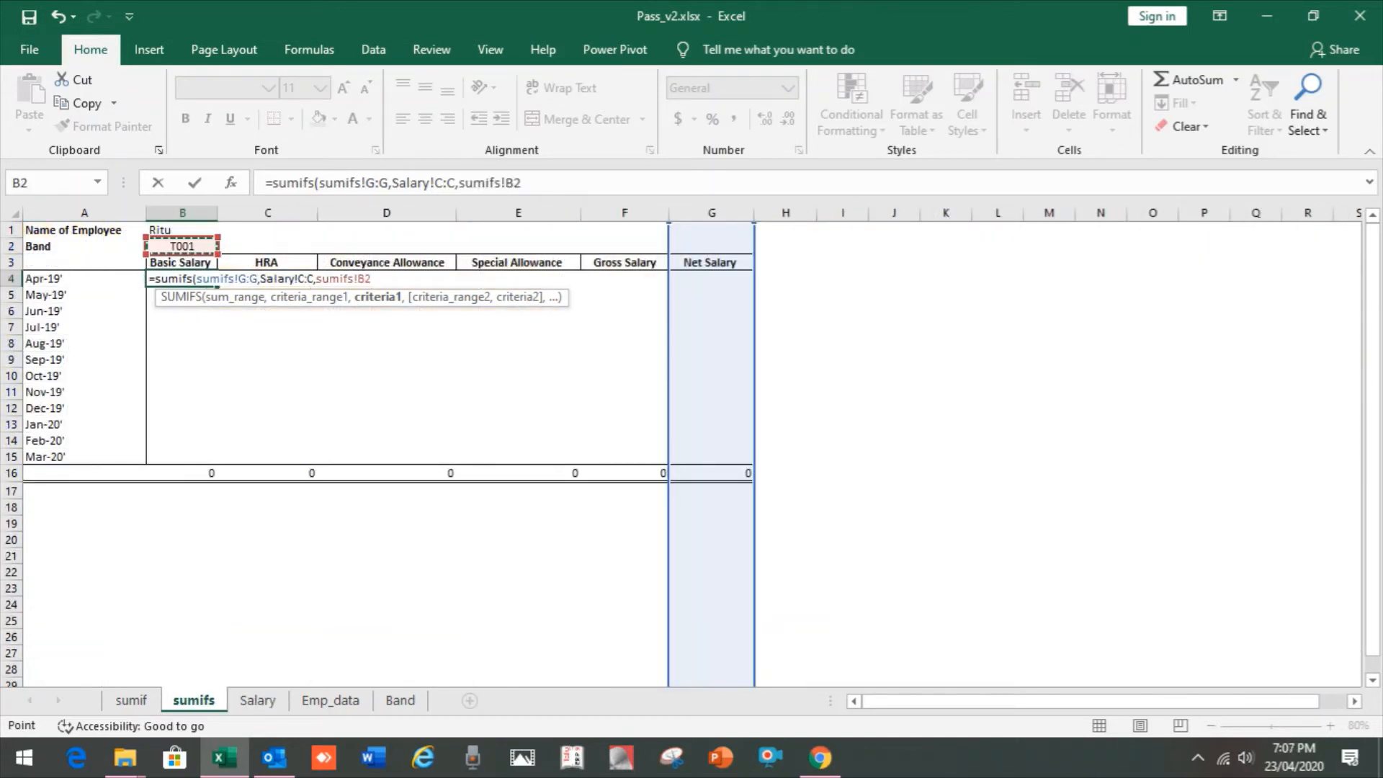
key("BackSpace")
key("BackSpace")
key("BackSpace")
key("BackSpace")
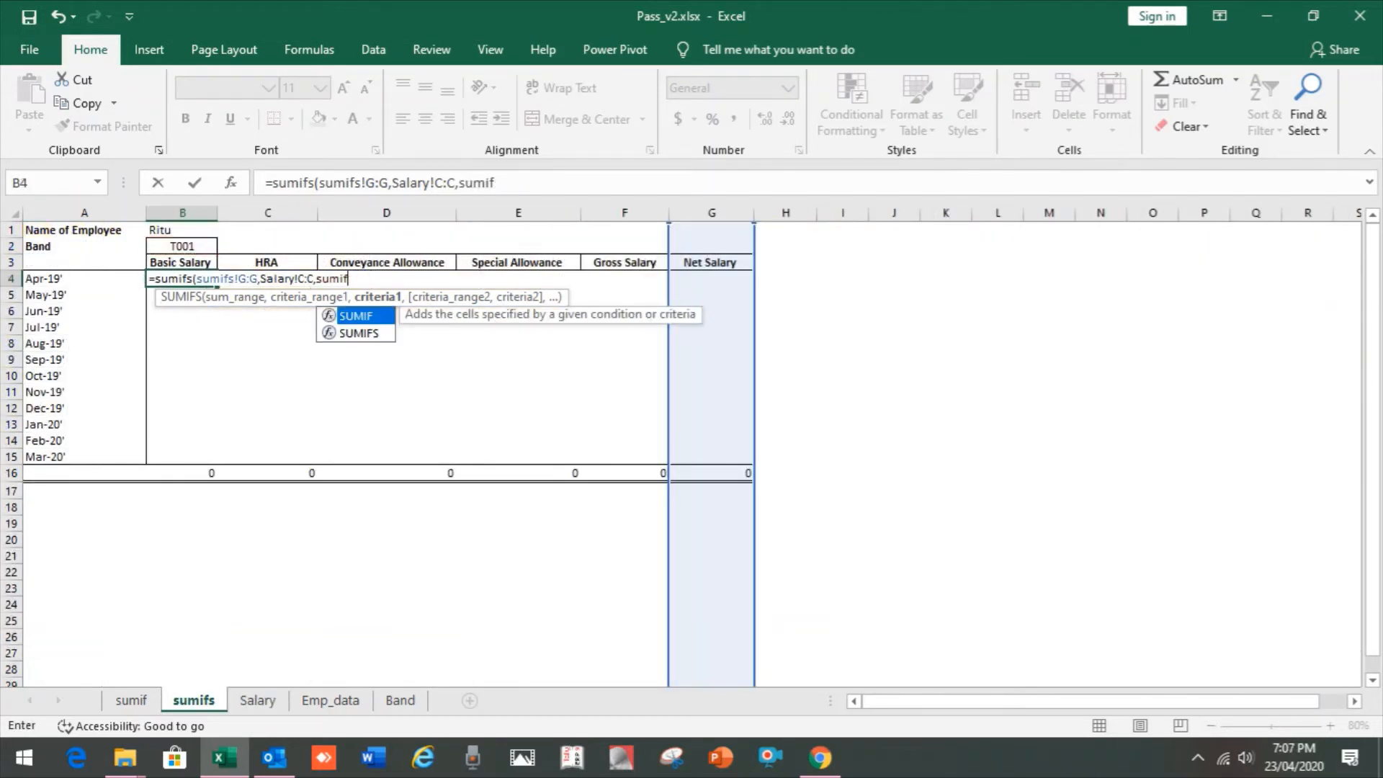
key("BackSpace")
key("BackSpace")
key("BackSpace")
key("BackSpace")
key("BackSpace")
- Add B2 of the sumifs sheet as the first criterion and column A, picked on the Salary sheet, as the second criteria range
left_click(182, 246)
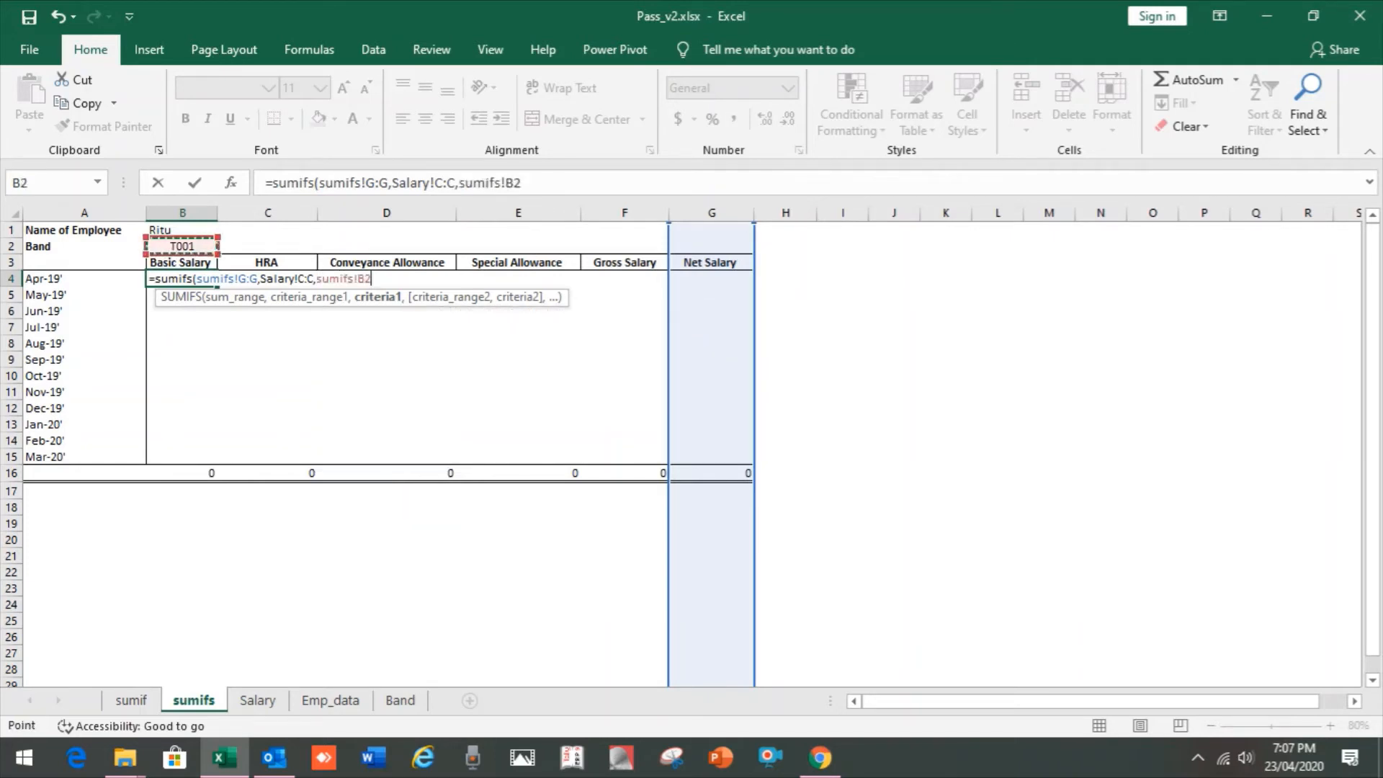
type(",")
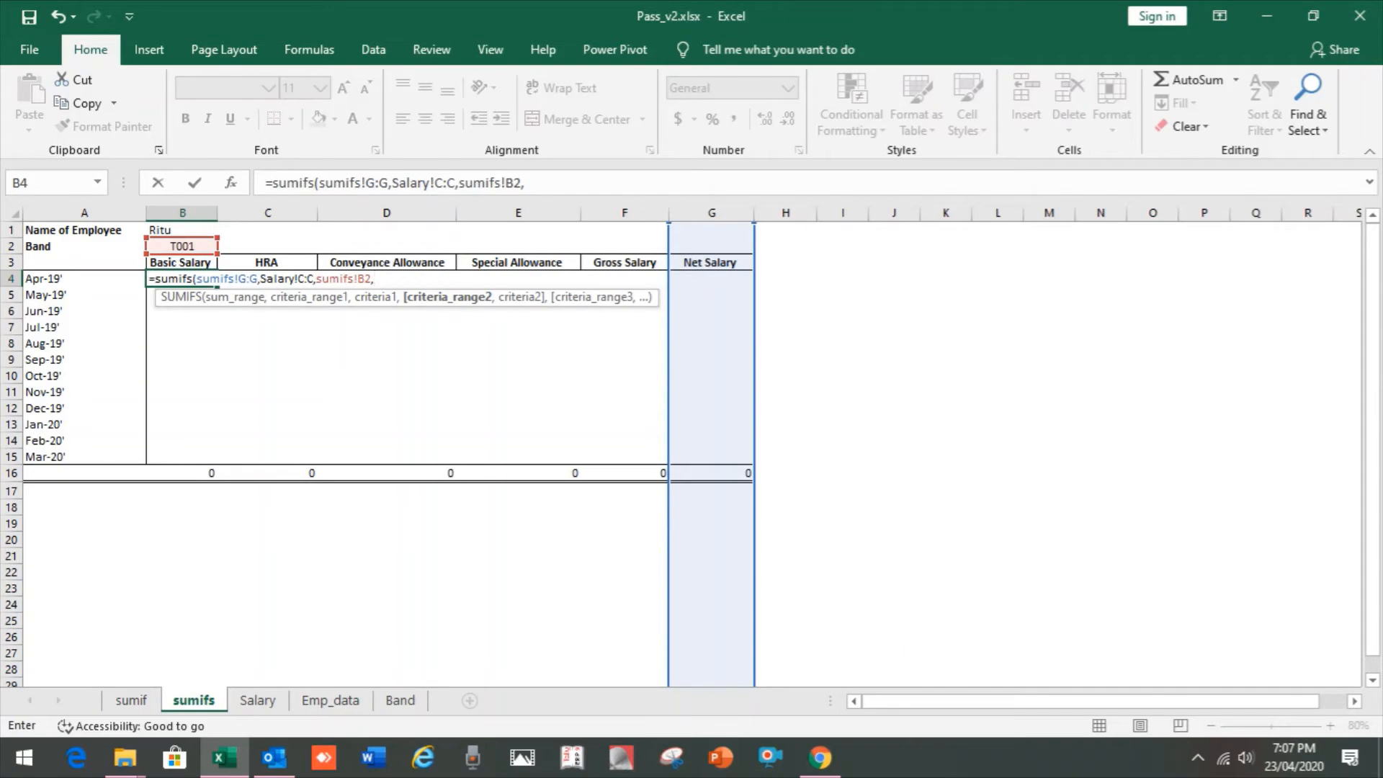
left_click(257, 700)
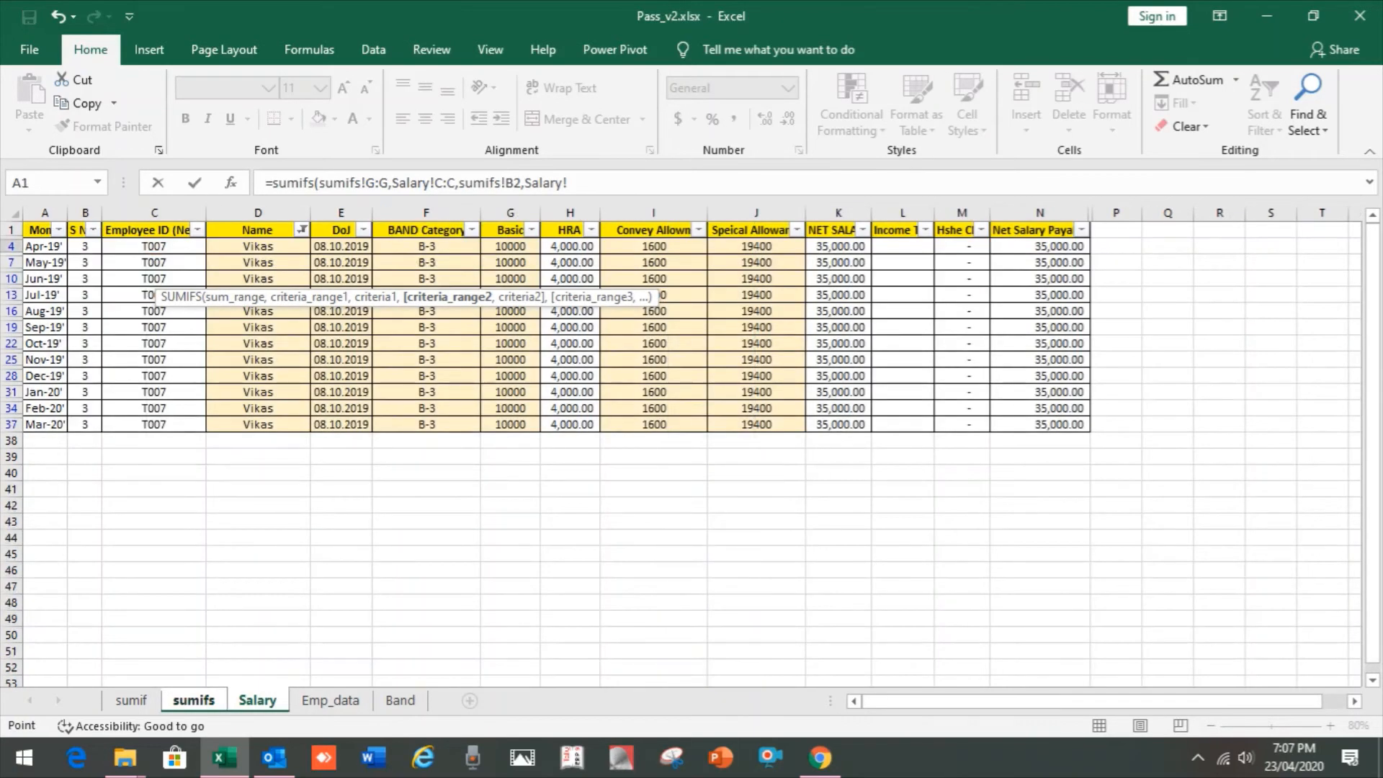
left_click(45, 213)
left_click(194, 700)
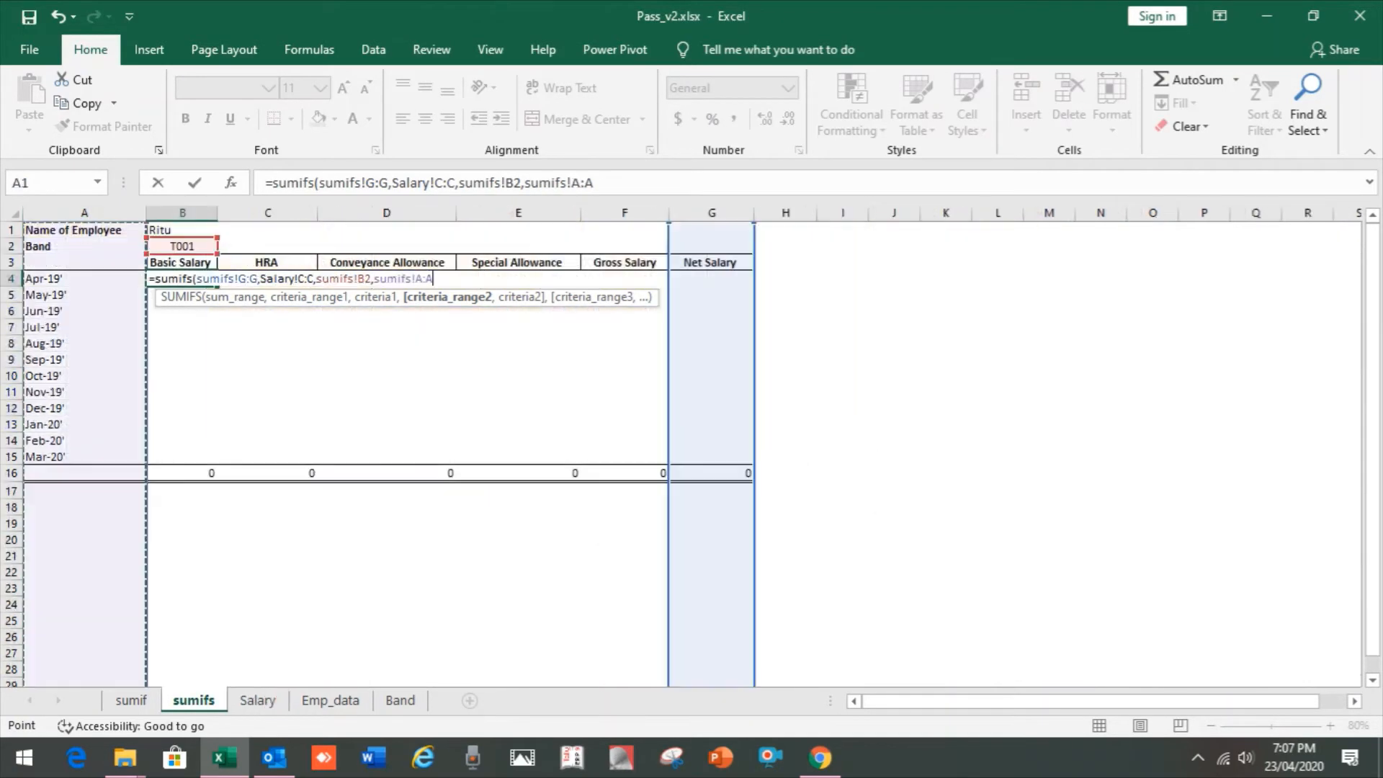
type(",")
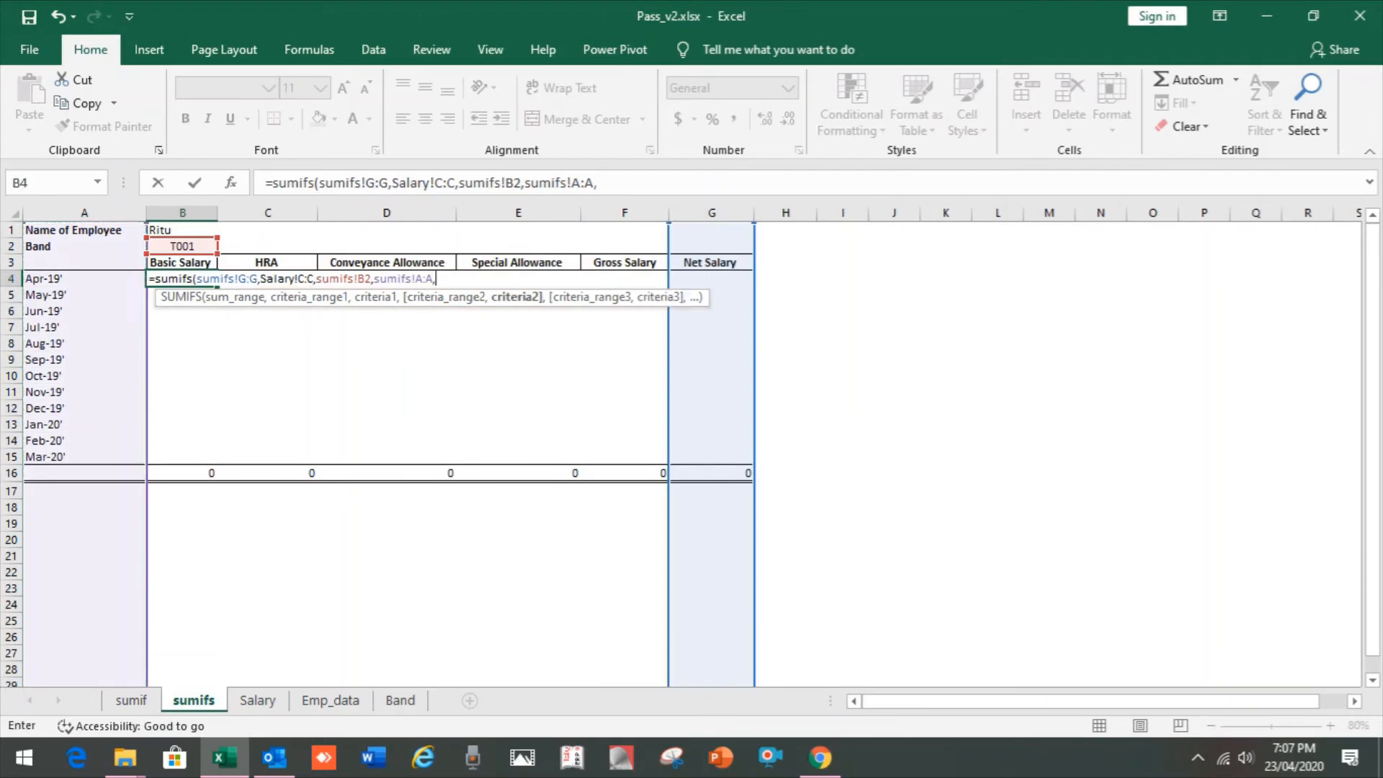
- Complete the SUMIFS formula in B4 with the April month label in A4 as the second criterion
left_click(84, 279)
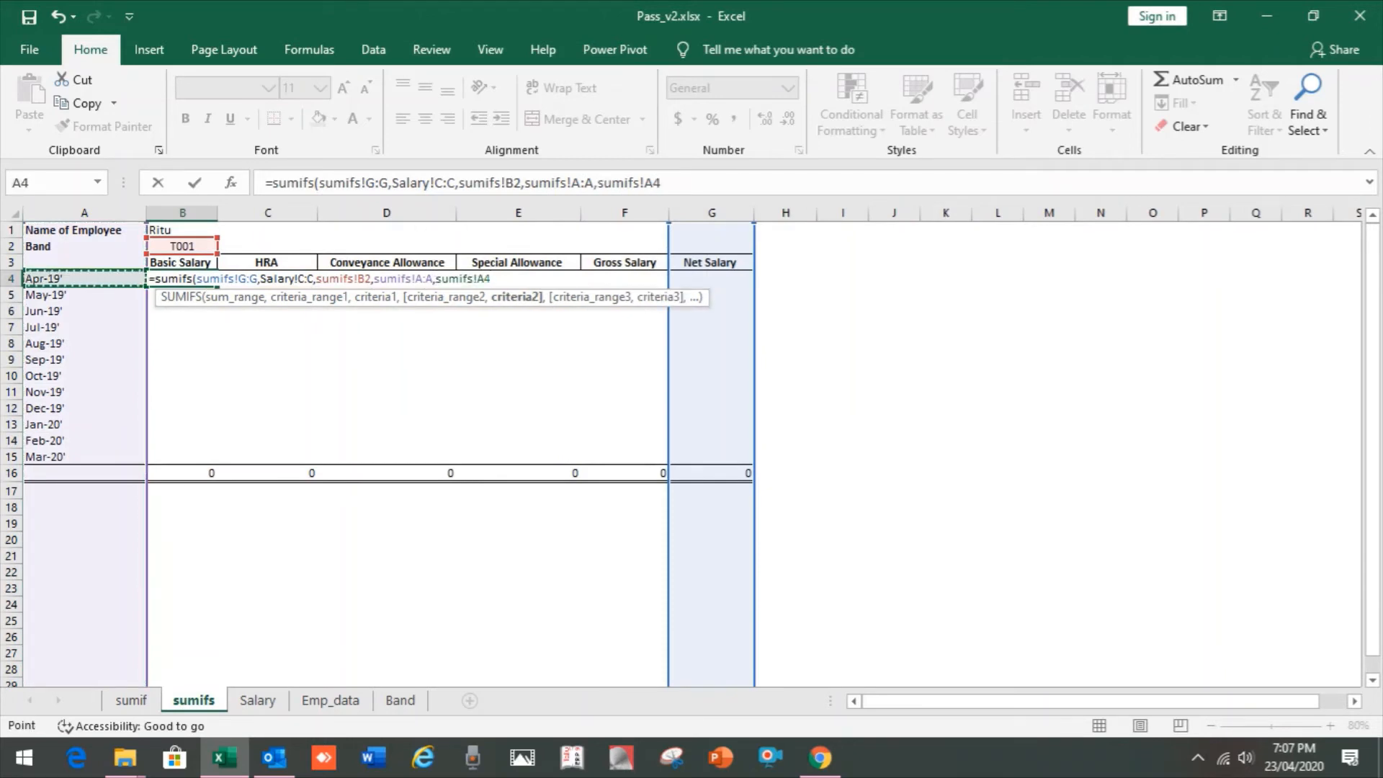
type(")")
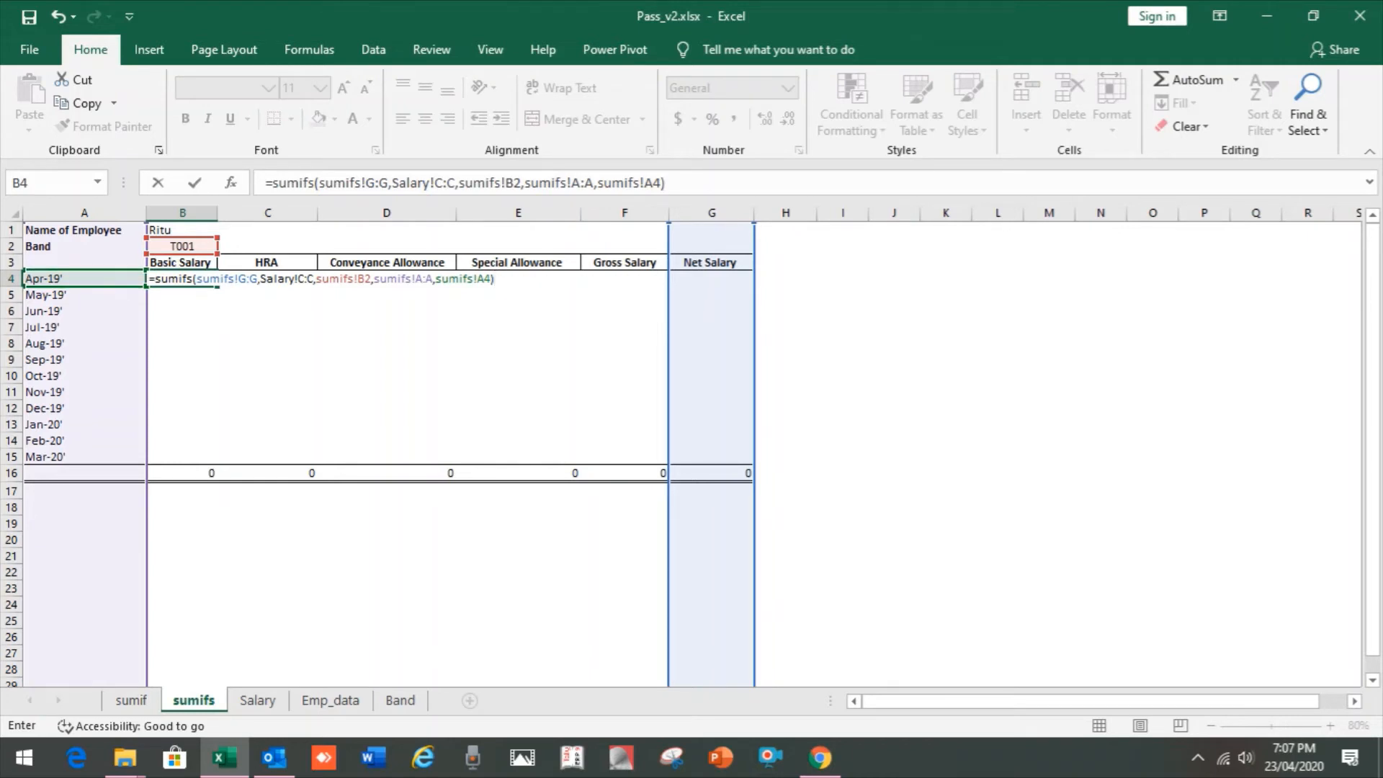
key("Return")
key("Up")
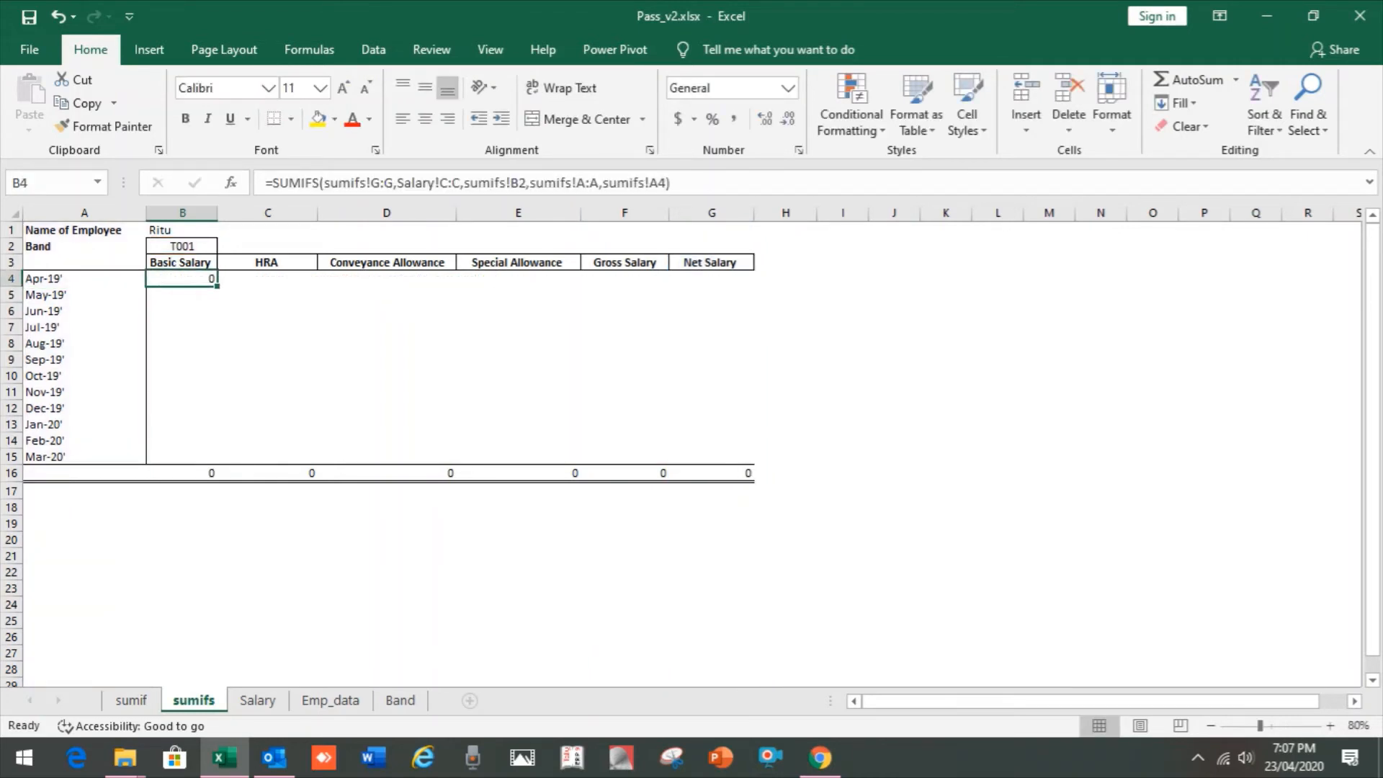
- Make the second criteria range in the B4 formula absolute as $A:$A
key("F2")
key("Right")
key("Right")
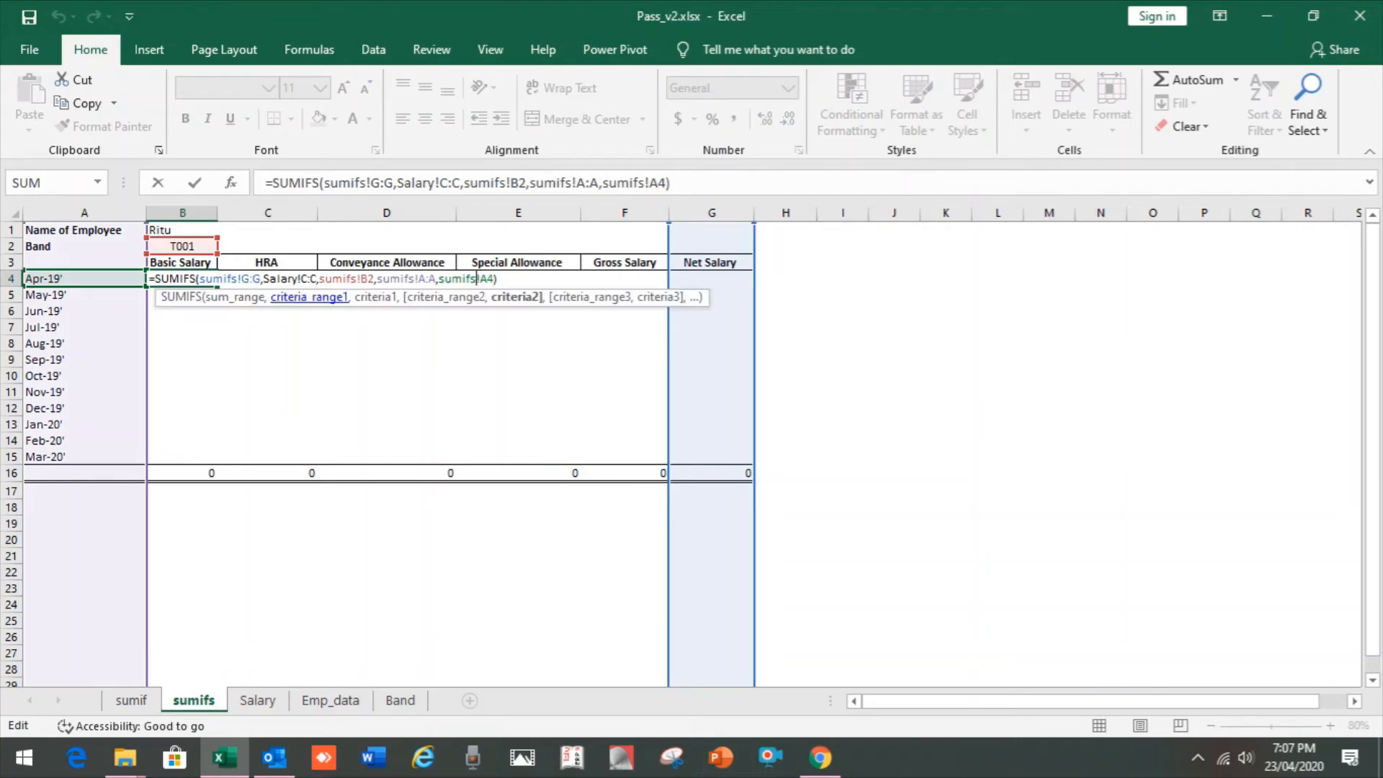
key("Left")
key("Left")
key("Left")
key("Left")
key("Left")
key("Left")
key("Left")
key("Left")
key("Left")
key("F4")
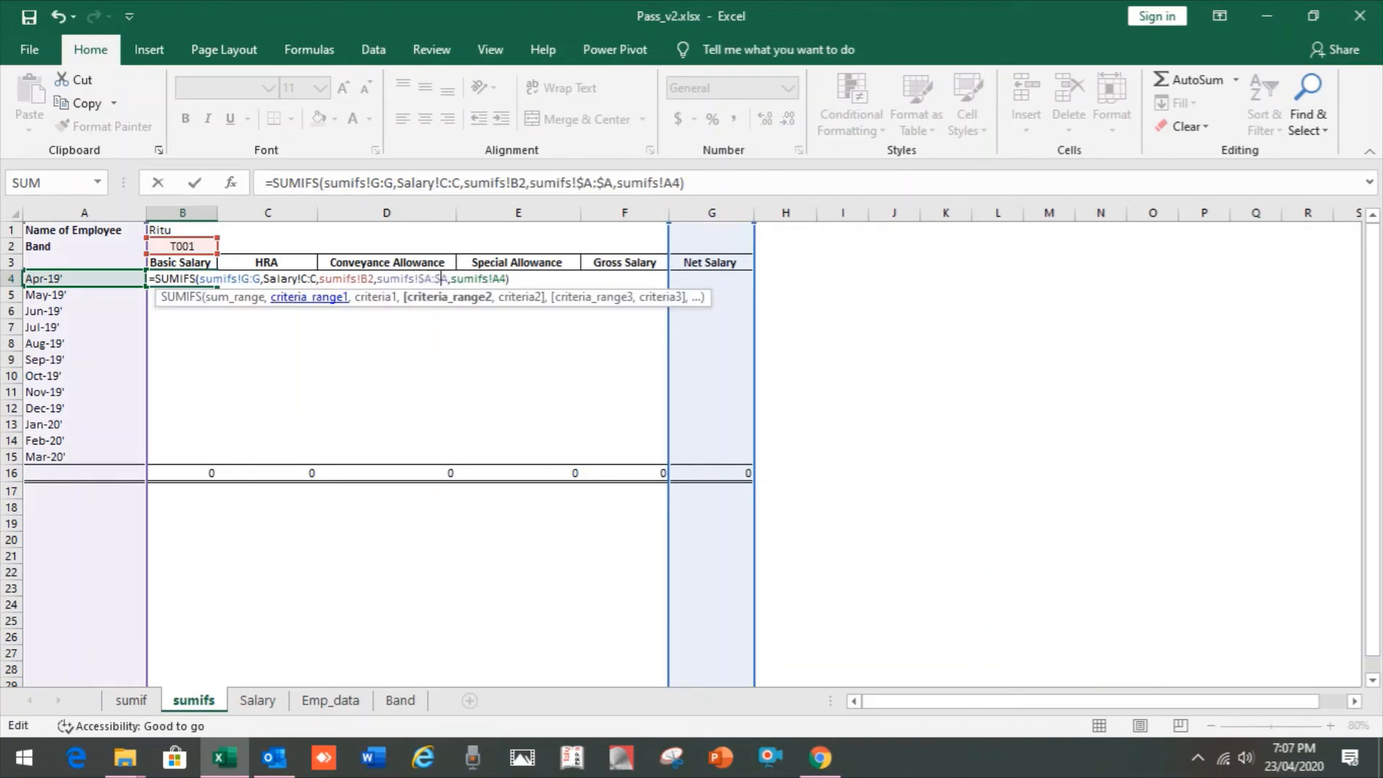
- Make the first criteria range and the sum range in the B4 formula absolute as $C:$C and $G:$G
key("Left")
key("Left")
key("Left")
key("Left")
key("Left")
key("Left")
key("Left")
key("Left")
key("Left")
key("Left")
key("Left")
key("Left")
key("Left")
key("Left")
key("Left")
key("Left")
key("Left")
key("Left")
key("Left")
key("Left")
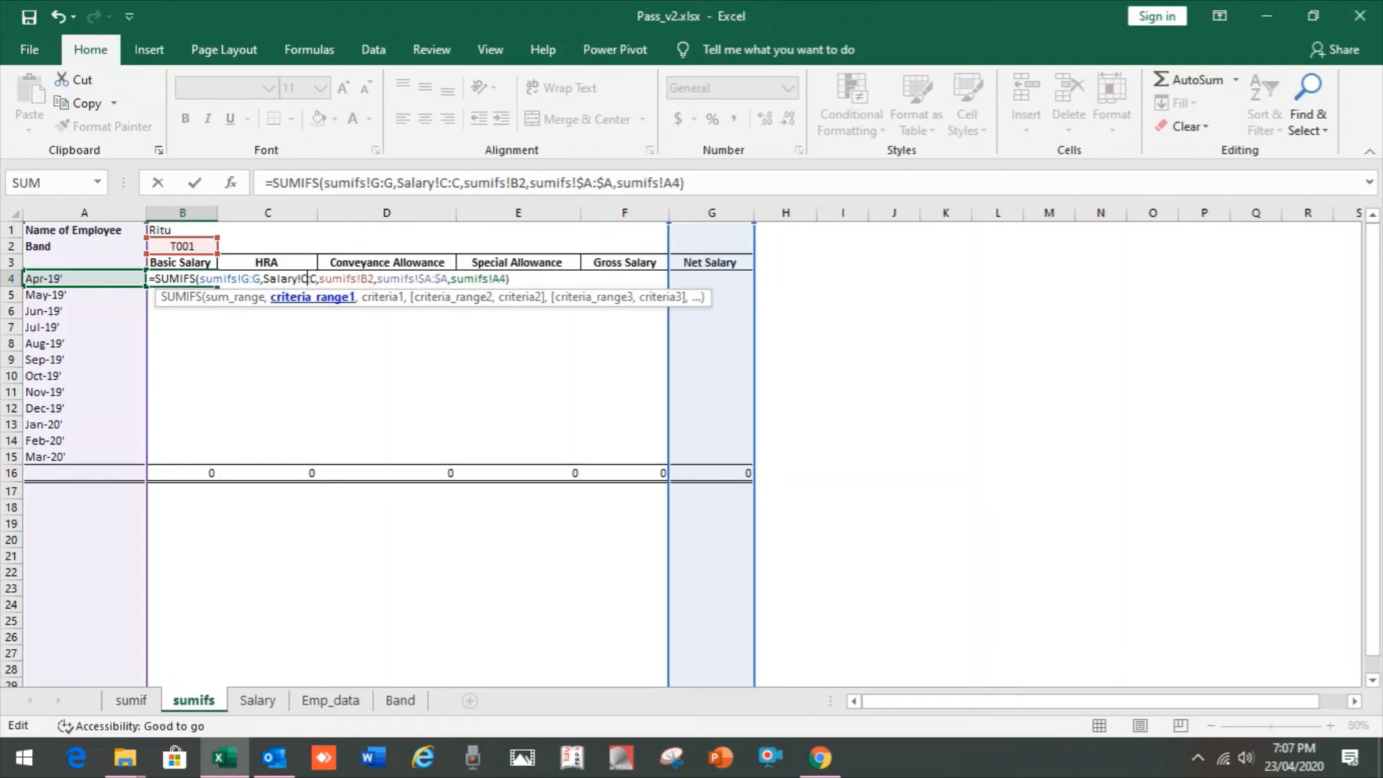
key("F4")
key("Left")
key("Left")
key("Left")
key("Left")
key("Left")
key("Left")
key("Left")
key("Left")
key("Left")
key("Left")
key("Left")
key("Left")
key("Left")
key("Left")
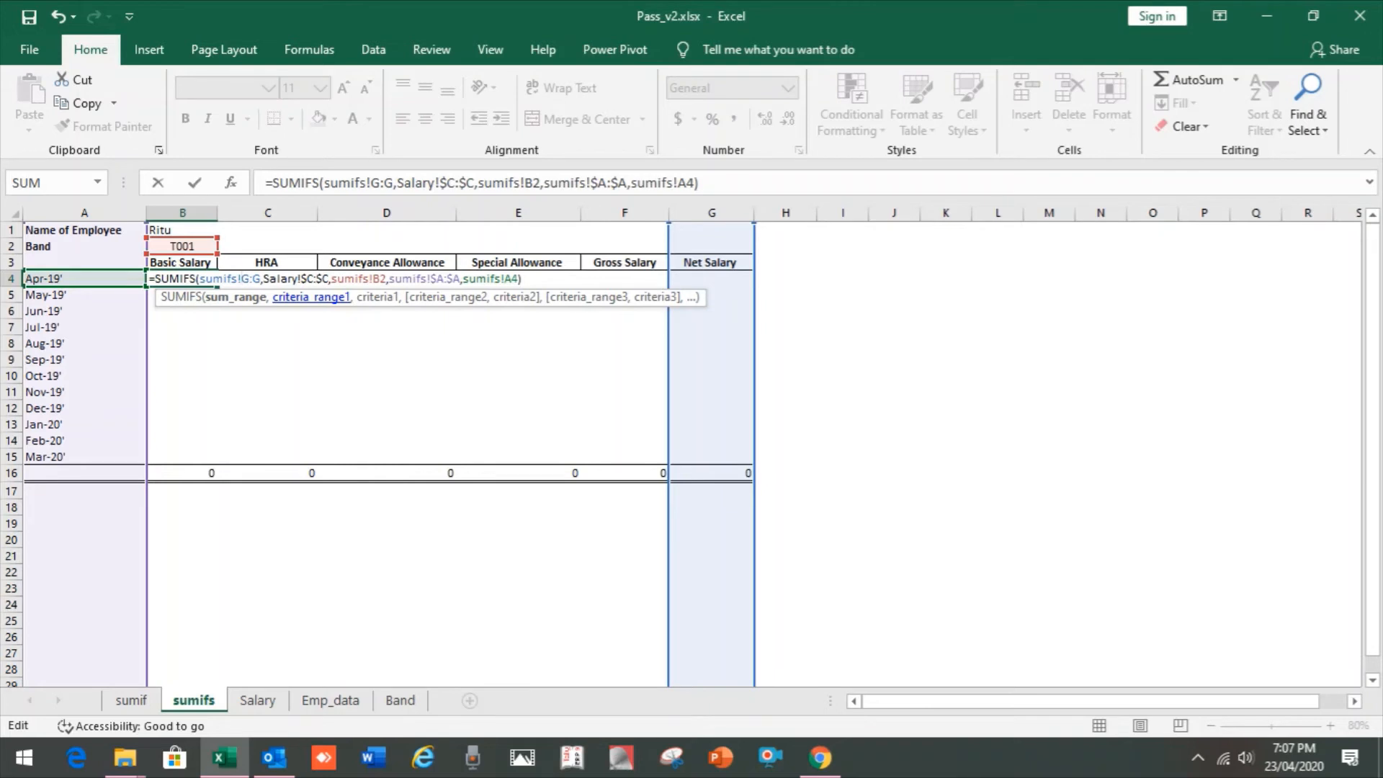
key("F4")
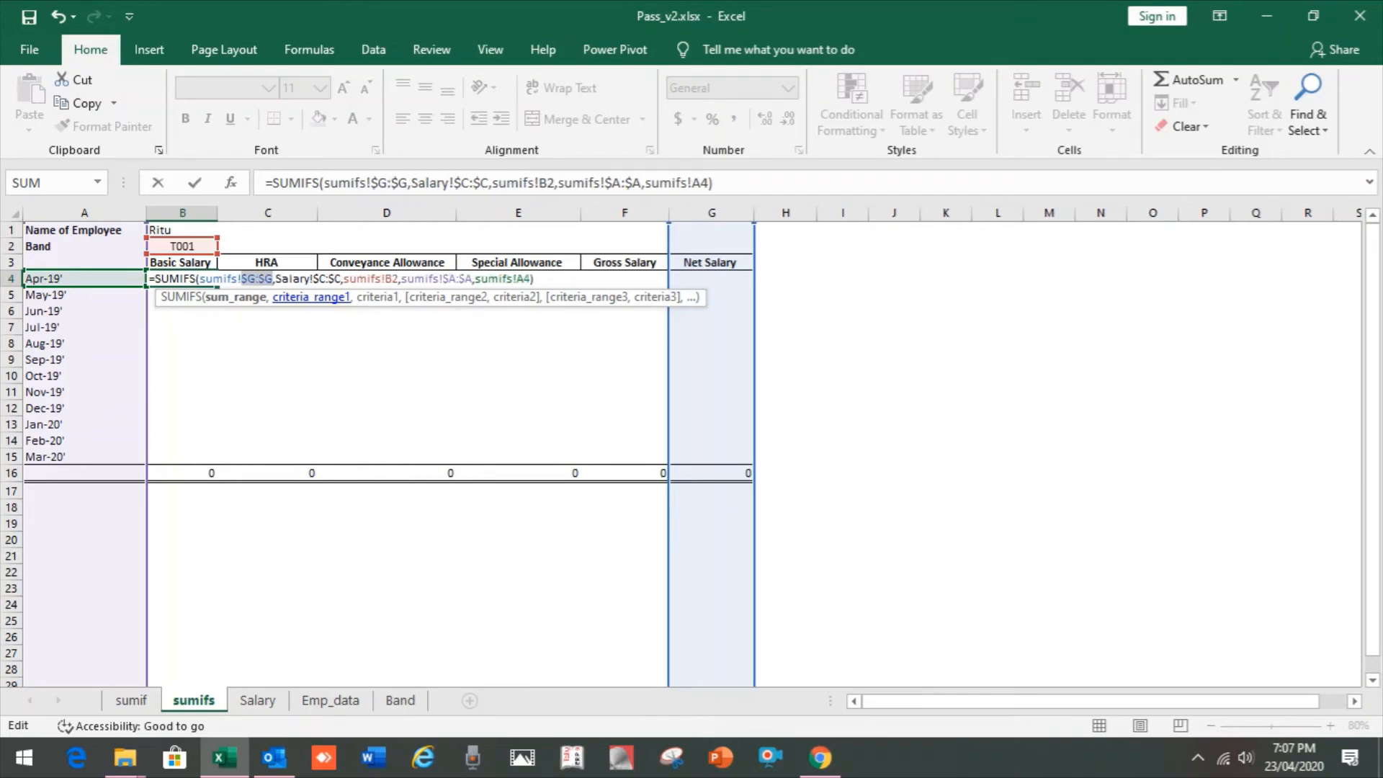
key("Return")
- Copy the B4 formula down the Basic Salary column through B15
key("Up")
key("ctrl+c")
key("shift+Down")
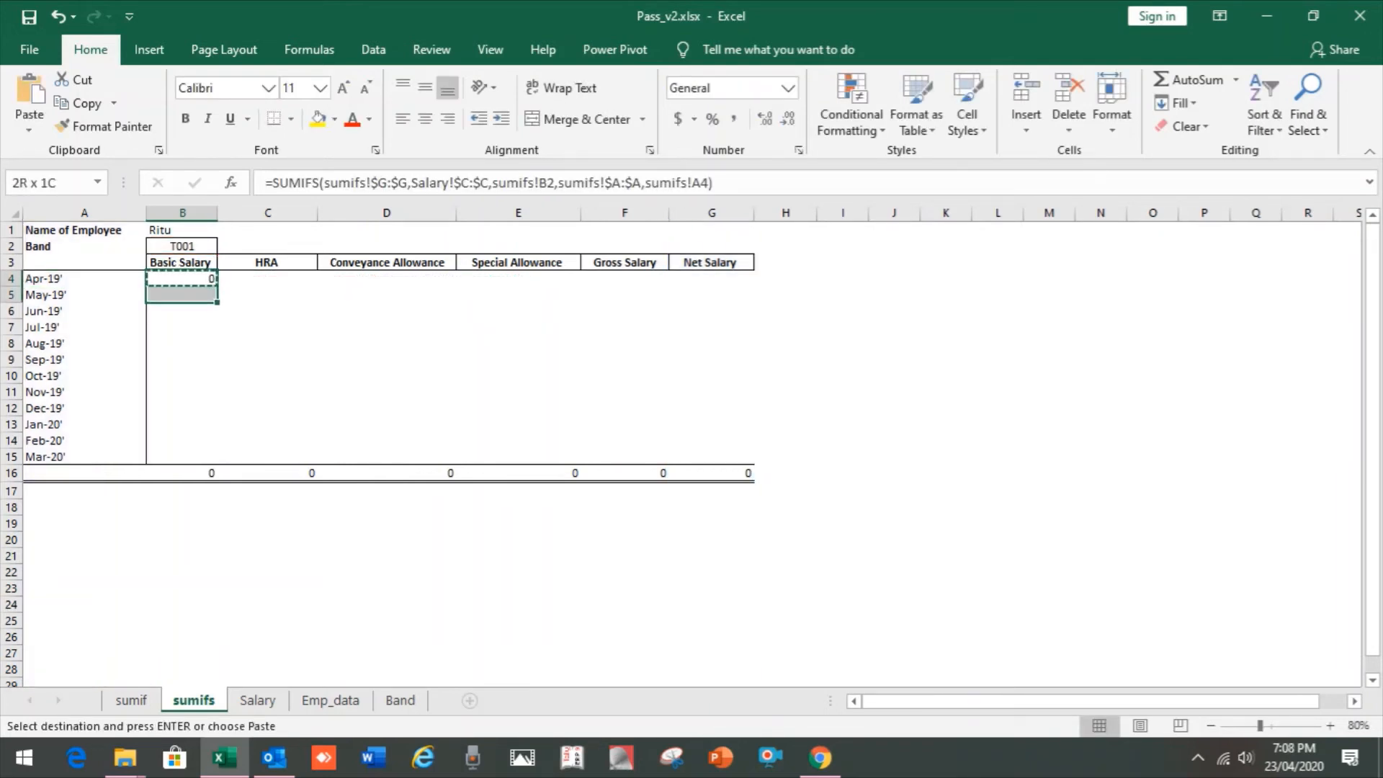
key("shift+Down")
key("shift+Down")
key("shift+Down")
key("shift+Down")
key("shift+Down")
key("shift+Down")
key("shift+Down")
key("shift+Down")
key("shift+Down")
key("shift+Down")
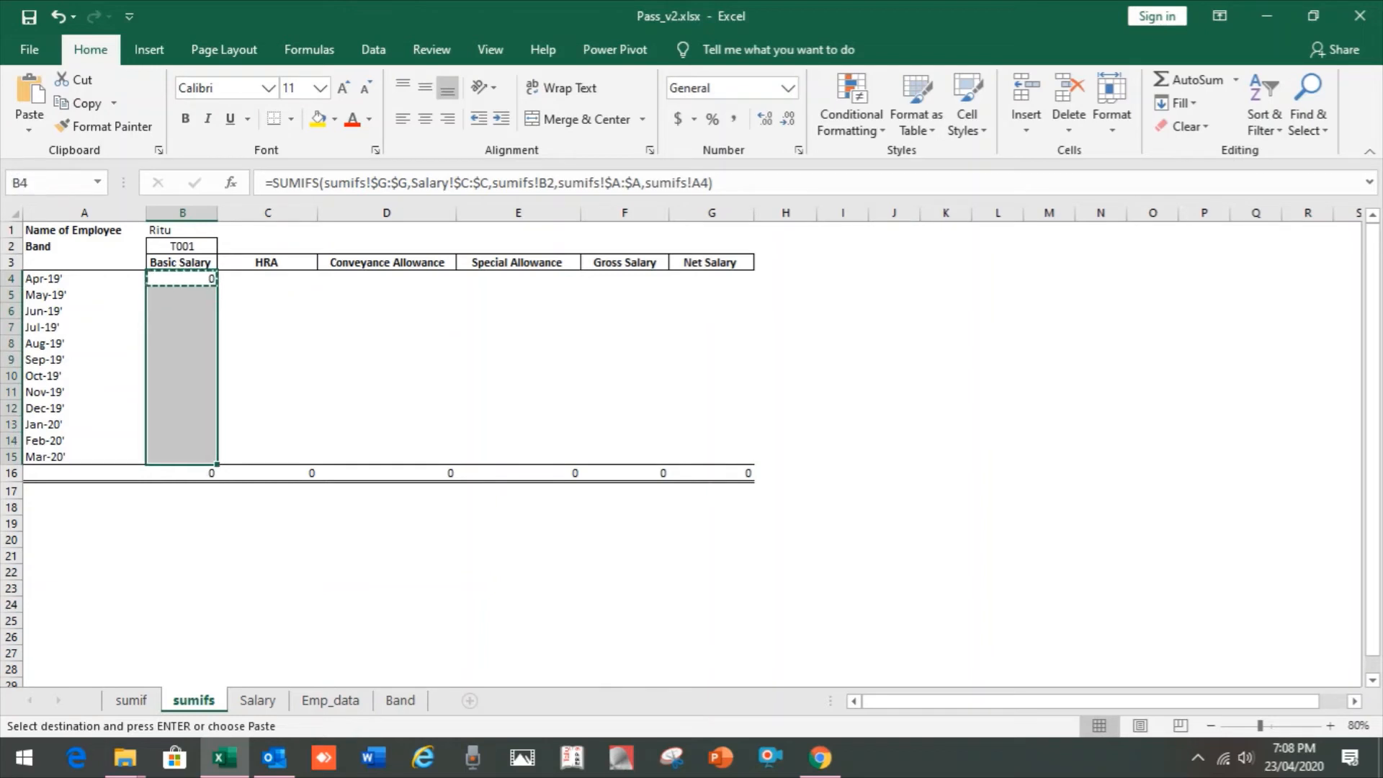
key("ctrl+v")
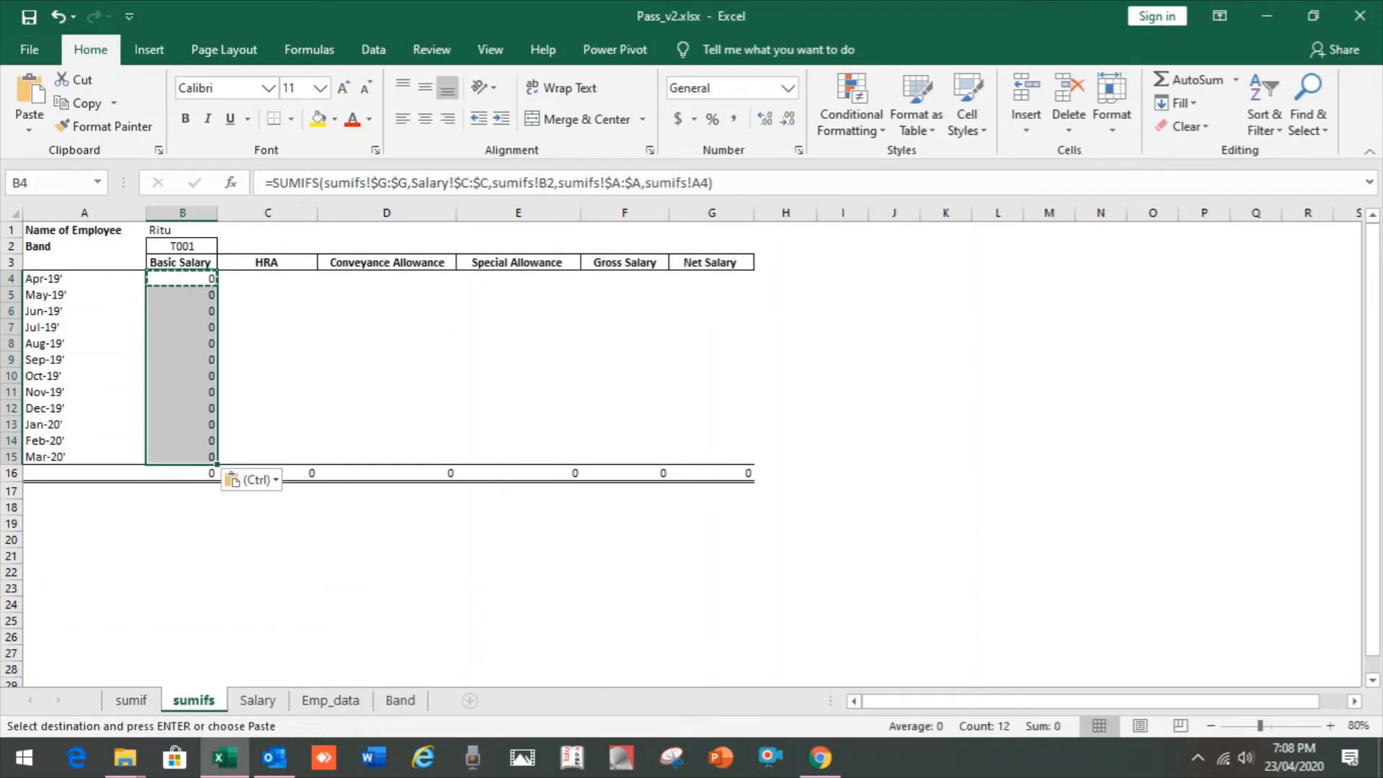
key("Return")
- Change the sheet reference of the sum range in the B4 formula to salary, so it reads salary!$G:$G
key("Up")
key("F2")
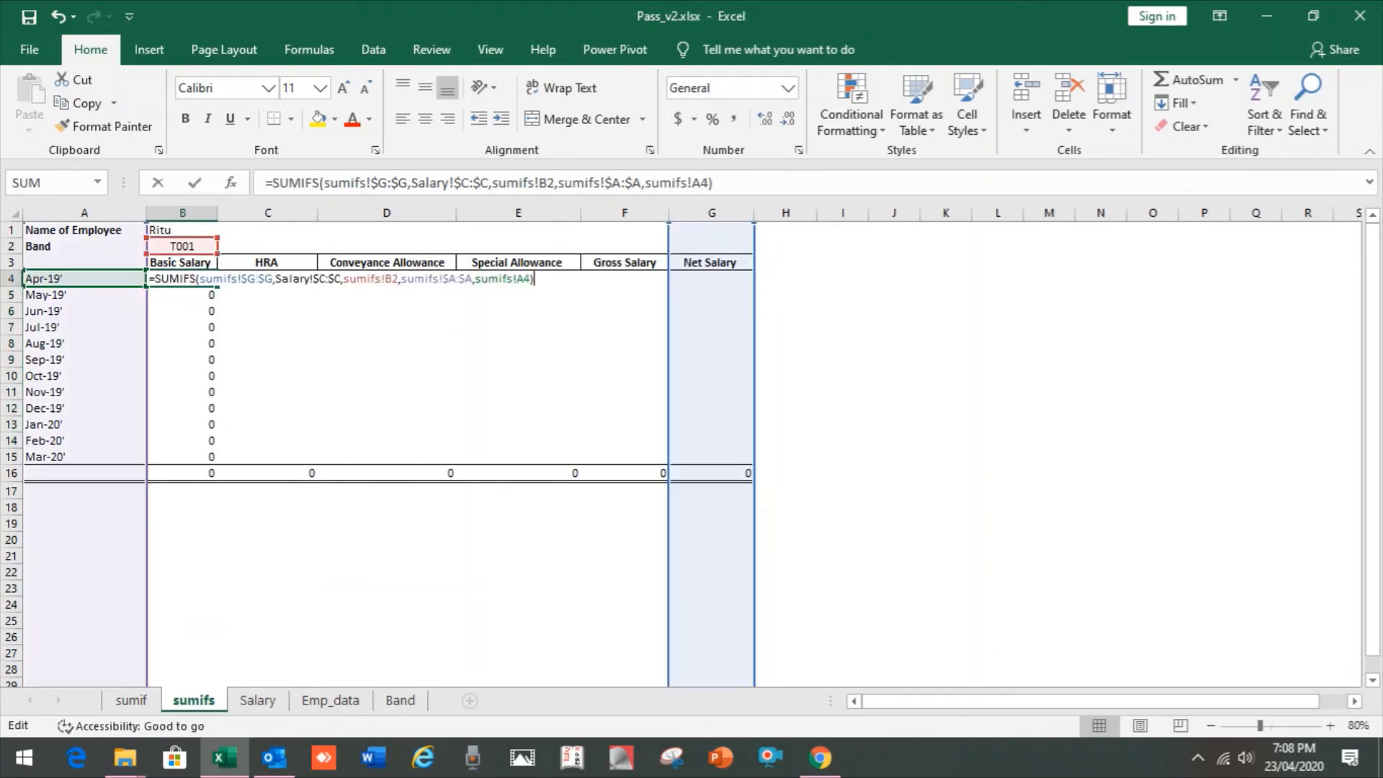
key("Escape")
key("F2")
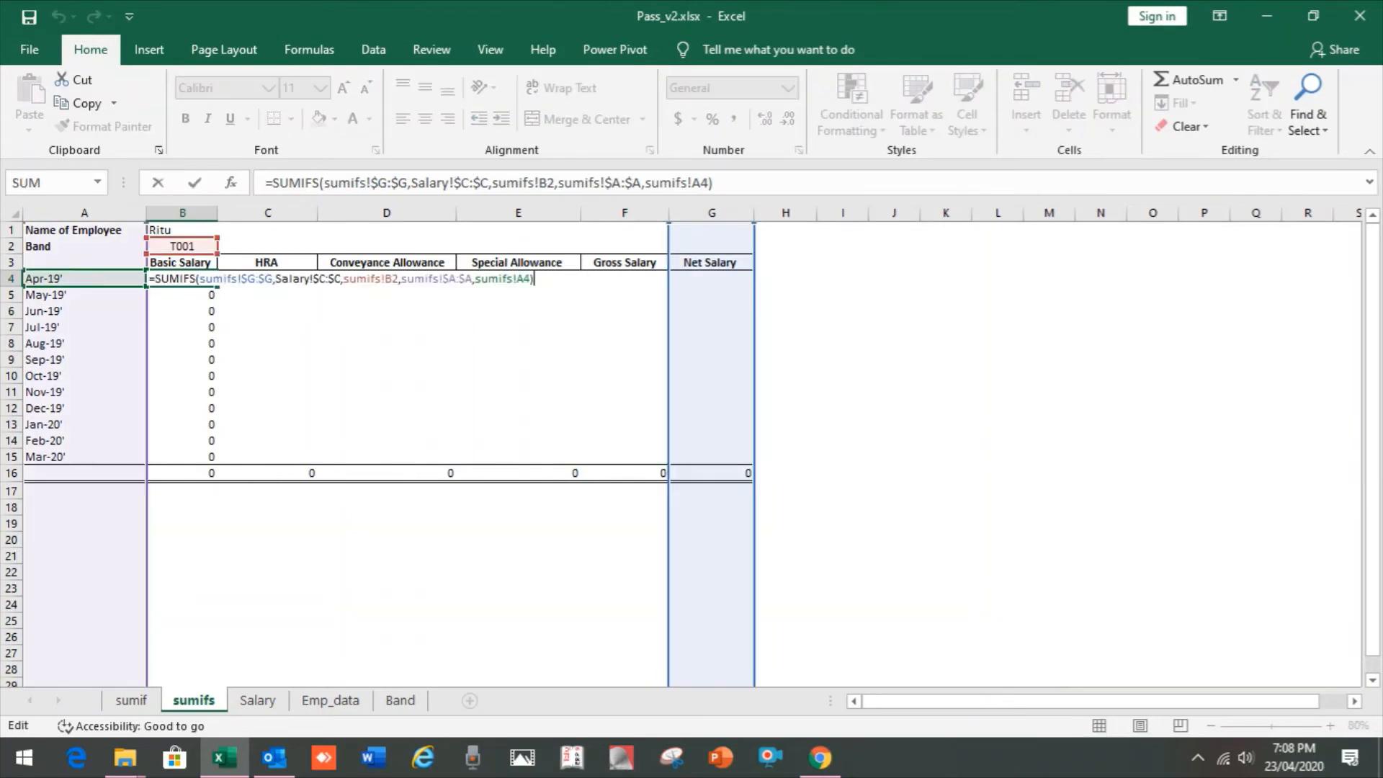
key("Left")
key("Left")
key("Left")
key("Left")
key("Left")
key("Left")
key("Left")
key("Left")
key("Left")
key("Left")
key("Left")
key("Left")
key("Left")
key("Left")
key("Left")
key("Left")
key("Left")
key("Left")
key("Left")
key("Left")
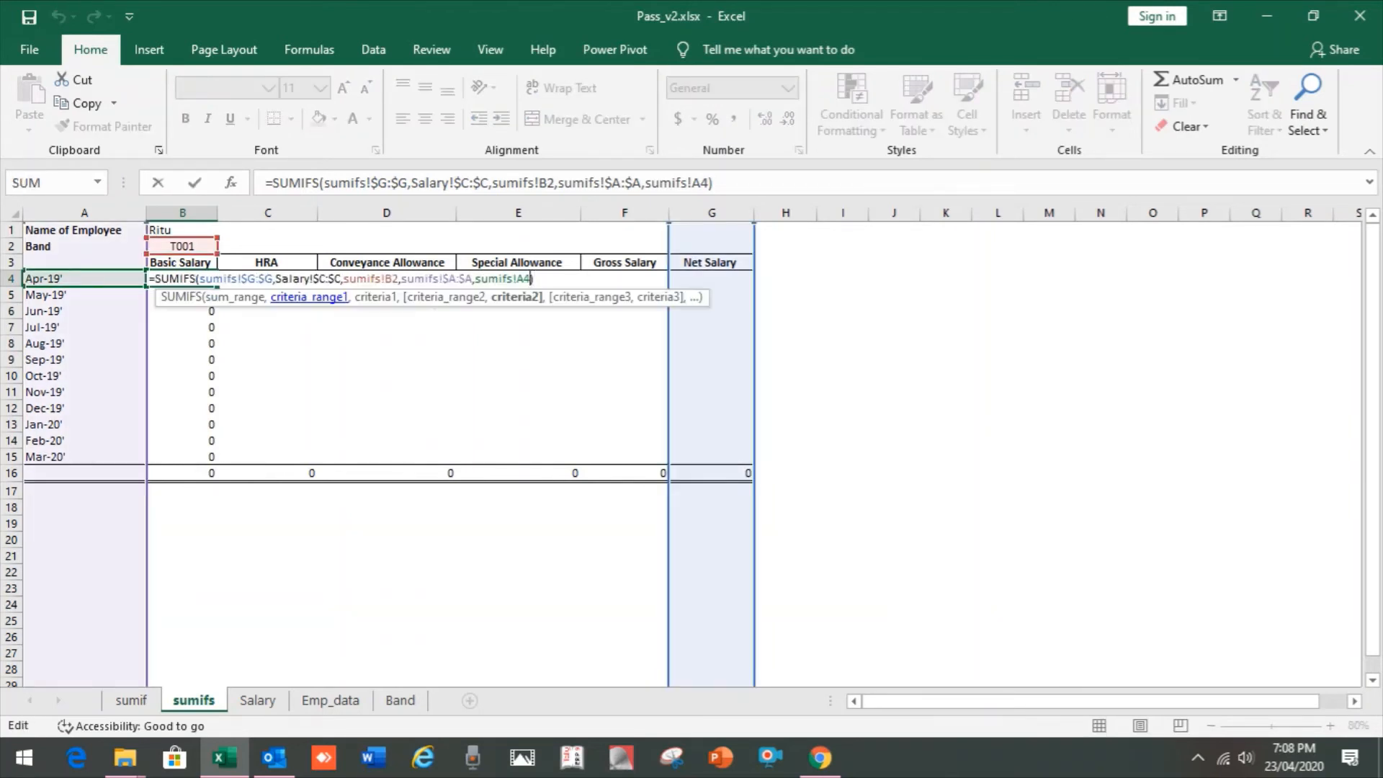
key("Left")
key("Left")
key("Left")
key("Left")
key("Left")
key("Left")
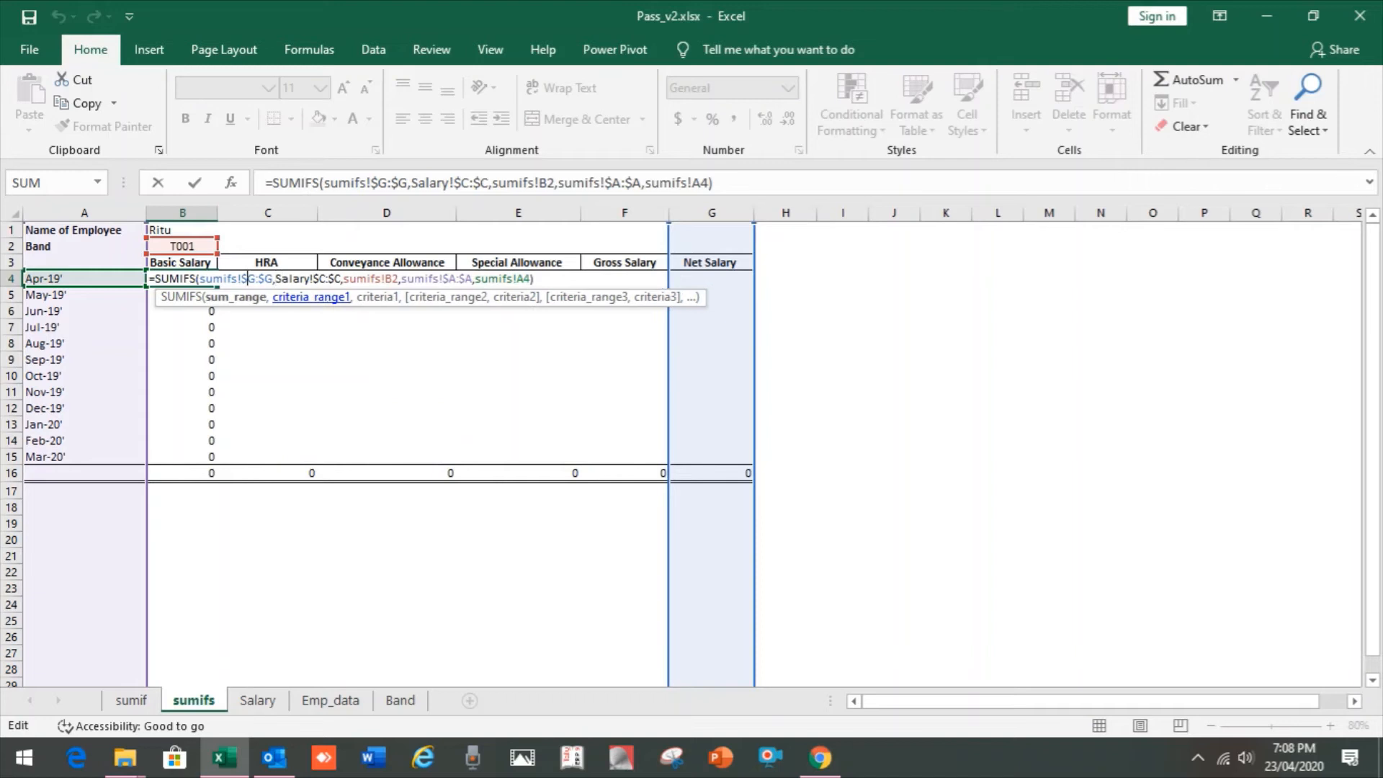
key("shift+Left")
key("shift+Left")
key("shift+Left")
key("shift+Left")
key("shift+Left")
type("alary")
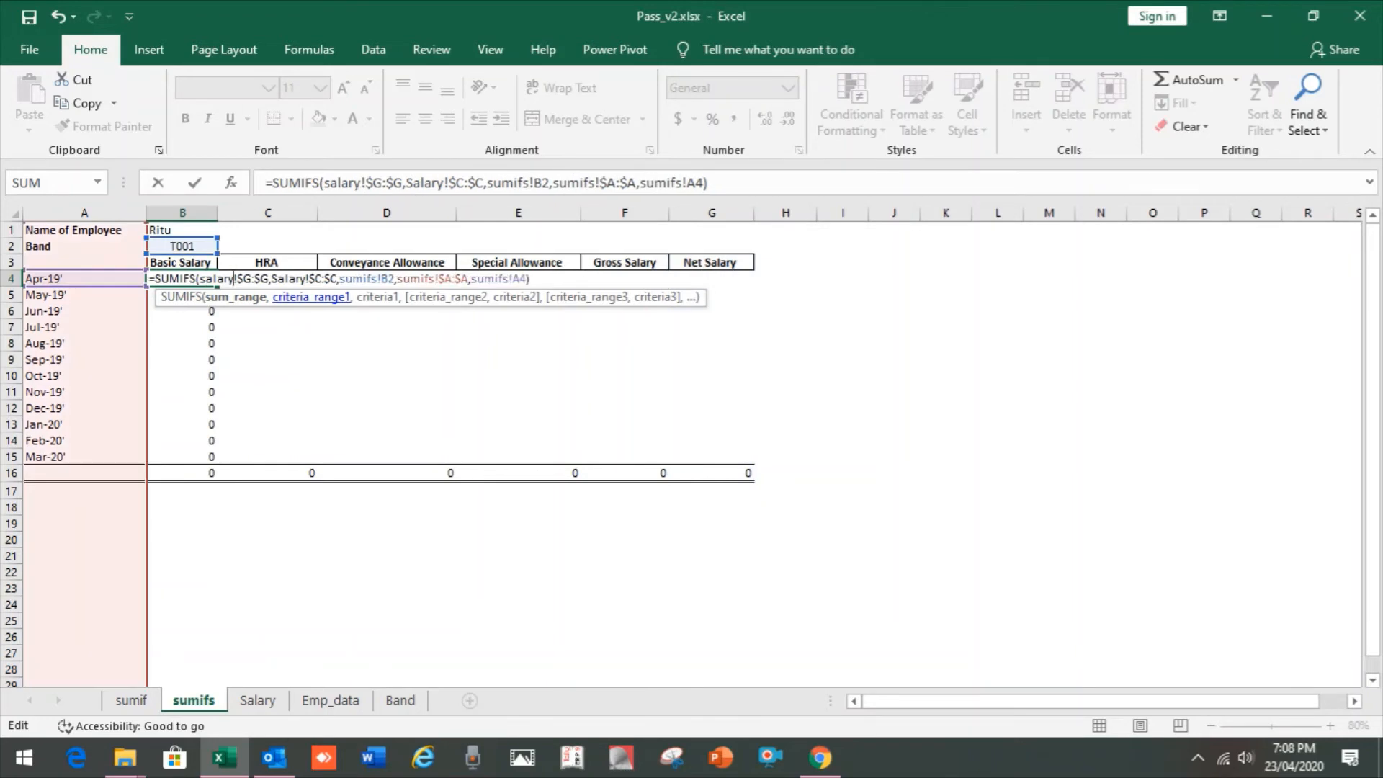
- Change the sheet reference of the second criteria range in the B4 formula to salary, so it reads salary!$A:$A
key("Right")
key("Right")
key("Right")
key("Right")
key("Right")
key("Right")
key("Right")
key("Right")
key("Right")
key("Right")
key("Right")
key("Right")
key("Right")
key("Right")
key("Right")
key("Right")
key("Right")
key("Right")
key("Right")
key("Right")
key("Right")
key("Right")
key("Right")
key("Right")
key("Right")
key("Right")
key("Right")
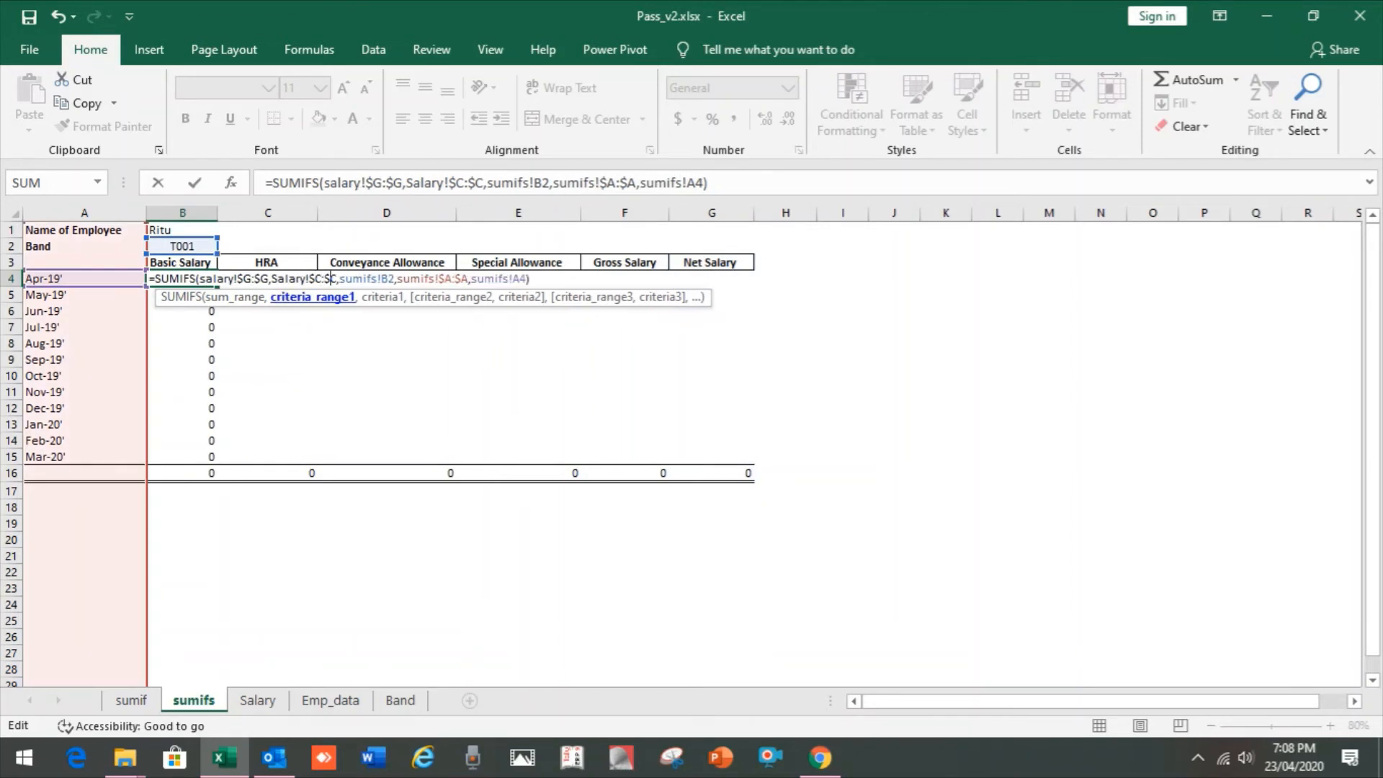
key("shift+Right")
key("shift+Right")
key("shift+Right")
key("shift+Right")
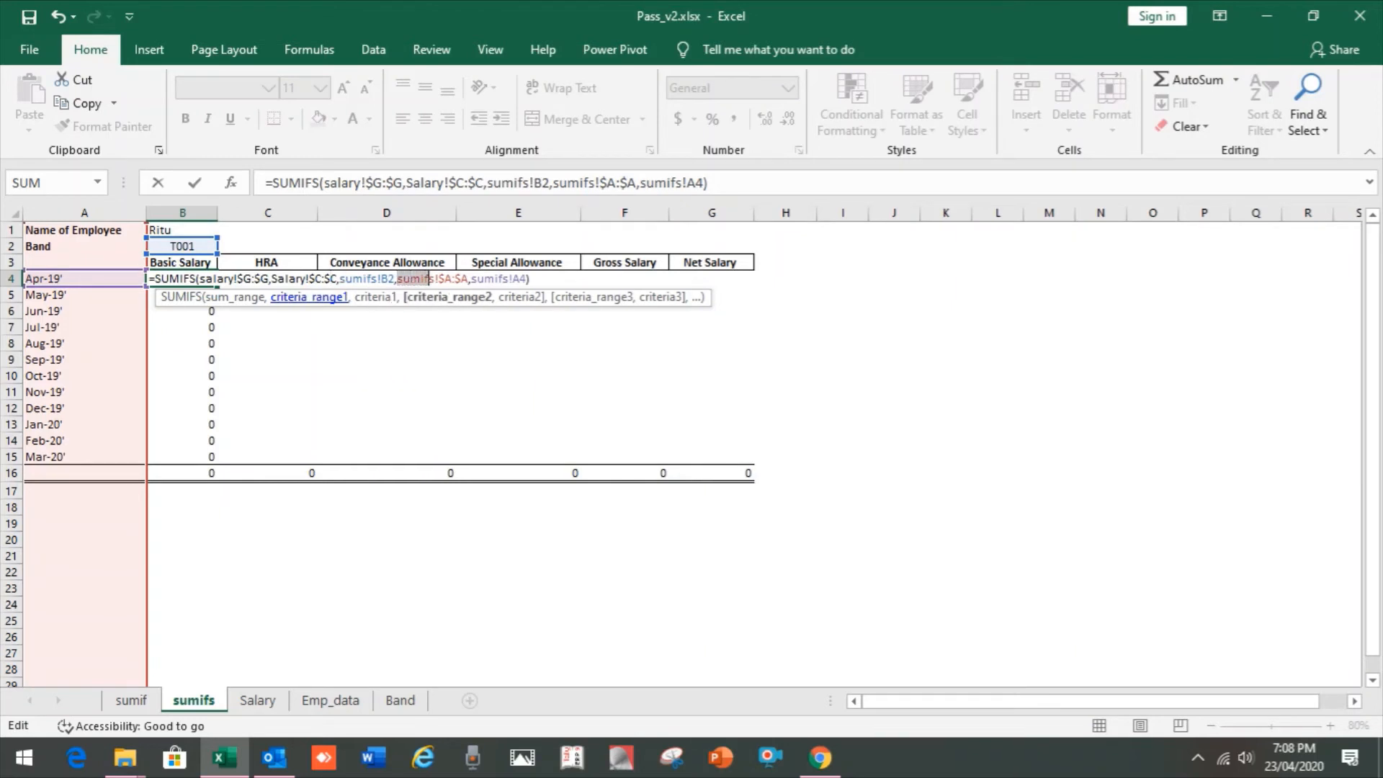
type("salary")
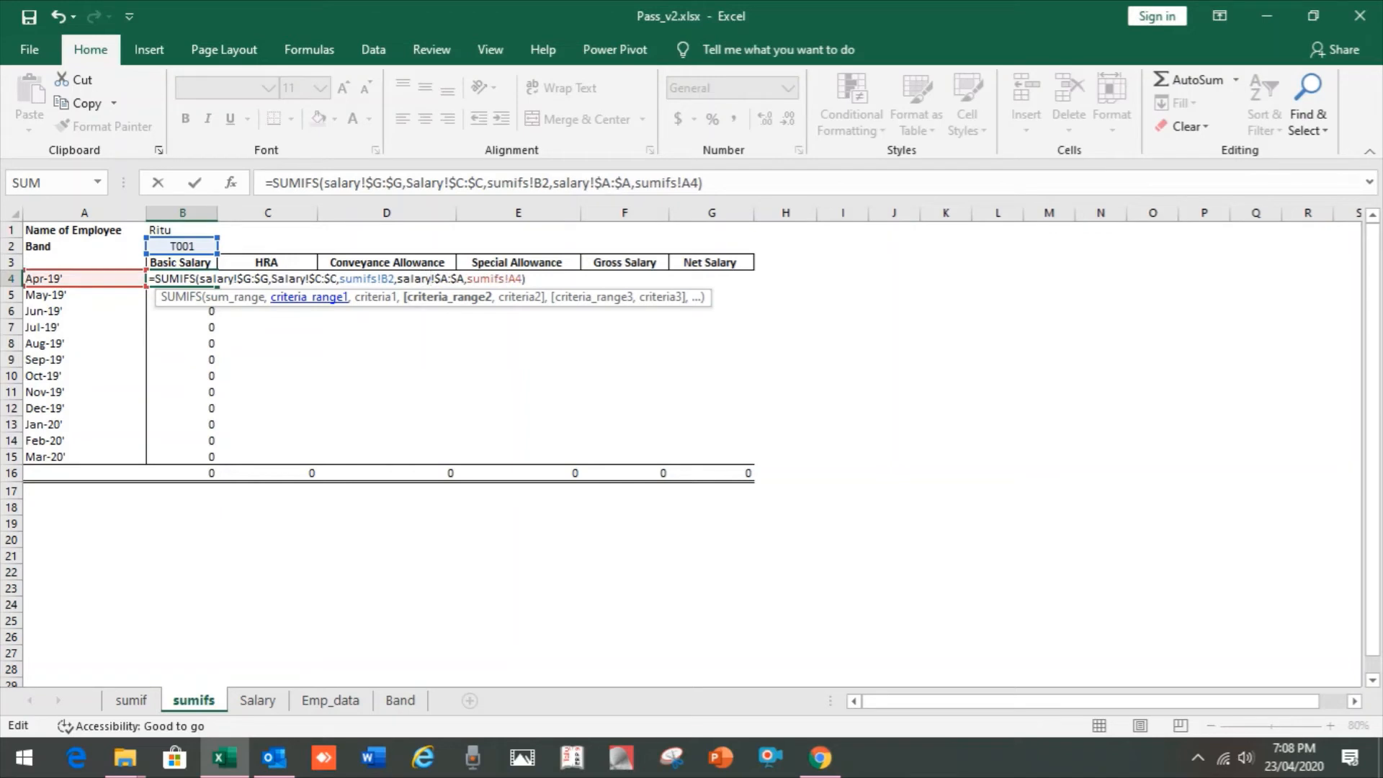
key("Return")
key("Up")
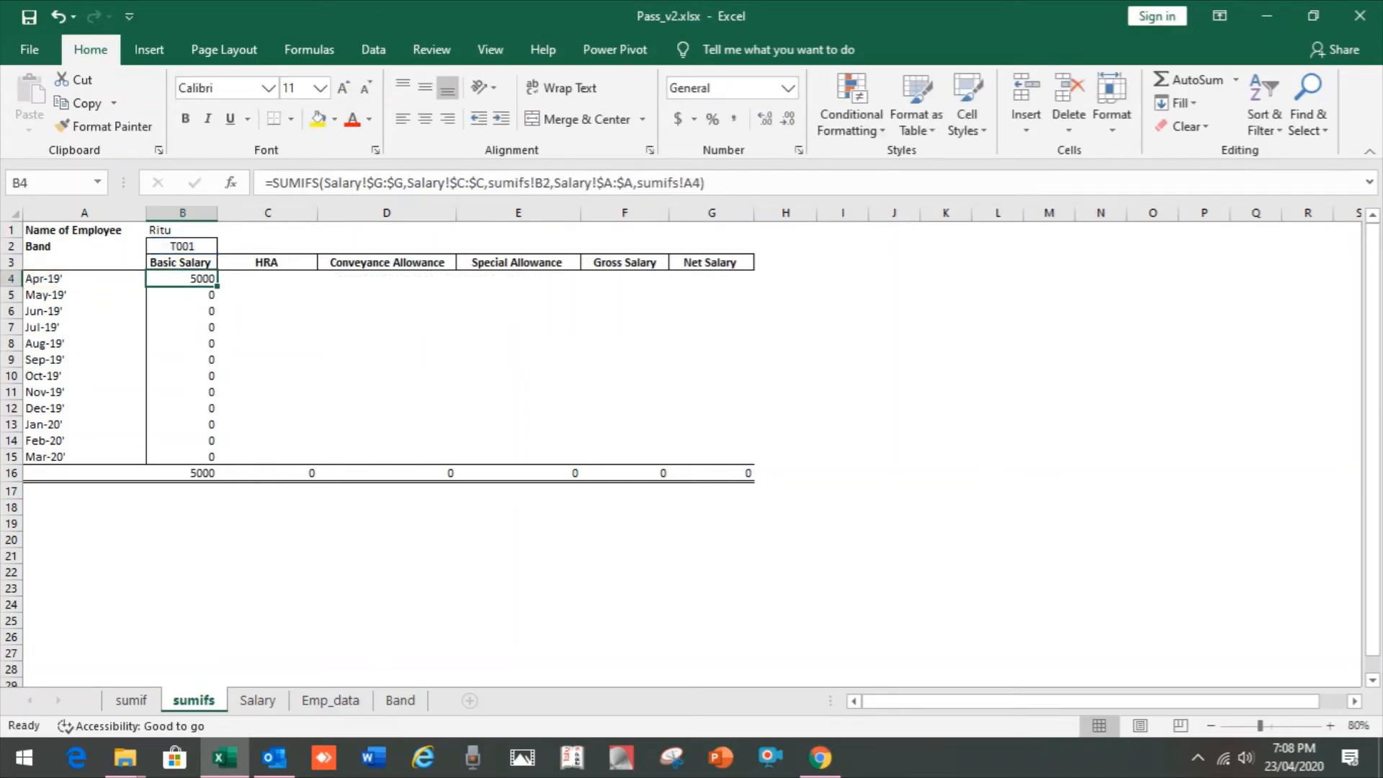
- Copy the corrected B4 formula down the Basic Salary column through B15
key("ctrl+c")
key("ctrl+shift+Down")
key("shift+Up")
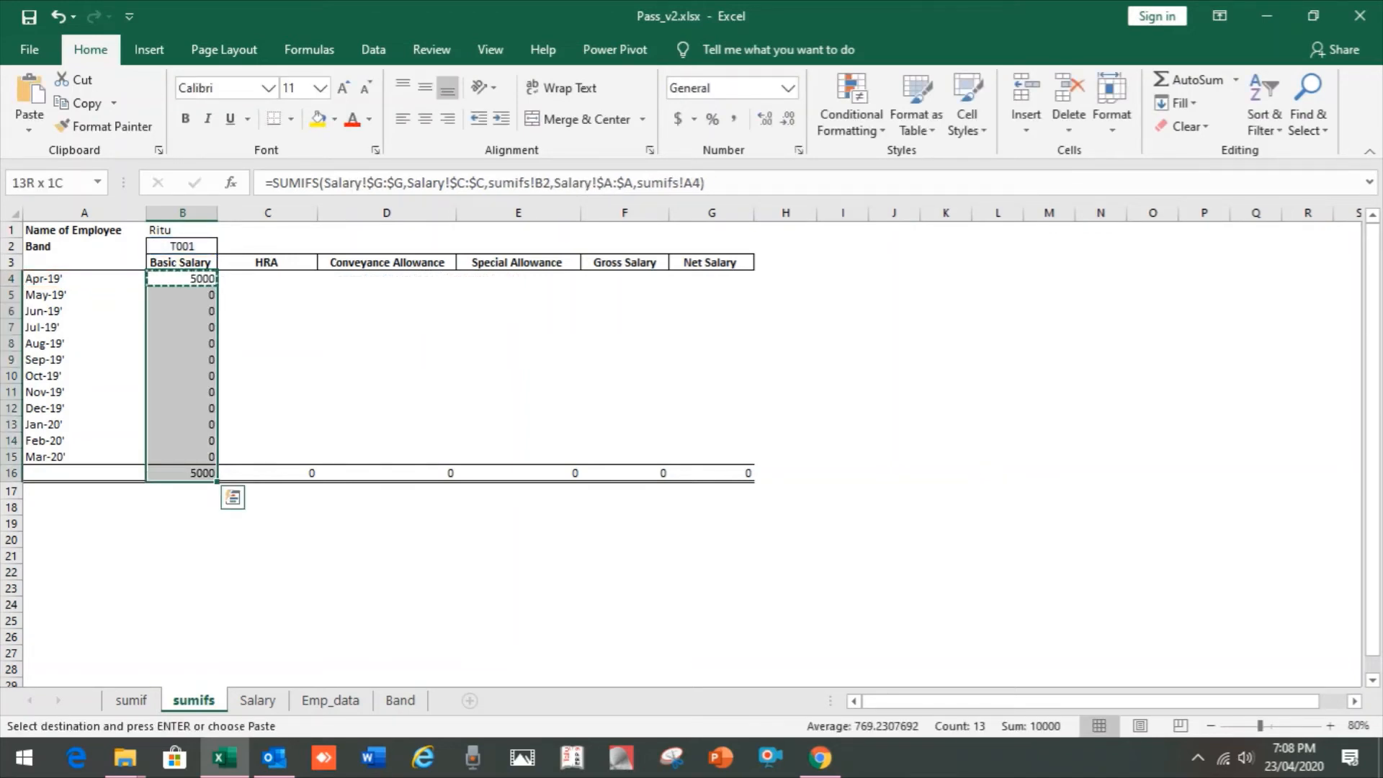
key("ctrl+v")
key("Escape")
key("Down")
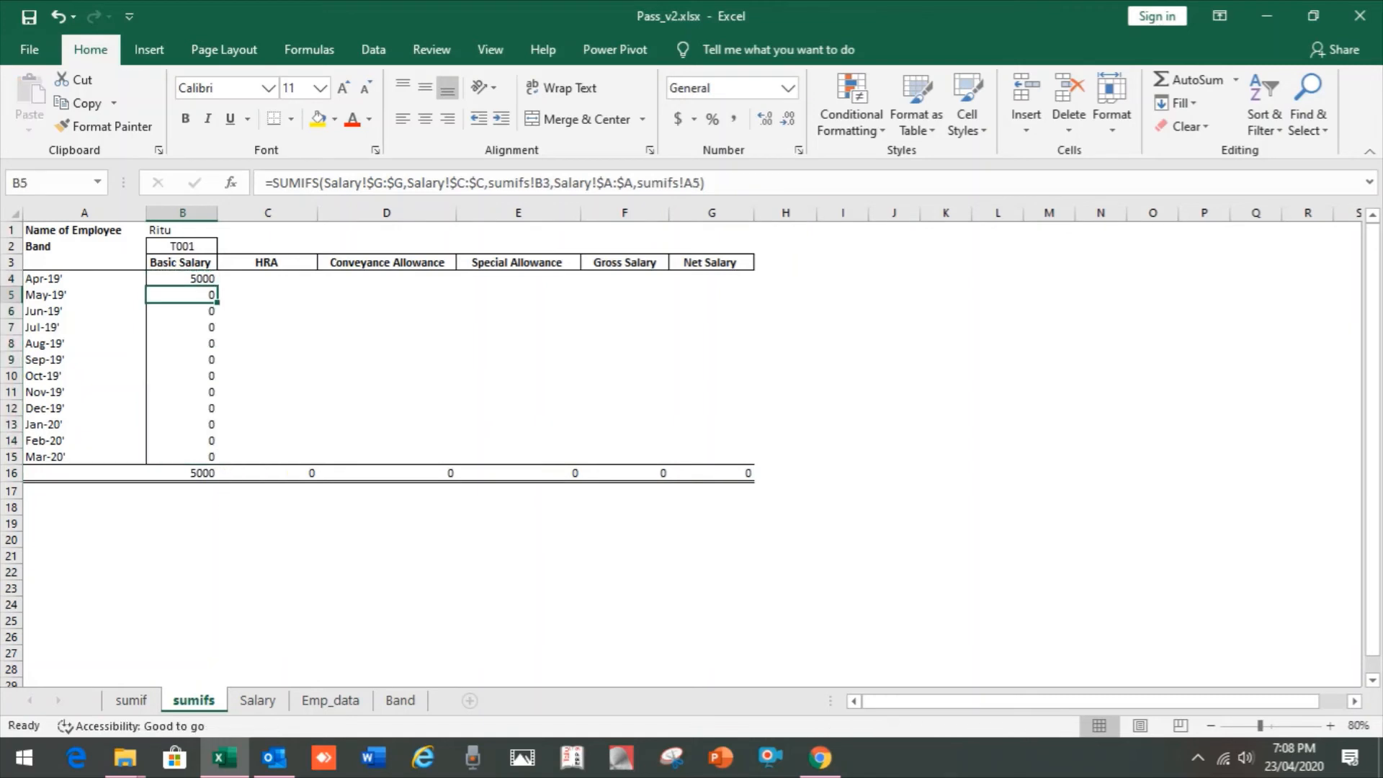
- Set the first criterion in the B5 formula to the absolute reference sumifs!$B$2
key("F2")
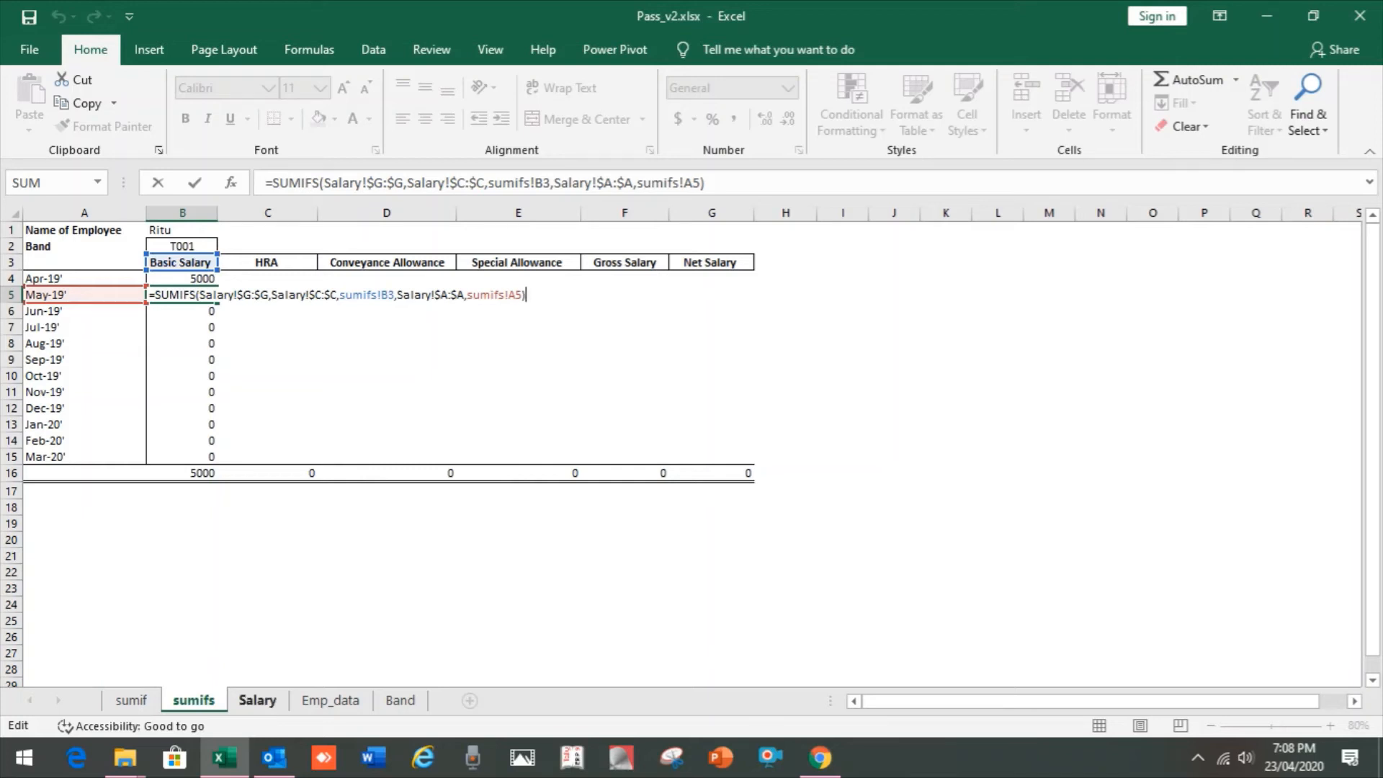
key("Return")
key("ctrl+Page_Down")
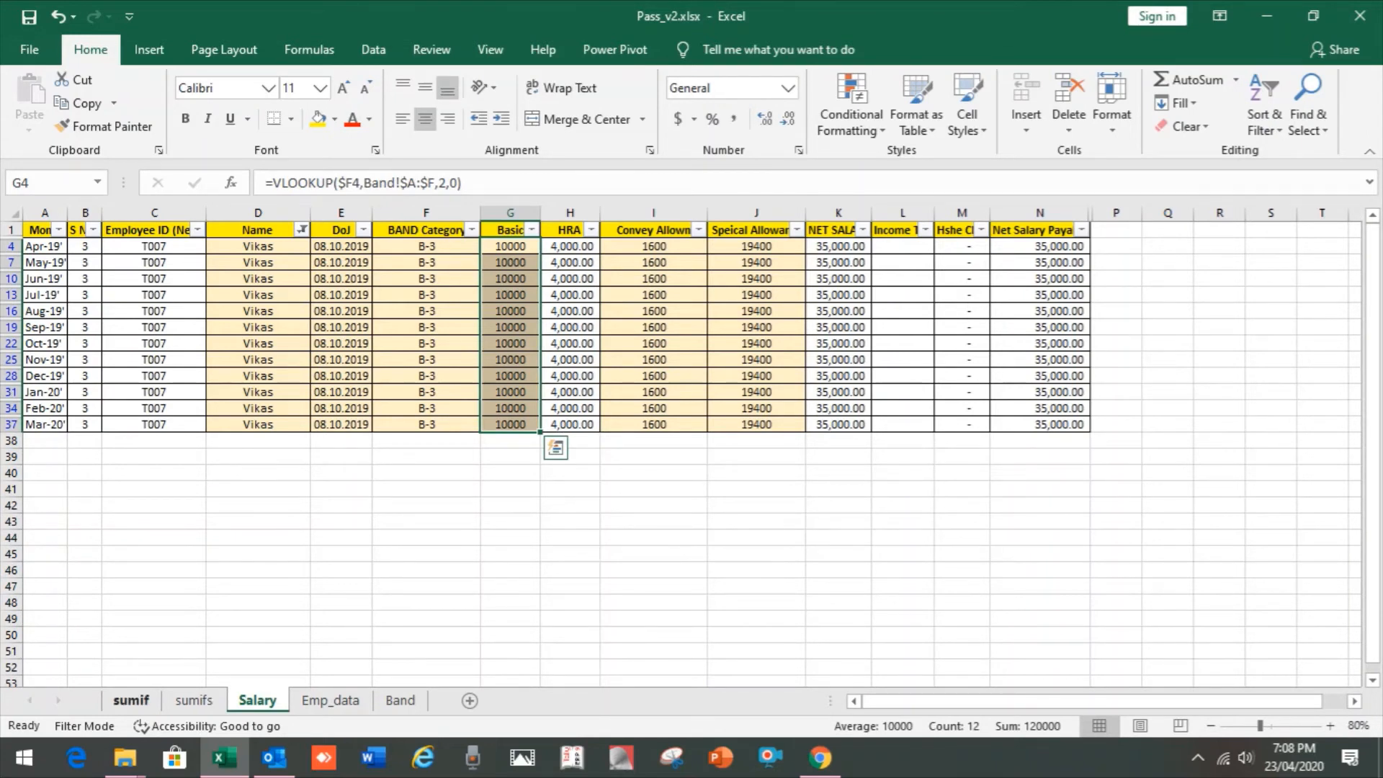
left_click(194, 700)
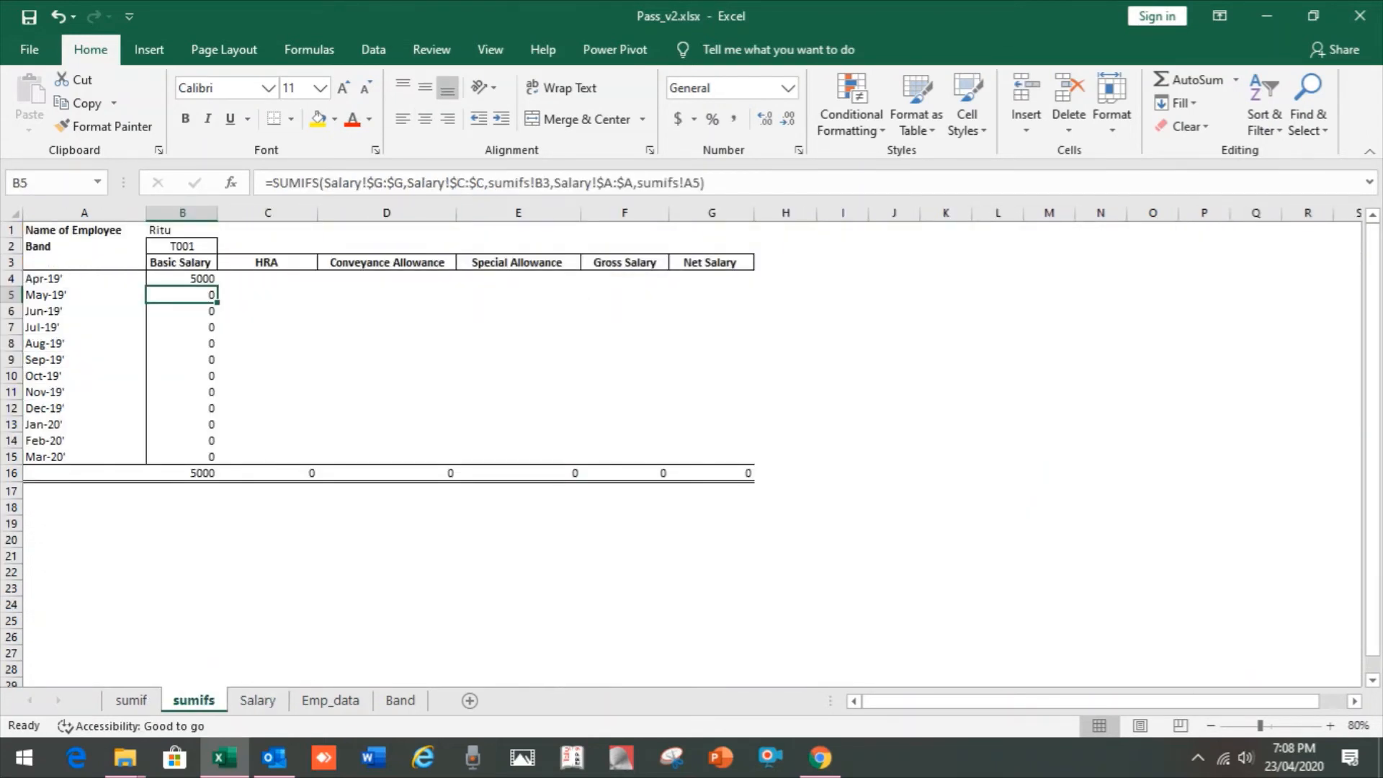
left_click(535, 183)
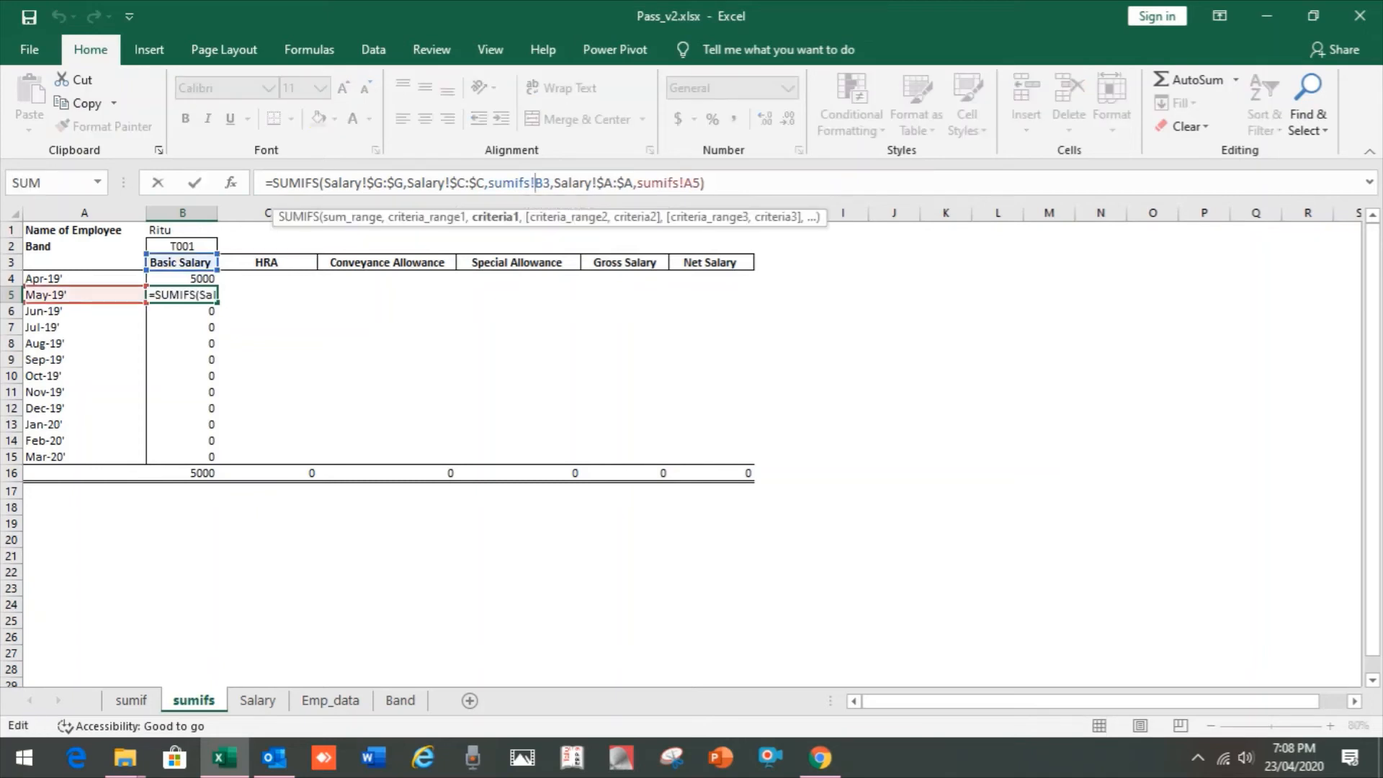
key("shift+Right")
key("shift+Right")
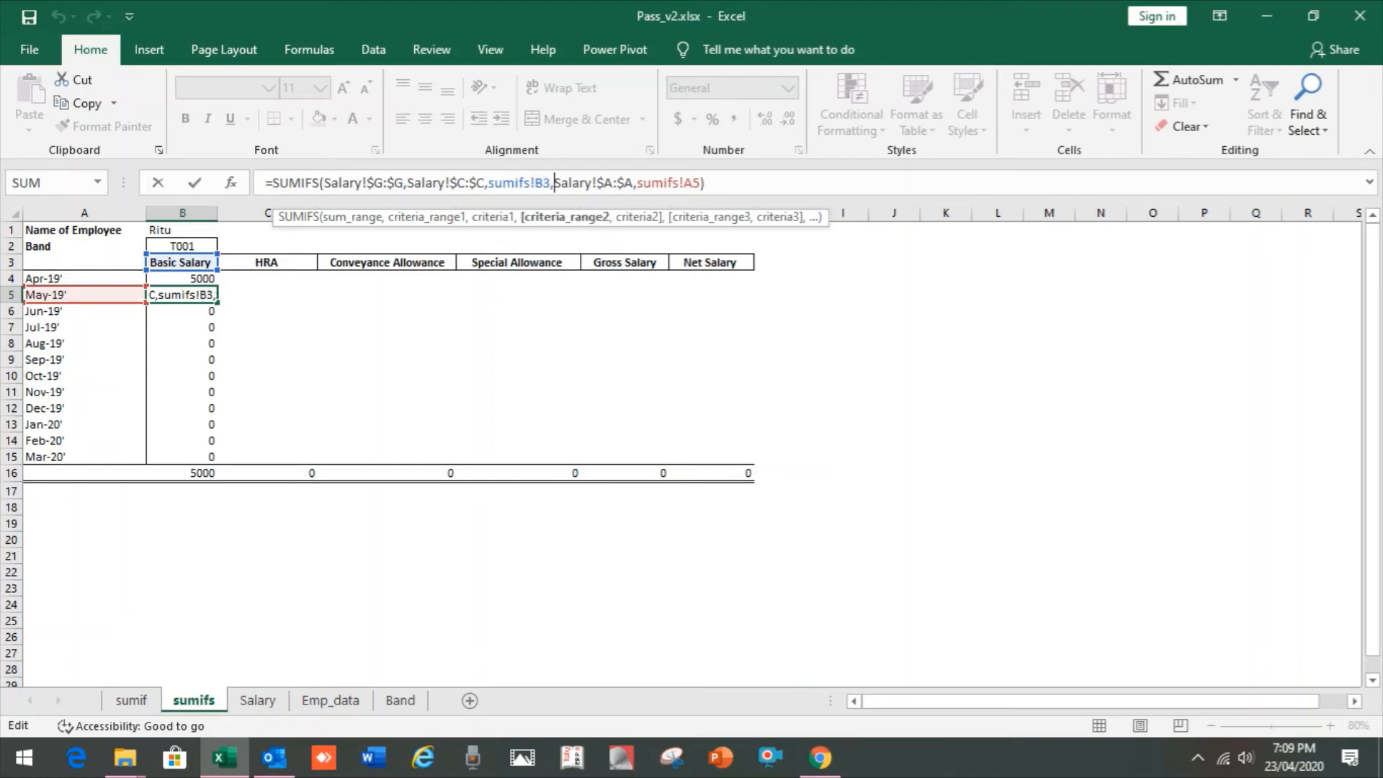
type("B2")
key("F4")
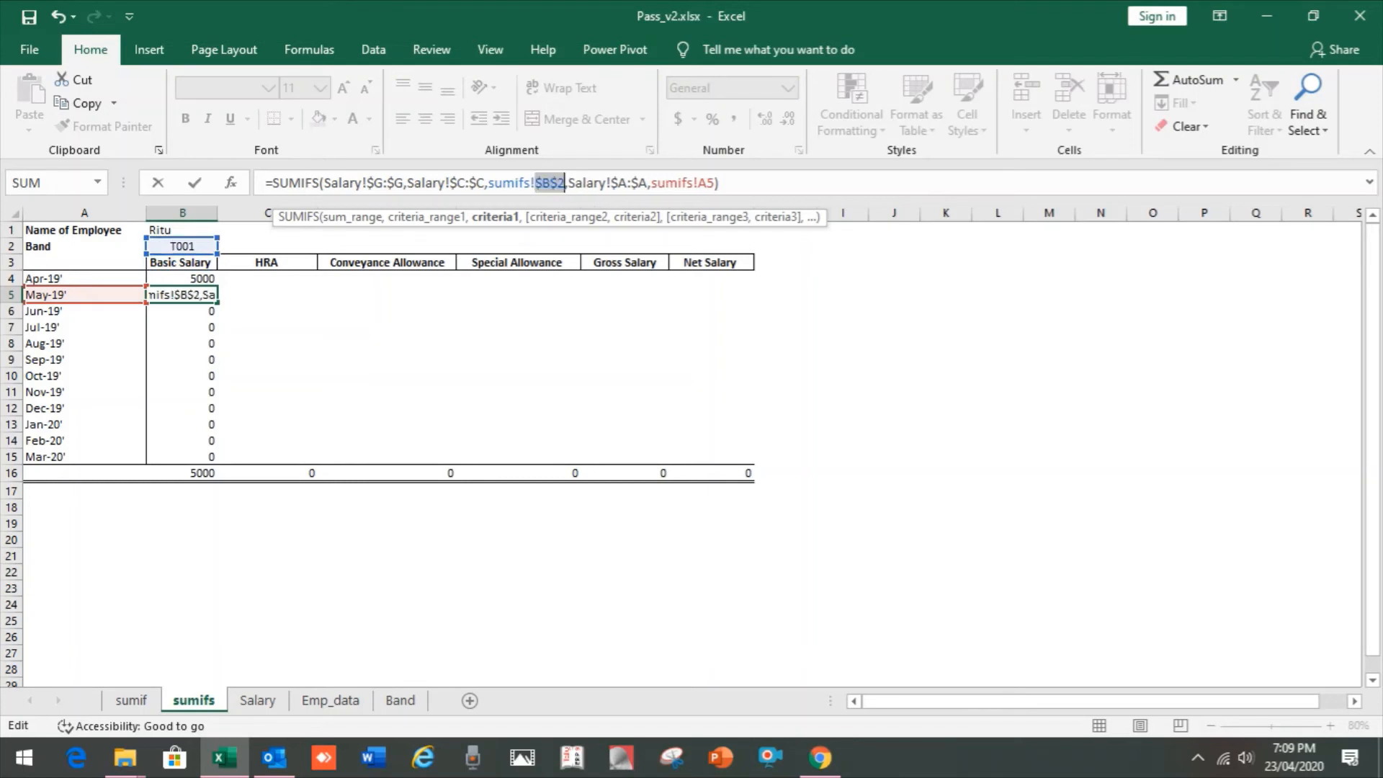
key("Return")
key("Up")
- Copy the B5 formula down the remaining months of the Basic Salary column through B15
key("ctrl+c")
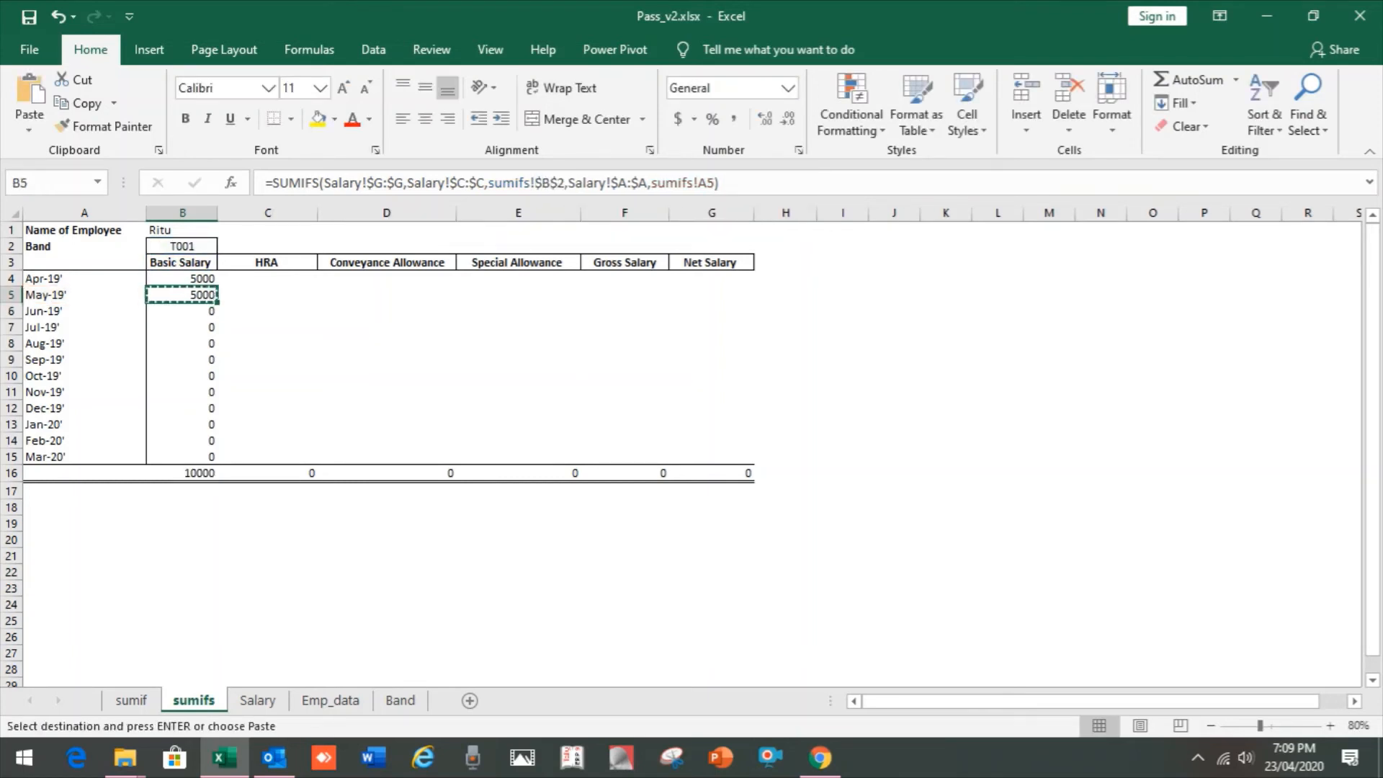
key("ctrl+shift+Down")
key("shift+Up")
key("ctrl+v")
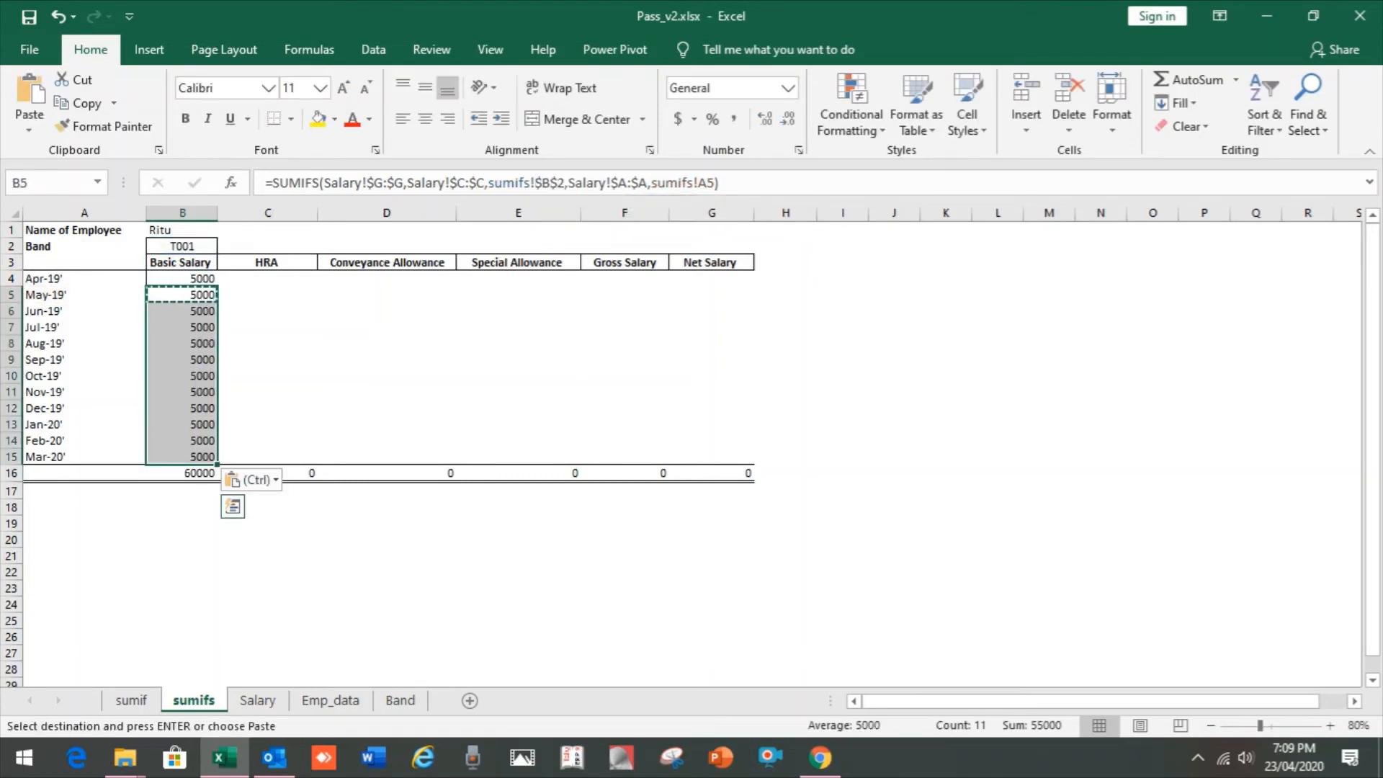
key("Escape")
key("Down")
- Copy the Basic Salary formulas in B4:B15 into the HRA column, starting at C4
key("Up")
key("Up")
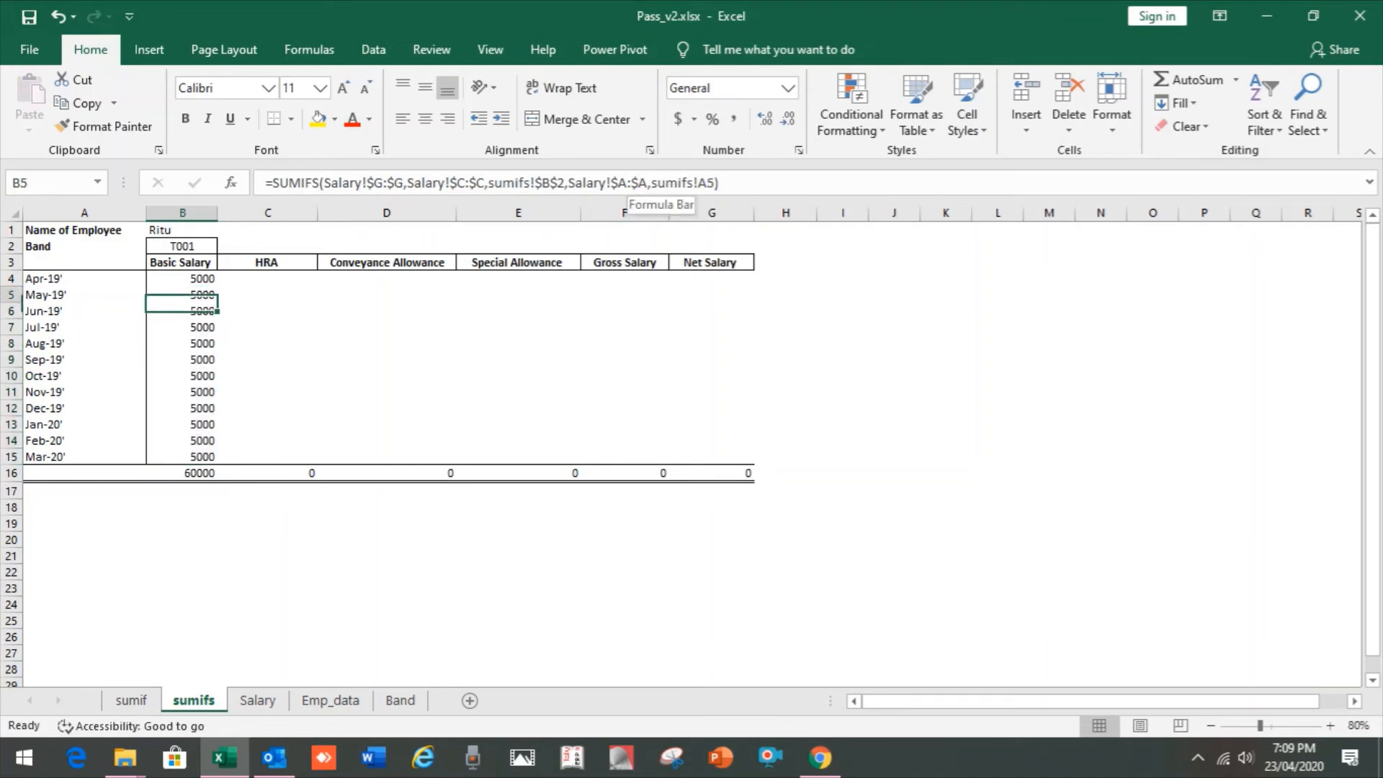
key("ctrl+shift+Down")
key("shift+Up")
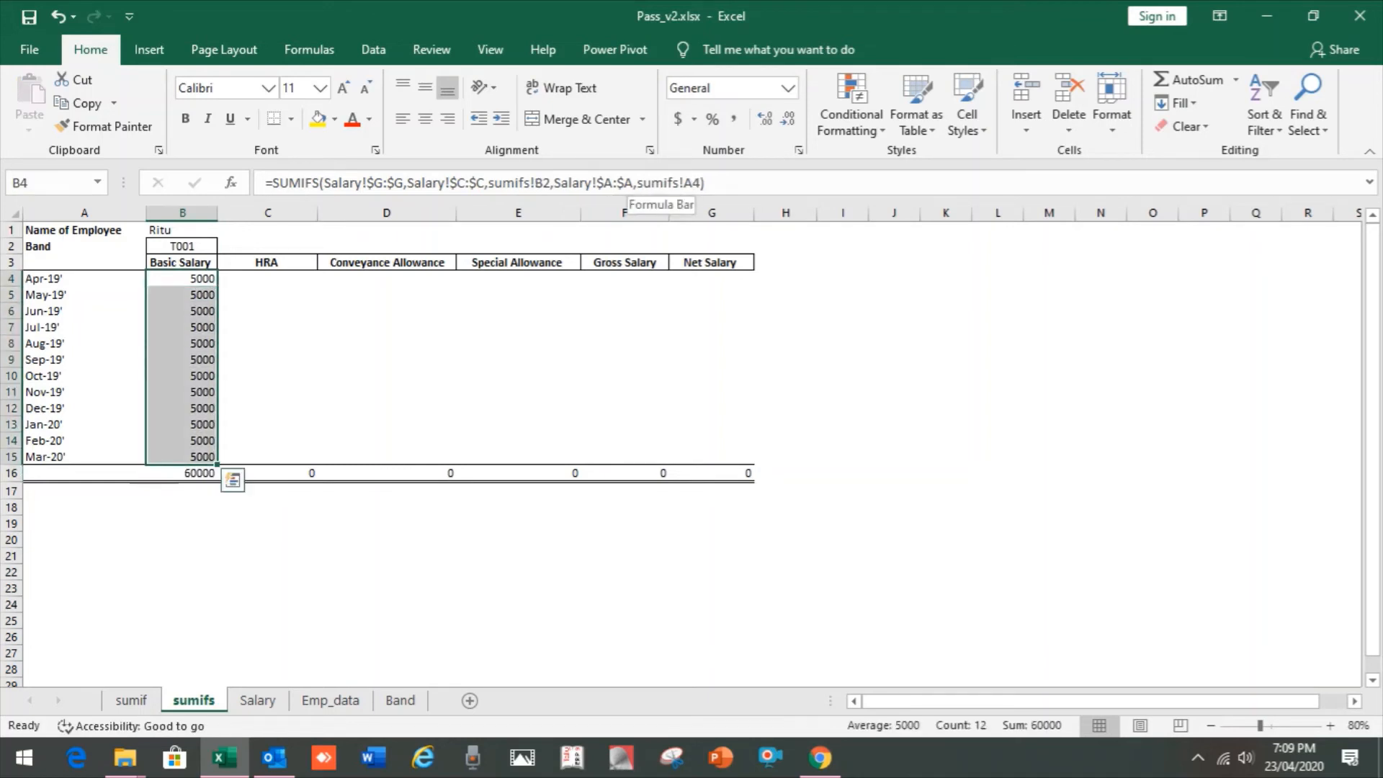
key("ctrl+c")
key("Right")
key("ctrl+v")
key("Escape")
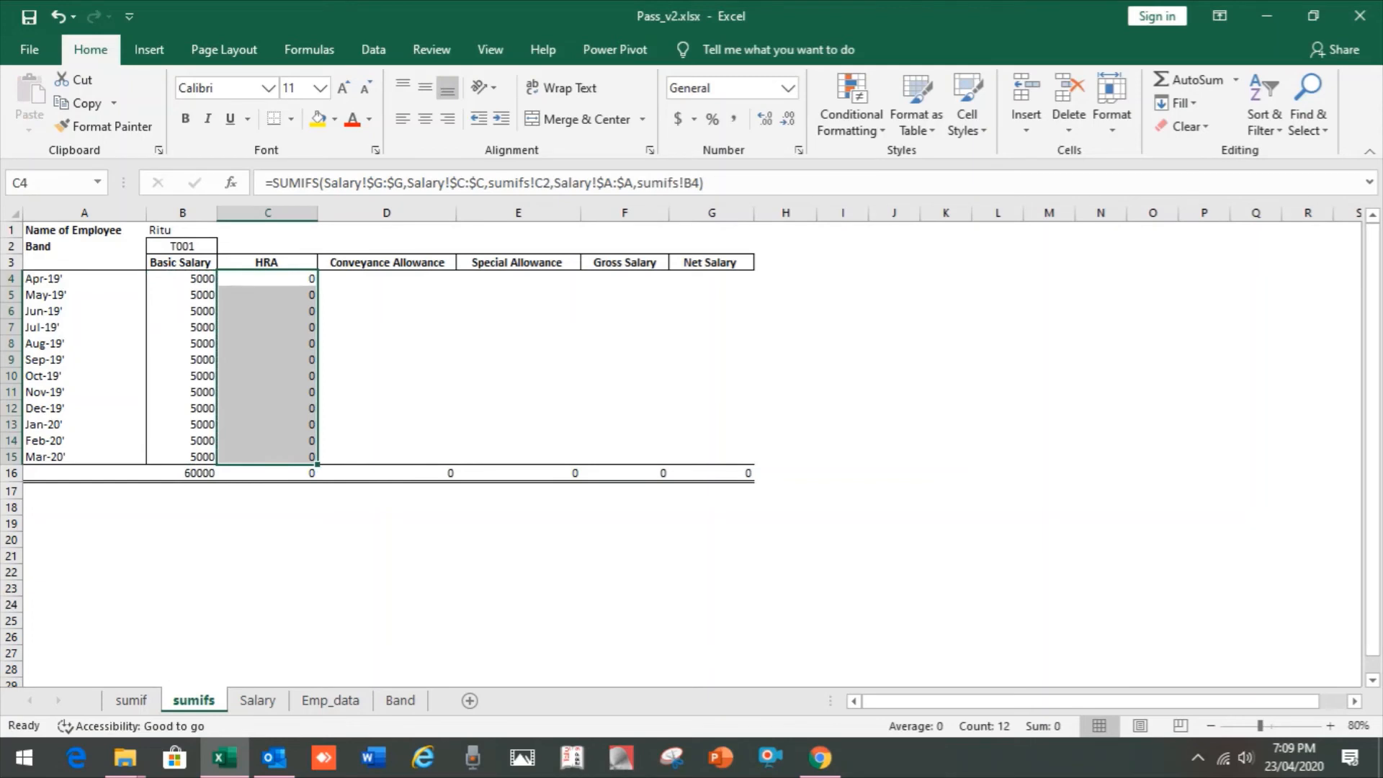
- Set the first criterion in the C4 formula to the absolute reference sumifs!$B$2
key("Up")
key("Down")
key("F2")
key("Left")
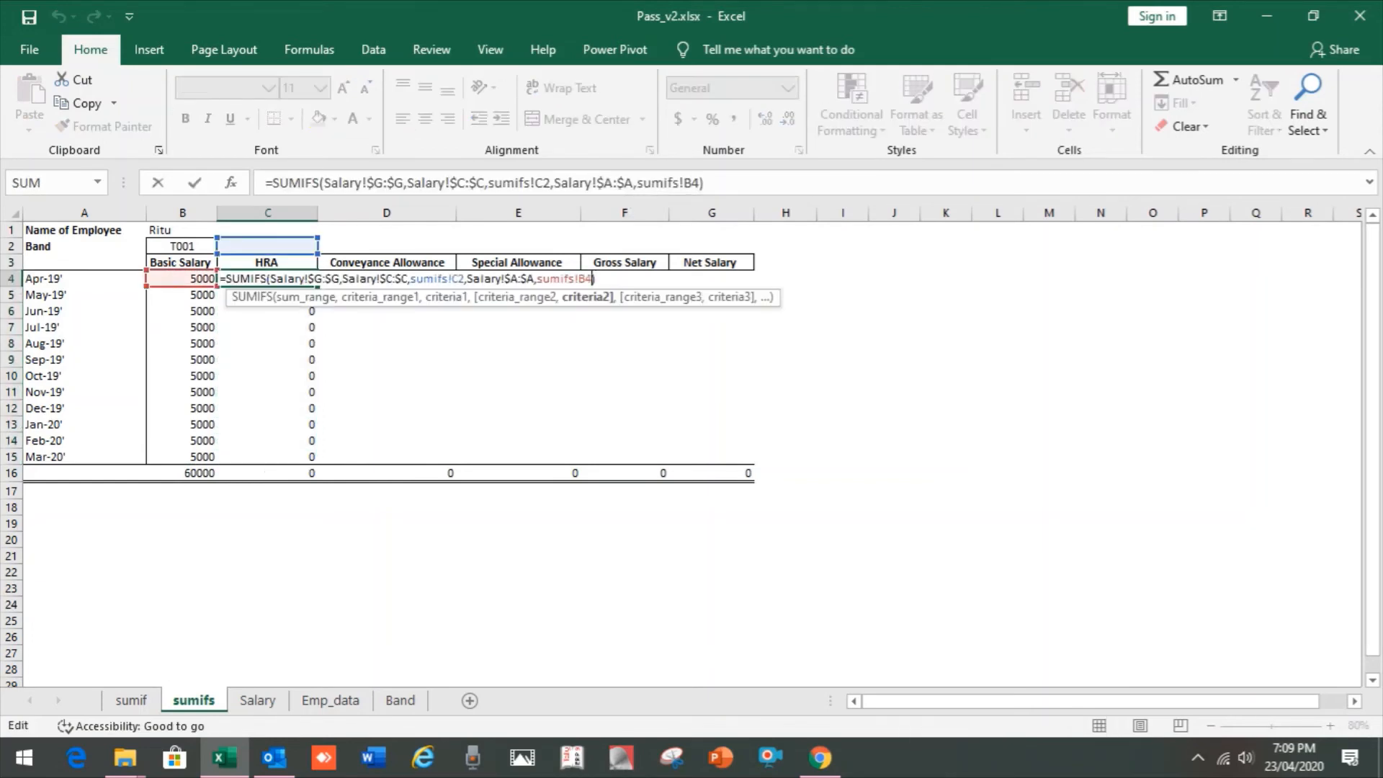
key("Left")
key("Left")
key("Left")
key("Left")
key("Left")
key("Left")
key("Left")
key("Left")
key("Left")
key("Left")
key("Left")
key("Left")
key("Left")
key("Left")
key("Left")
key("Left")
key("Left")
key("Left")
key("Left")
key("Left")
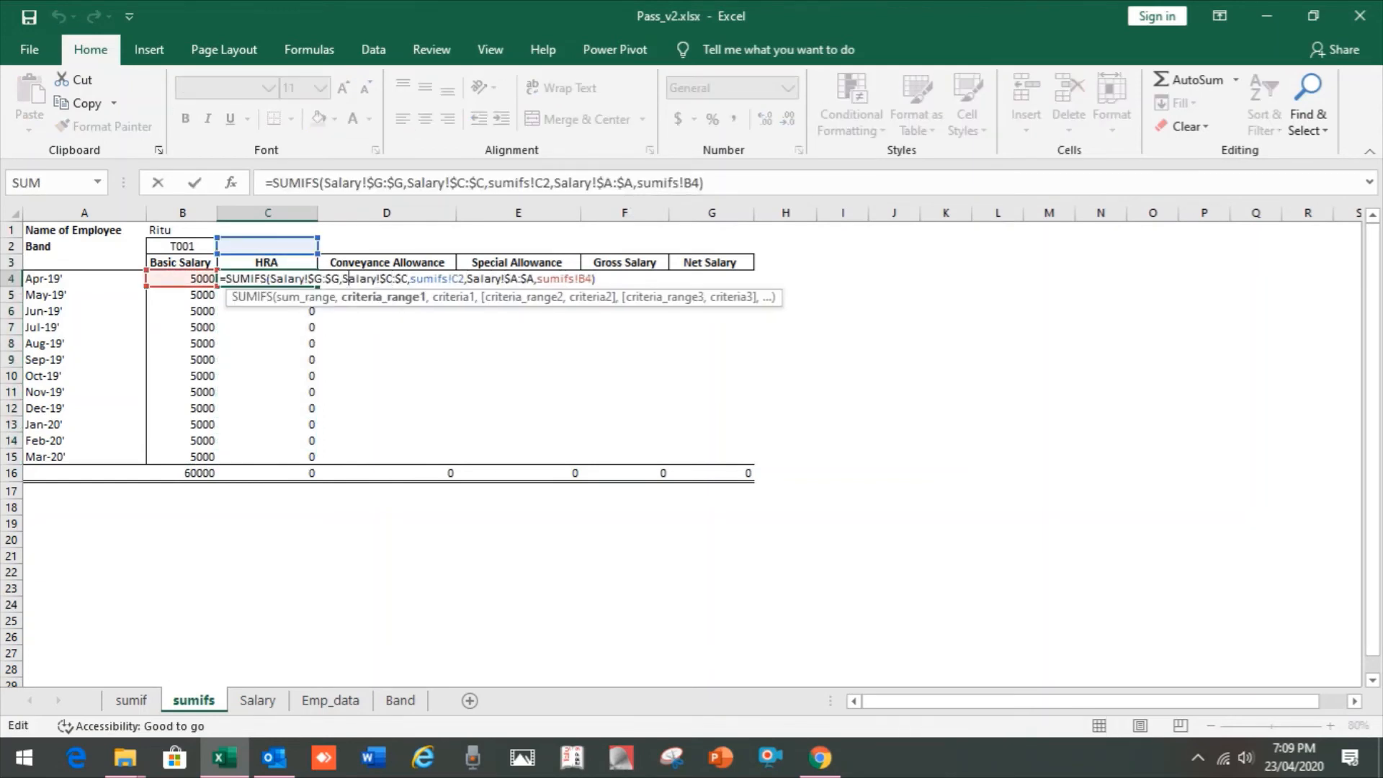
key("Right")
key("Right")
key("Right")
key("Right")
key("Right")
key("Right")
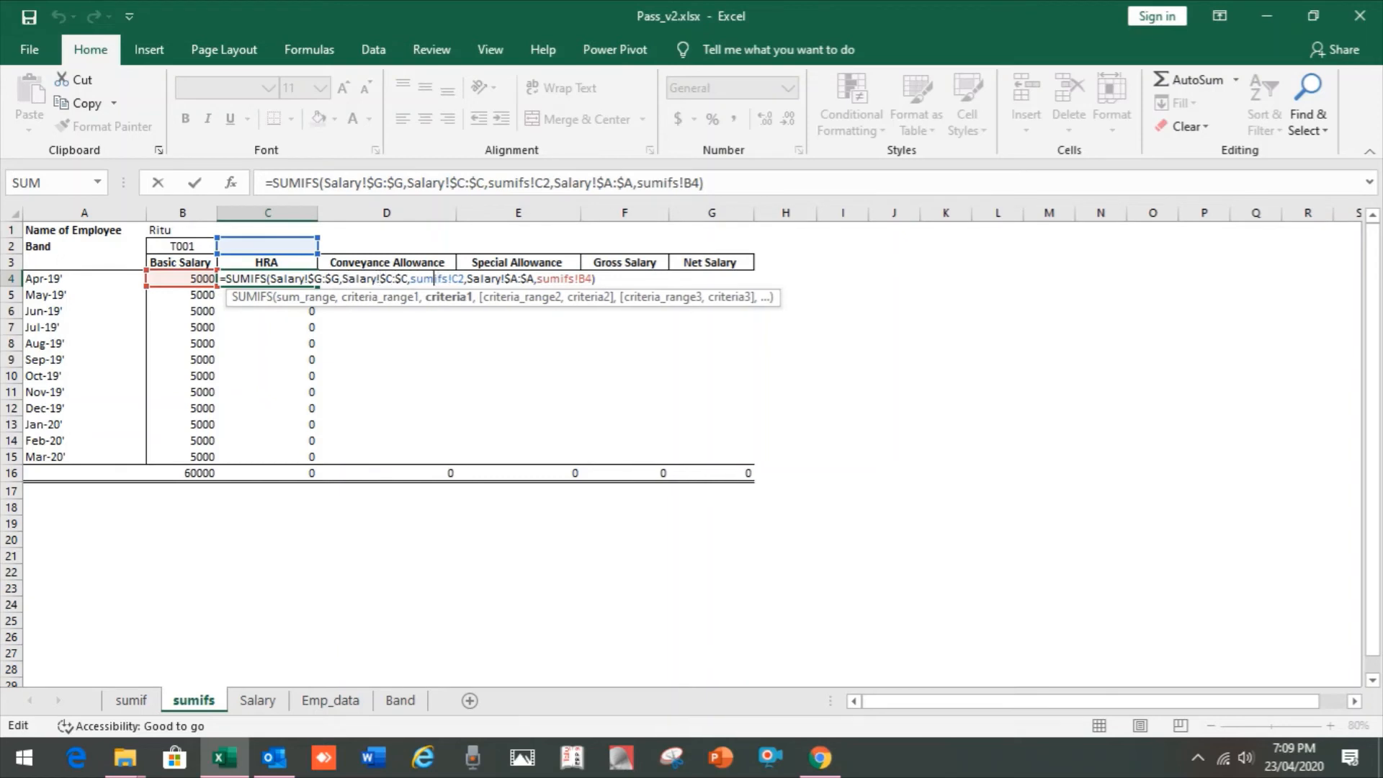
key("shift+Right")
key("shift+Right")
type("B")
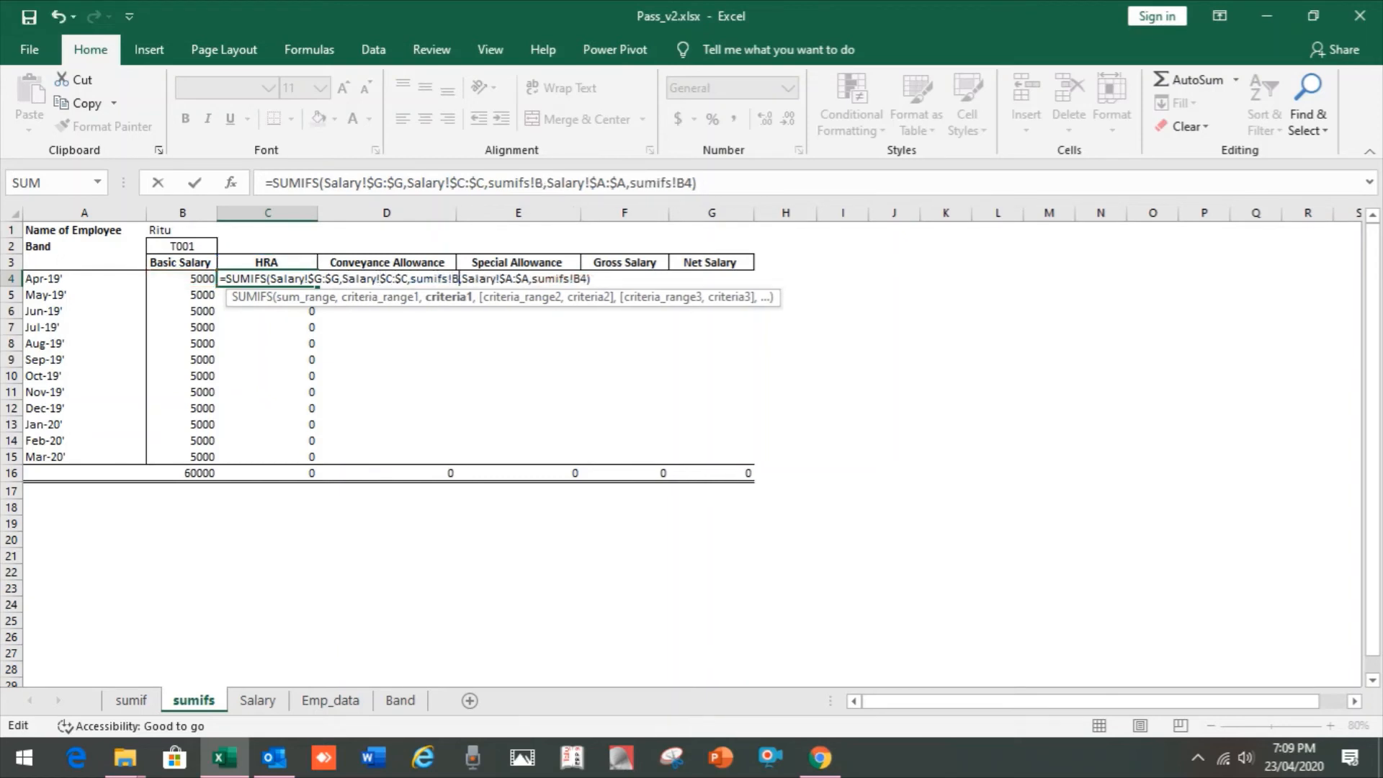
type("2")
key("F4")
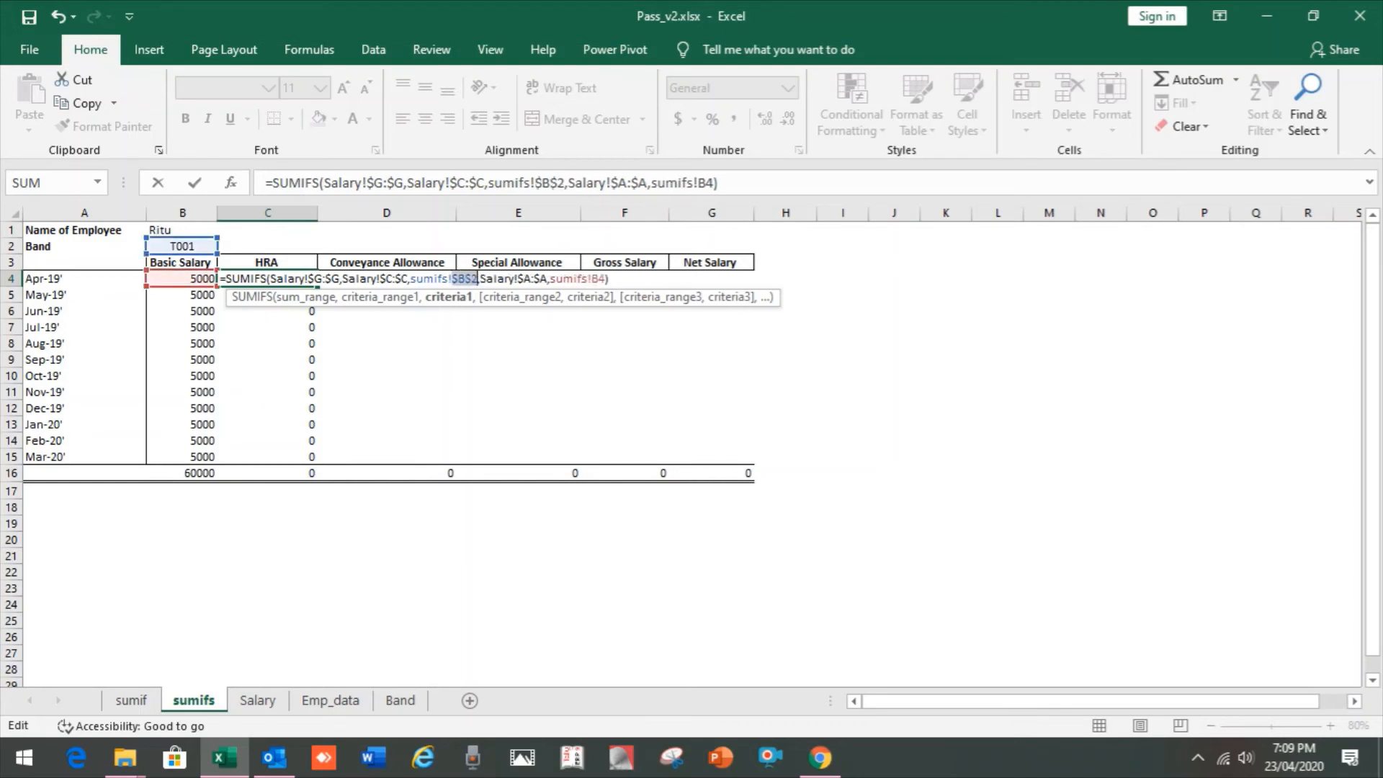
- Change the sum range in the C4 formula to Salary!$H:$H
left_click(381, 278)
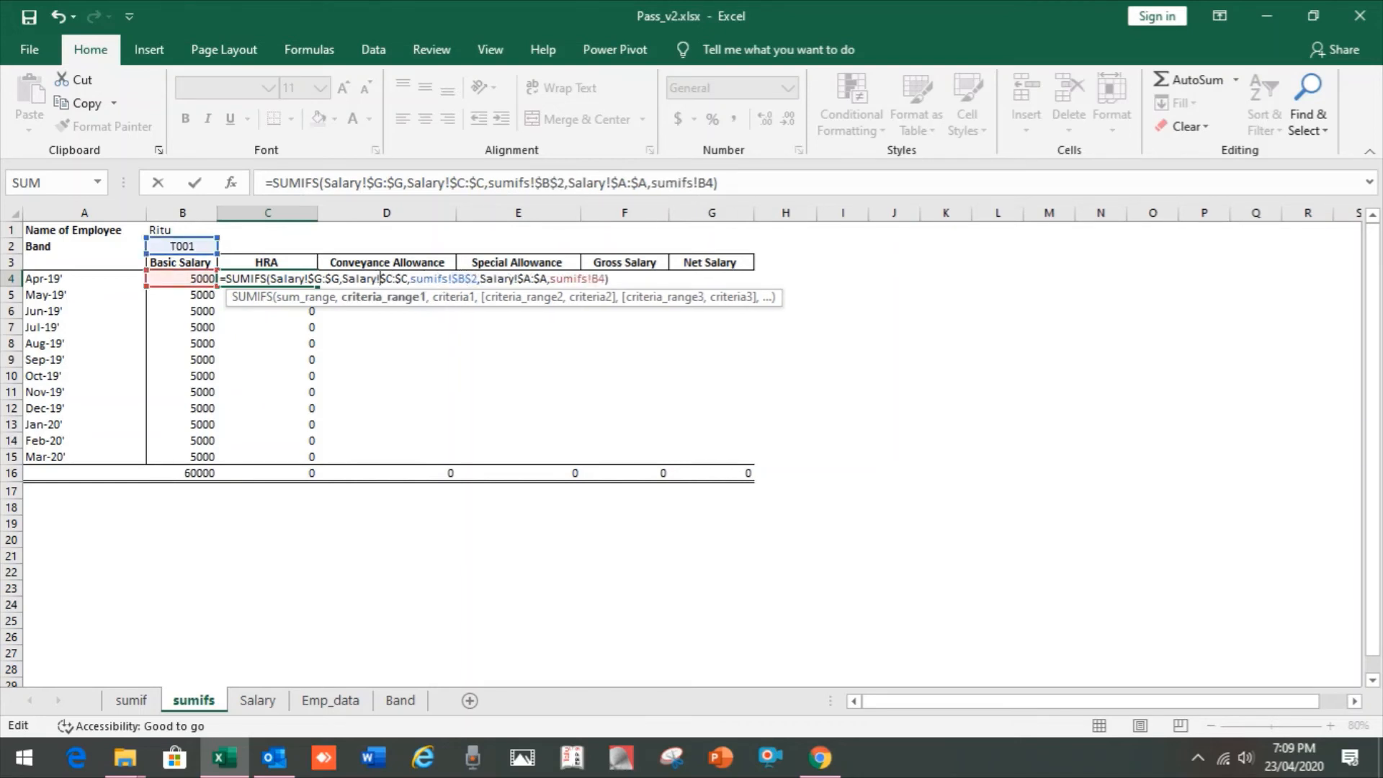
left_click(317, 279)
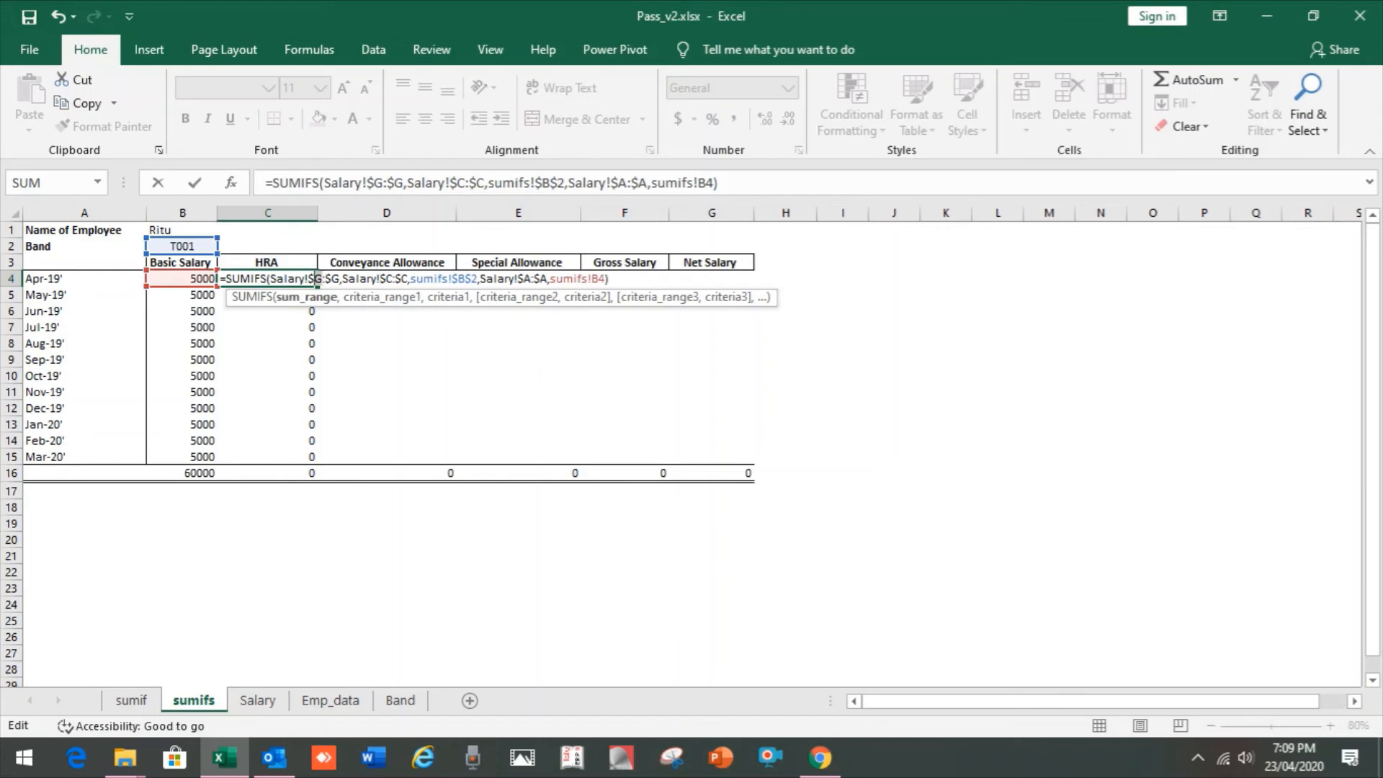
type("H")
key("shift+Right")
type("H")
key("ctrl+Return")
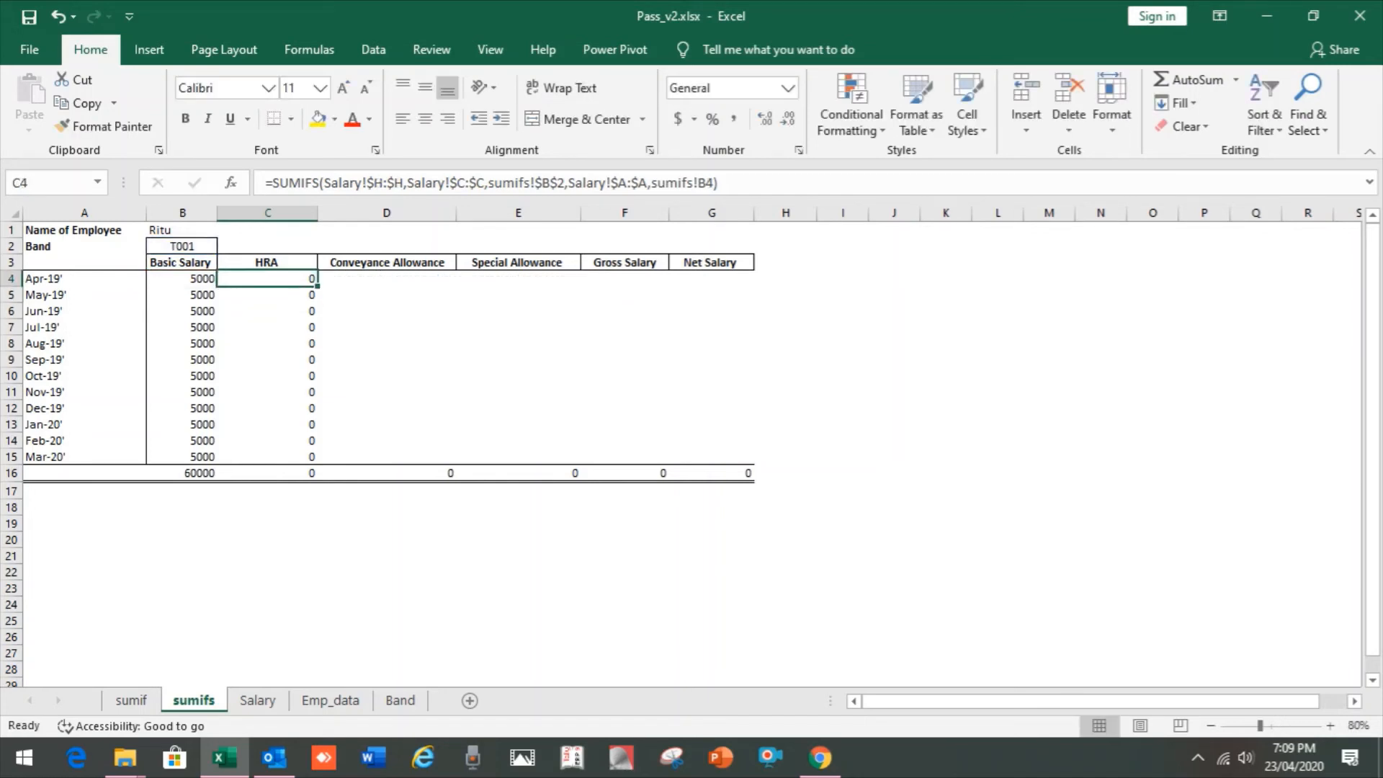
- Copy the C4 formula down the HRA column through C15
key("ctrl+c")
key("ctrl+shift+Down")
key("shift+Up")
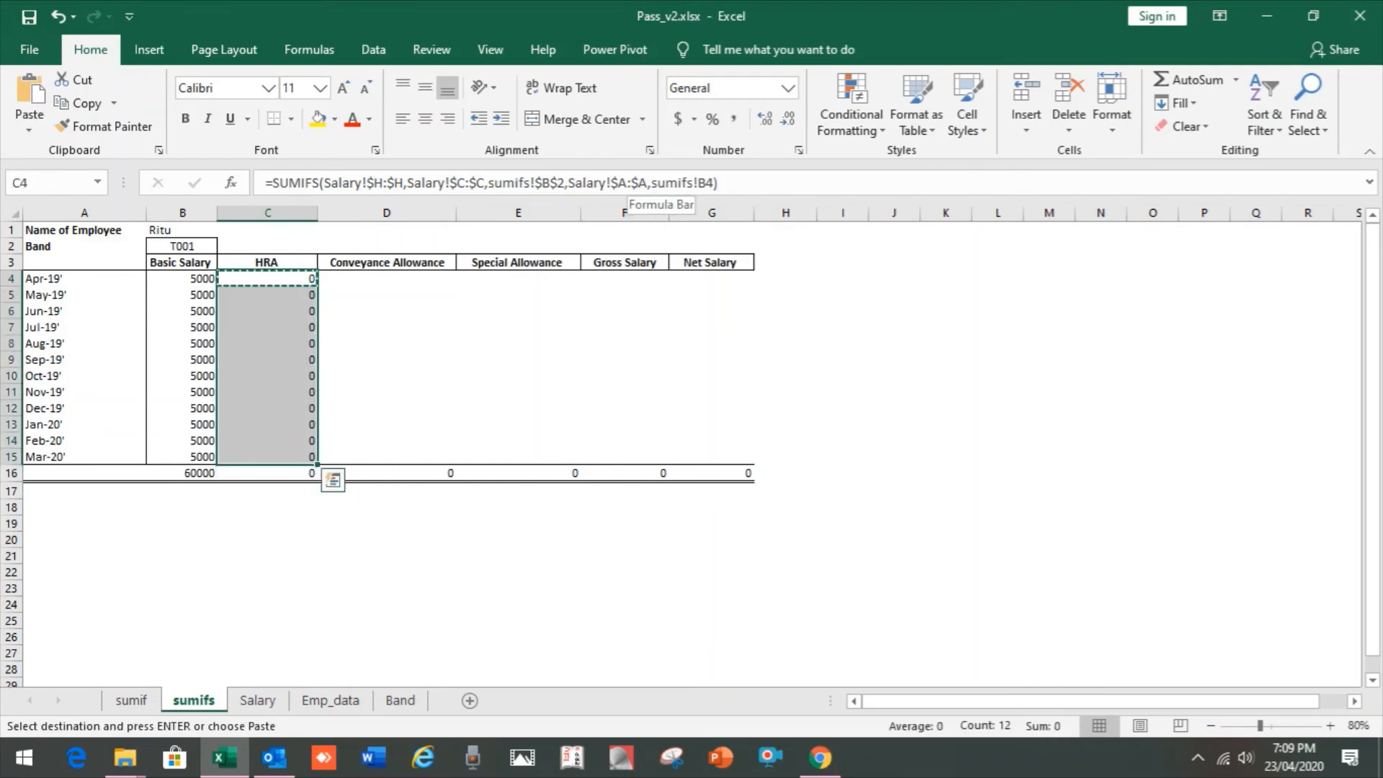
key("ctrl+v")
key("Escape")
- Change the second criterion in the C4 formula to sumifs!A4
key("Down")
key("Up")
key("F2")
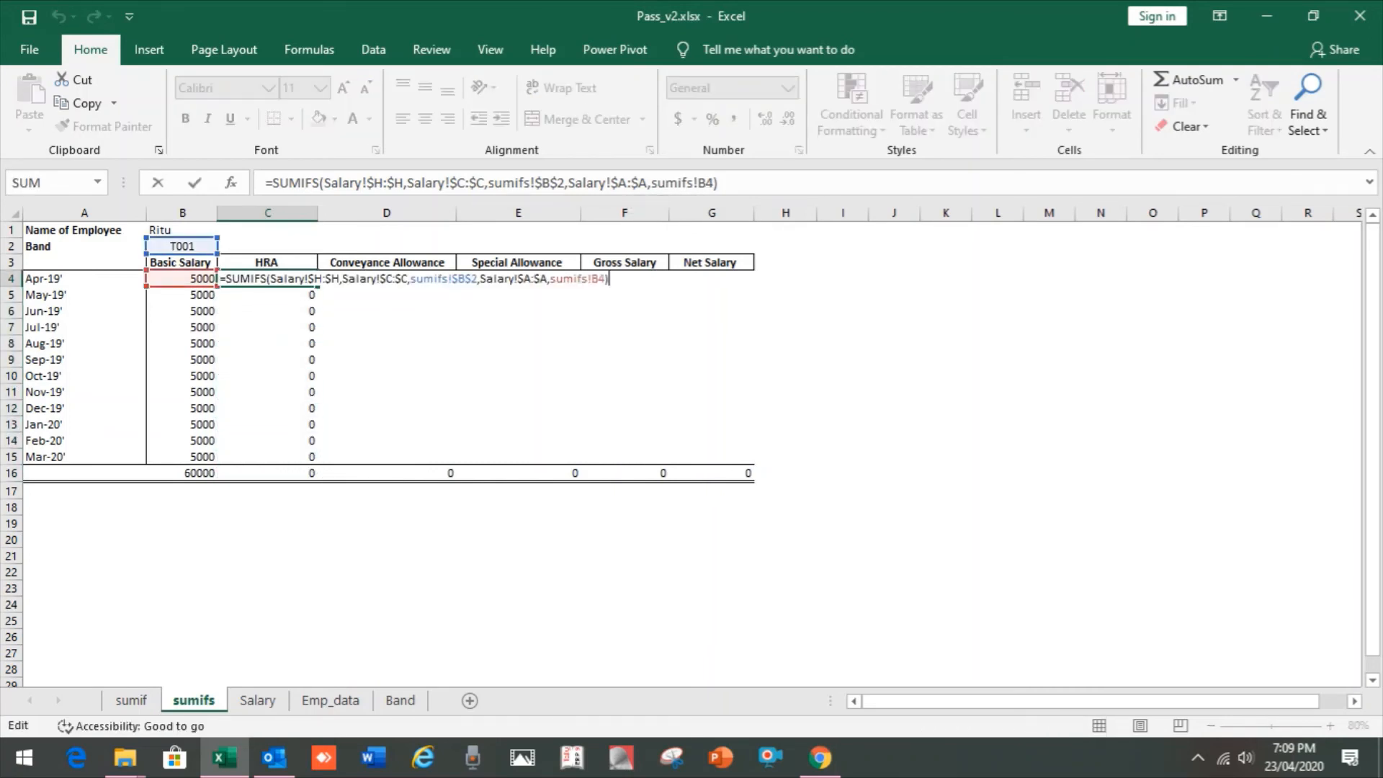
key("Left")
key("Left")
key("Left")
key("Left")
key("Left")
key("Left")
key("Left")
key("Left")
key("Left")
key("Left")
key("Left")
key("Left")
key("Left")
key("Left")
key("Left")
key("Left")
key("Left")
key("Left")
key("Left")
key("Left")
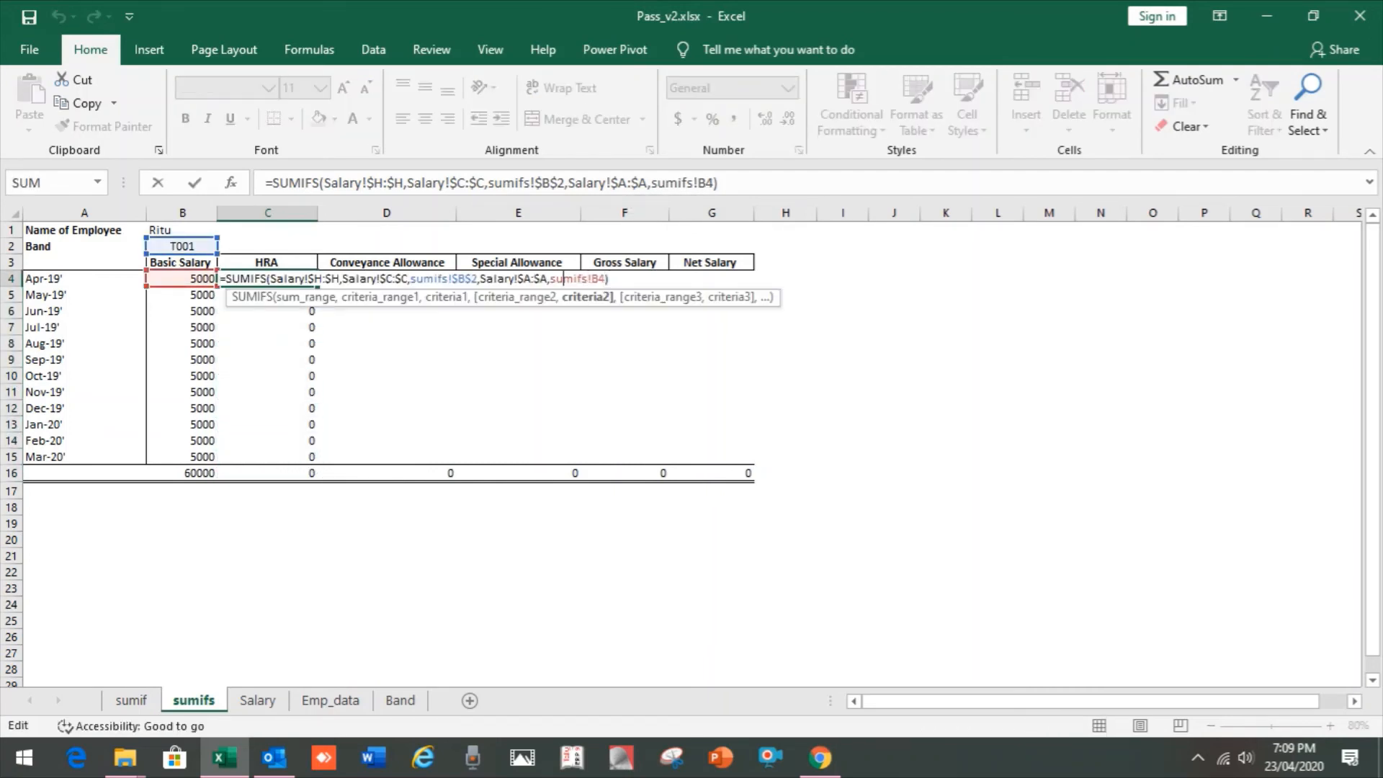
key("Right")
key("Right")
key("Right")
key("Right")
key("Right")
key("Right")
key("Right")
key("Right")
key("Right")
key("Right")
key("Right")
key("Right")
key("shift+Right")
key("Return")
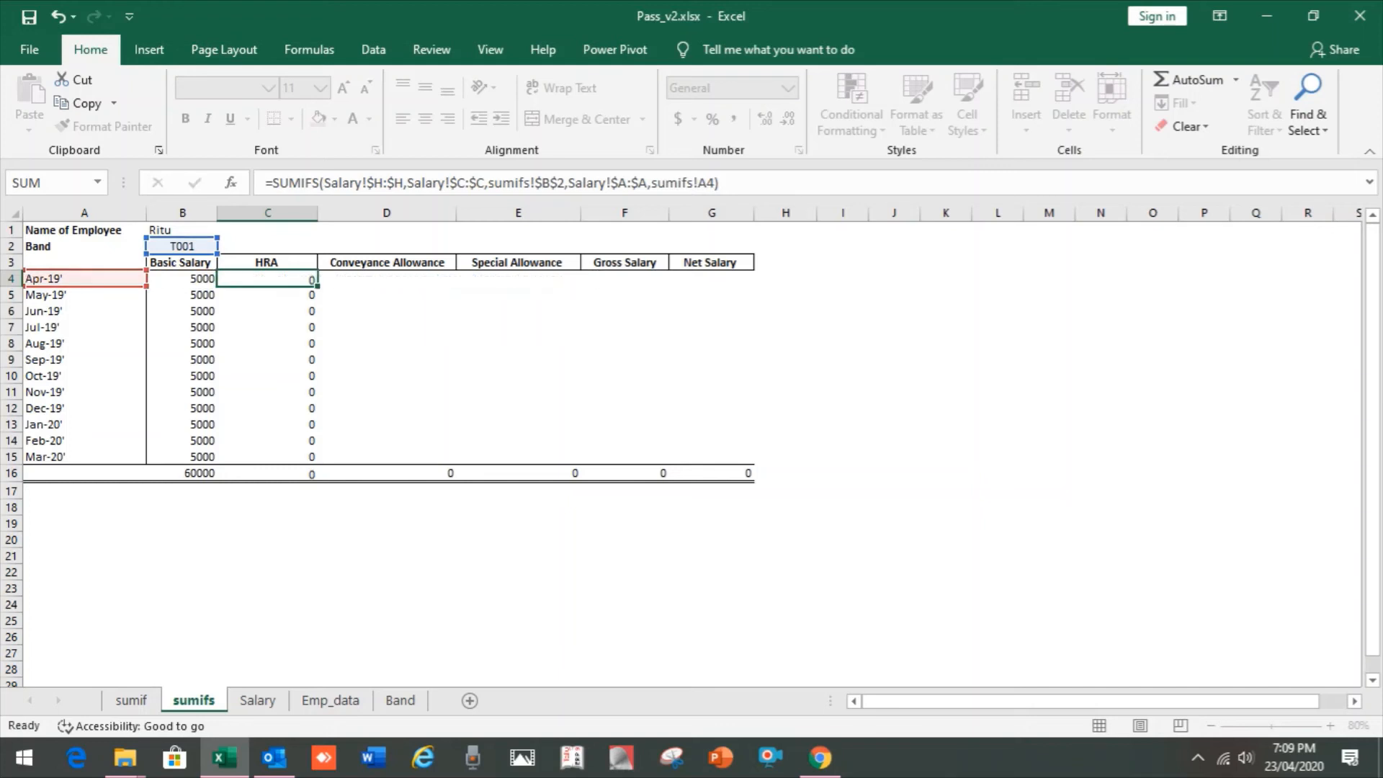
- Lock the column of the second criterion in the C4 formula as sumifs!$A4 and copy the cell
key("Up")
key("F2")
key("Left")
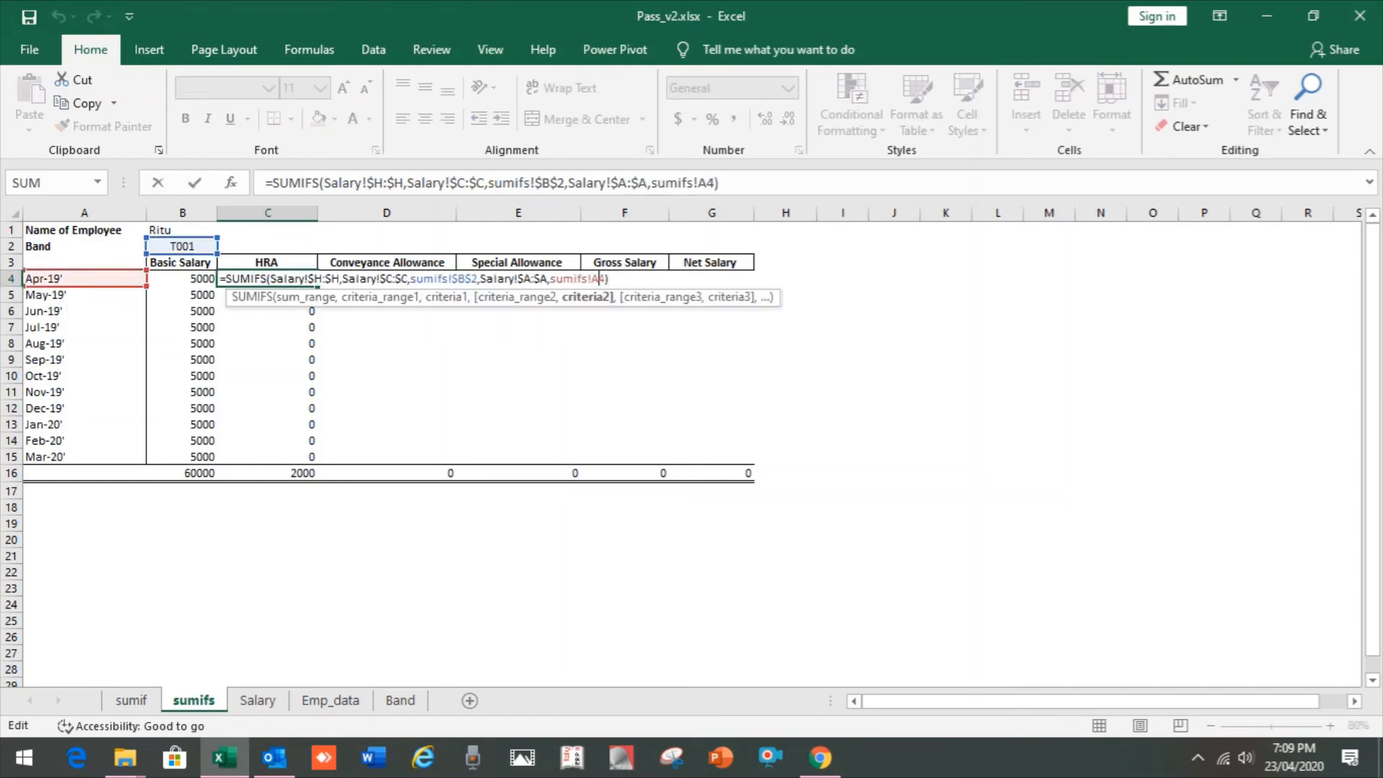
key("F4")
key("F4")
key("F4")
key("Return")
key("Up")
key("ctrl+c")
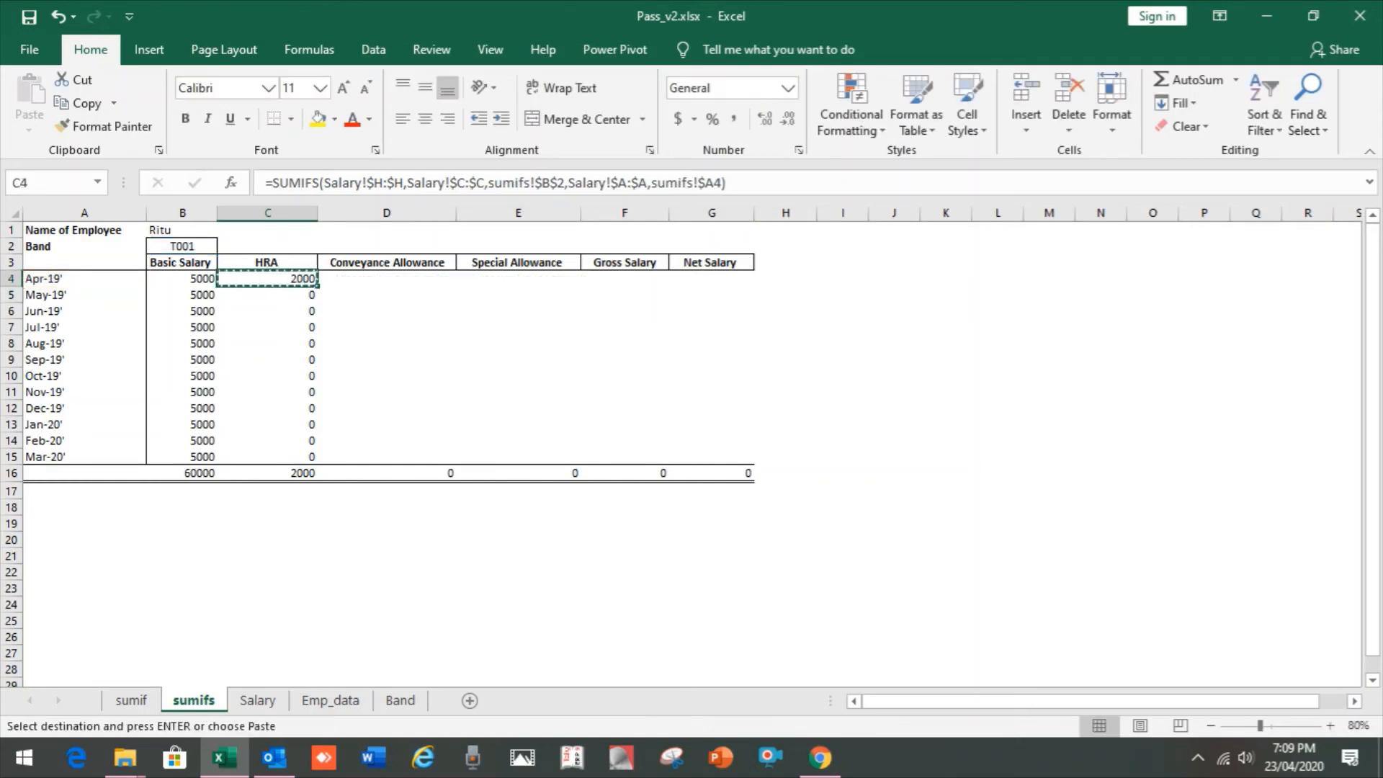
- Paste the copied C4 formula down the HRA column through C15
key("shift+Down")
key("shift+Down")
key("shift+Down")
key("shift+Down")
key("shift+Down")
key("shift+Down")
key("shift+Down")
key("shift+Down")
key("shift+Down")
key("shift+Down")
key("shift+Down")
key("ctrl+v")
key("Escape")
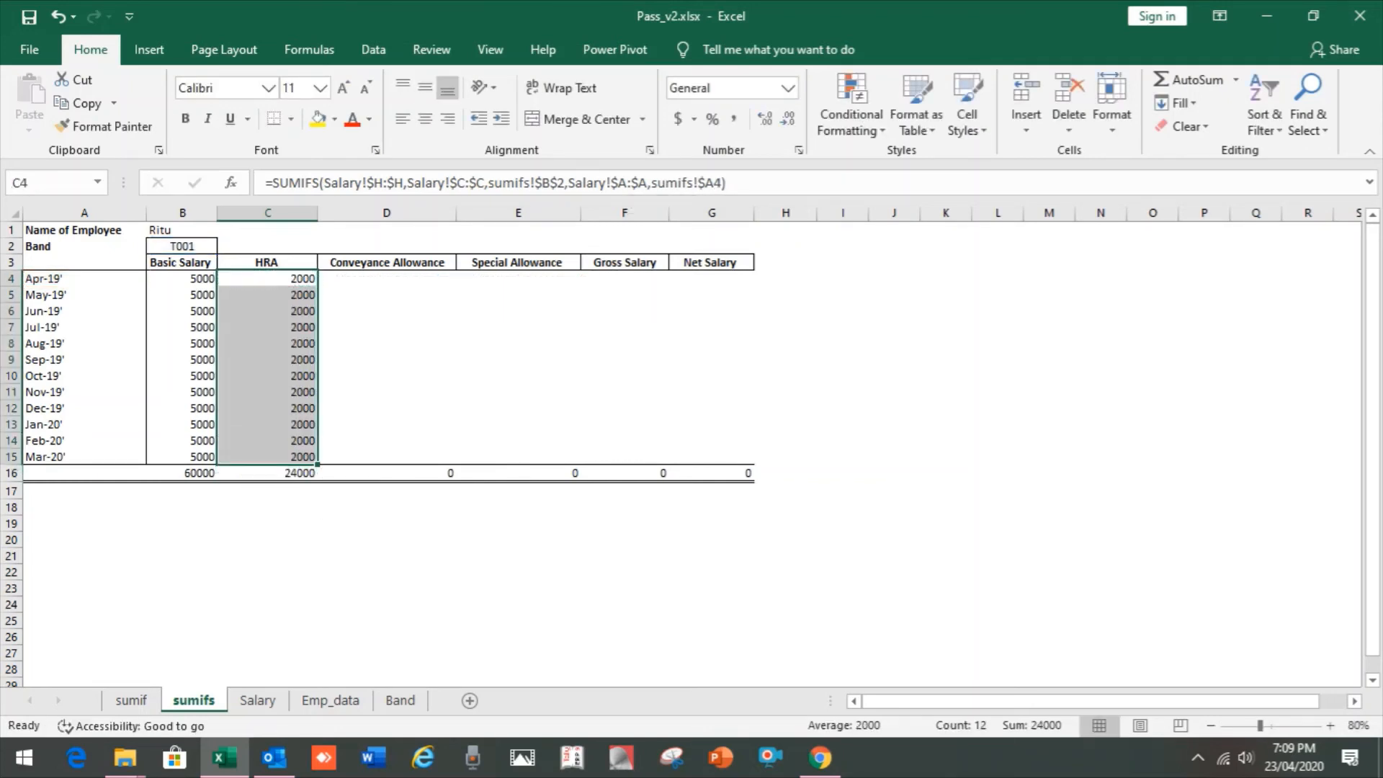
- Copy the HRA formulas in C4:C15 into the Conveyance Allowance column, D4:D15
key("ctrl+c")
key("Right")
key("ctrl+v")
key("Escape")
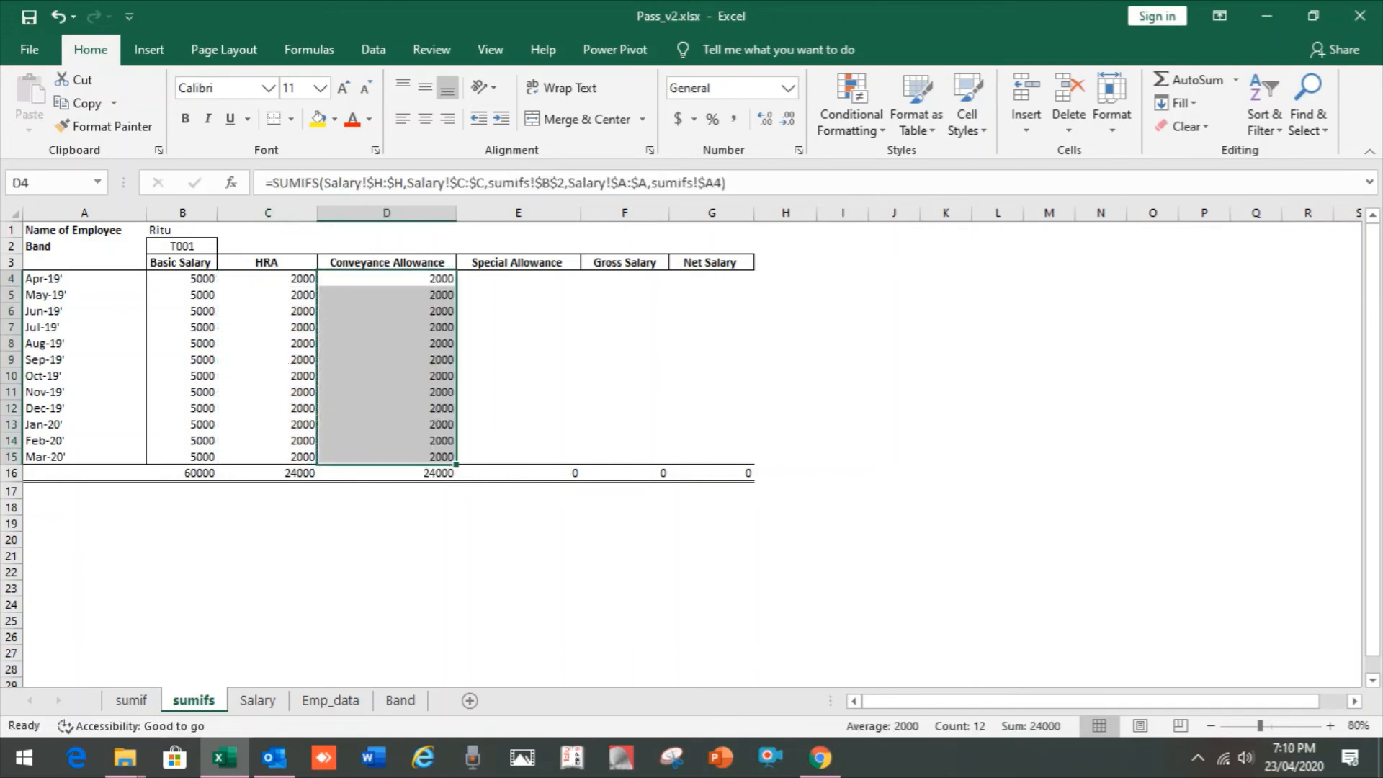
- Change the sum range in the D4 formula to Salary!$I:$I
key("Down")
key("Up")
key("F2")
key("Left")
key("Left")
key("Left")
key("Left")
key("Left")
key("Left")
key("Left")
key("Left")
key("Left")
key("Left")
key("Left")
key("Left")
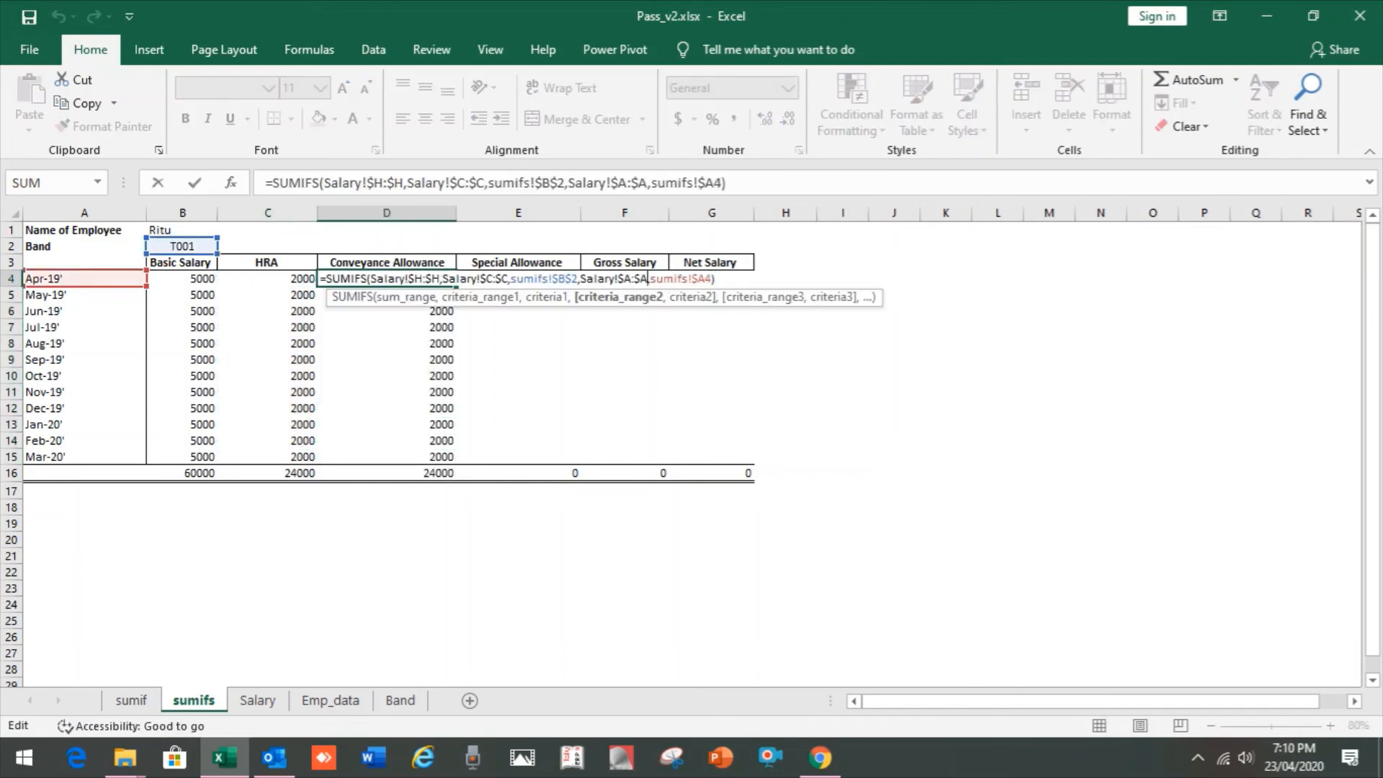
key("Left")
key("Left")
key("Left")
key("Left")
key("Left")
key("Left")
key("Left")
key("Left")
key("Left")
key("Left")
key("Left")
key("Left")
key("Left")
key("Left")
key("Left")
key("Left")
key("Left")
key("Left")
key("Left")
key("Left")
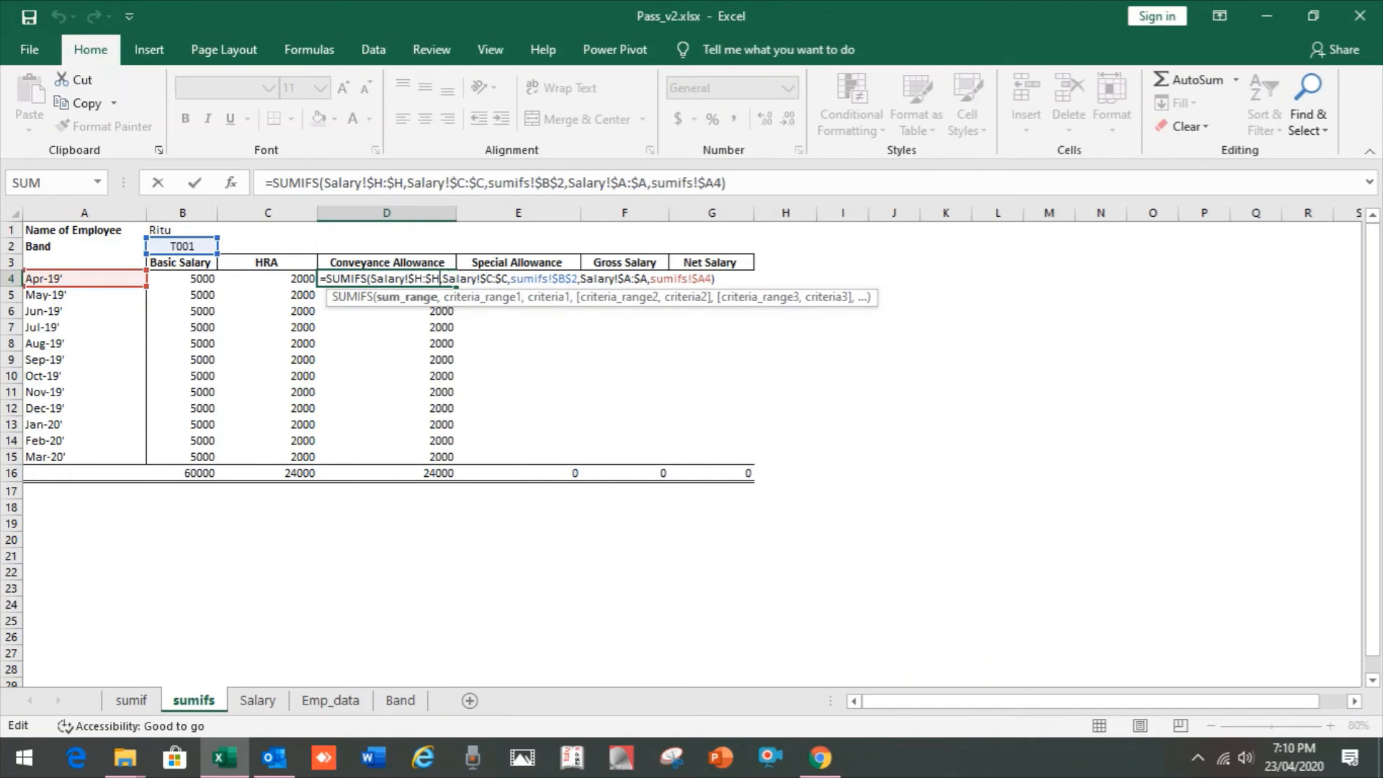
key("Delete")
type("I")
key("Left")
key("Left")
key("Left")
key("Left")
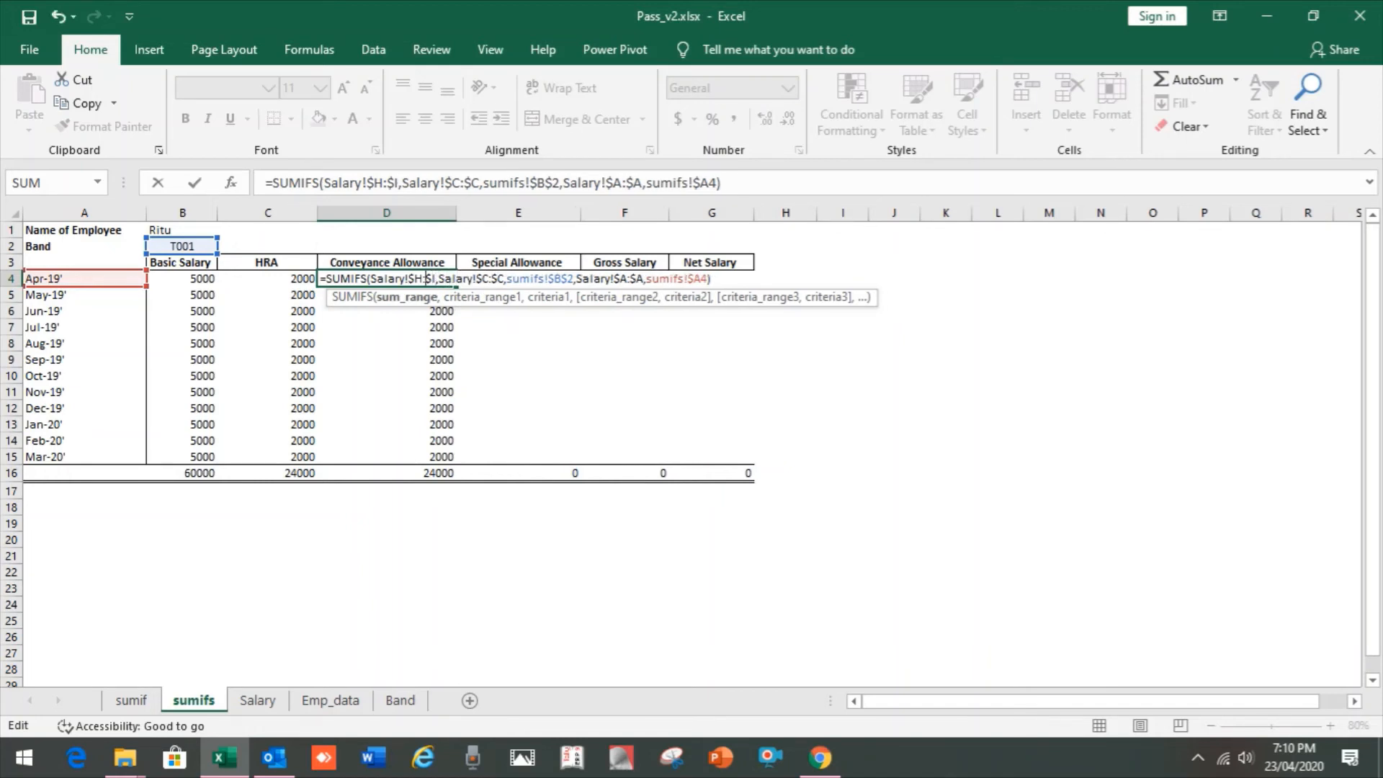
key("Delete")
type("I")
key("Return")
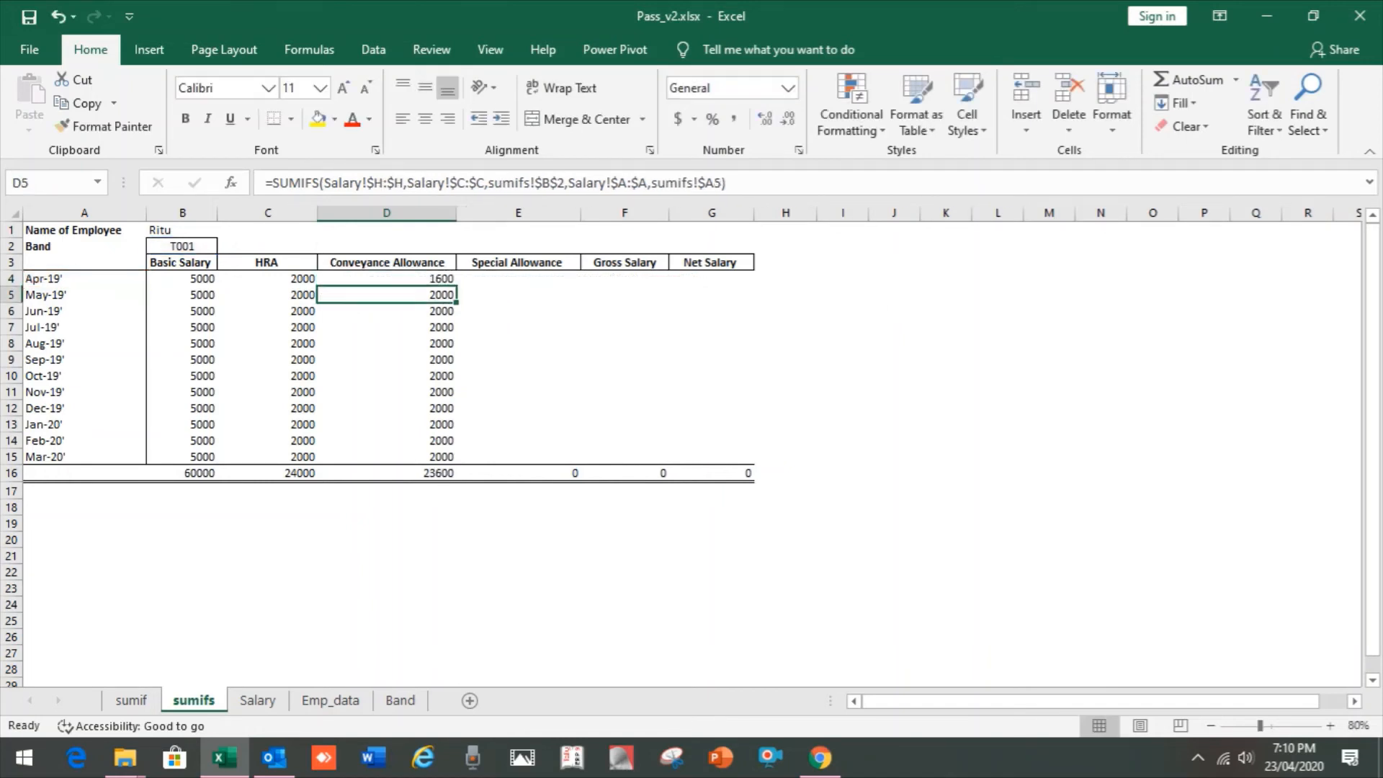
- Copy the D4 formula down the Conveyance Allowance column through D15
key("Up")
key("ctrl+c")
key("shift+Down")
key("shift+Down")
key("shift+Down")
key("shift+Down")
key("shift+Down")
key("shift+Down")
key("shift+Down")
key("shift+Down")
key("shift+Down")
key("shift+Down")
key("shift+Down")
key("ctrl+v")
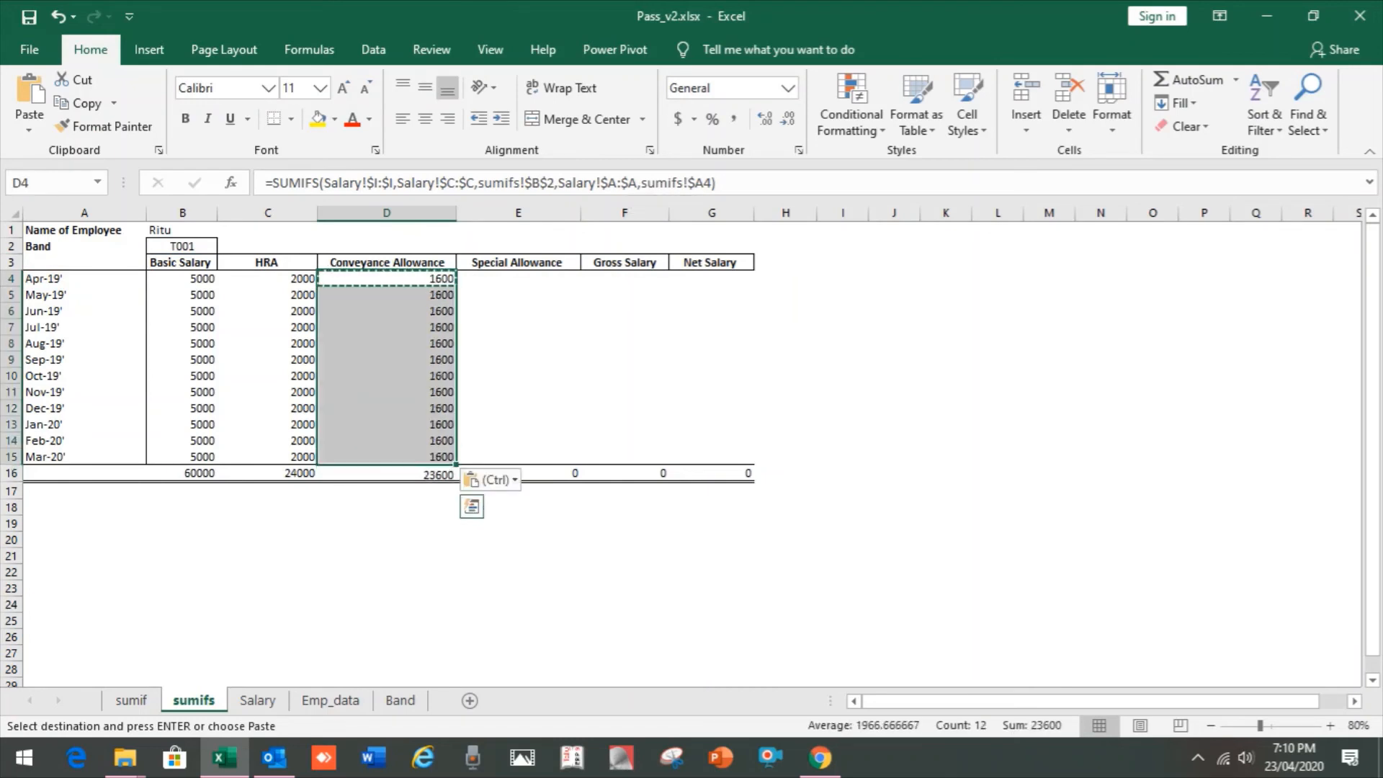
key("Escape")
- Copy the Conveyance Allowance formulas in D4:D15 into the Special Allowance column, E4:E15
key("ctrl+c")
key("Right")
key("ctrl+v")
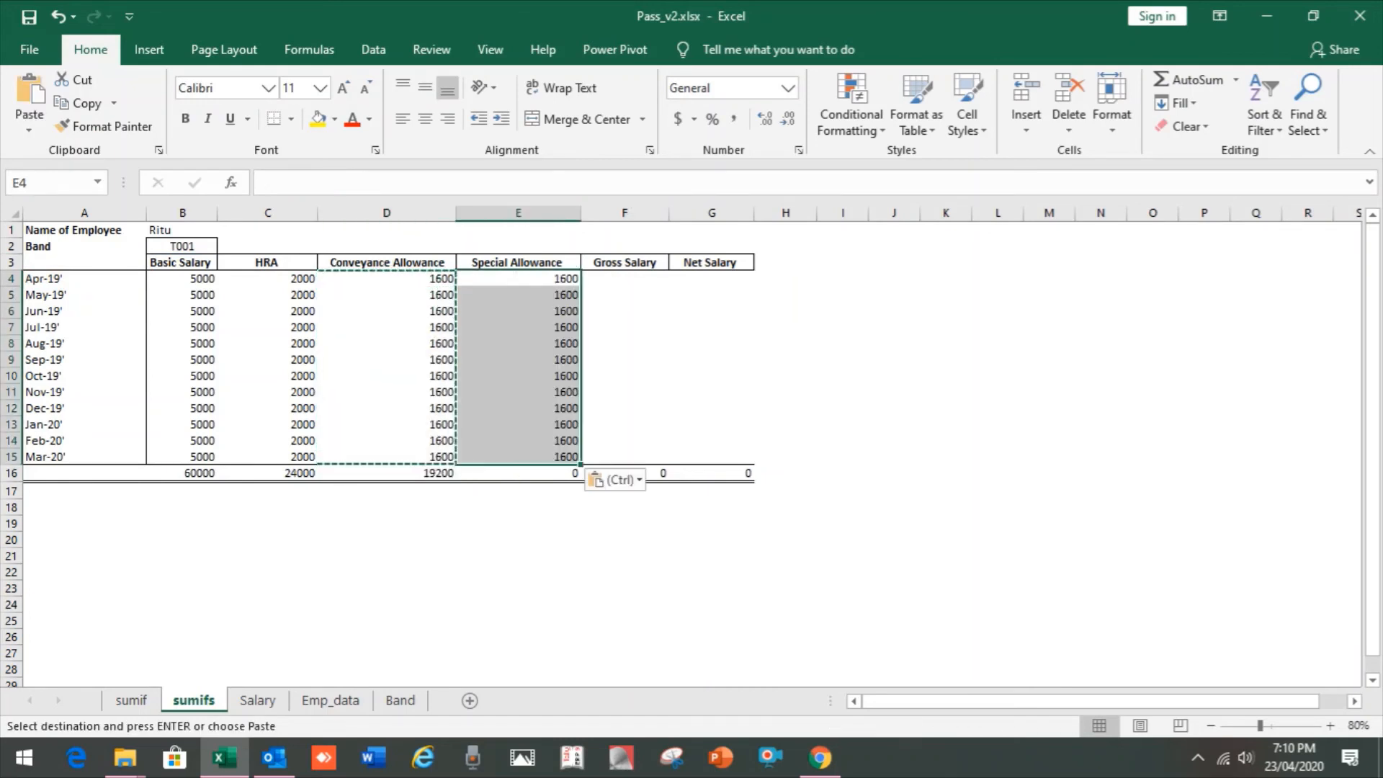
key("Escape")
- Change the sum range in the E4 formula to Salary!$J:$J
key("Left")
key("Right")
key("F2")
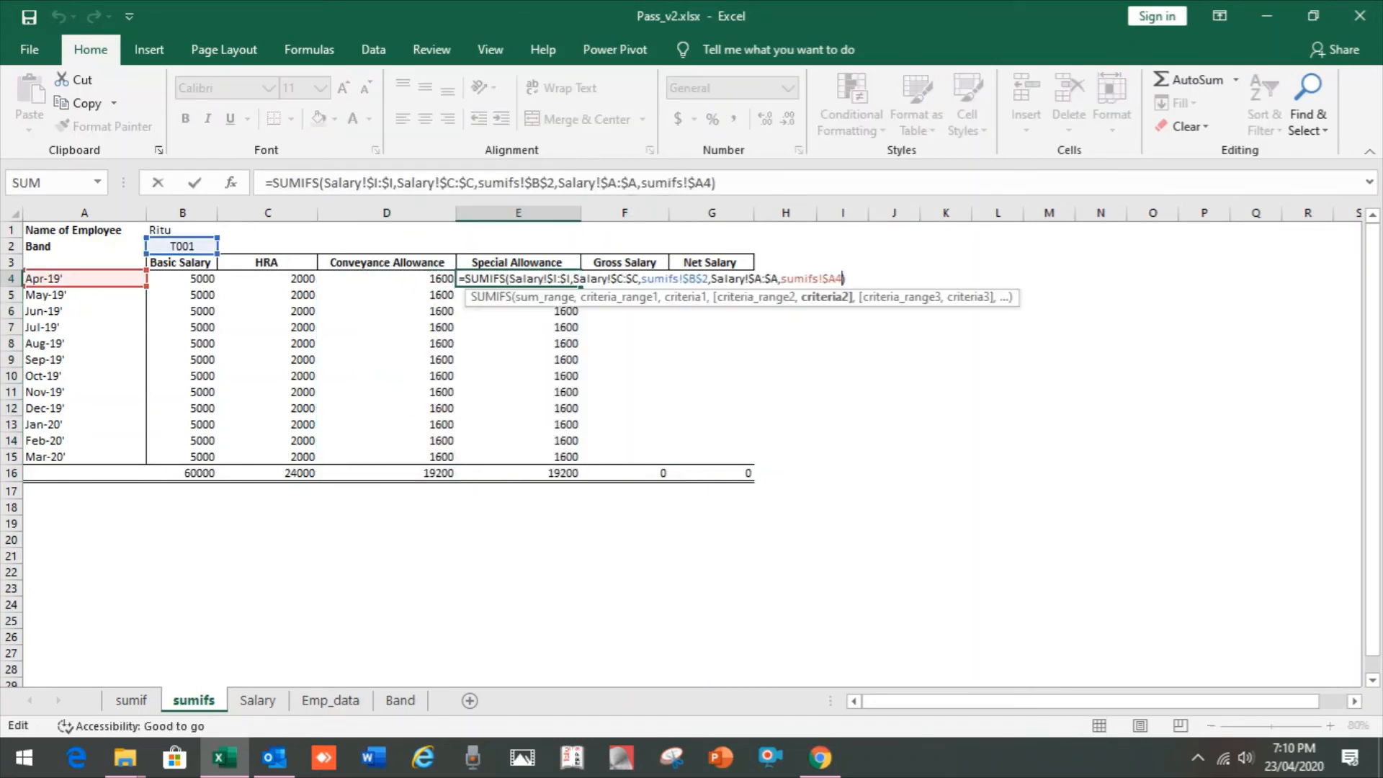
key("Left")
key("Left")
key("Left")
key("Left")
key("Left")
key("Left")
key("Left")
key("Left")
key("Left")
key("Left")
key("Left")
key("Left")
key("Left")
key("Left")
key("Left")
key("Left")
key("Left")
key("Left")
key("Left")
key("Left")
key("Left")
key("Left")
key("Left")
key("Left")
key("Left")
key("Left")
key("Left")
key("Left")
key("Left")
key("Left")
key("Left")
key("Left")
key("Left")
key("Left")
key("Left")
key("Left")
key("Left")
key("Left")
key("Left")
key("Left")
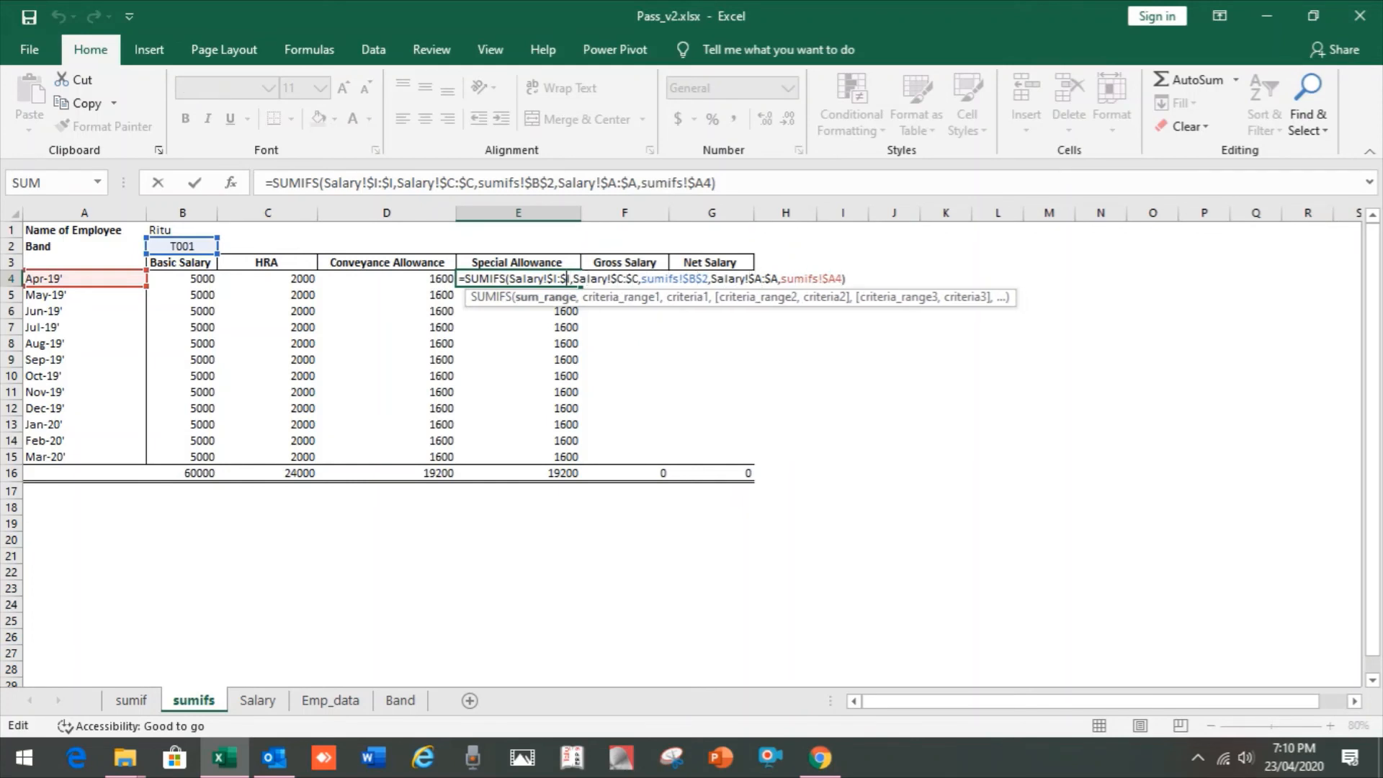
key("Left")
key("BackSpace")
type("J")
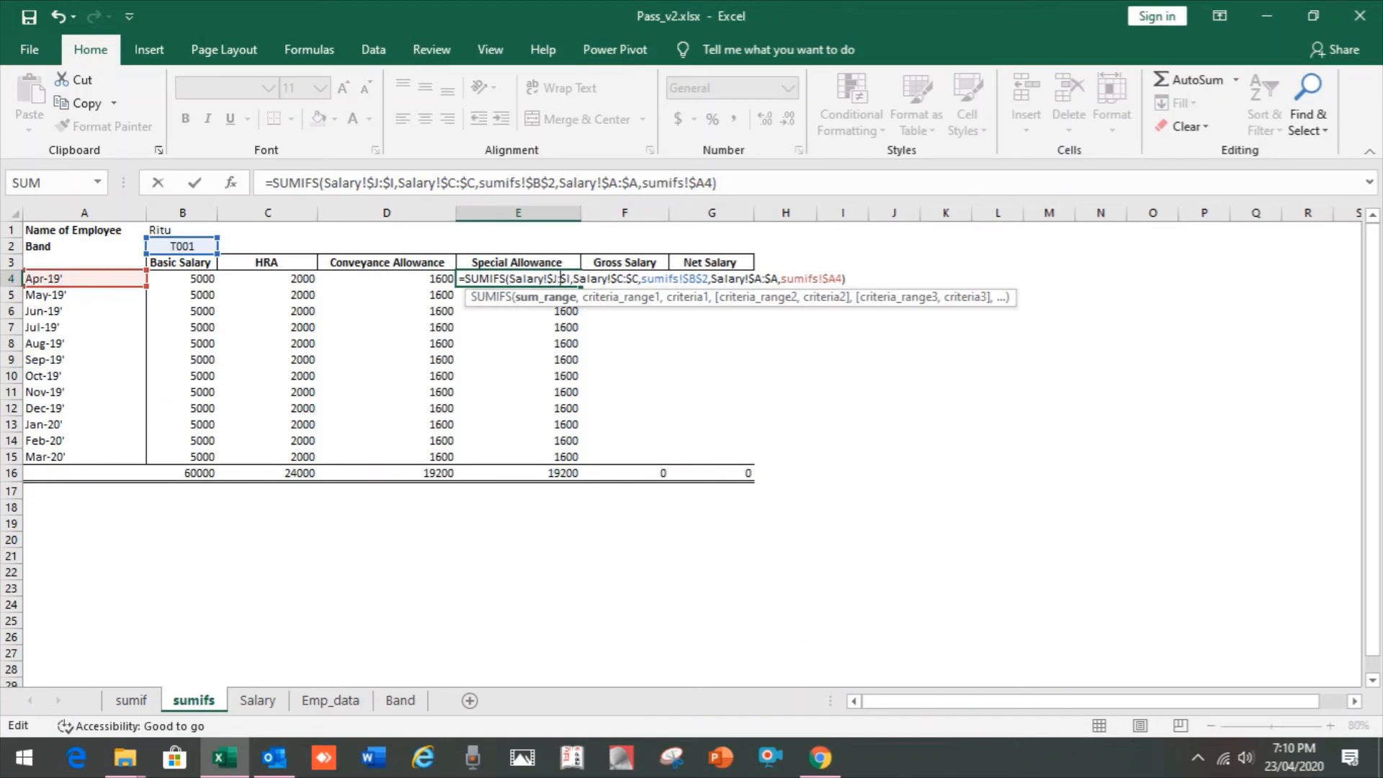
key("BackSpace")
type("J")
key("ctrl+Return")
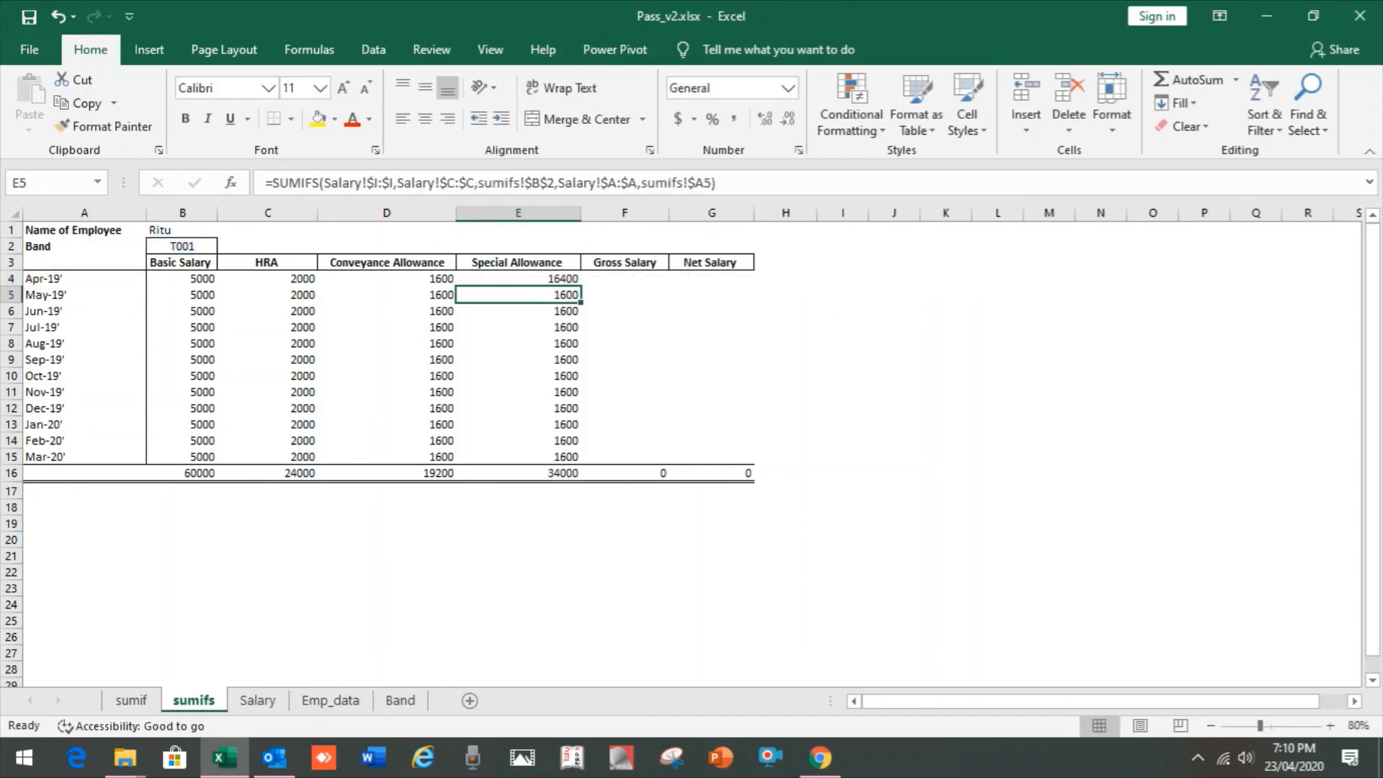
- Copy the E4 formula into the first Gross Salary and Net Salary cells, F4 and G4
key("ctrl+c")
key("Right")
key("ctrl+v")
key("Right")
key("Return")
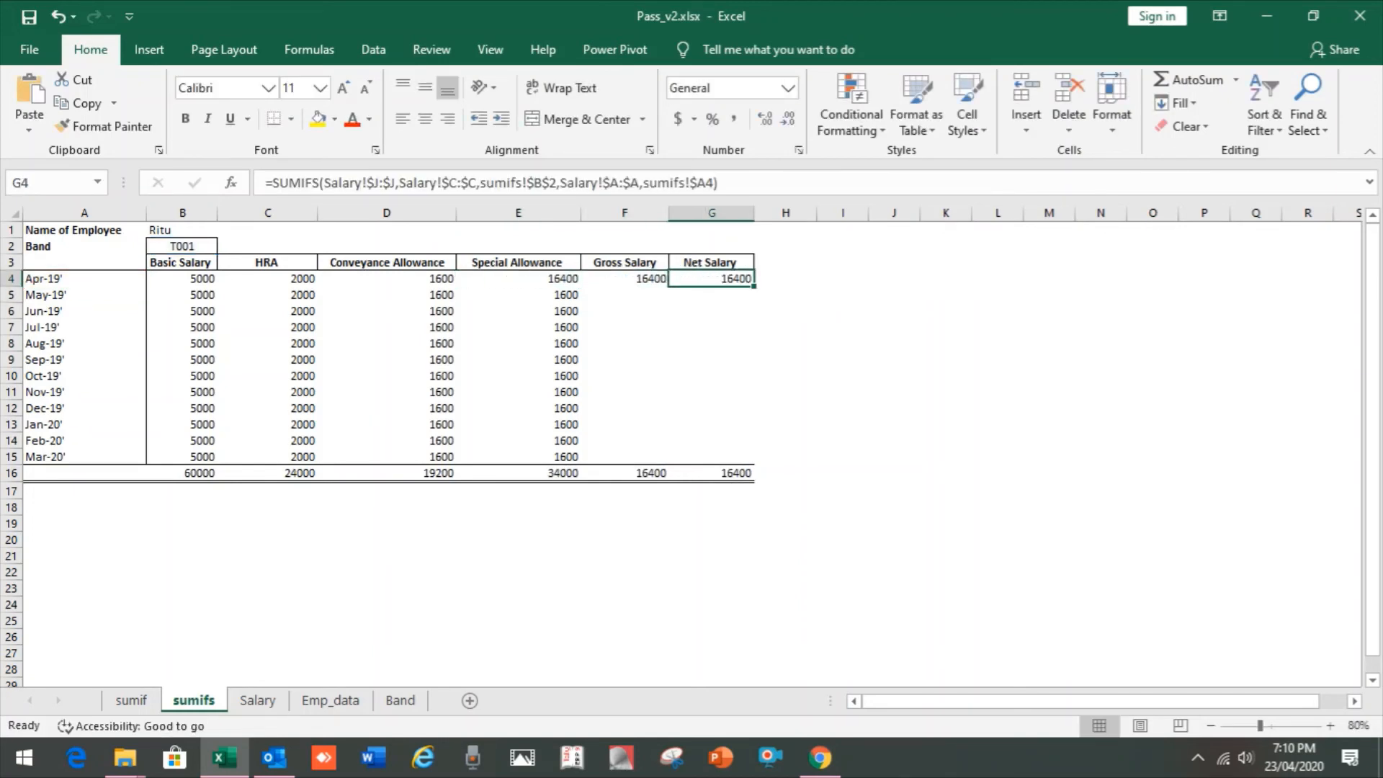
- Change the sum range in the first Gross Salary formula, F4, to Salary!$K:$K
key("Left")
key("F2")
key("Left")
key("Left")
key("Left")
key("Left")
key("Left")
key("Left")
key("Left")
key("Left")
key("Left")
key("Left")
key("Left")
key("Left")
key("Left")
key("Left")
key("Left")
key("Left")
key("Left")
key("Left")
key("Left")
key("Left")
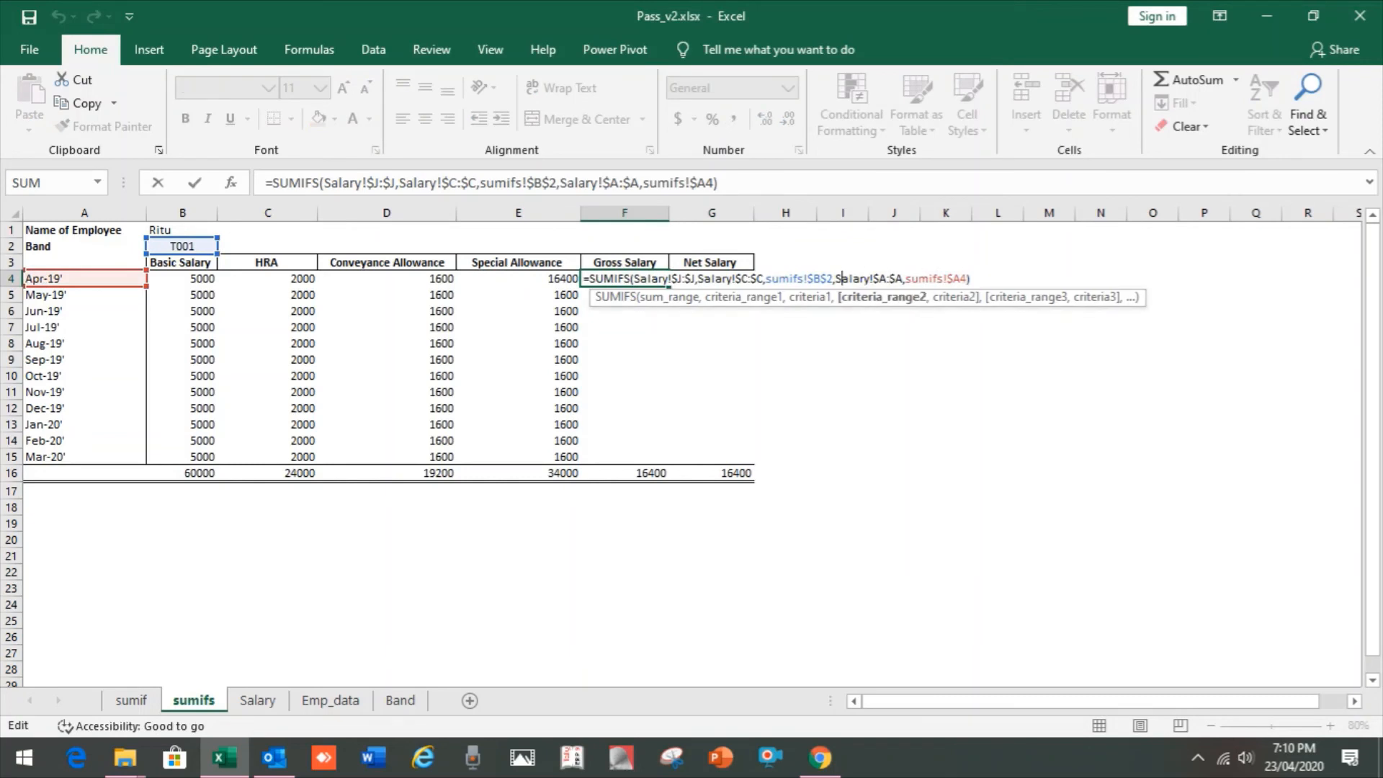
key("Left")
key("Left")
key("Left")
key("Left")
key("Left")
key("Left")
key("Left")
key("Left")
key("Left")
key("Left")
key("Left")
key("Left")
key("Left")
key("Left")
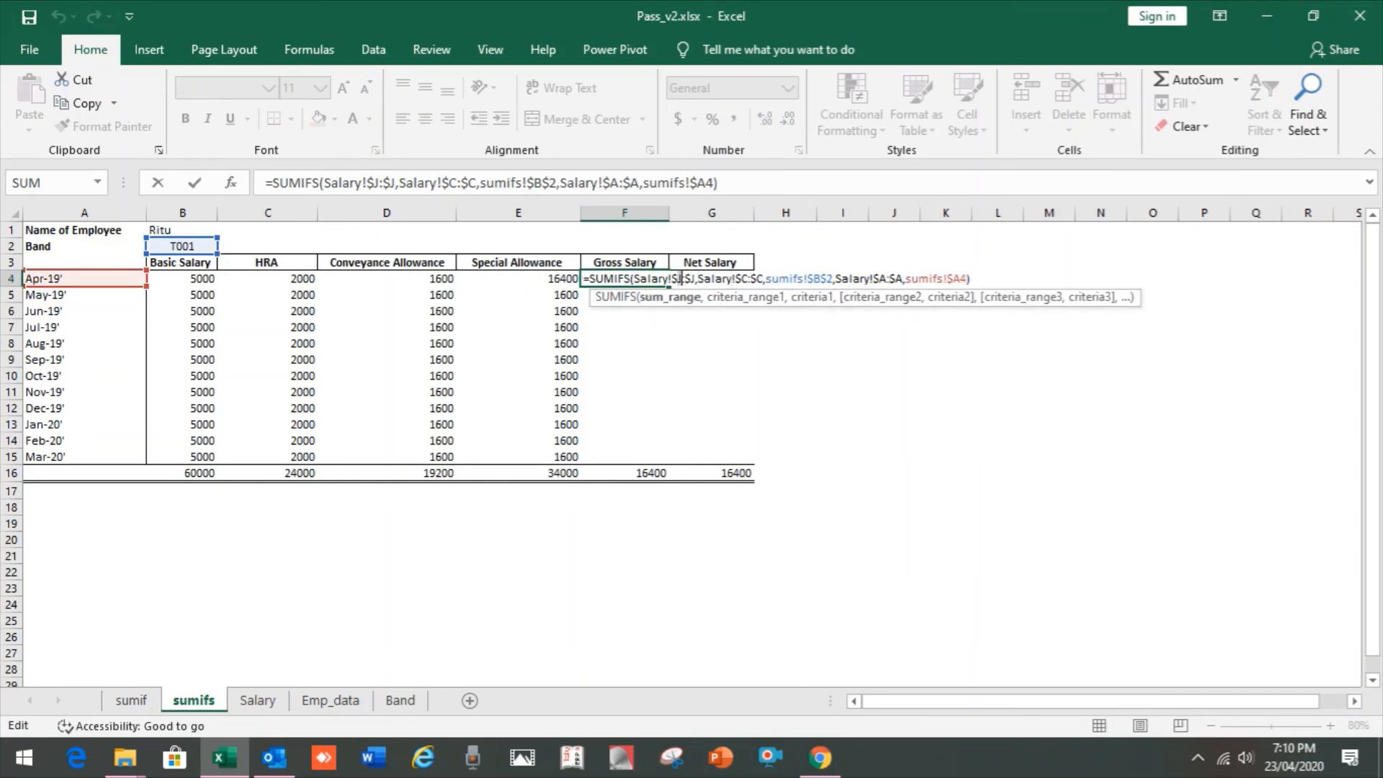
key("BackSpace")
type("K")
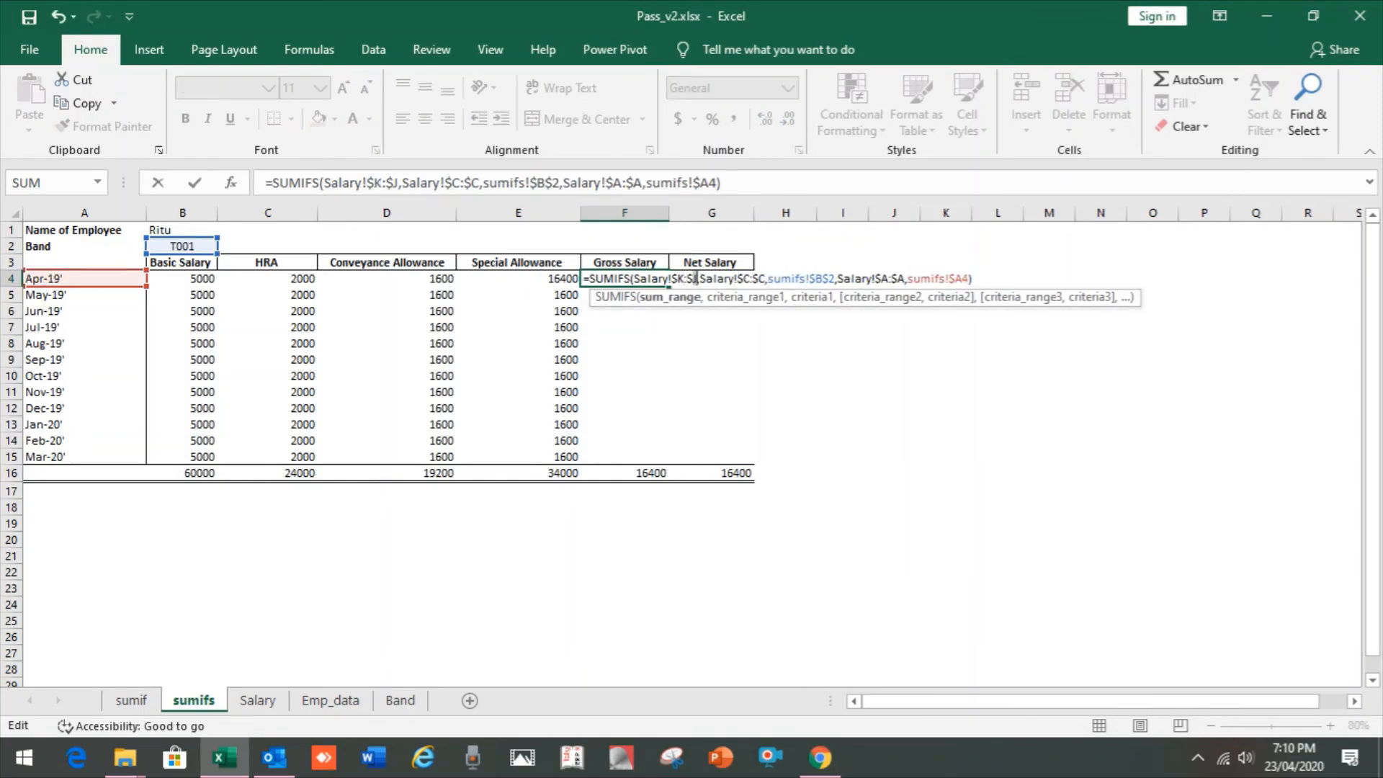
key("BackSpace")
type("K")
key("Return")
- Change the sum range in the first Net Salary formula, G4, to Salary!$N:$N
key("Up")
key("Right")
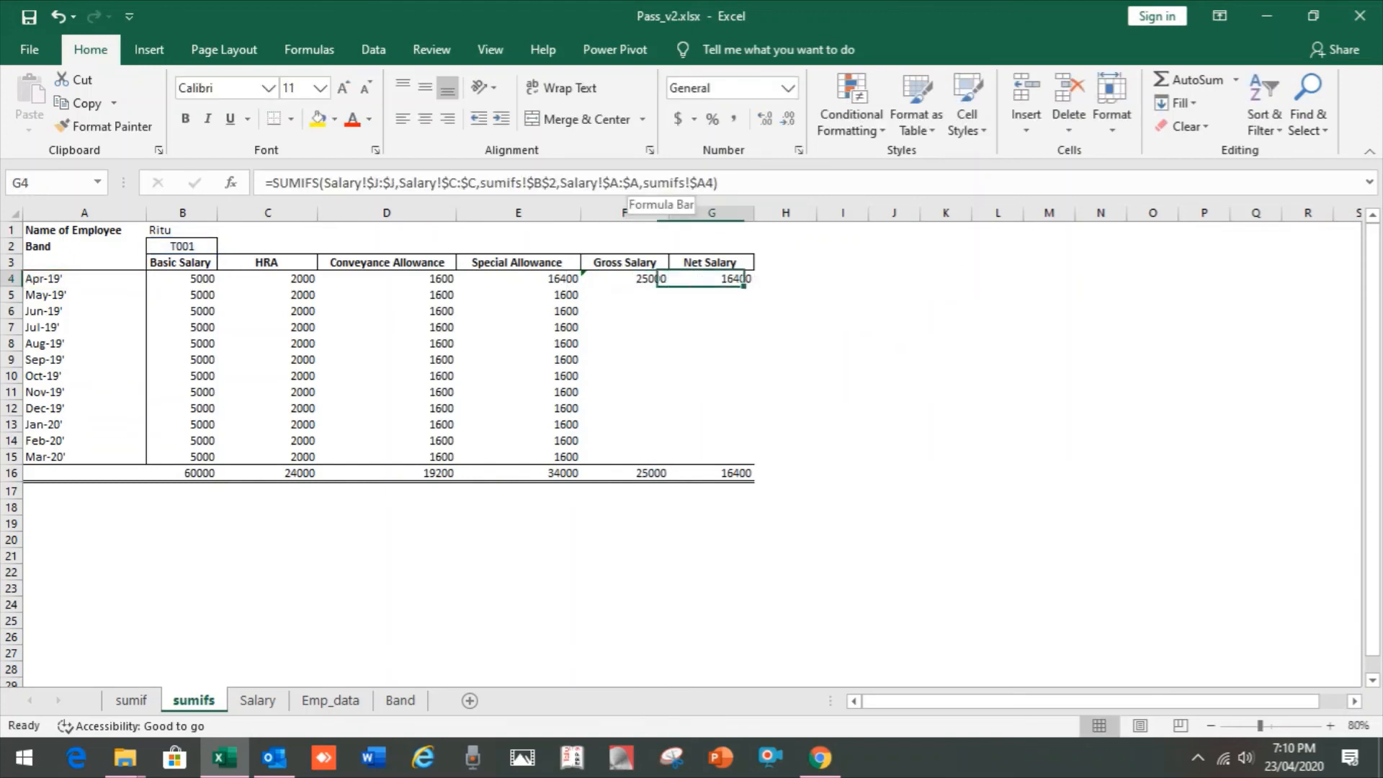
key("F2")
key("Left")
key("Left")
key("Left")
key("Left")
key("Left")
key("Left")
key("Left")
key("Left")
key("Left")
key("Left")
key("Left")
key("Left")
key("Left")
key("Left")
key("Left")
key("Left")
key("Left")
key("Left")
key("Left")
key("Left")
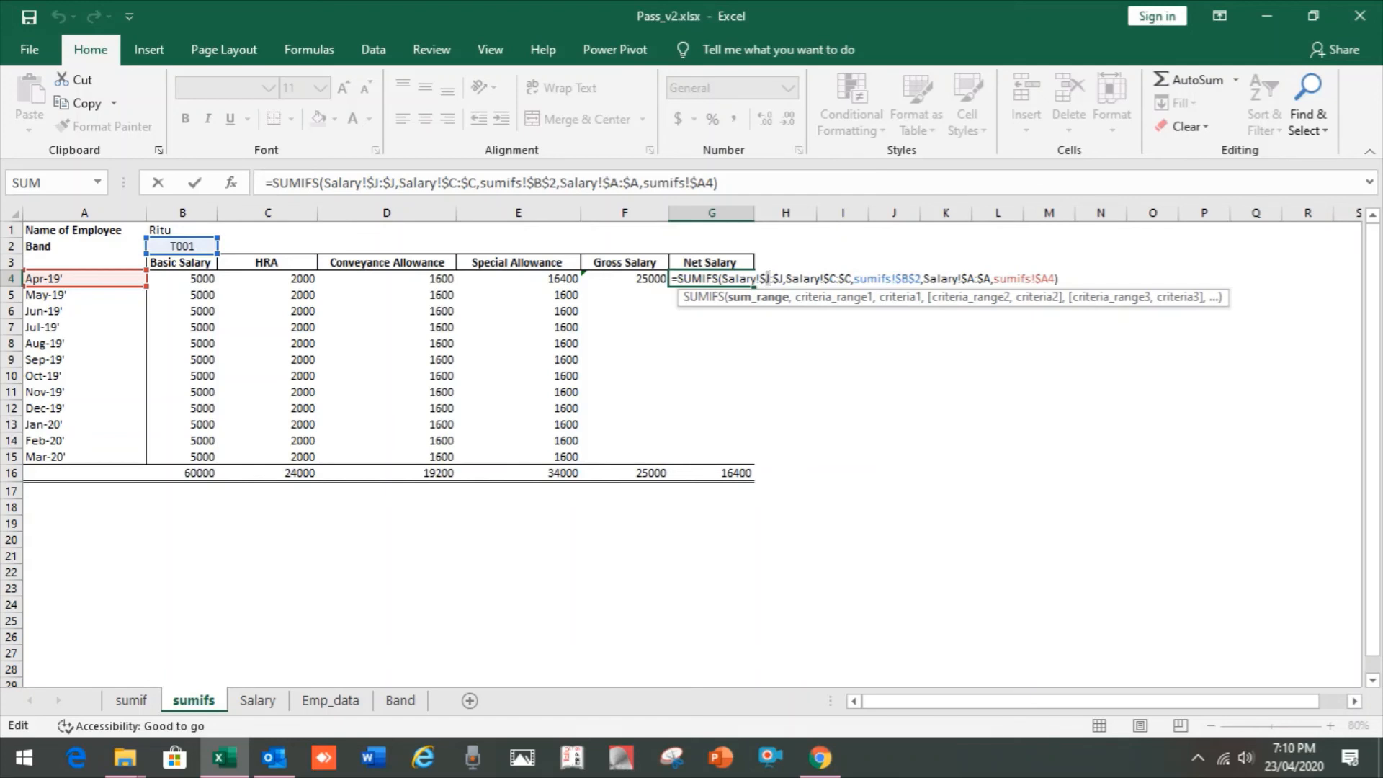
key("BackSpace")
type("N")
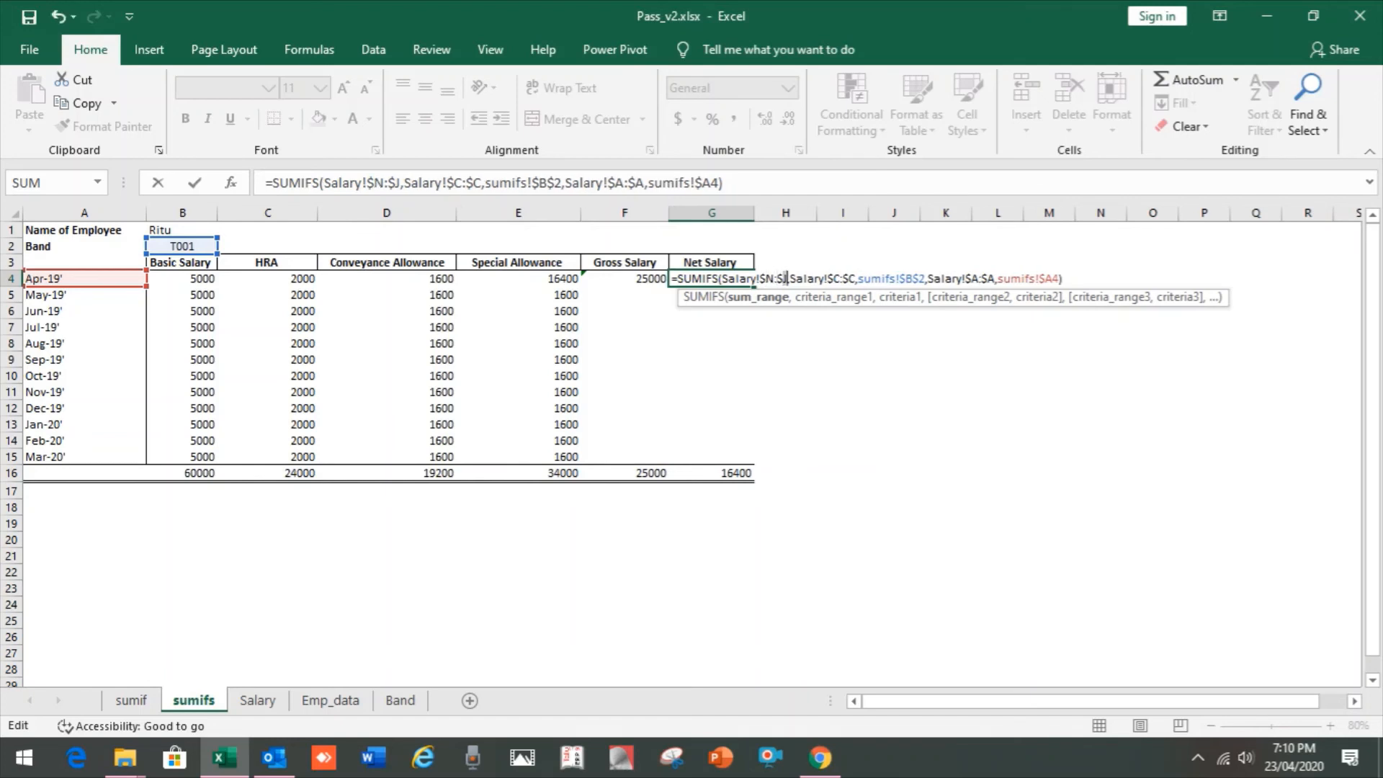
key("BackSpace")
type("N")
key("Return")
- Copy the F4:G4 formulas down the Gross Salary and Net Salary columns through row 15
key("Up")
key("Left")
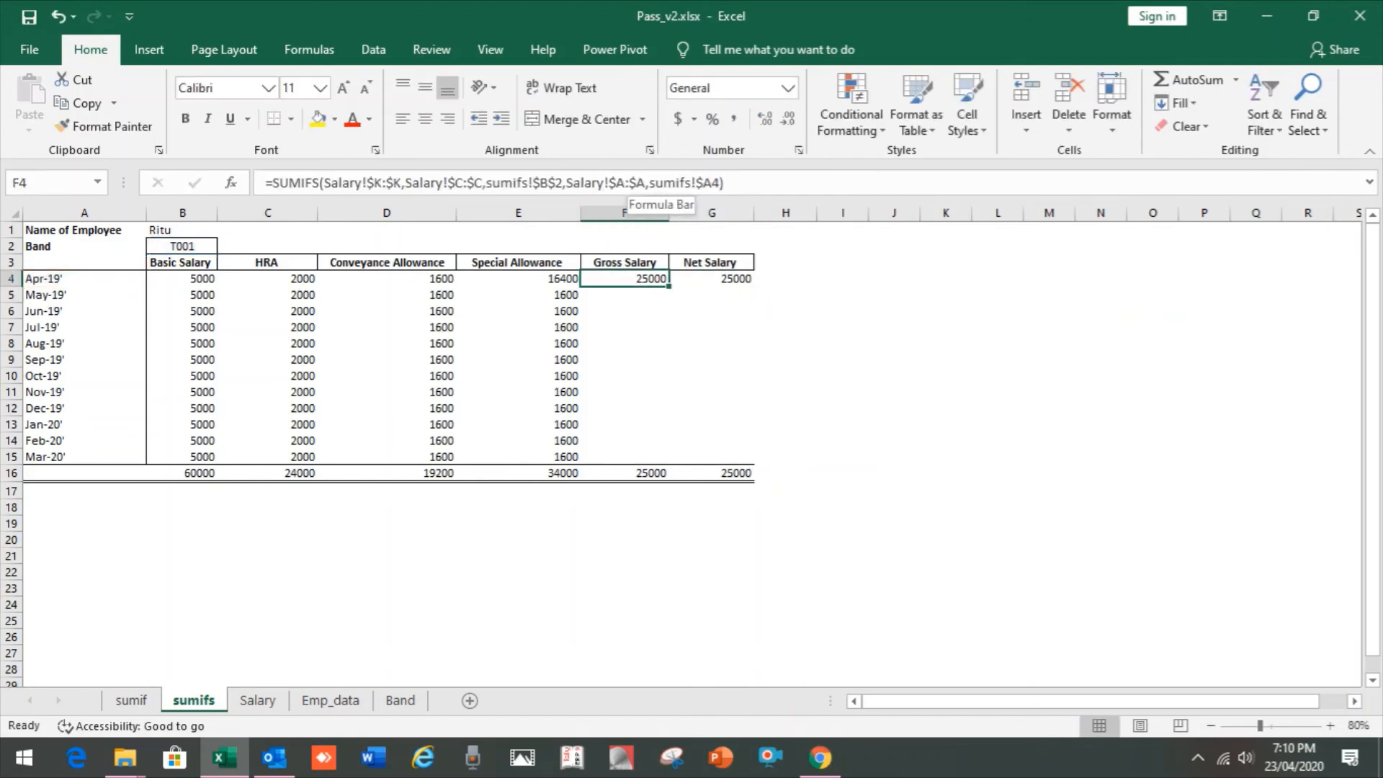
key("shift+Right")
key("ctrl+c")
key("Left")
key("ctrl+Down")
key("Right")
key("Up")
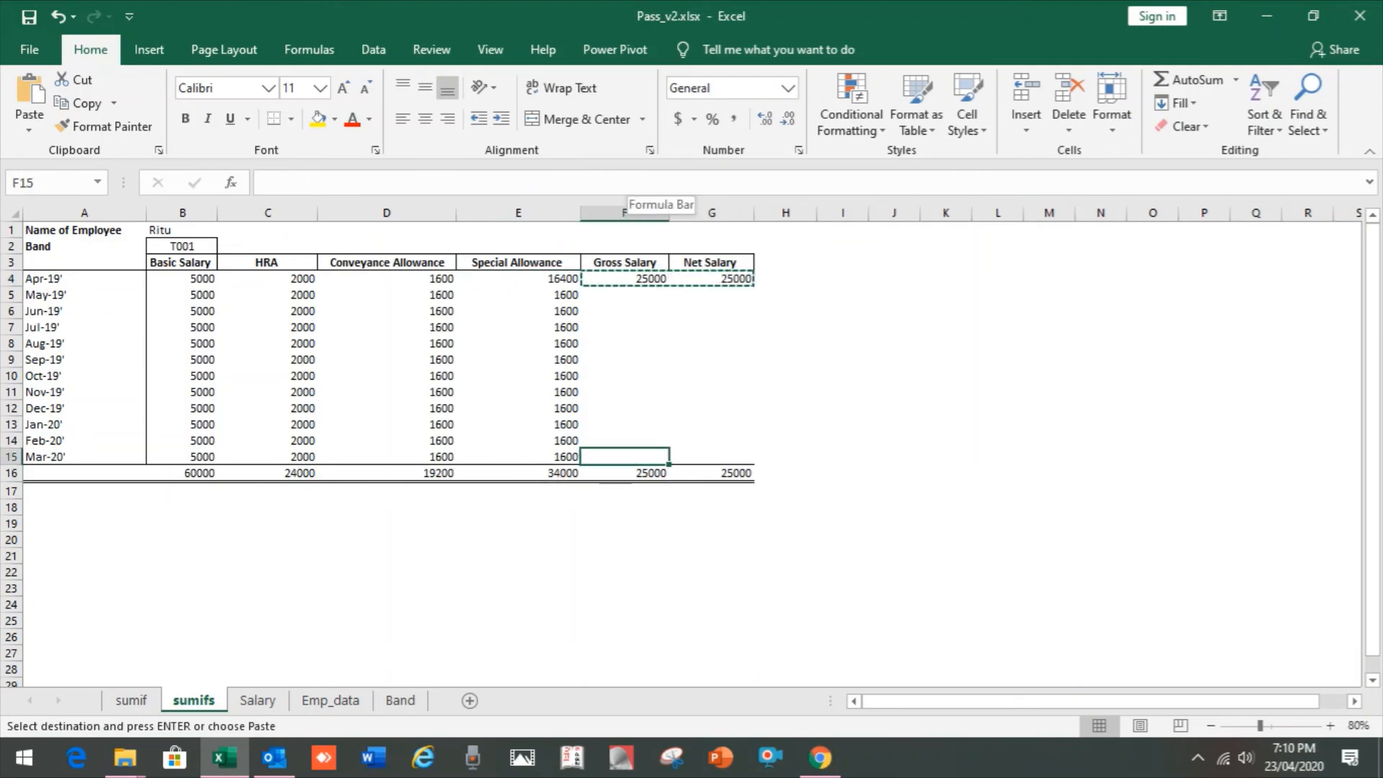
key("ctrl+shift+Up")
key("shift+Right")
key("ctrl+v")
key("Escape")
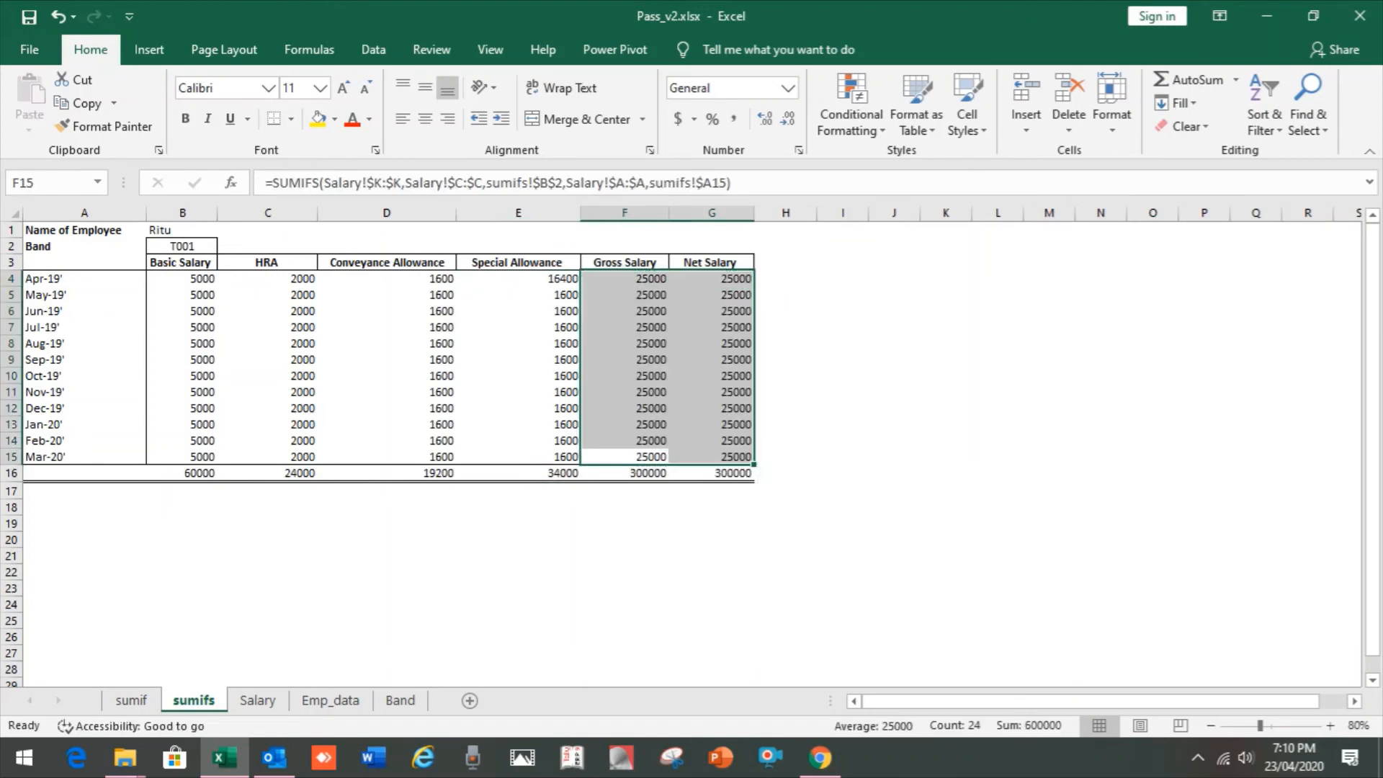
- Copy the E4 formula down the Special Allowance column through E15
key("Left")
key("Up")
key("Up")
key("Up")
key("Up")
key("Up")
key("Up")
key("Up")
key("Up")
key("Up")
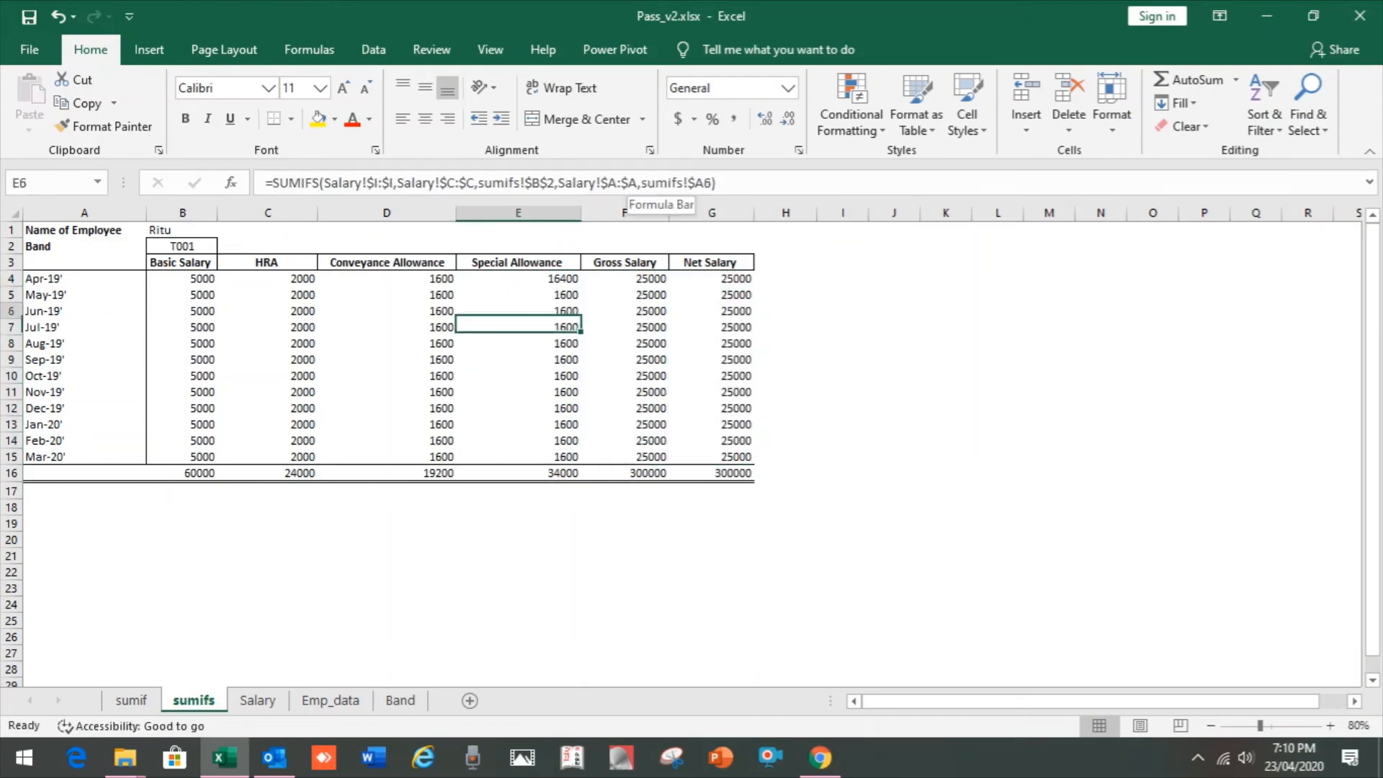
key("Up")
key("Up")
key("ctrl+c")
key("ctrl+shift+Down")
key("shift+Up")
key("ctrl+v")
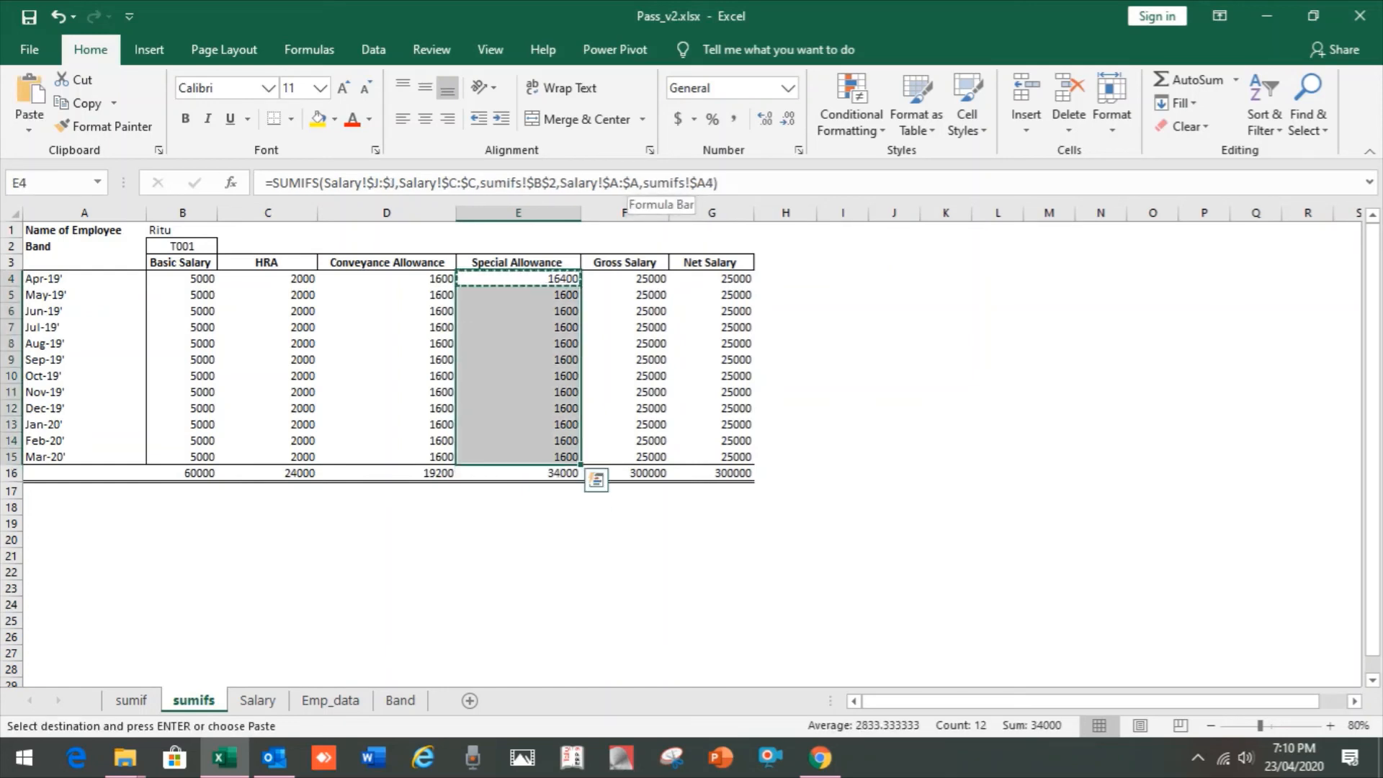
key("Escape")
- Add an AutoSum formula for B4:G4 in H4, beside the first Net Salary cell
key("Down")
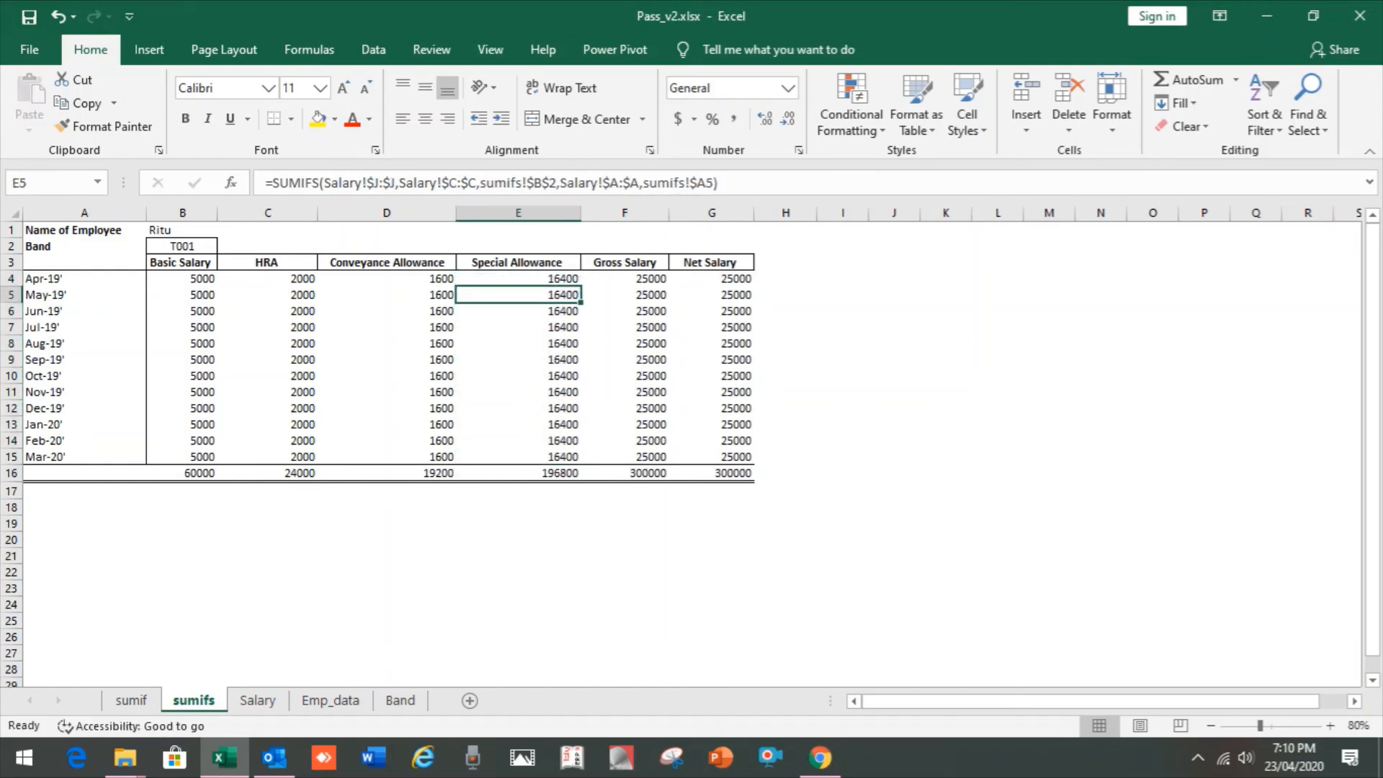
key("Right")
key("Up")
key("Right")
key("Right")
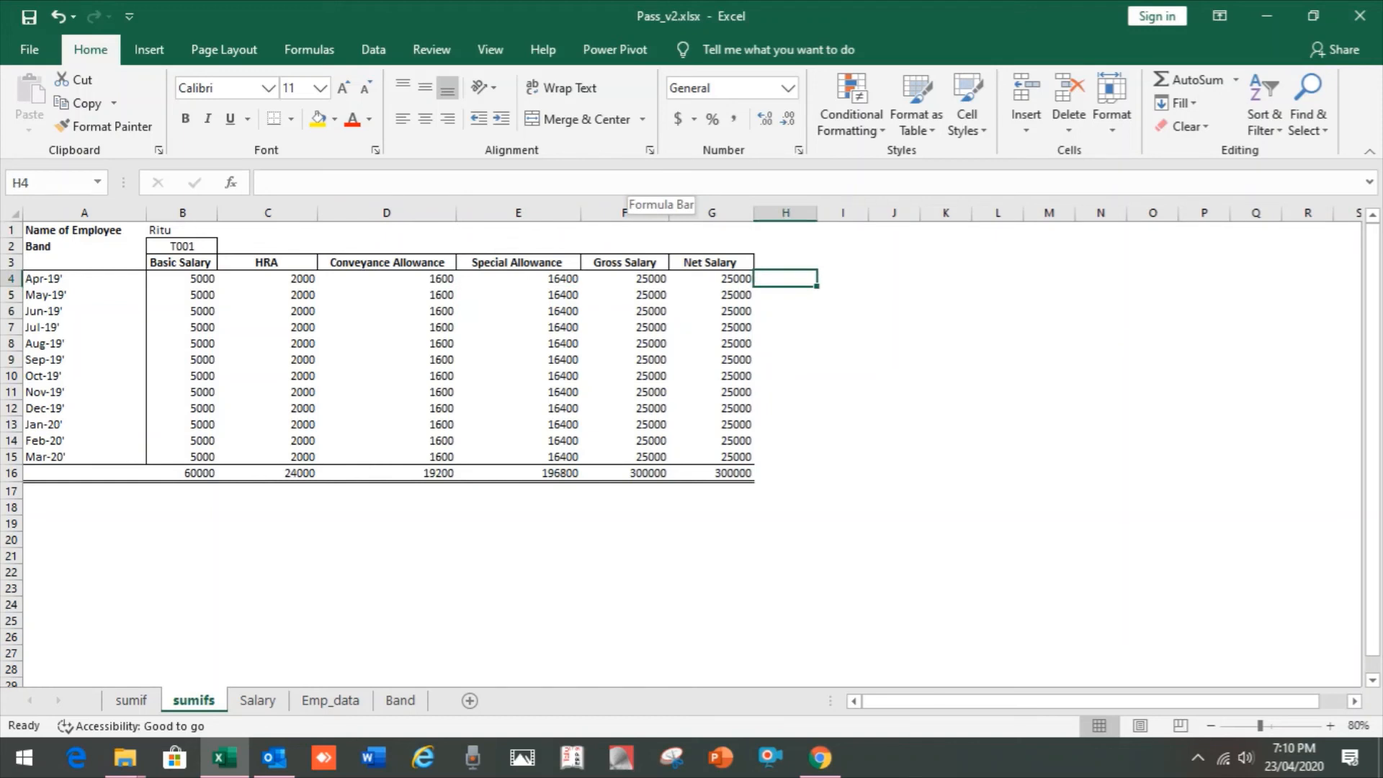
key("alt+equal")
key("ctrl+Return")
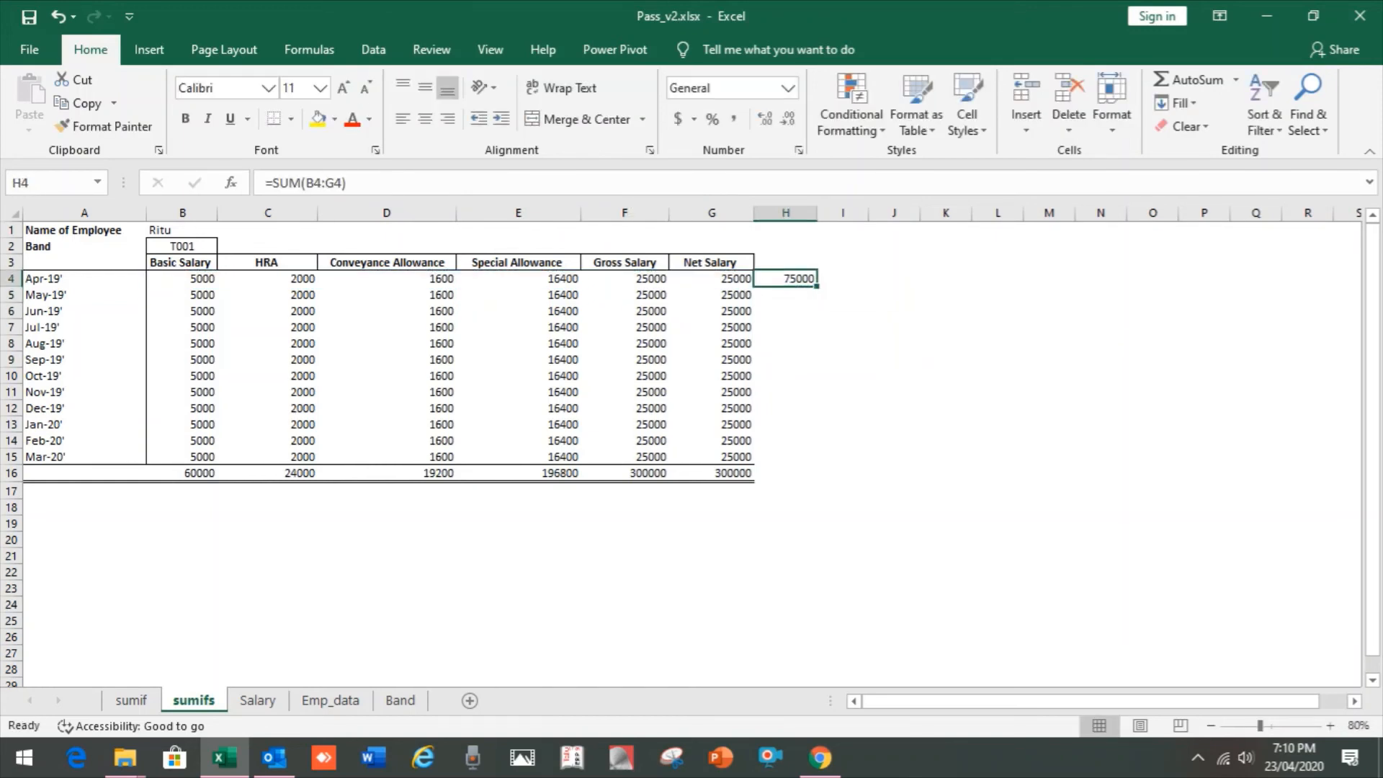
- Fill the H4 row-total formula down through H15
key("shift+Down")
key("shift+Down")
key("shift+Down")
key("shift+Down")
key("shift+Down")
key("shift+Down")
key("shift+Down")
key("shift+Down")
key("shift+Down")
key("shift+Down")
key("shift+Down")
key("shift+Down")
key("shift+Down")
key("shift+Up")
key("shift+Up")
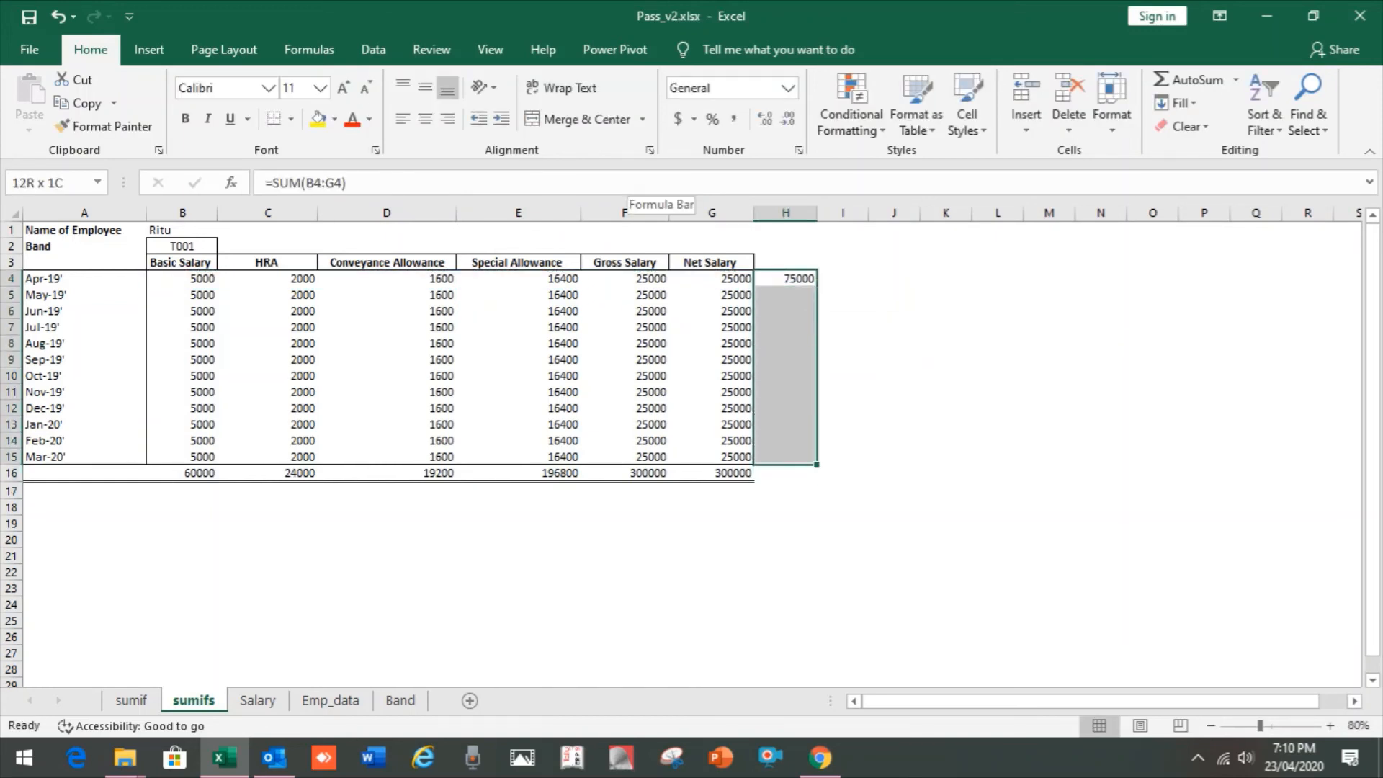
key("ctrl+d")
key("shift+Up")
key("shift+Up")
key("shift+Up")
key("shift+Up")
key("shift+Up")
key("shift+Up")
key("shift+Up")
key("shift+Up")
key("shift+Up")
key("shift+Up")
key("shift+Up")
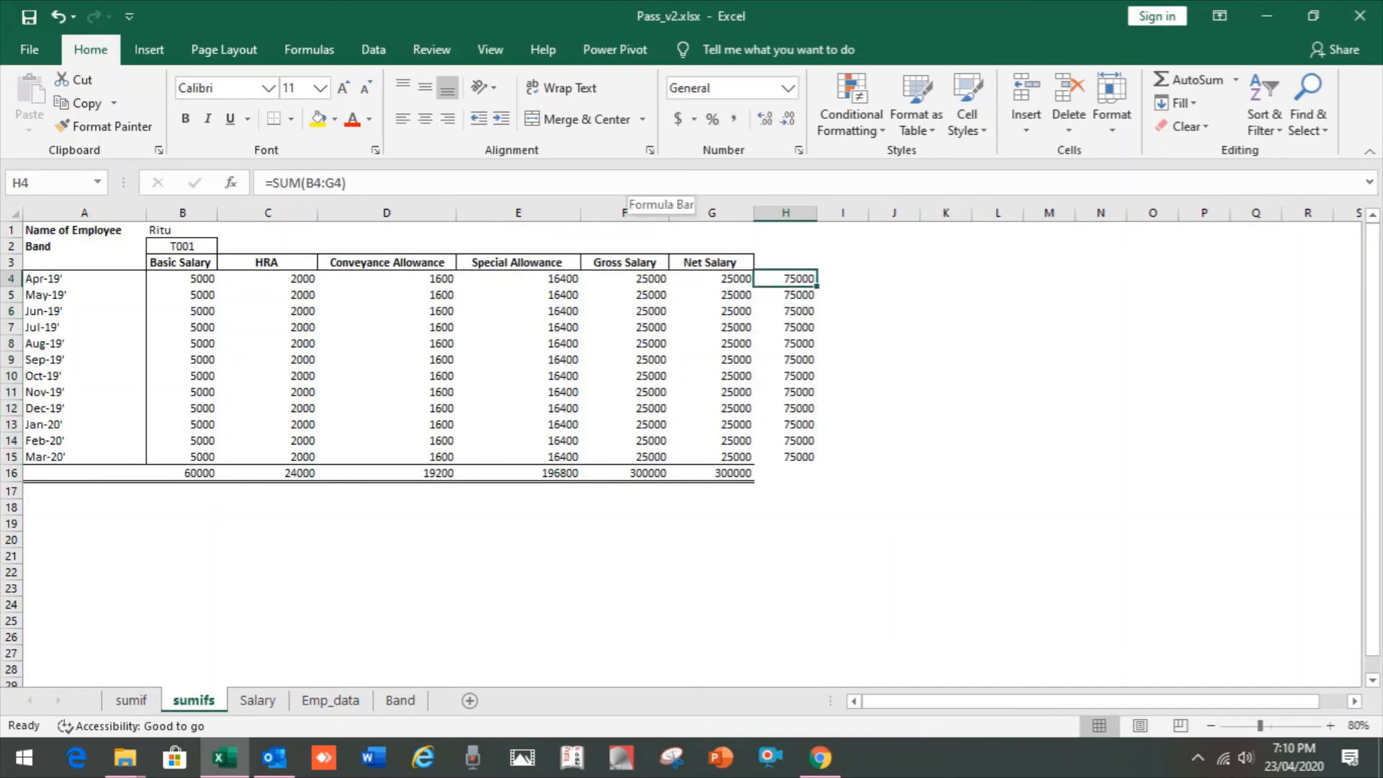
- Examine the filtered employee's Basic, HRA, conveyance and special allowance columns on the Salary sheet against the sumifs breakdown
key("ctrl+Page_Down")
key("Left")
key("Left")
key("Left")
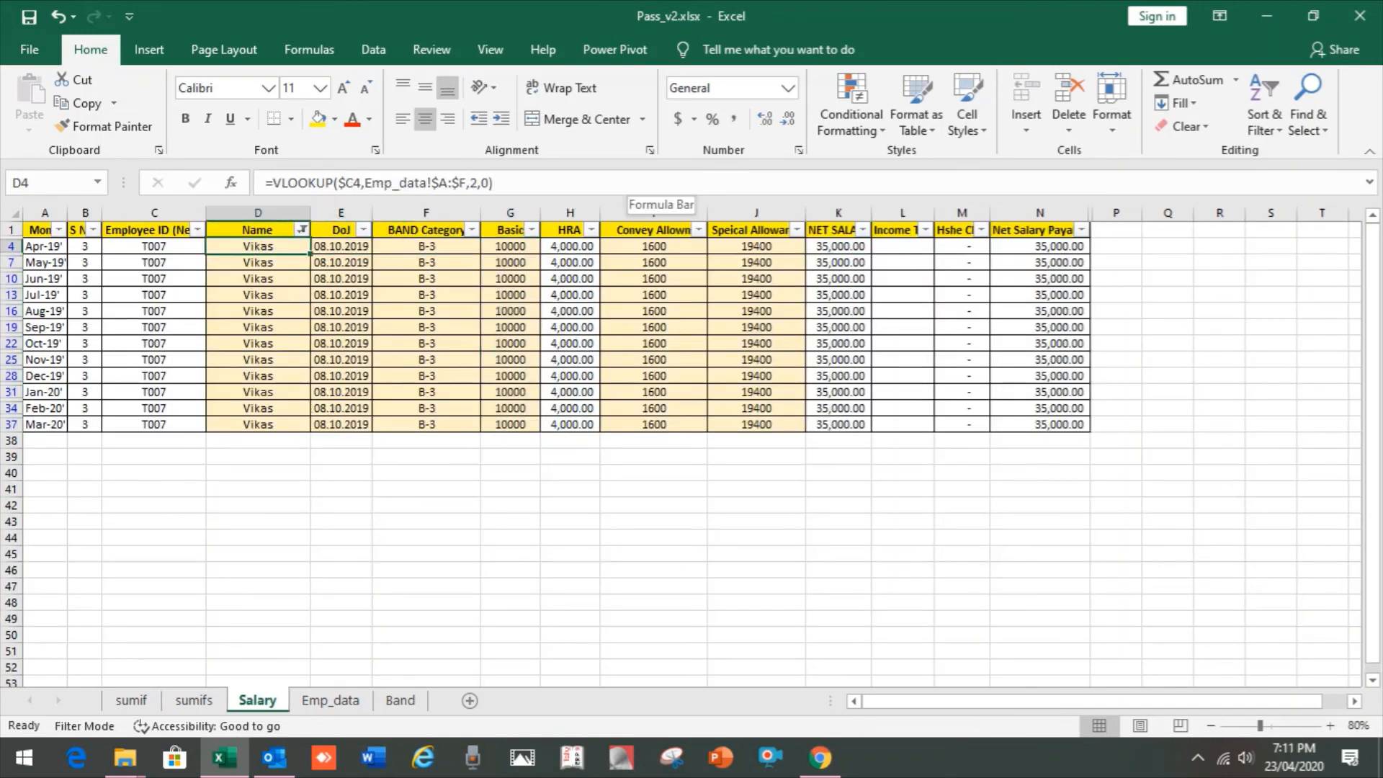
key("Up")
key("Down")
key("Right")
key("Right")
key("Right")
key("Right")
key("Right")
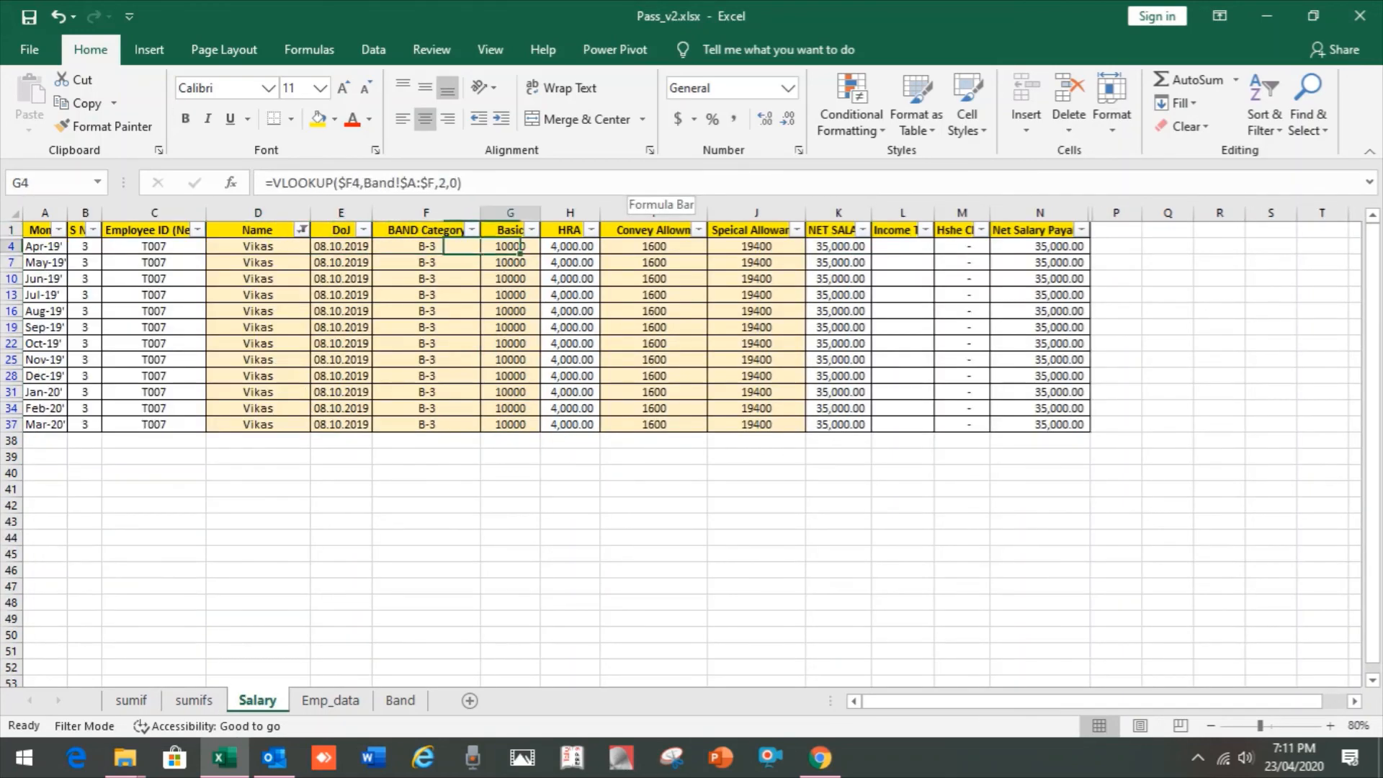
key("Right")
key("Right")
key("Left")
key("Left")
key("Left")
key("Left")
key("Left")
key("Left")
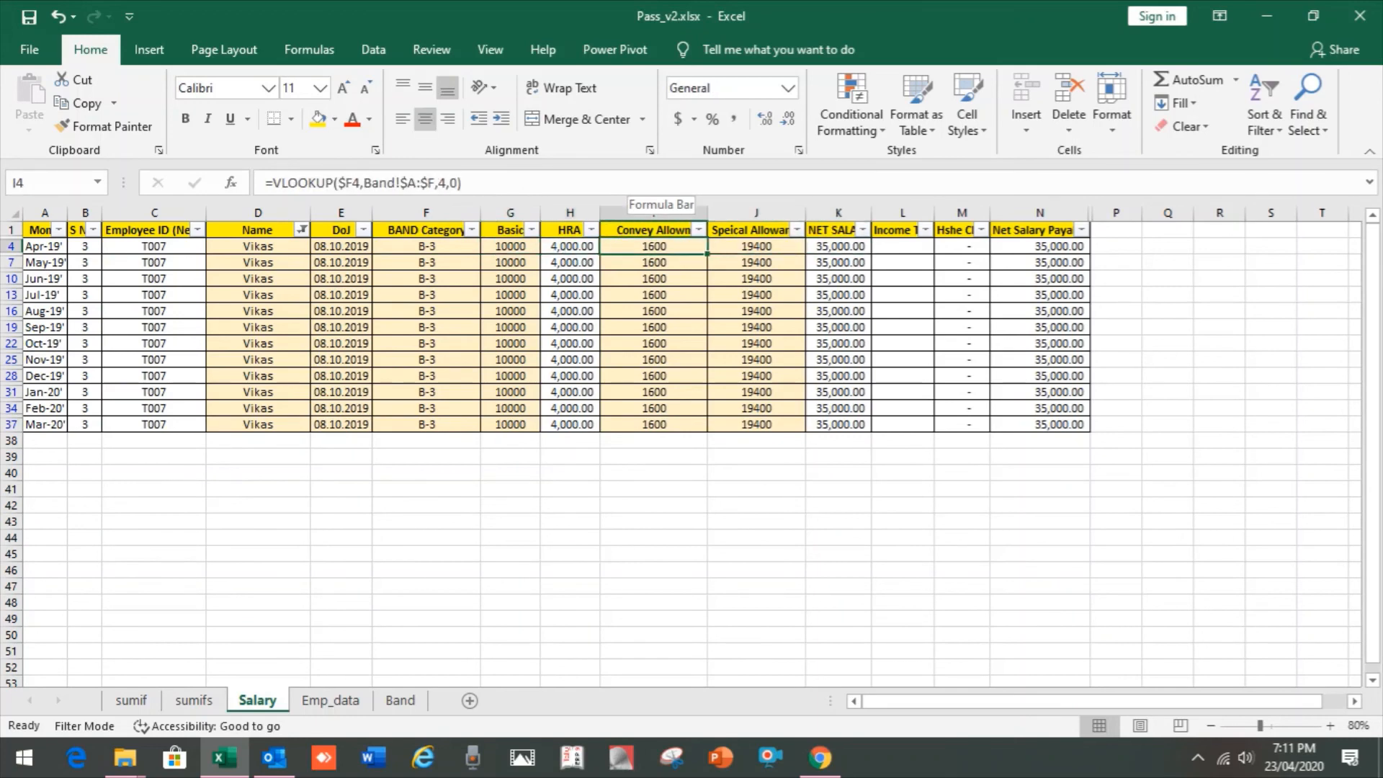
key("Right")
key("Right")
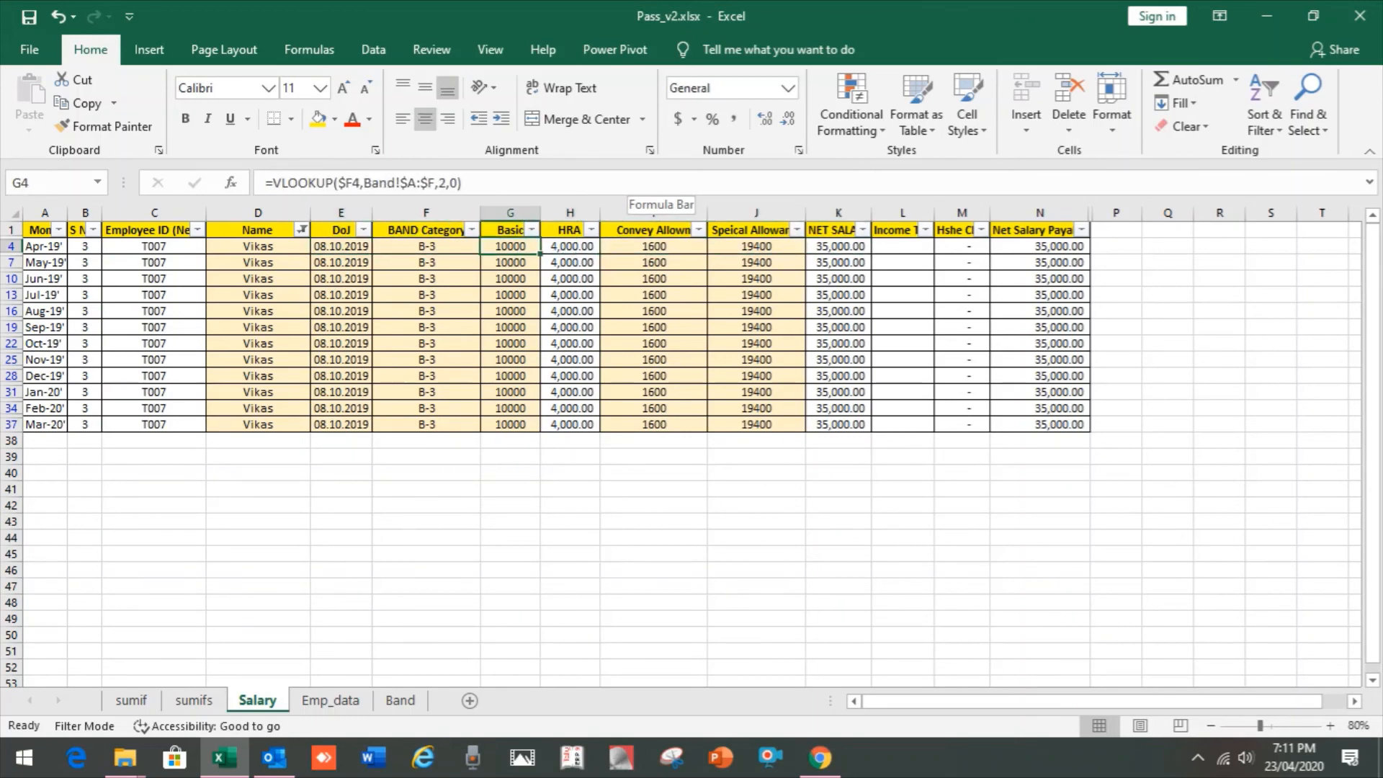
key("ctrl+Page_Up")
key("ctrl+Page_Up")
key("ctrl+Page_Down")
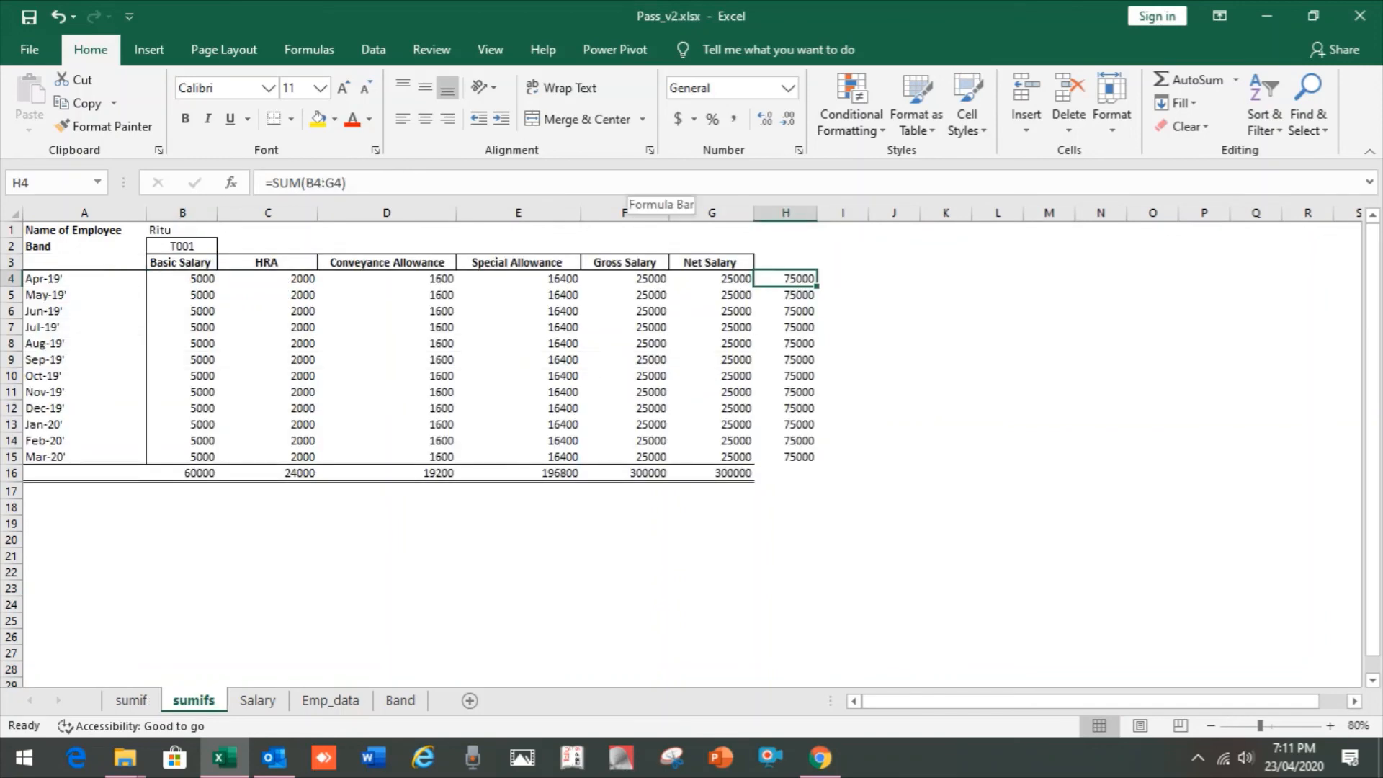
- Filter the Salary sheet's Name column to show only the employee named on the sumifs sheet
key("ctrl+Page_Down")
key("Left")
key("Left")
key("Left")
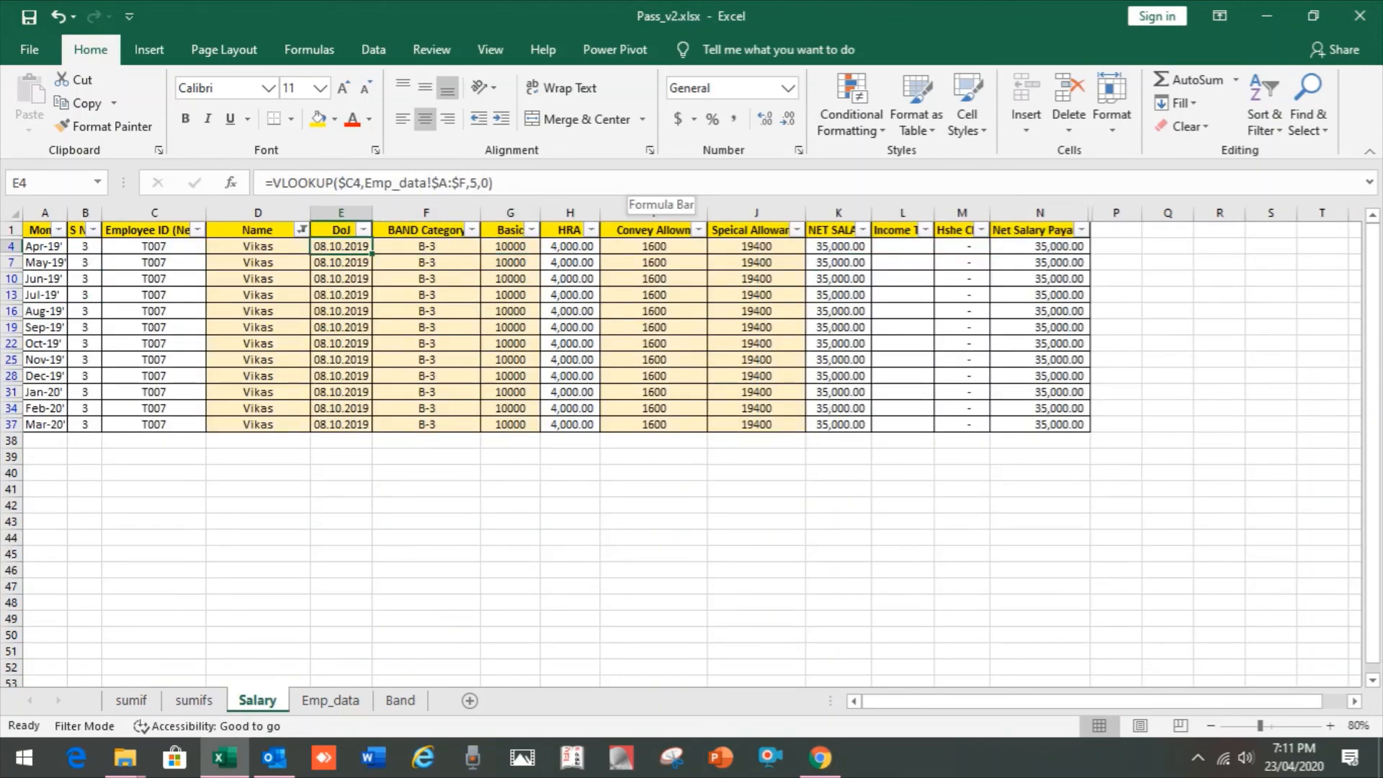
key("Up")
key("alt+Down")
key("Down")
key("Down")
key("Down")
key("Down")
key("Down")
key("Down")
key("Down")
key("Down")
key("Down")
key("Down")
key("Up")
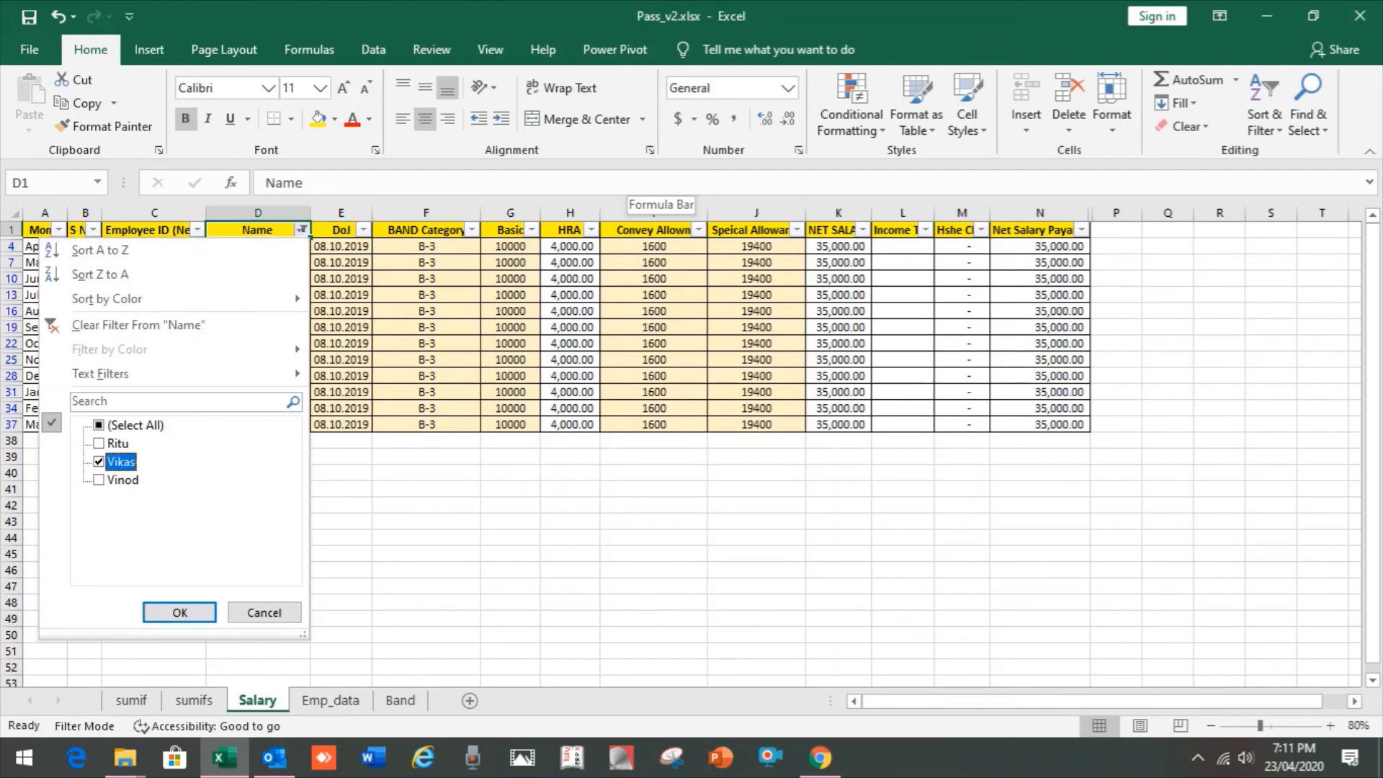
key("space")
key("Up")
key("space")
key("Return")
- Examine the employee's salary components and the total formula in K2 on the Salary sheet, and compare with the sumifs sheet
key("Right")
key("Right")
key("Right")
key("Right")
key("Right")
key("Right")
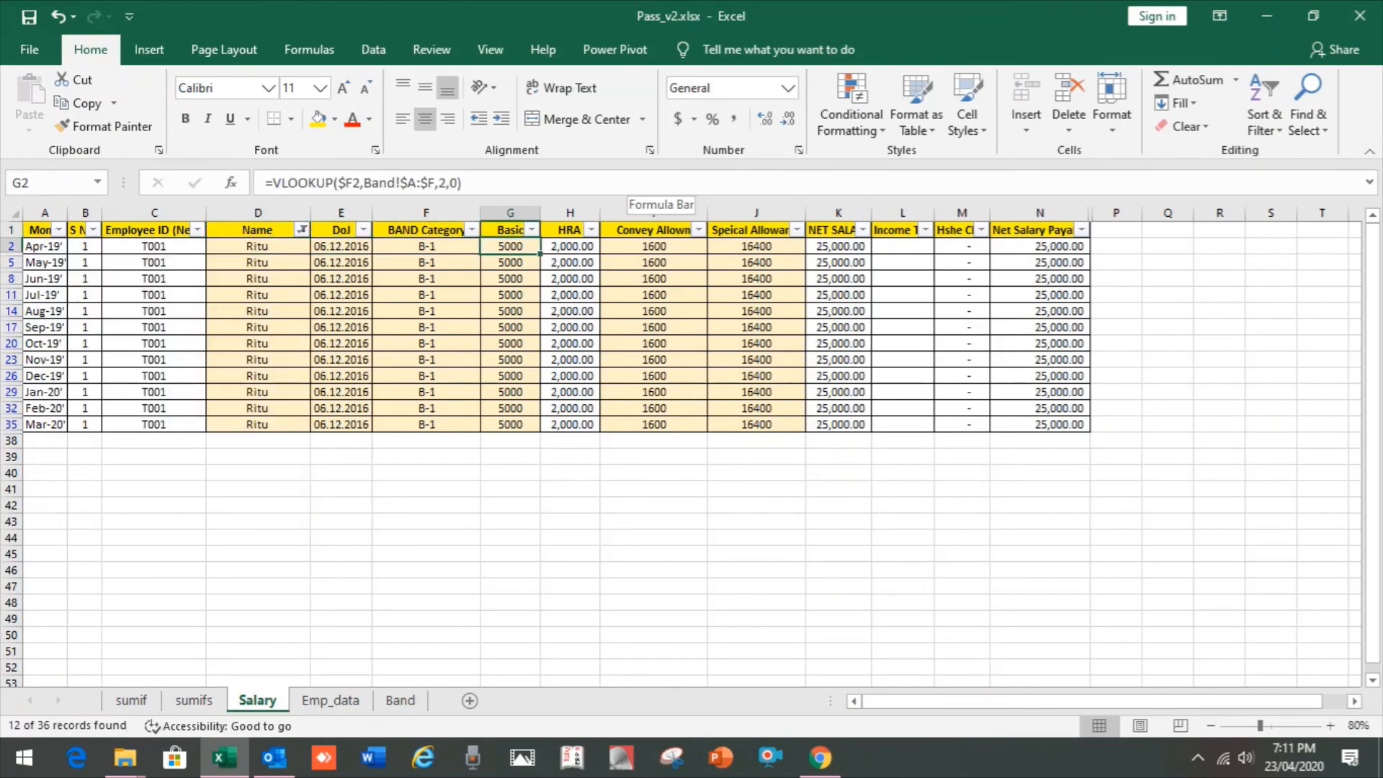
key("F2")
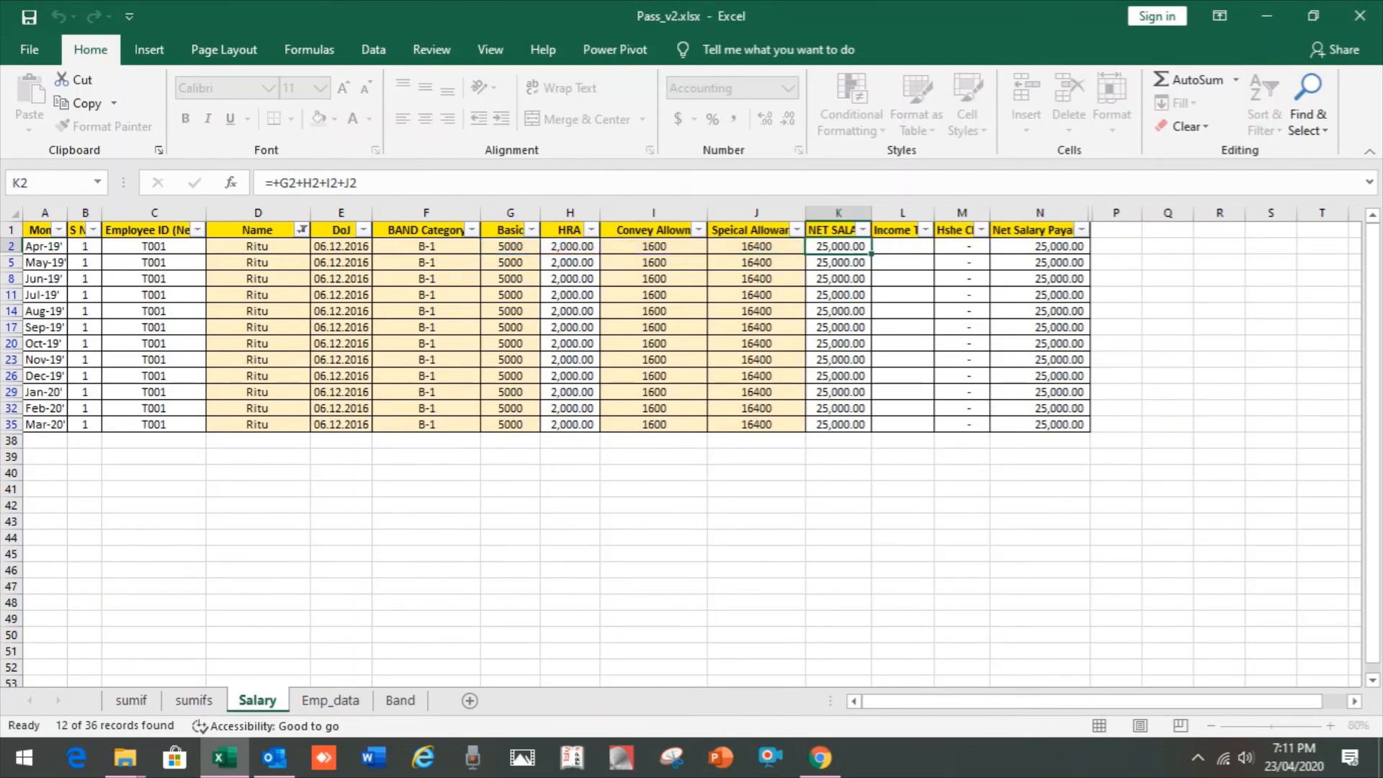
key("Escape")
key("ctrl+Page_Up")
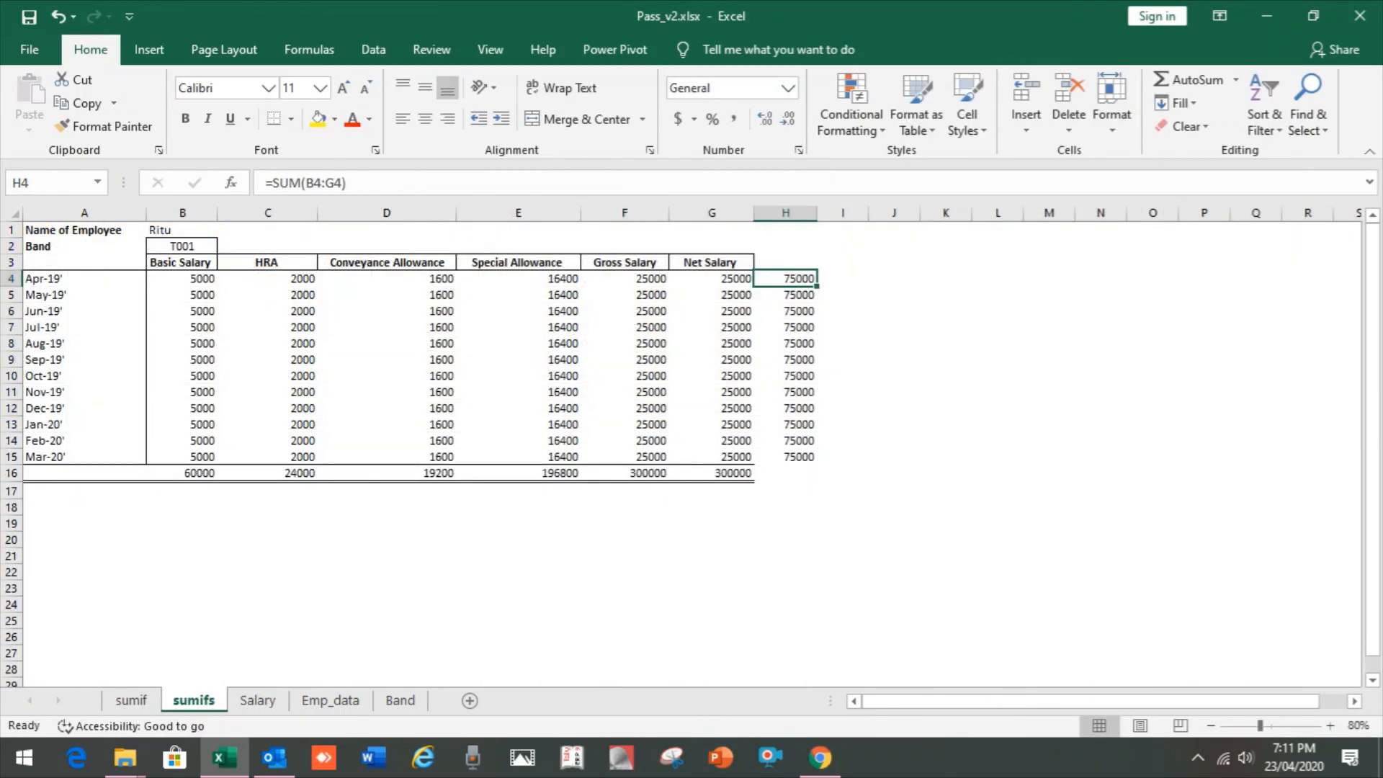
- Clear the row-total formulas from H4:H15 on the sumifs sheet
key("F2")
key("Escape")
key("Delete")
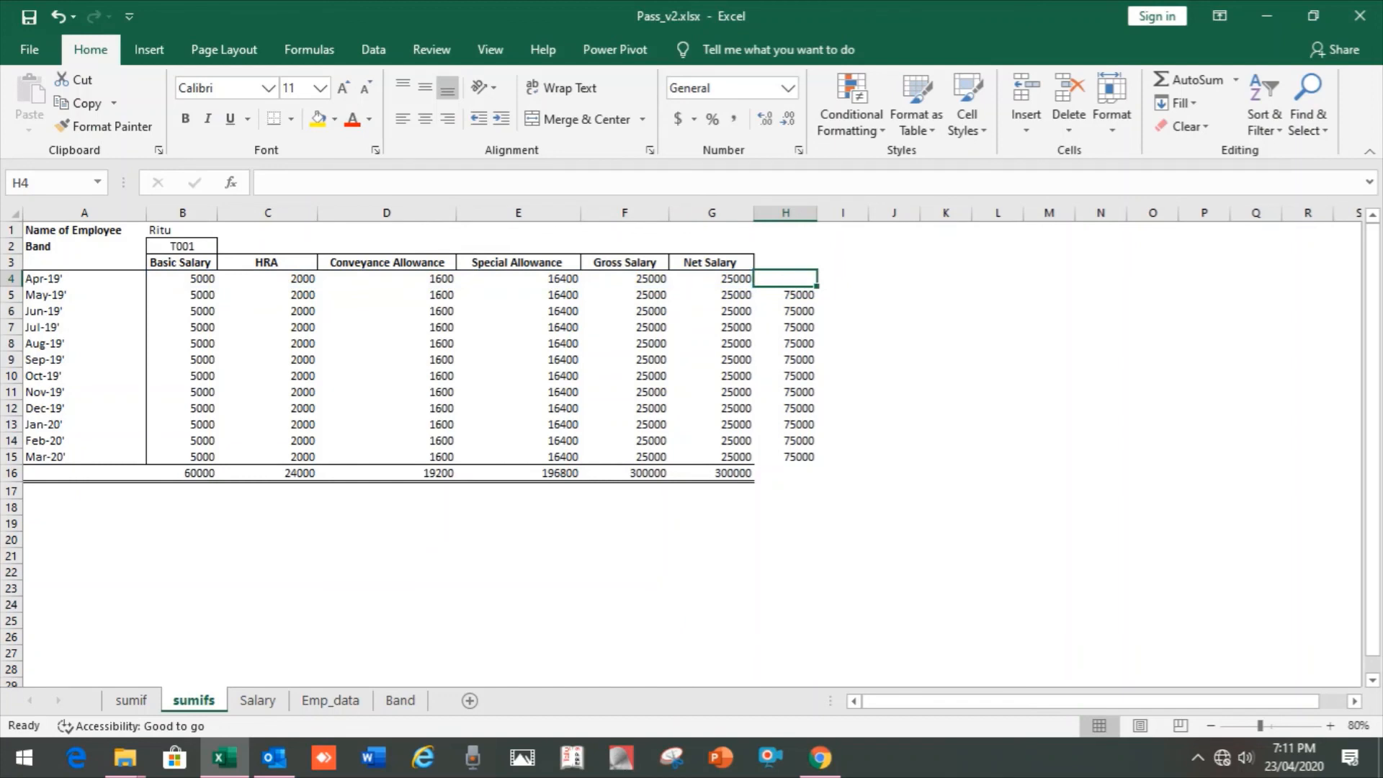
key("Left")
key("Right")
key("shift+Down")
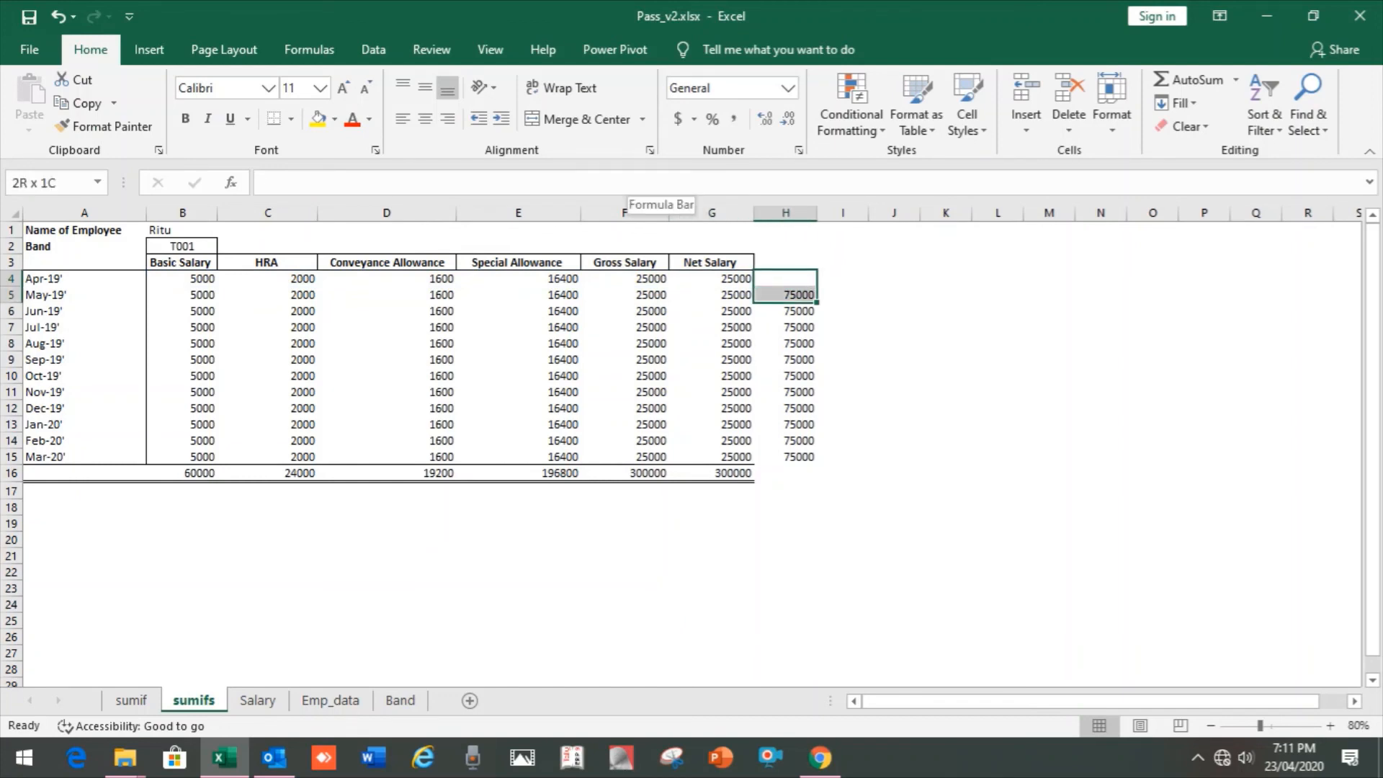
key("ctrl+shift+Down")
key("ctrl+c")
key("Left")
key("Right")
key("ctrl+shift+Down")
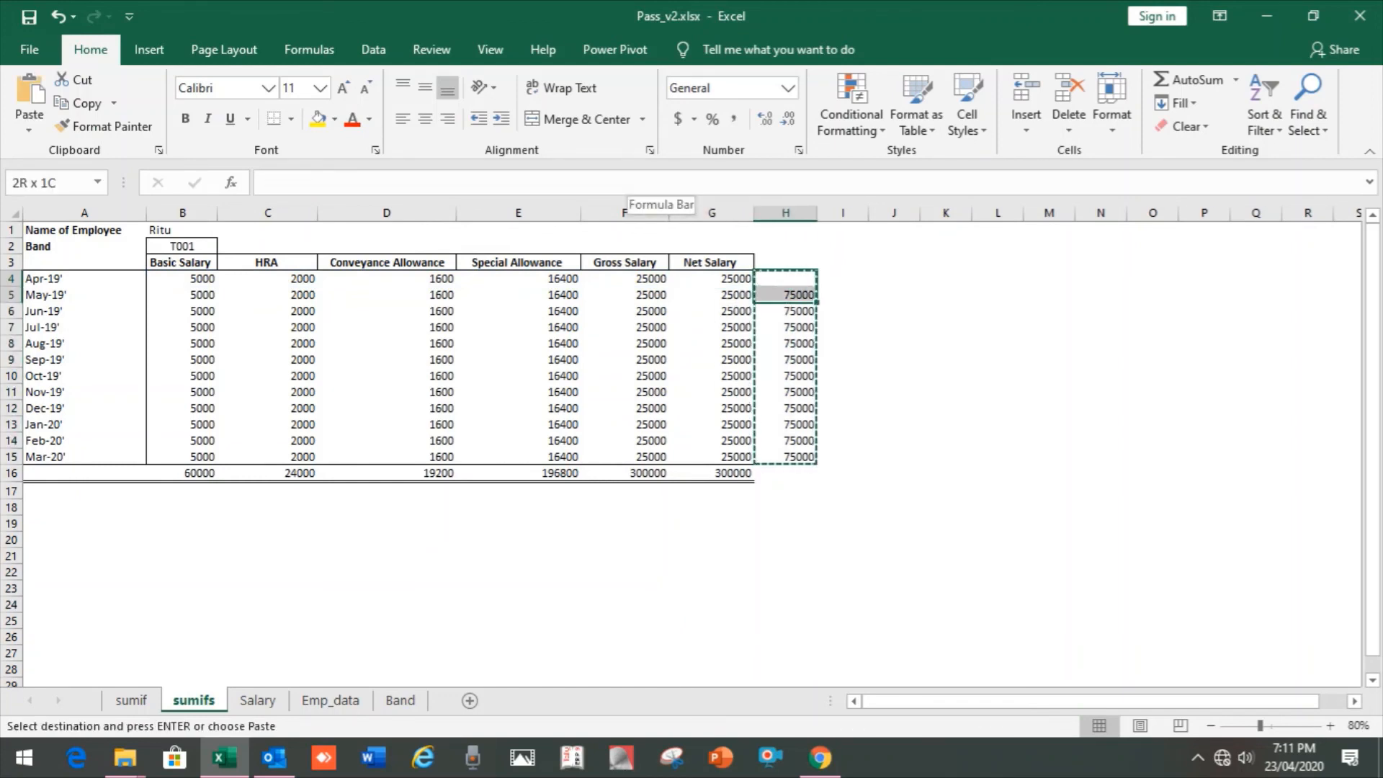
key("ctrl+shift+Down")
key("Delete")
- Examine the Gross Salary and Net Salary formulas in F4:G4 and their source columns K and N on the Salary sheet
key("Left")
key("Left")
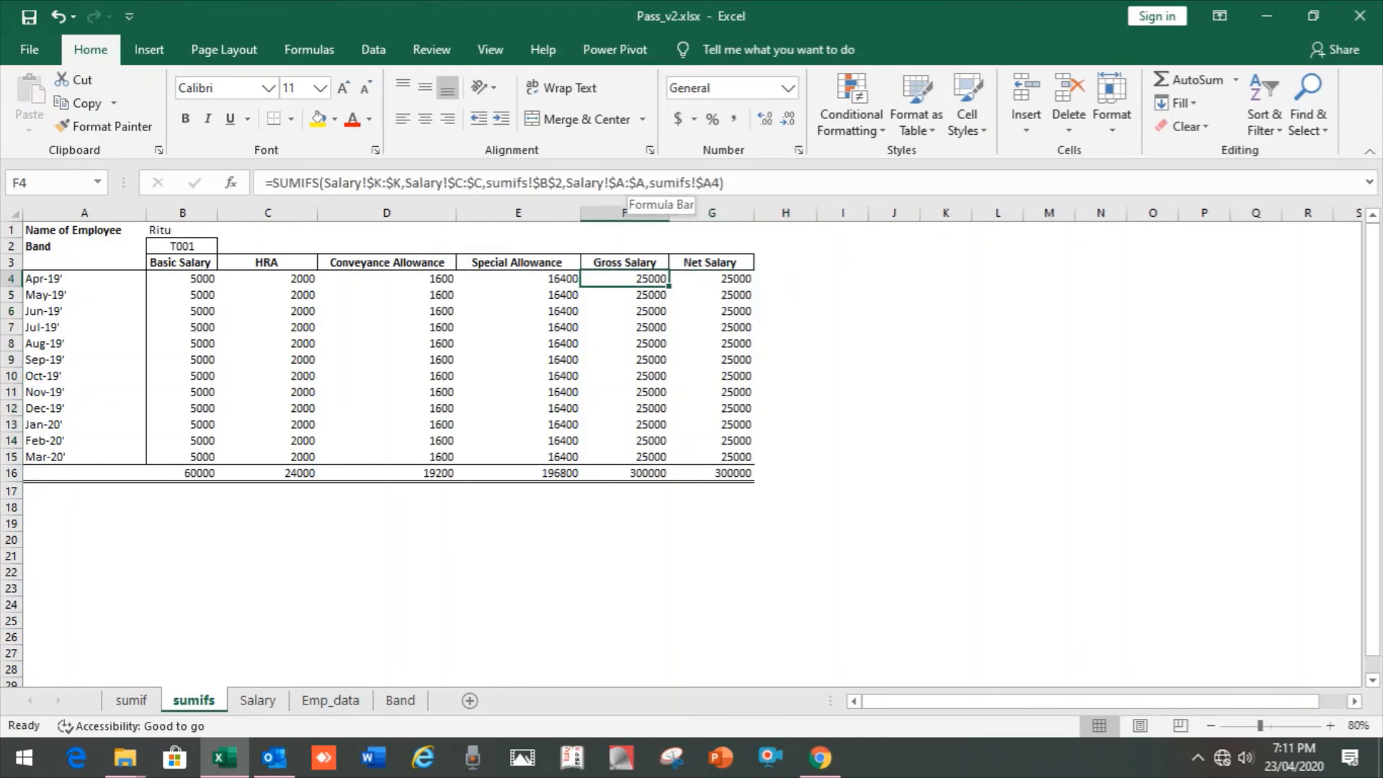
key("Right")
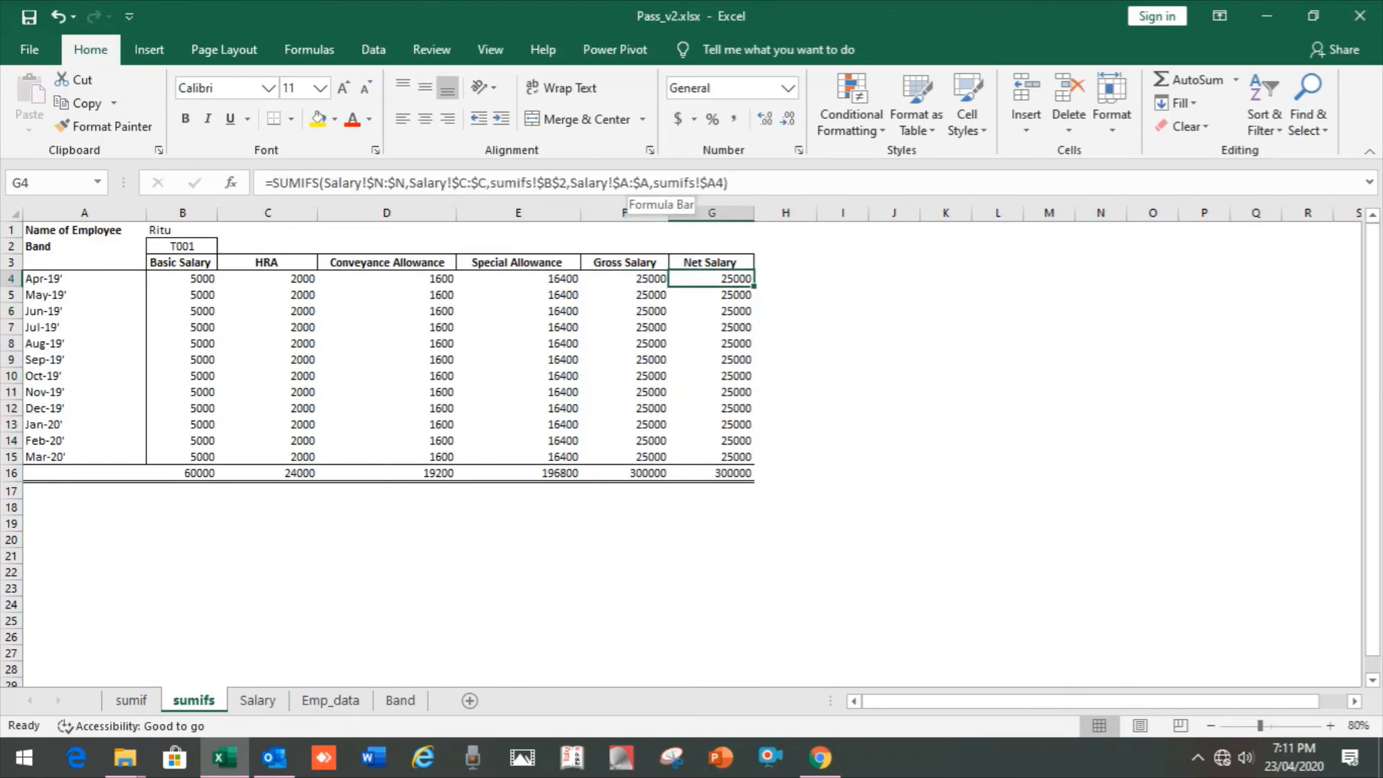
key("ctrl+Page_Down")
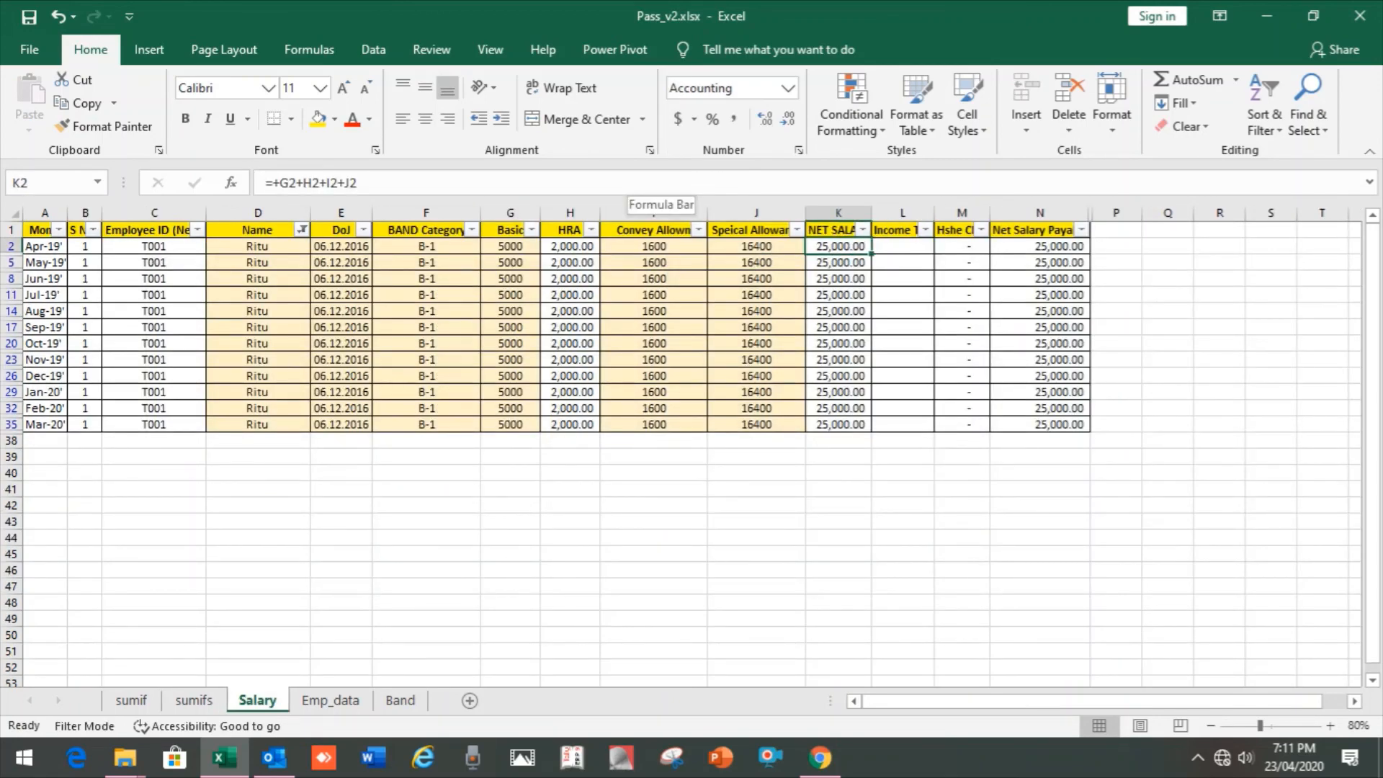
key("Right")
key("Right")
key("Right")
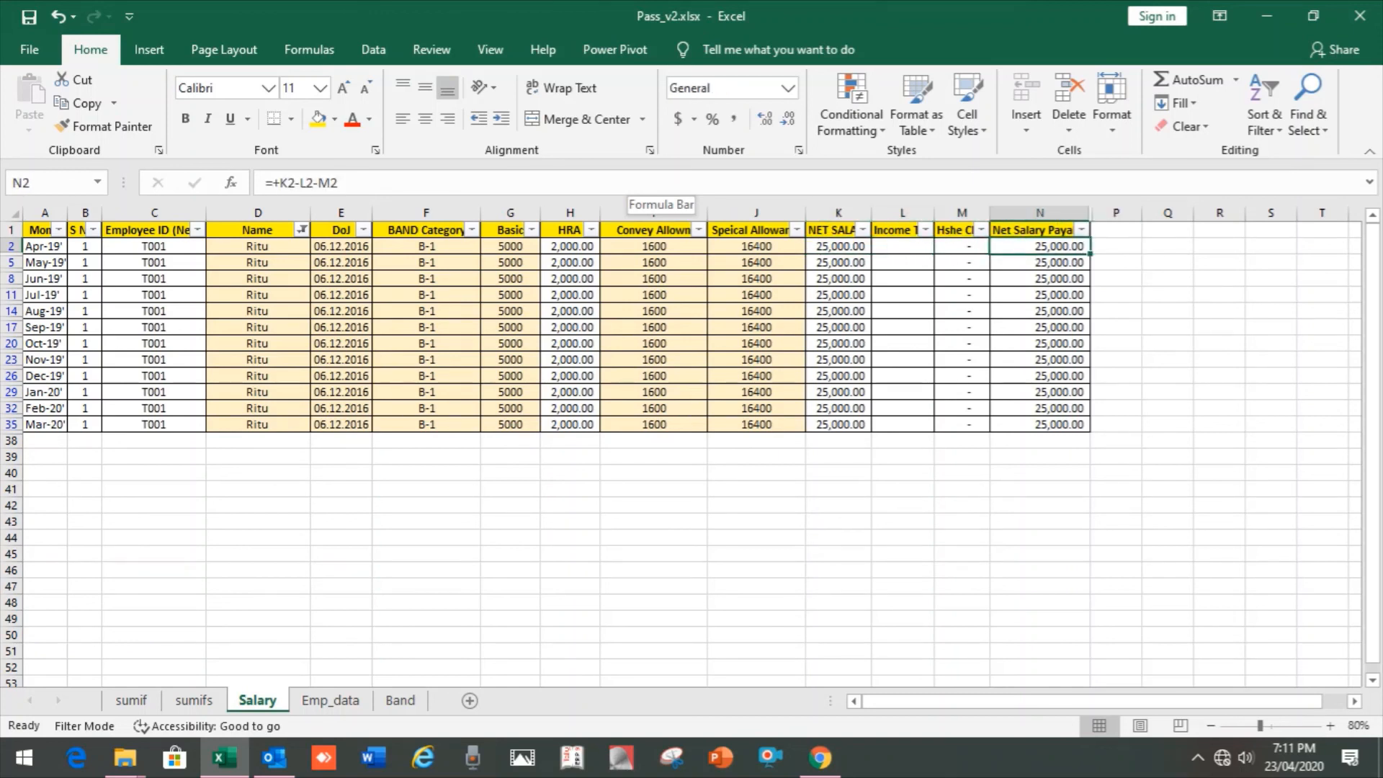
key("Left")
key("Left")
key("Left")
- Rename the NET SALARY header in K1 of the Salary sheet to Gross Salary
key("Up")
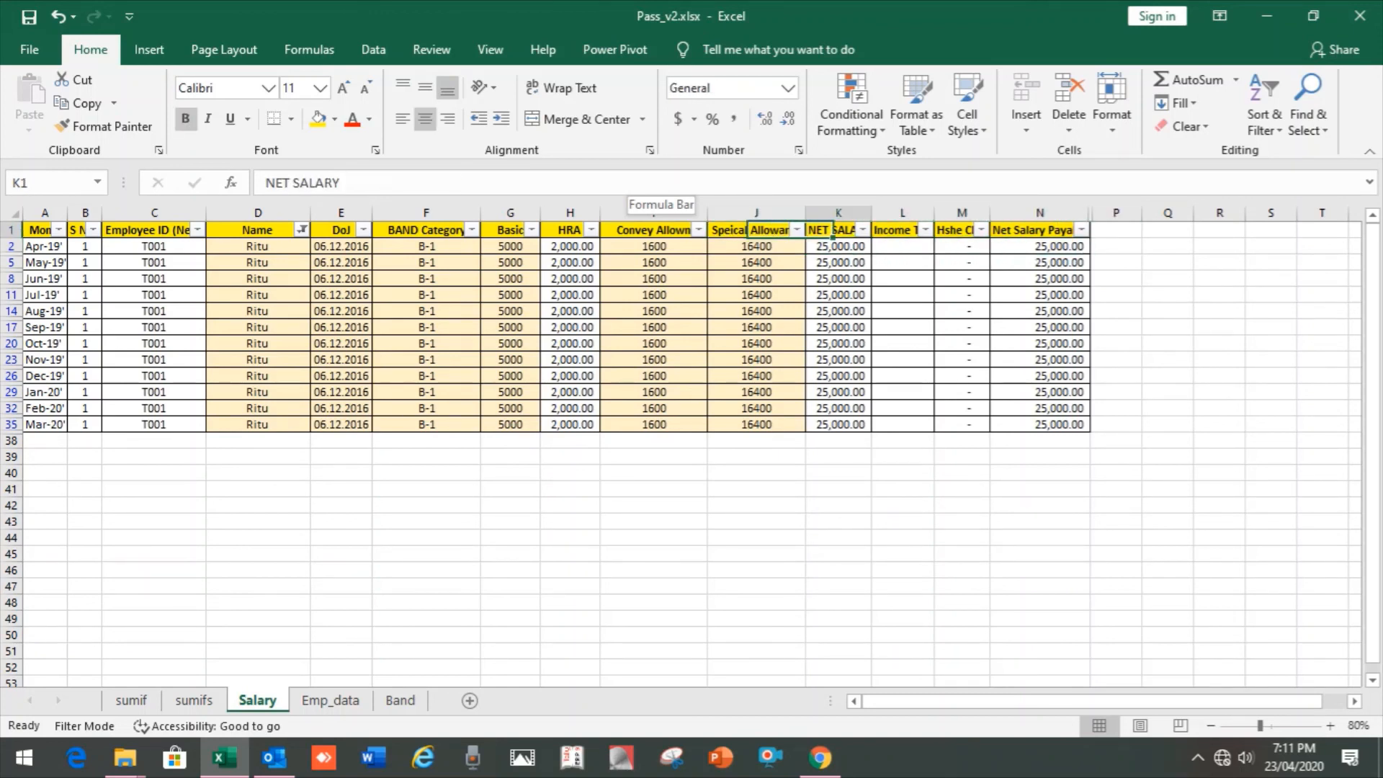
key("Down")
key("Down")
key("Up")
key("Up")
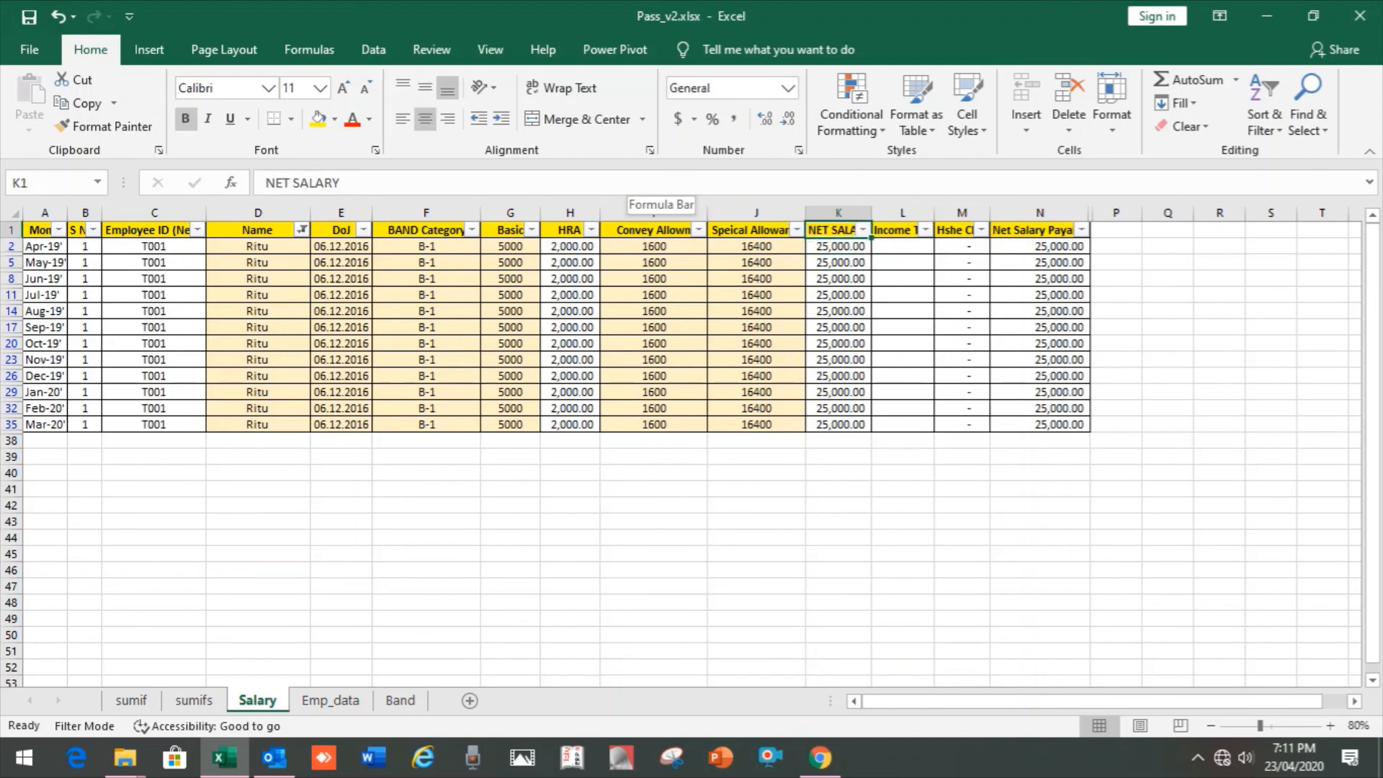
type("Gr")
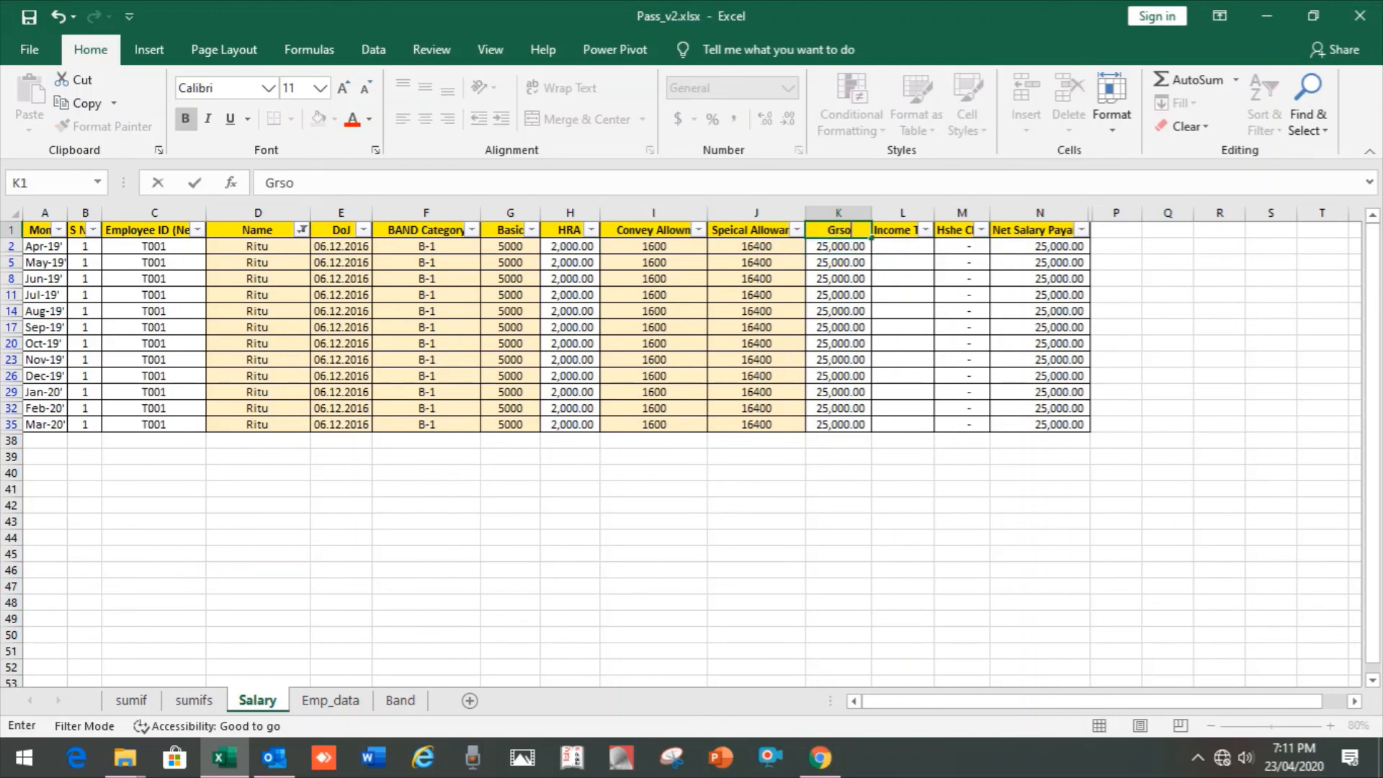
type("oss Salary")
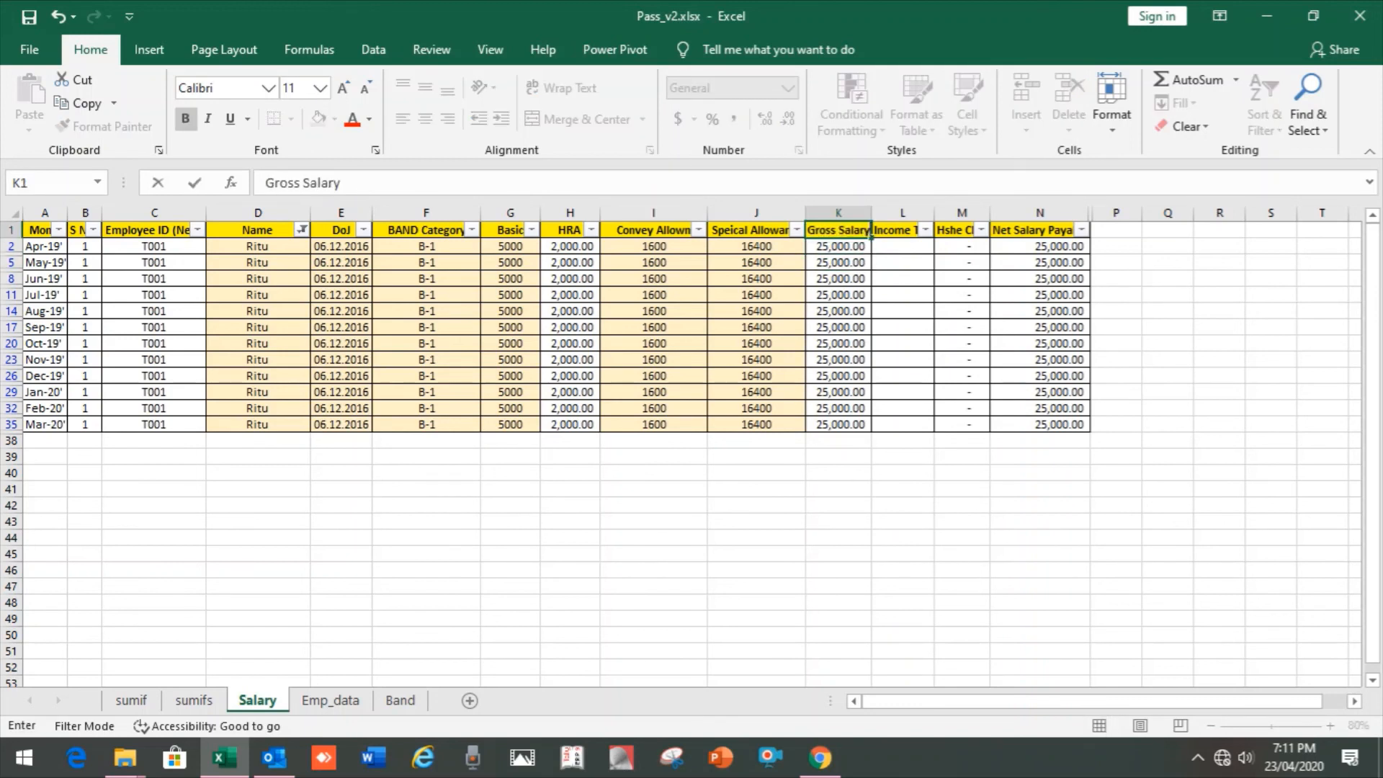
key("Return")
- Set the employee's May-19 Basic salary in G5 of the Salary sheet to 10000
key("ctrl+Page_Up")
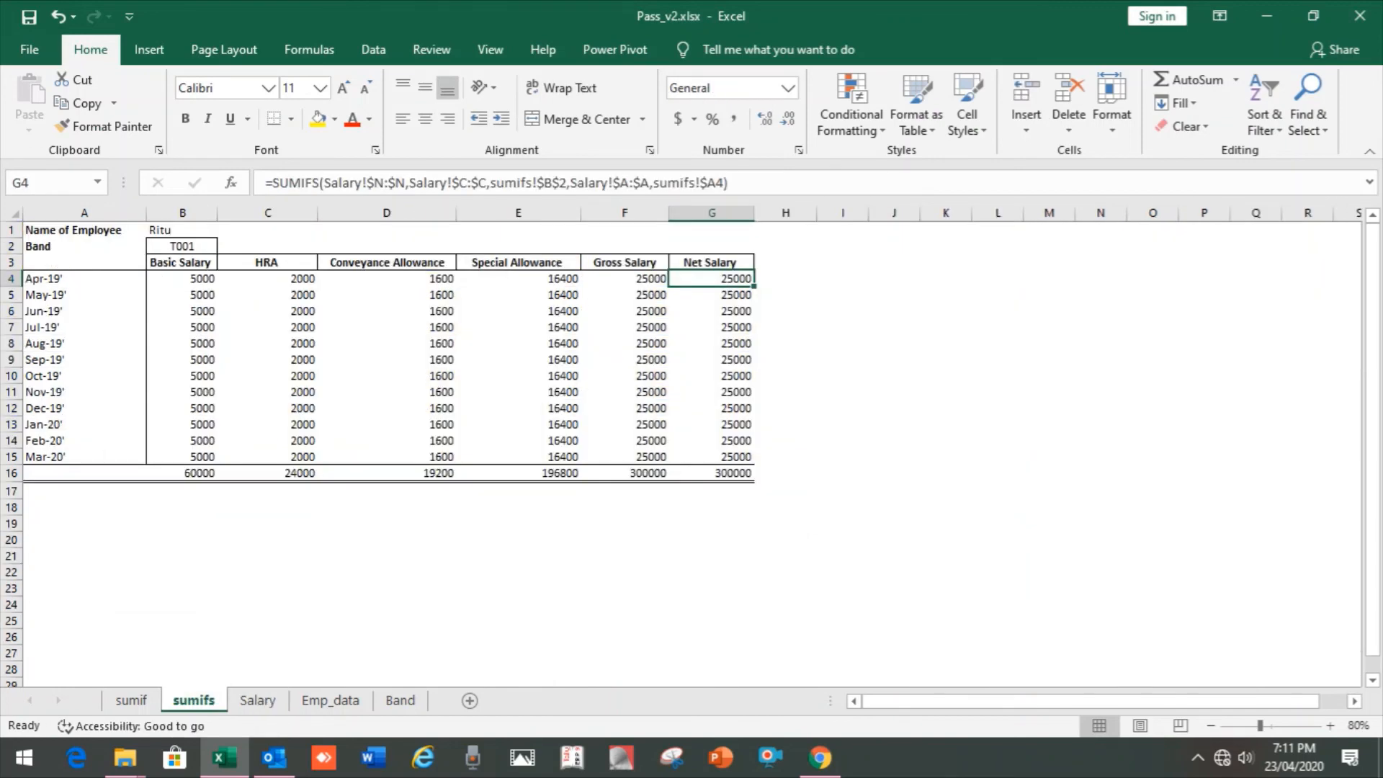
key("ctrl+Page_Down")
key("Left")
key("Left")
key("Left")
key("Down")
key("Left")
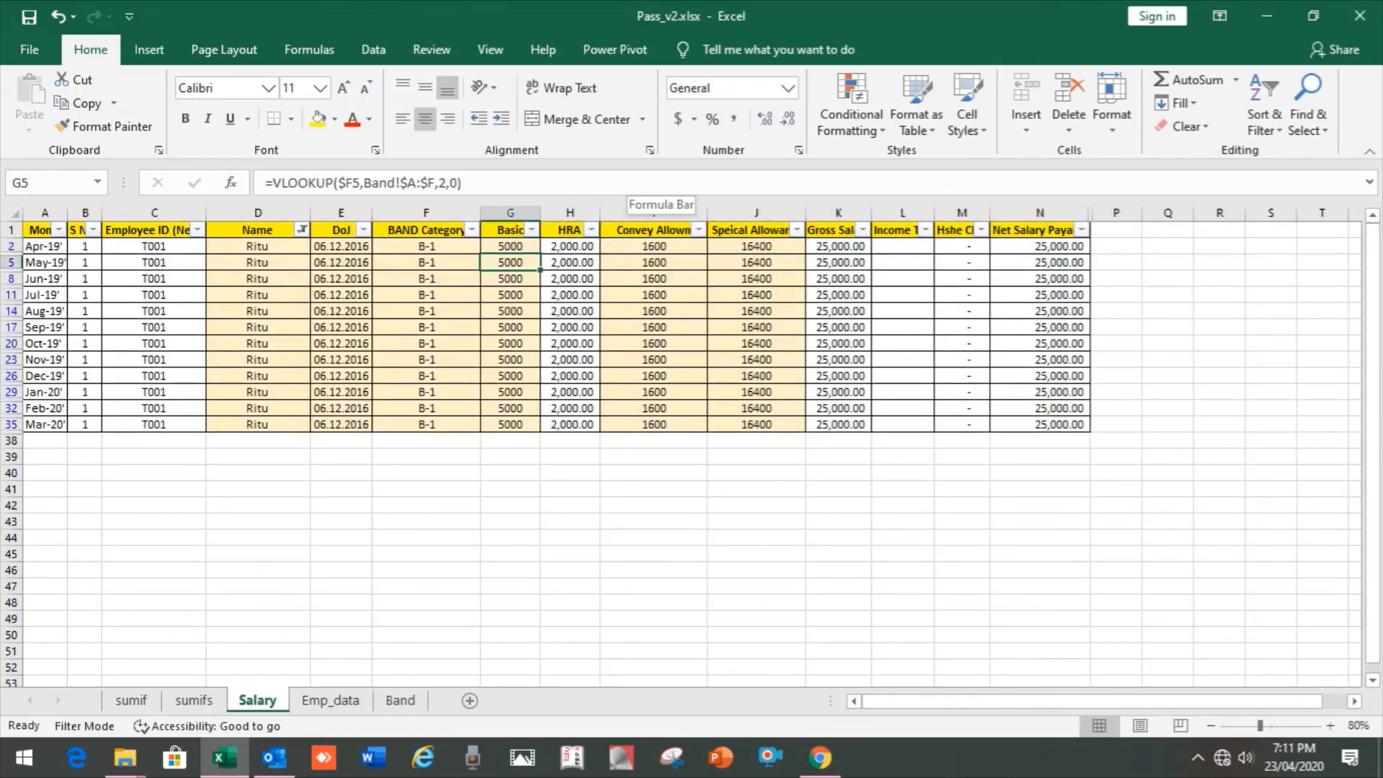
type("10000")
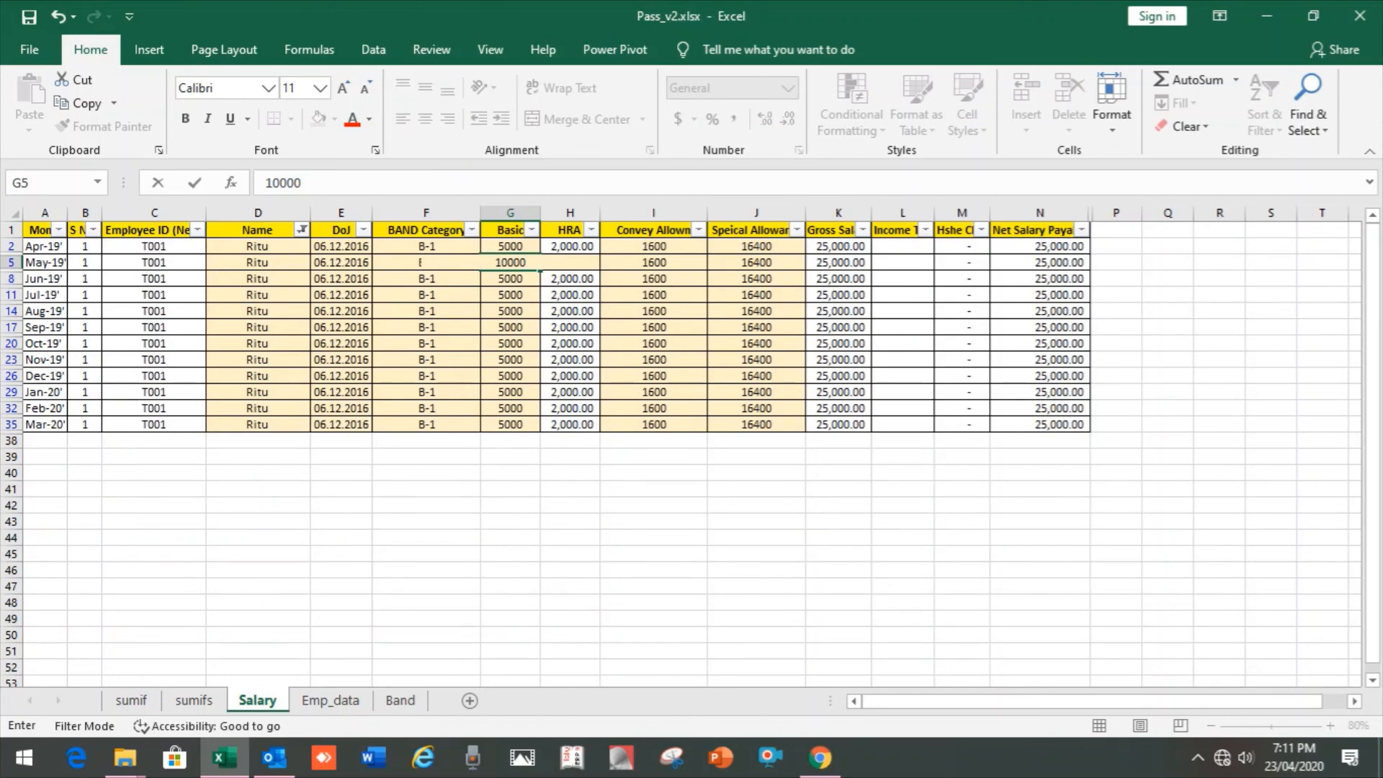
key("Return")
key("Up")
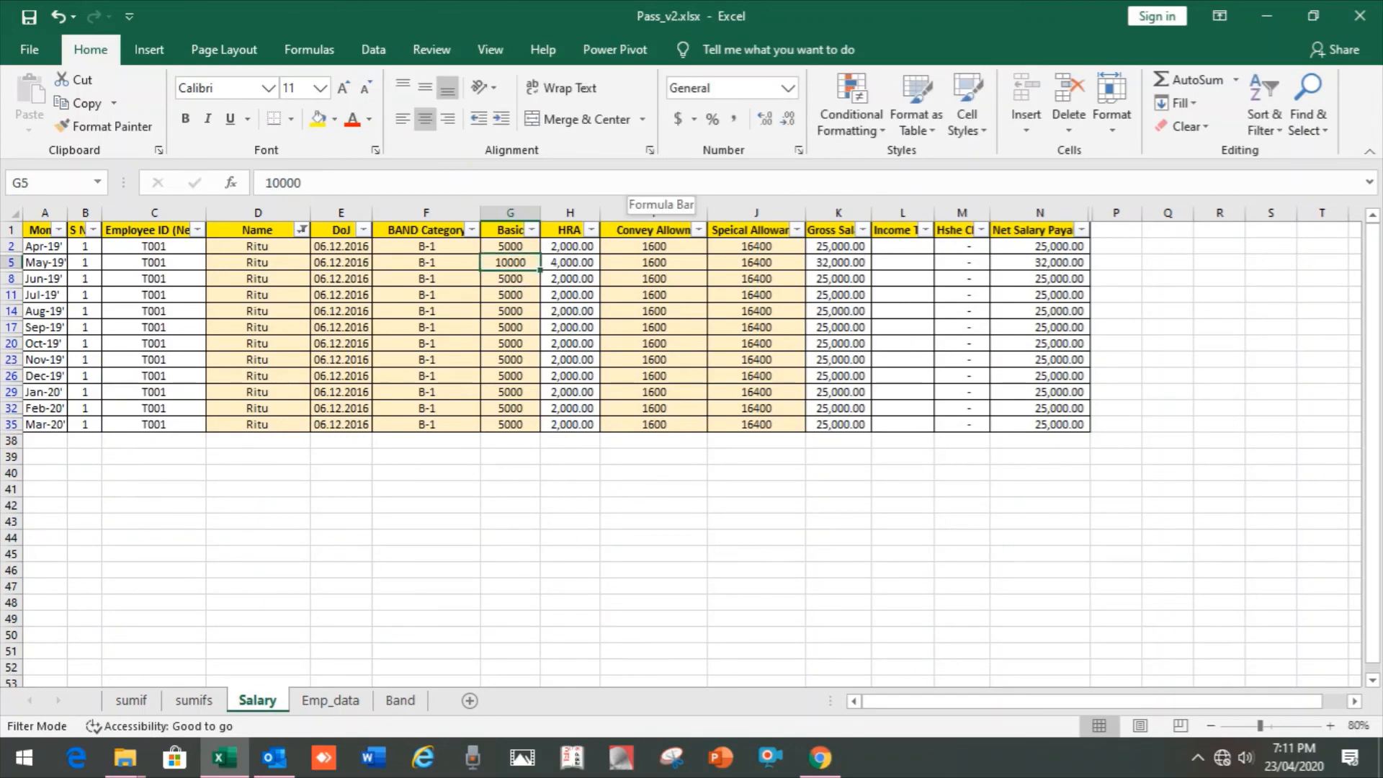
- Check the May-19 row of the breakdown on the sumifs sheet against the edited Basic salary
key("ctrl+Page_Up")
key("Left")
key("Left")
key("Left")
key("Left")
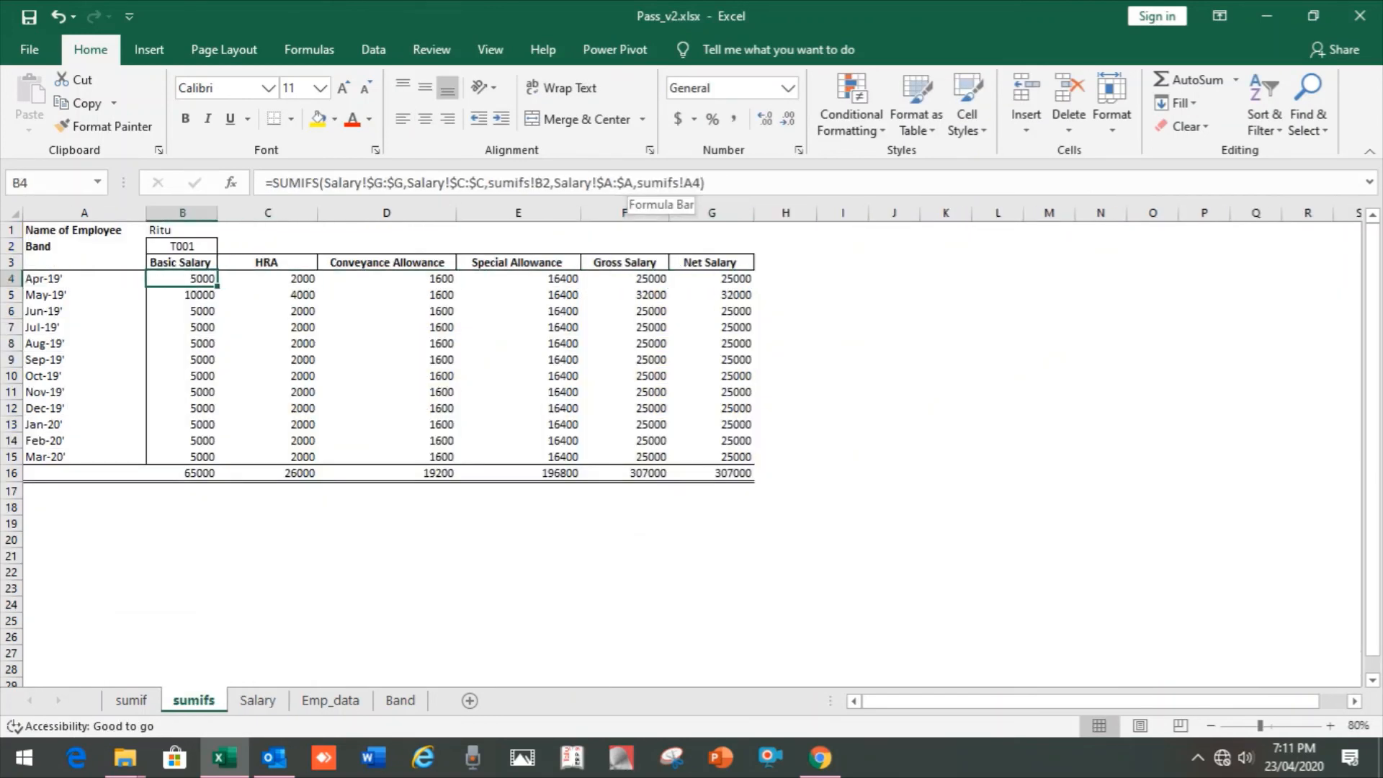
key("Down")
- Undo the May-19 Basic salary change in G5 of the Salary sheet and return to the sumifs sheet
key("ctrl+Page_Down")
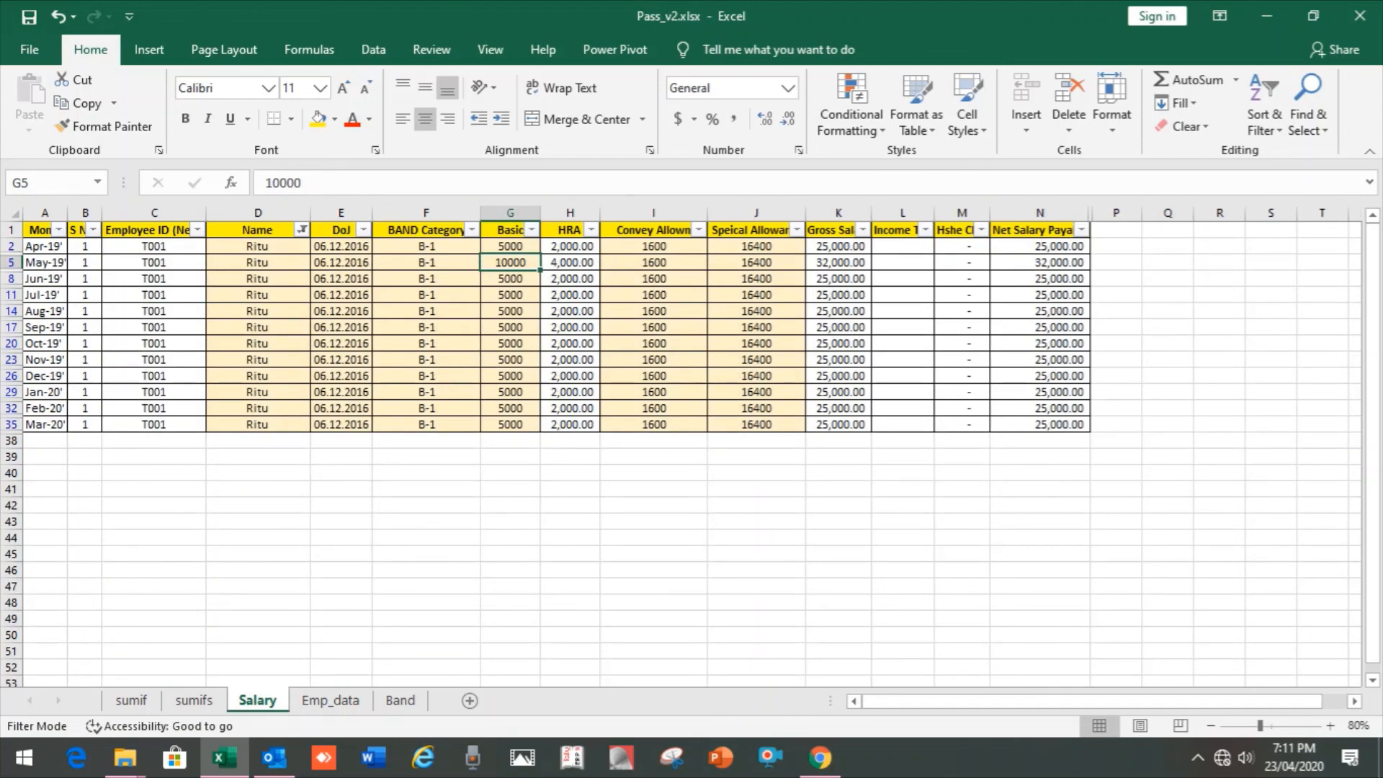
key("ctrl+z")
key("ctrl+Page_Up")
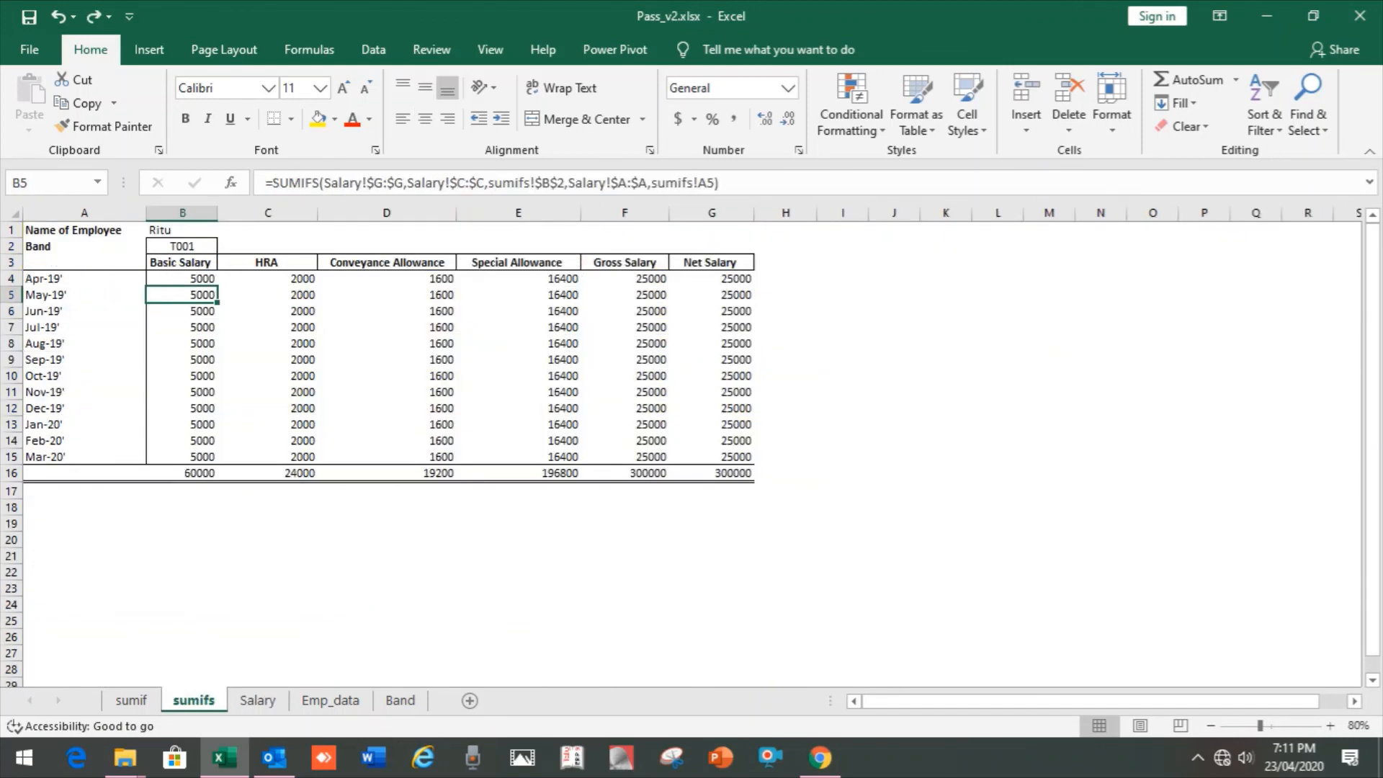
key("Right")
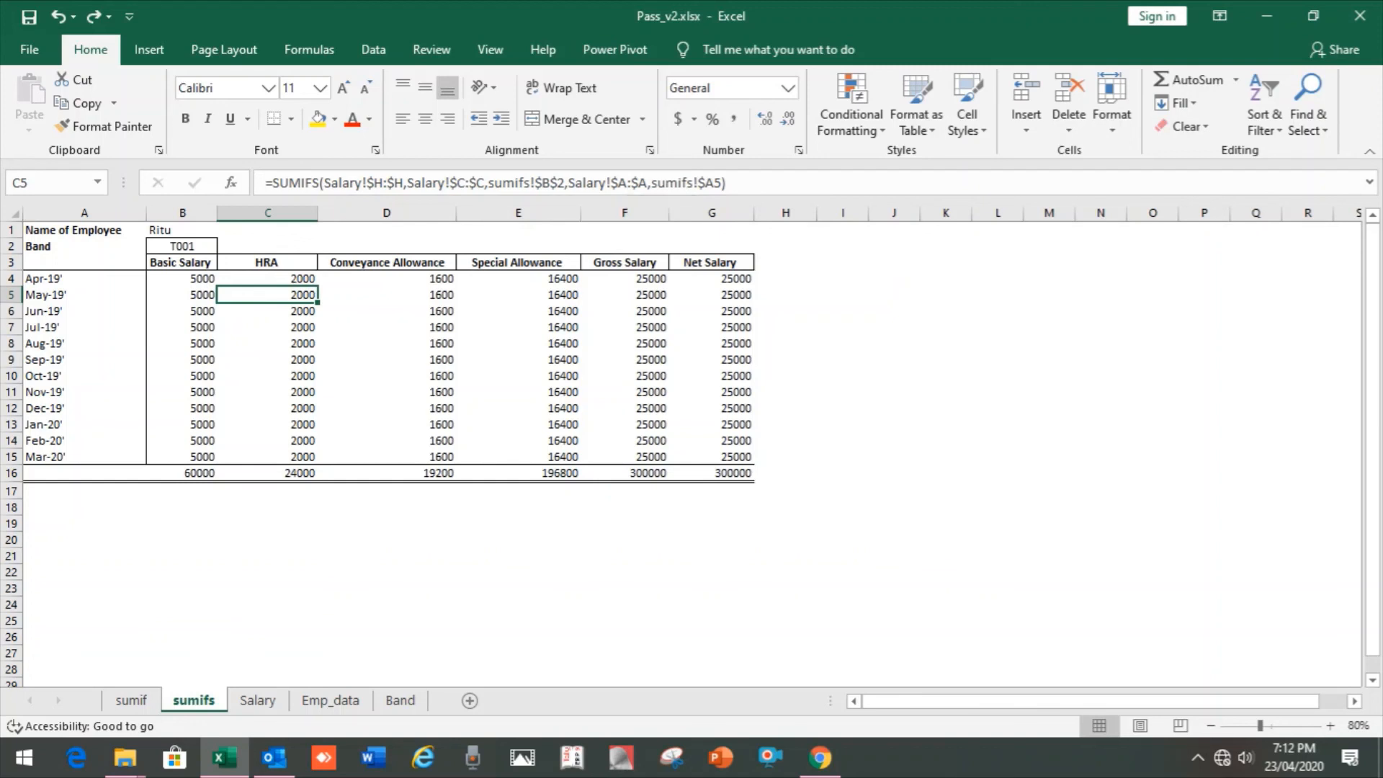
- Close the Pass_v2.xlsx workbook and save its changes
left_click(387, 556)
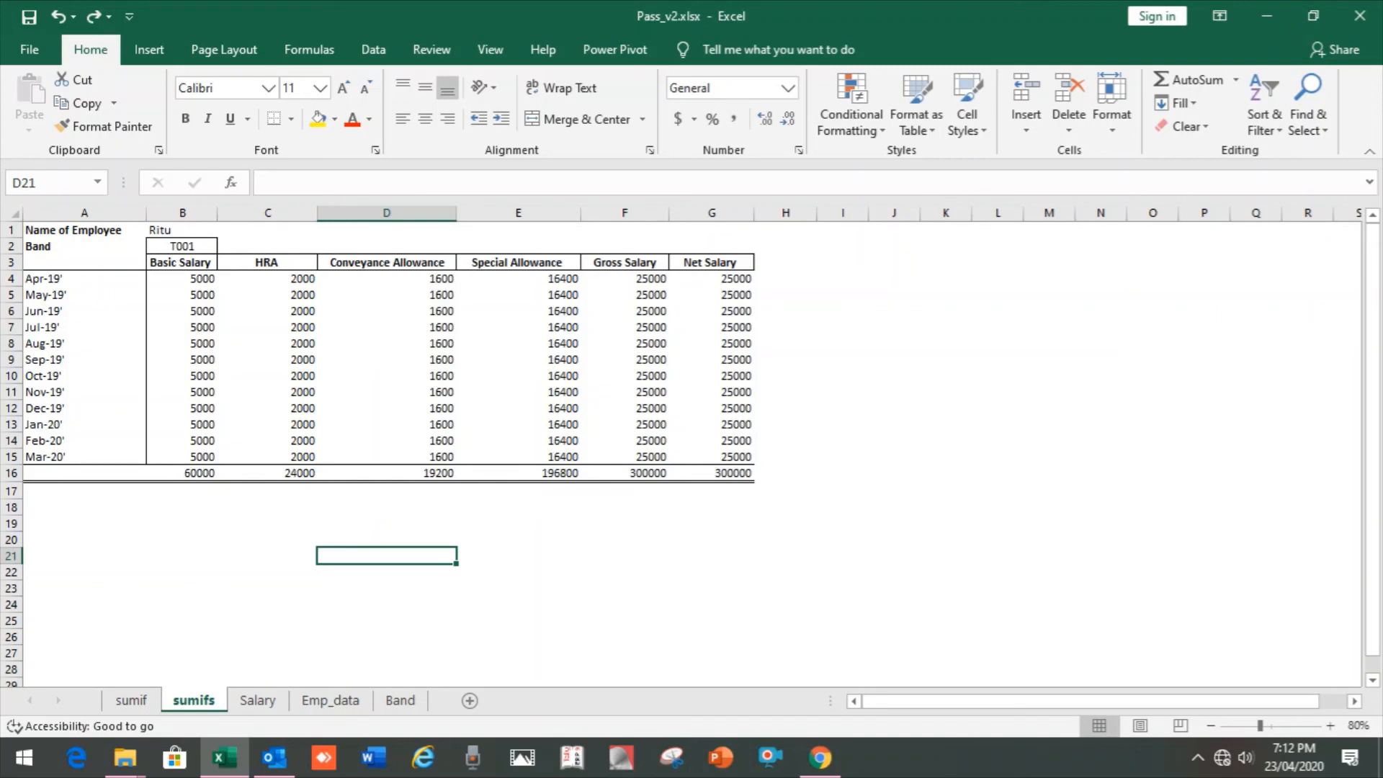
left_click(711, 508)
left_click(1360, 16)
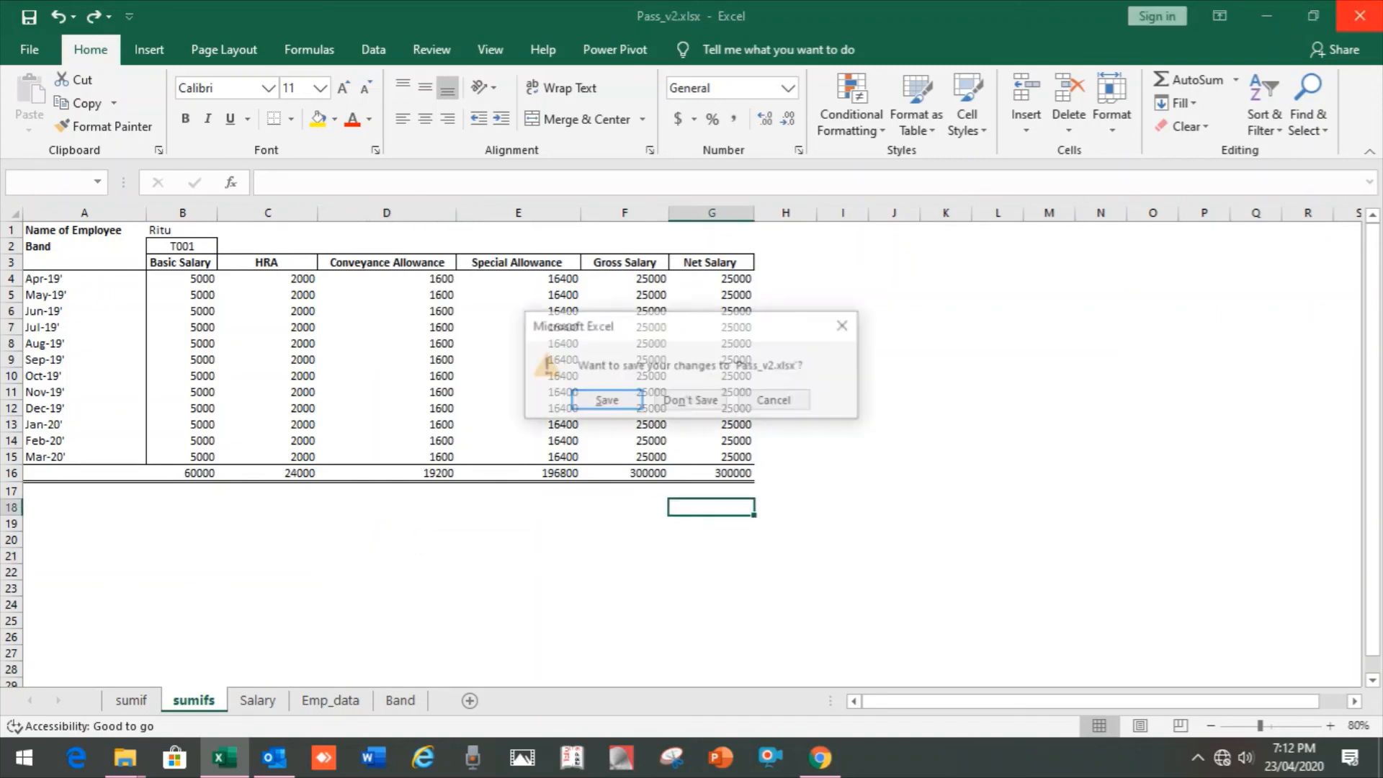
key("Return")
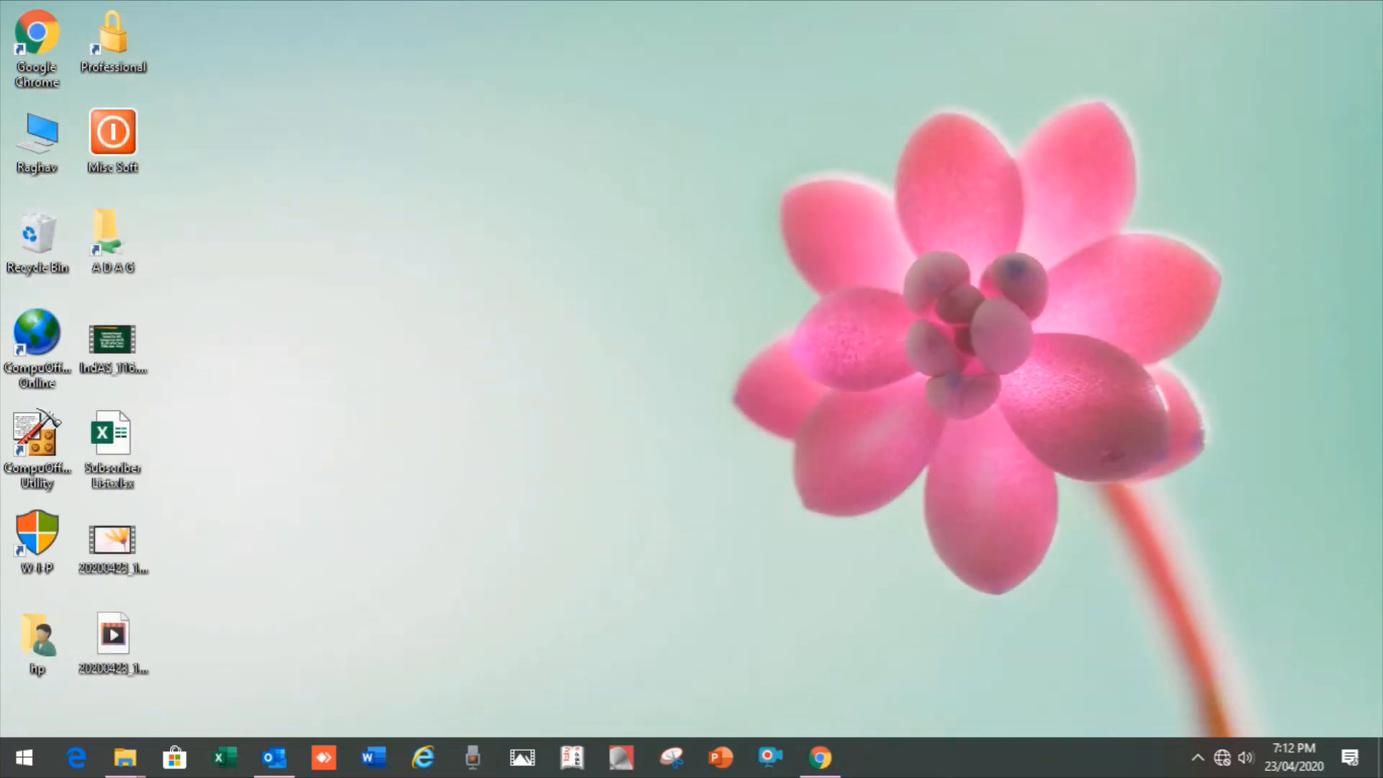